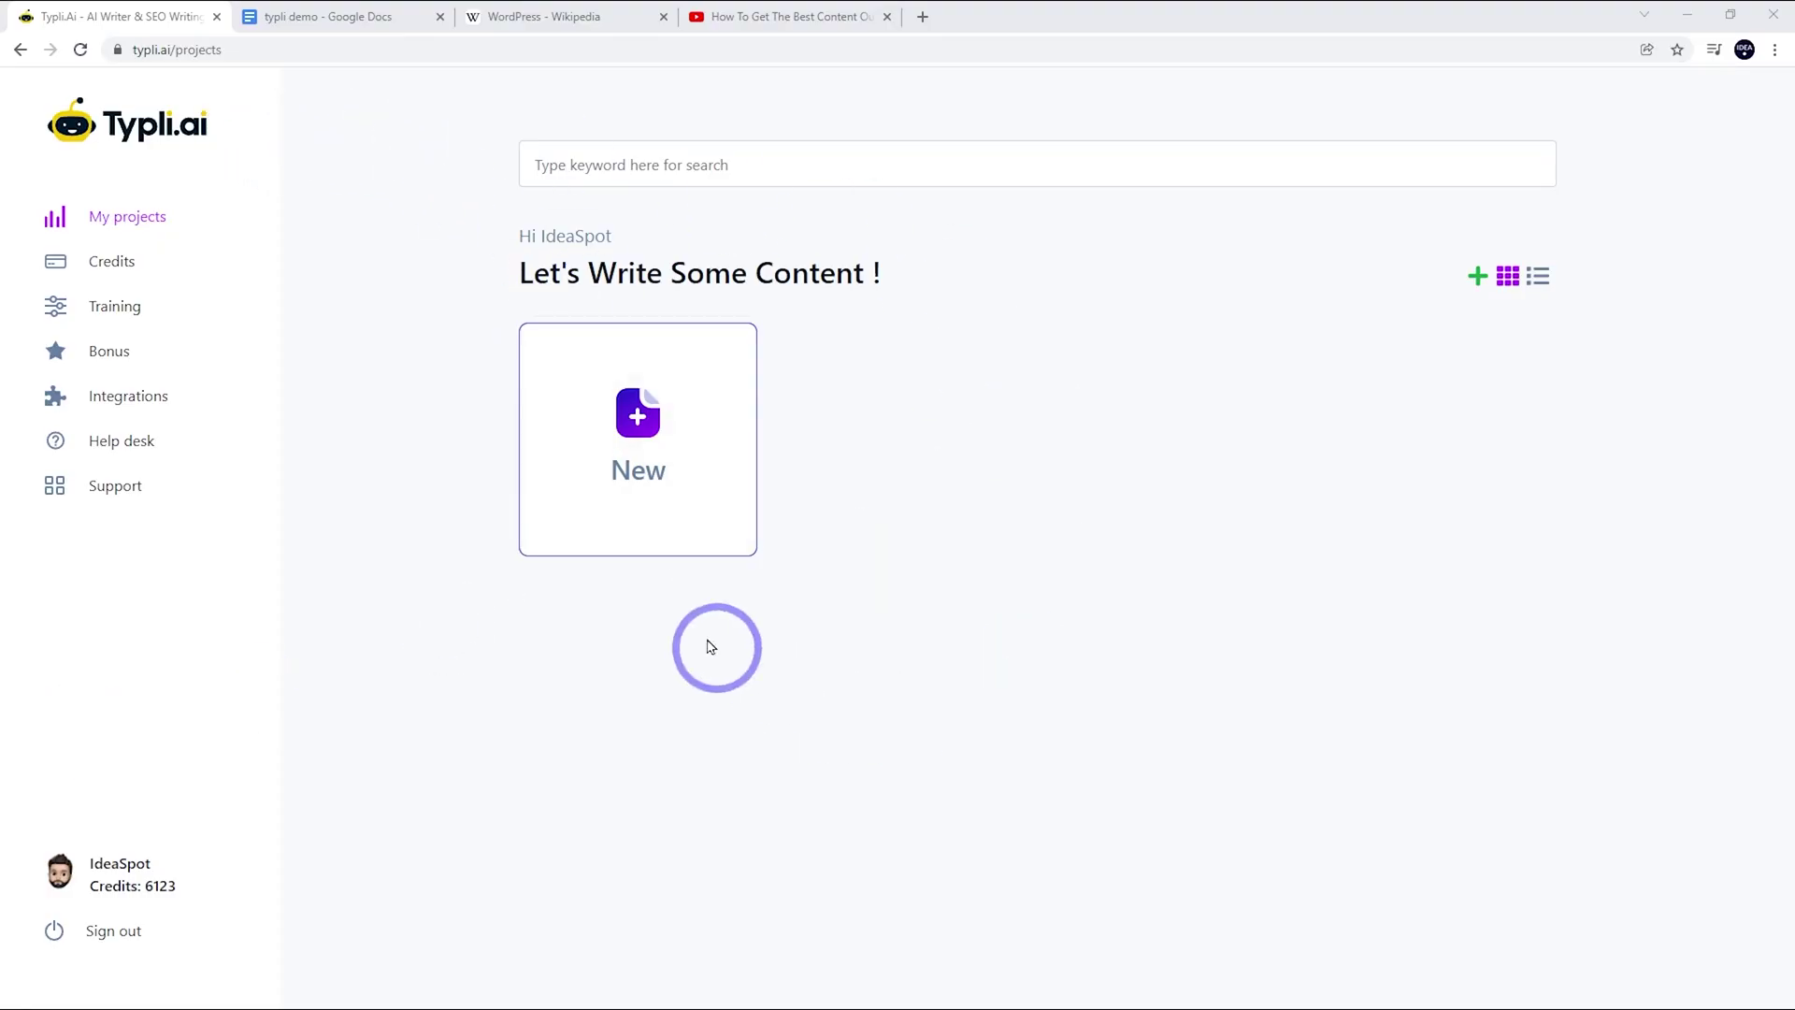
Create a new project titled 'Blogging with WordPress in 2022 - Five Things You Should Know'
{"action": "left_click", "coordinate": [659, 432]}
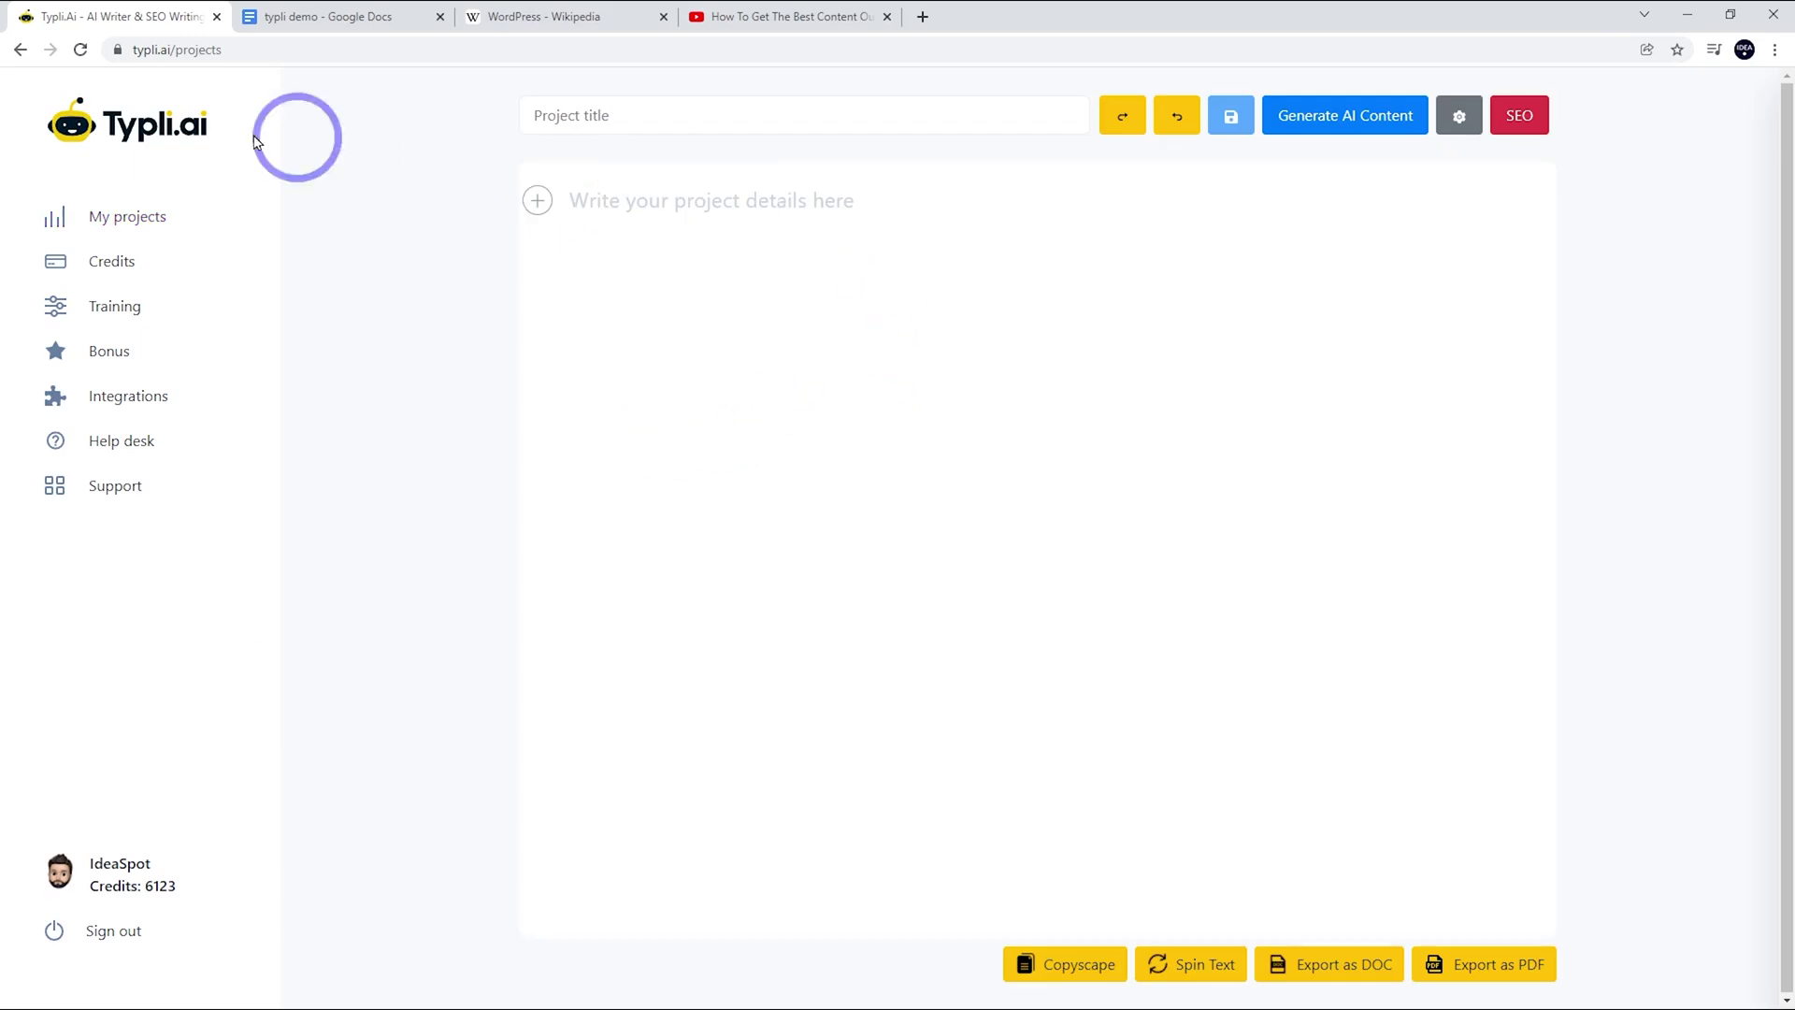
{"action": "left_click", "coordinate": [623, 114]}
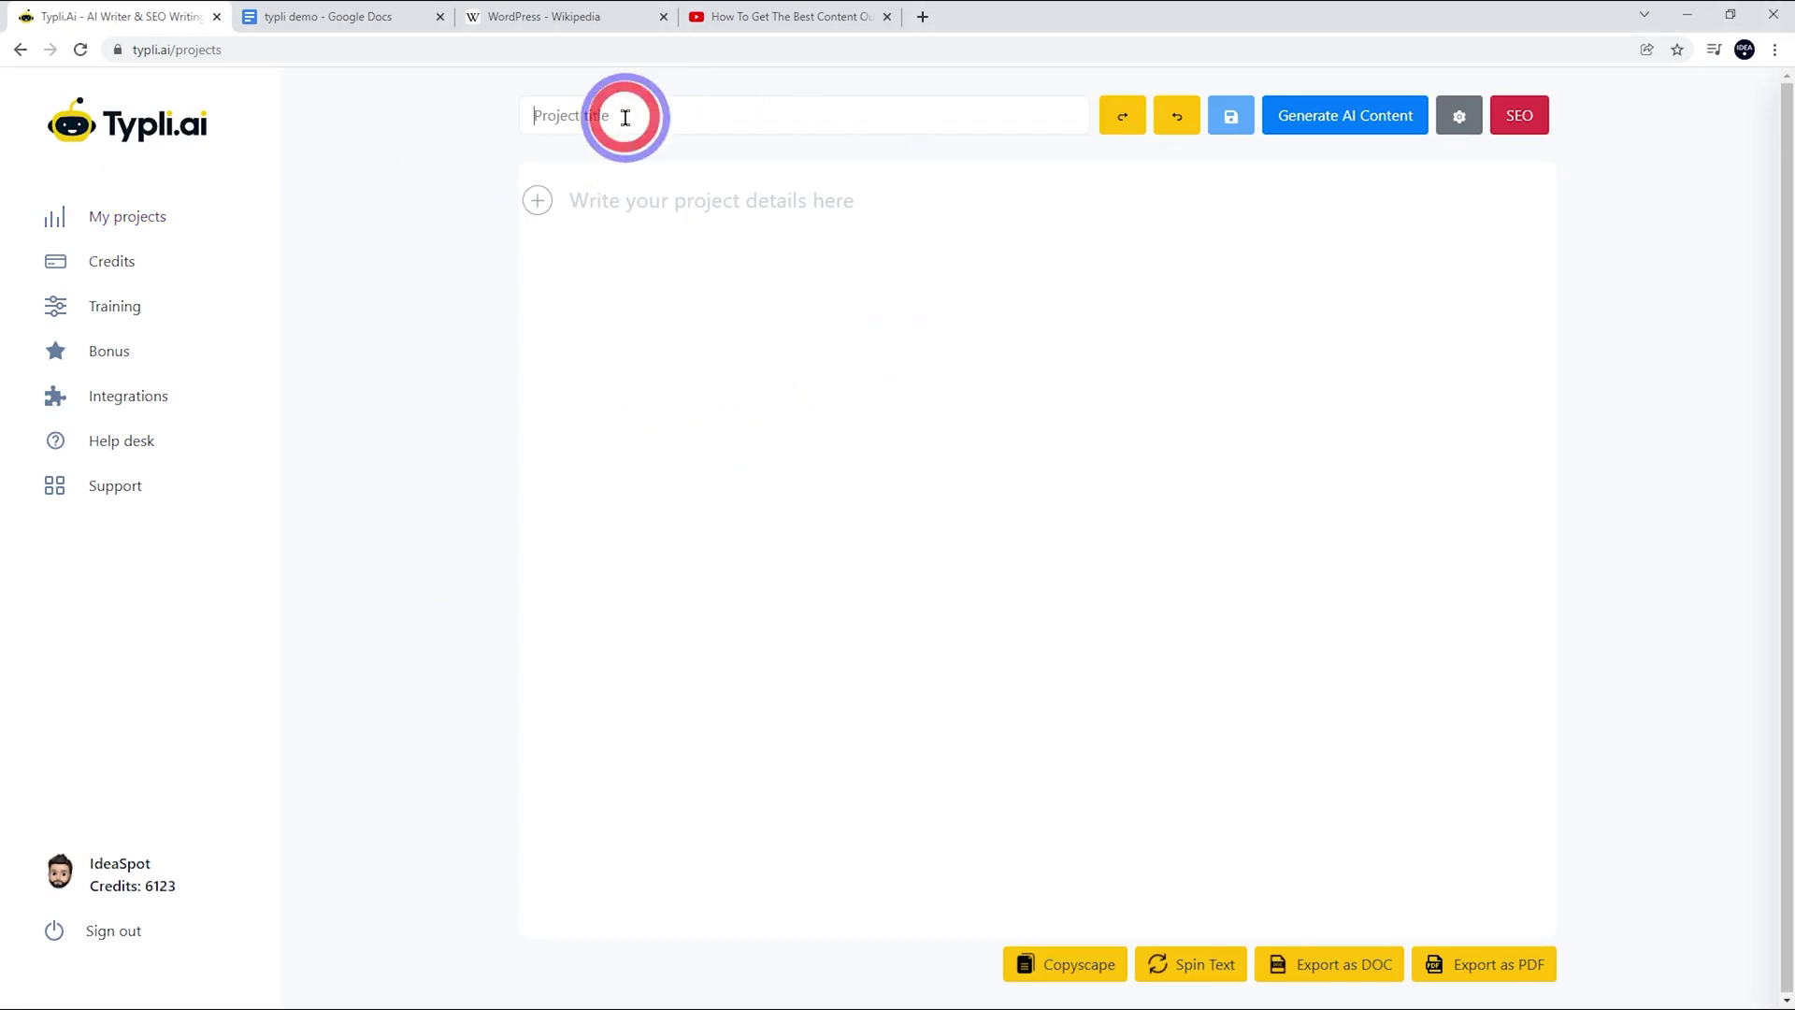
{"action": "type", "text": "Blogging with WordPress in 2022 - Five Things You Should Know"}
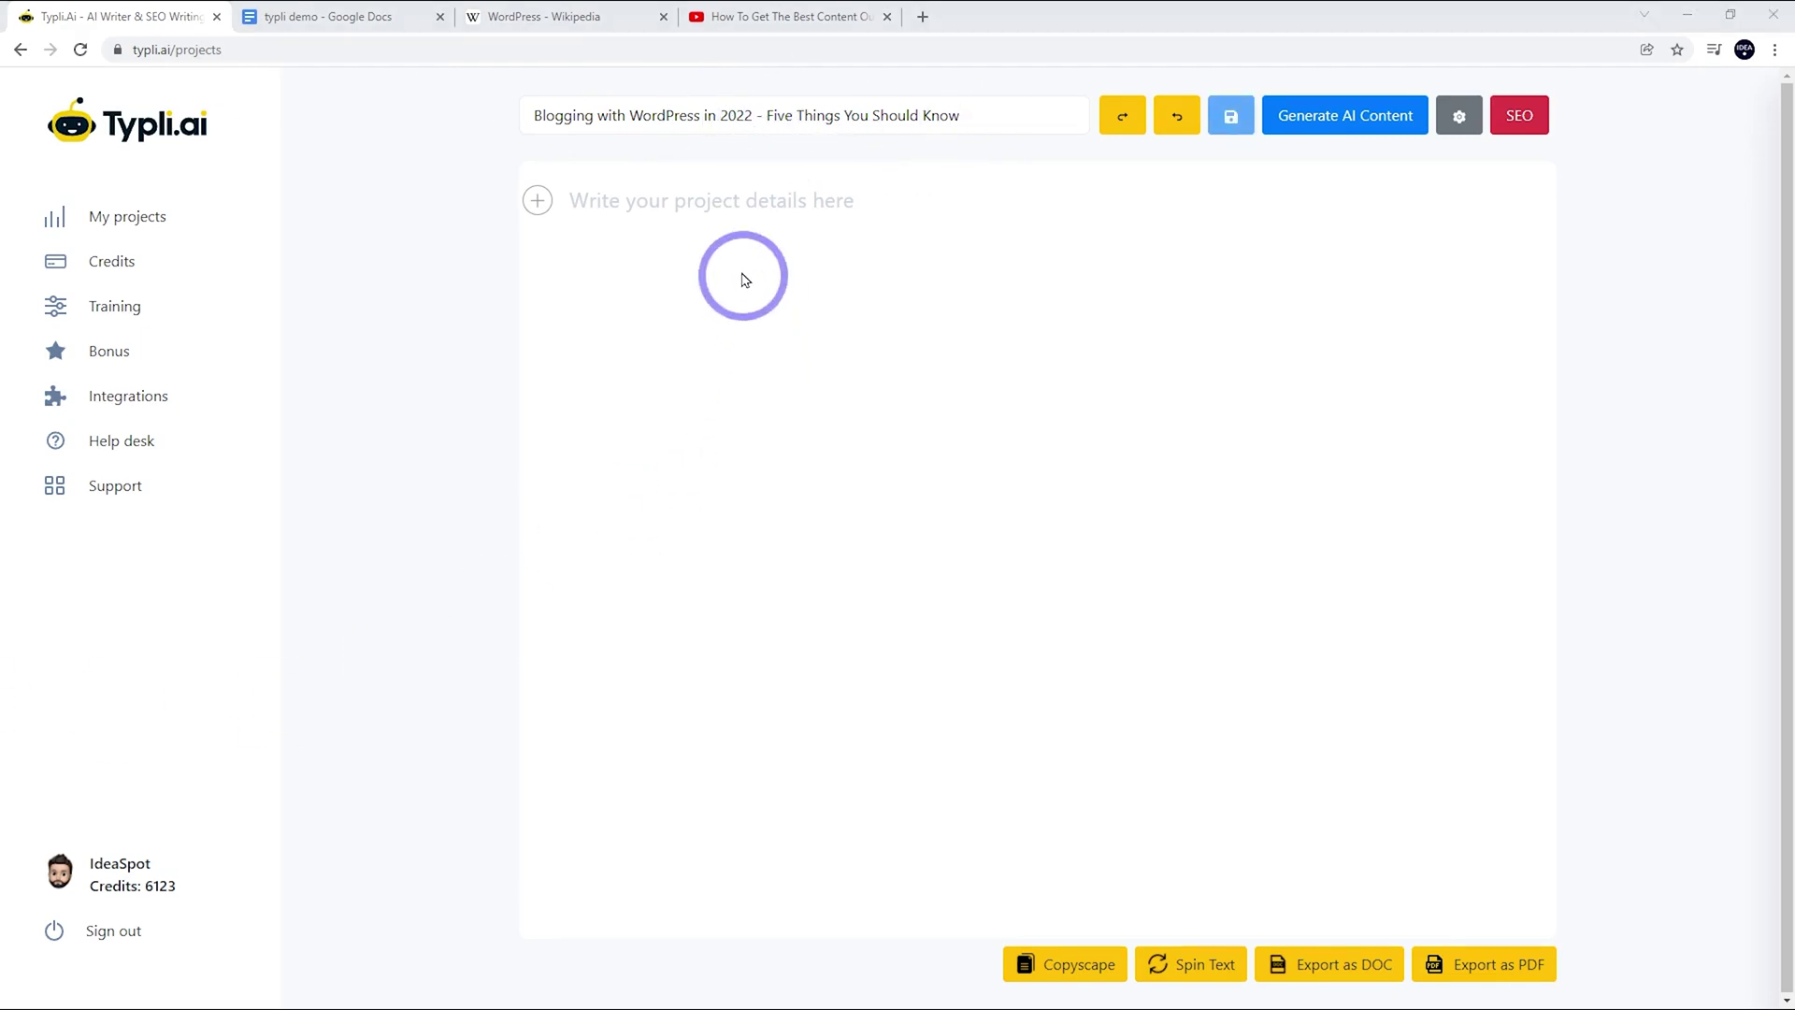
Insert an AI prompt block and browse the list of prompt templates
{"action": "left_click", "coordinate": [537, 200]}
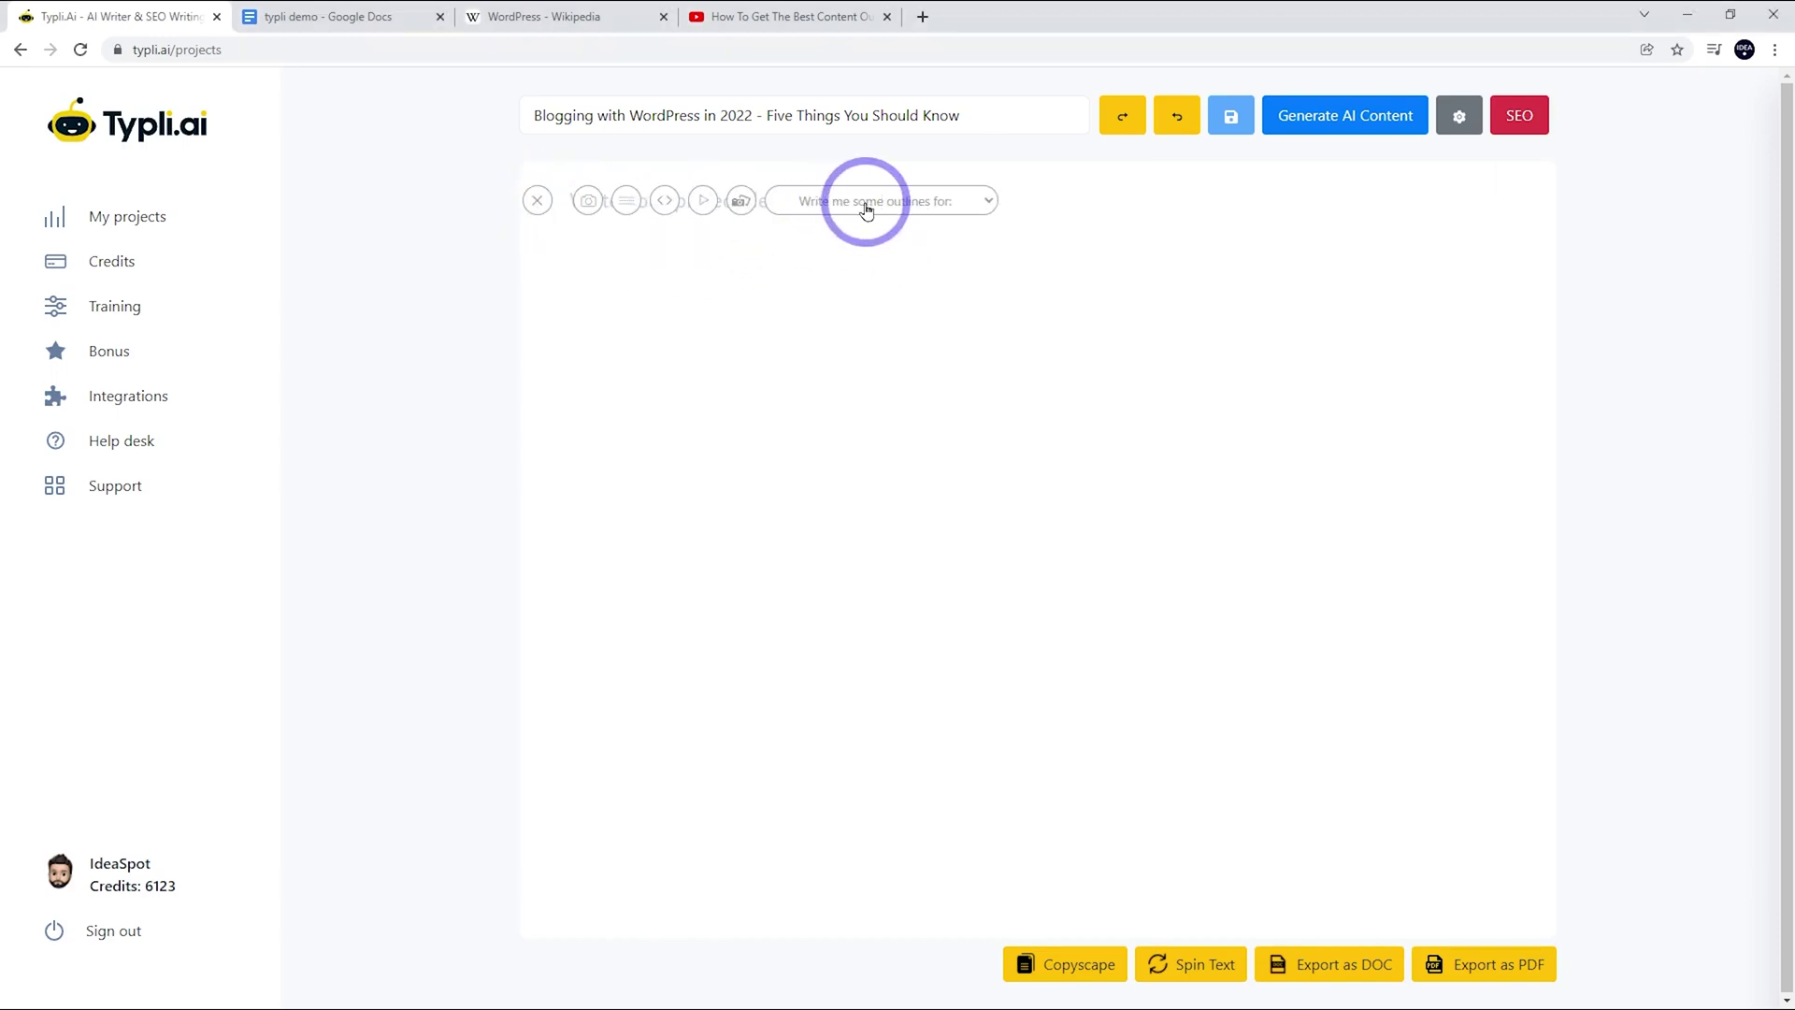
{"action": "left_click", "coordinate": [865, 200]}
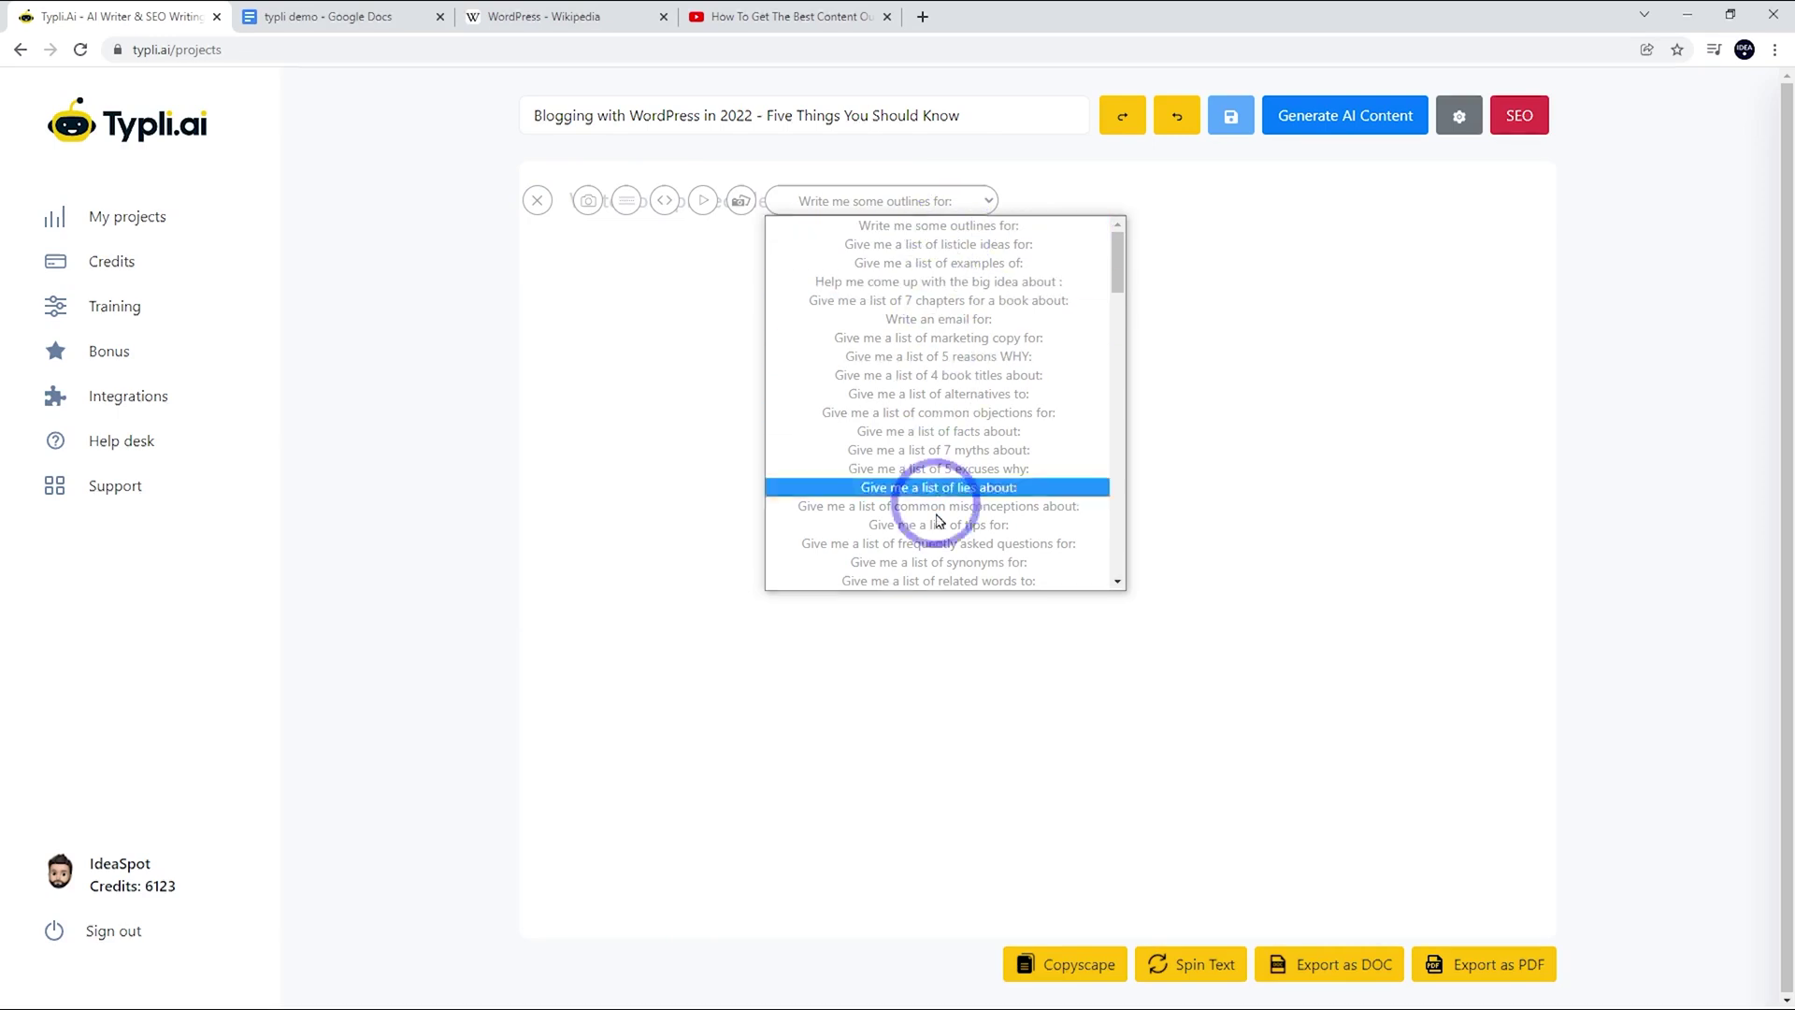
{"action": "scroll", "coordinate": [823, 374], "scroll_direction": "down", "scroll_amount": 1}
{"action": "scroll", "coordinate": [926, 440], "scroll_direction": "up", "scroll_amount": 1}
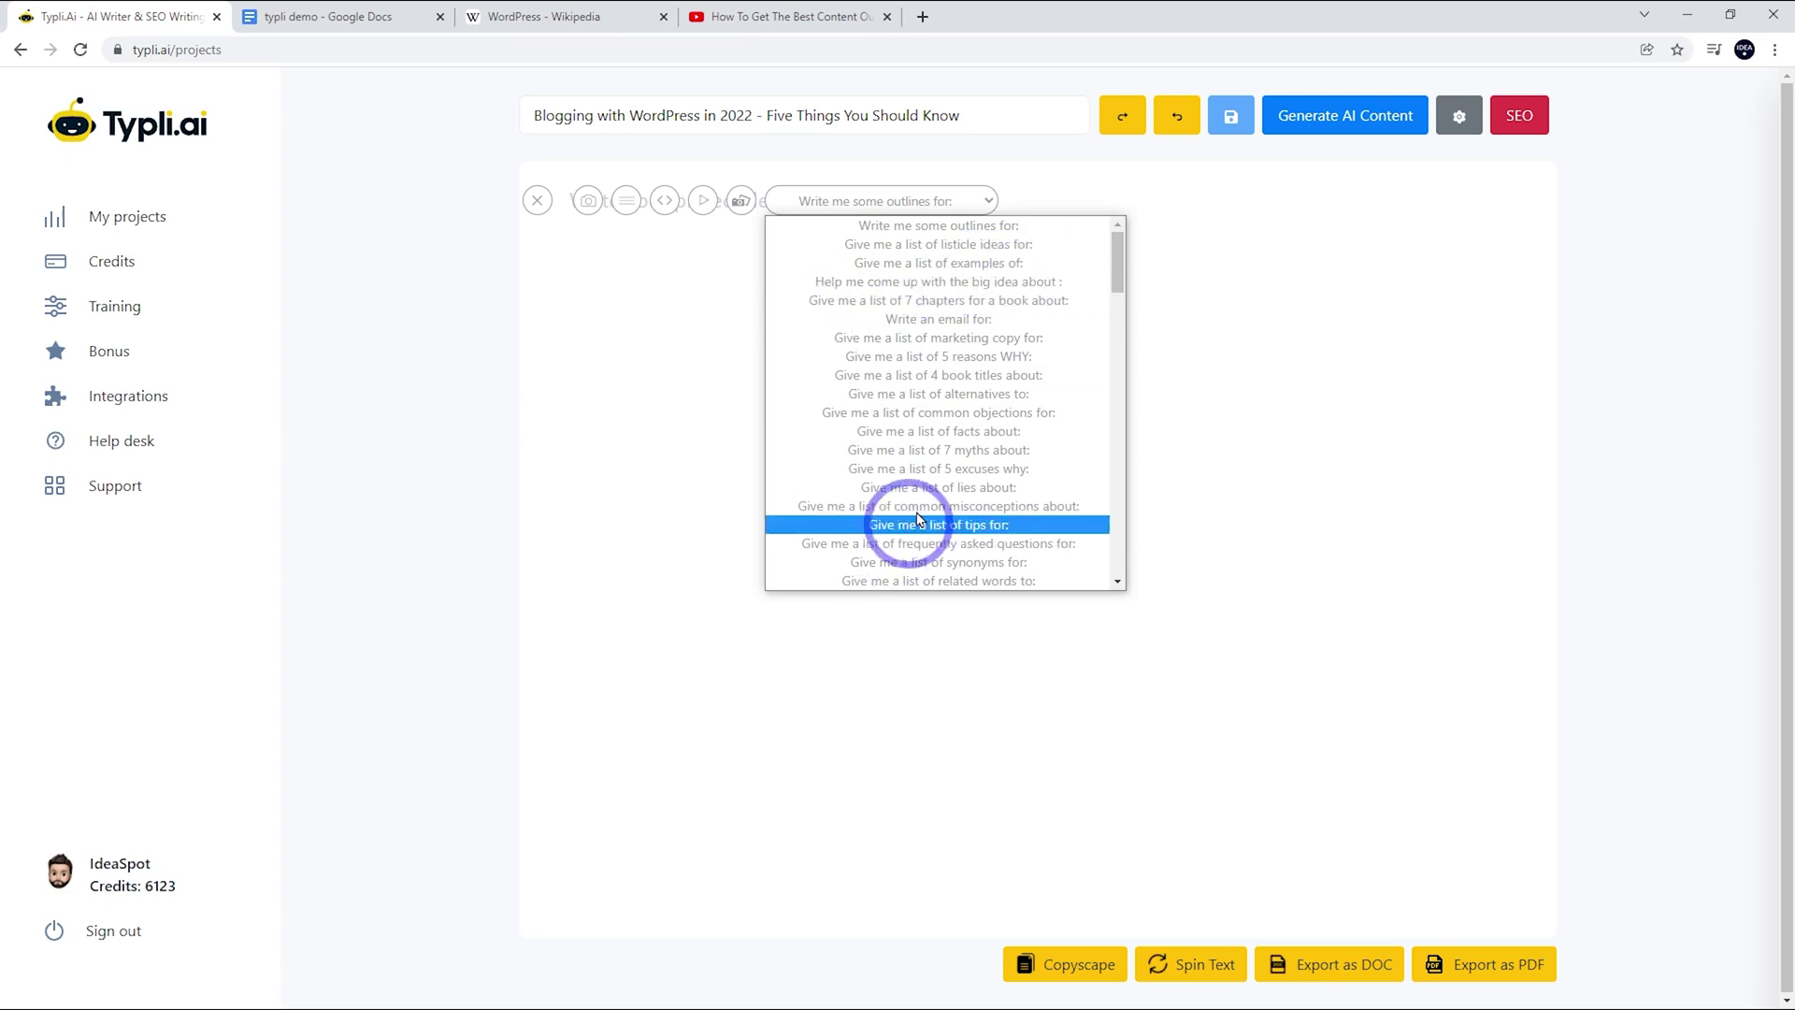
Enter the prompt 'Give me a list of facts about: WordPress'
{"action": "left_click", "coordinate": [870, 435]}
{"action": "left_click", "coordinate": [853, 200]}
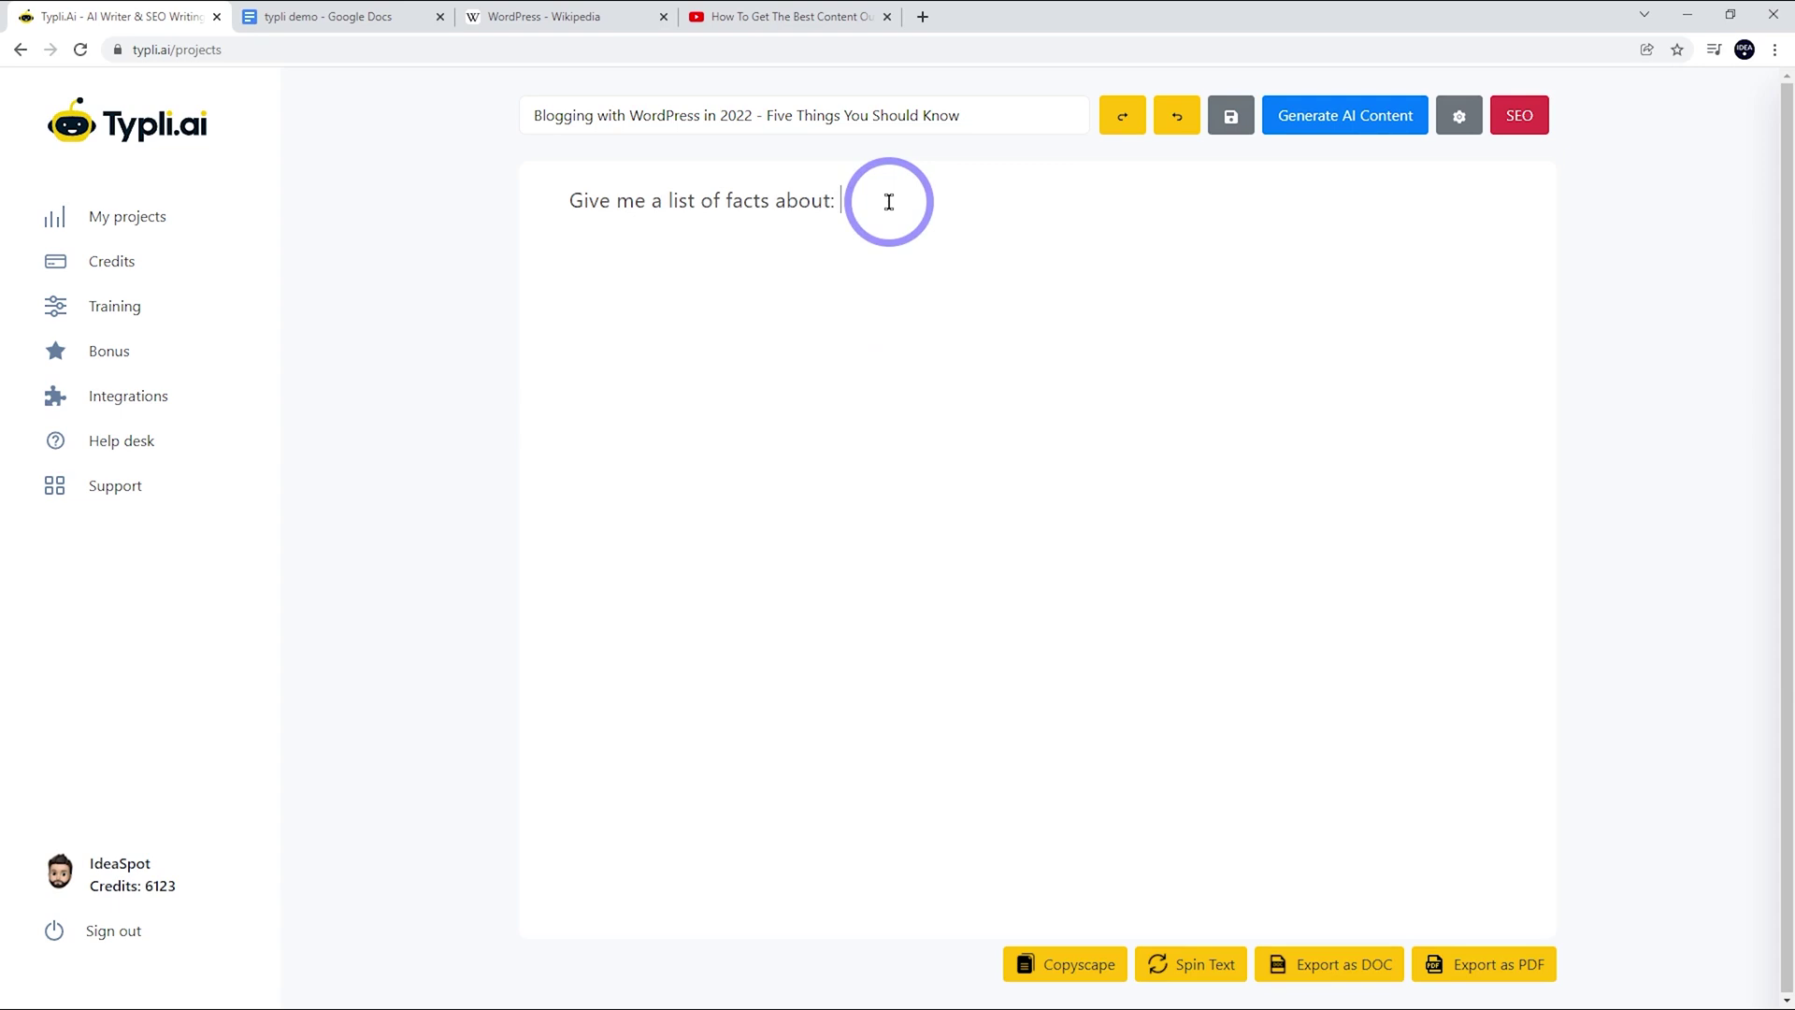
{"action": "type", "text": "WordPress"}
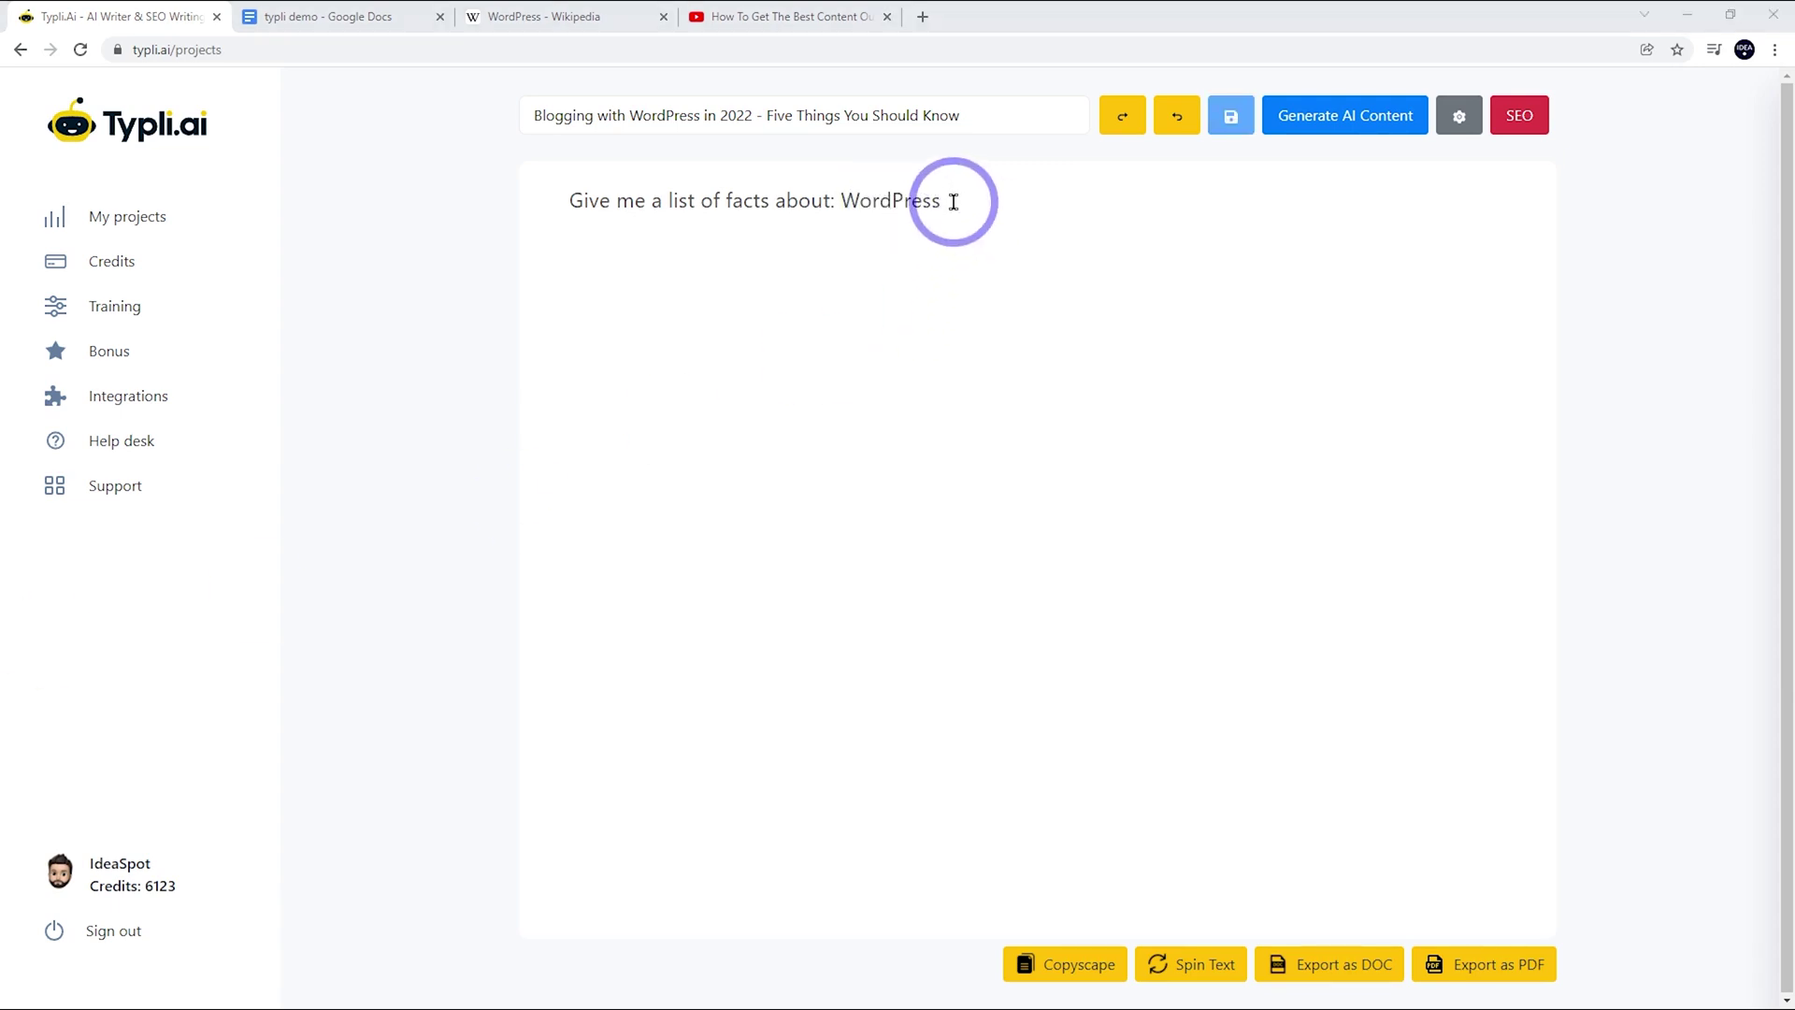
{"action": "key", "text": "Return"}
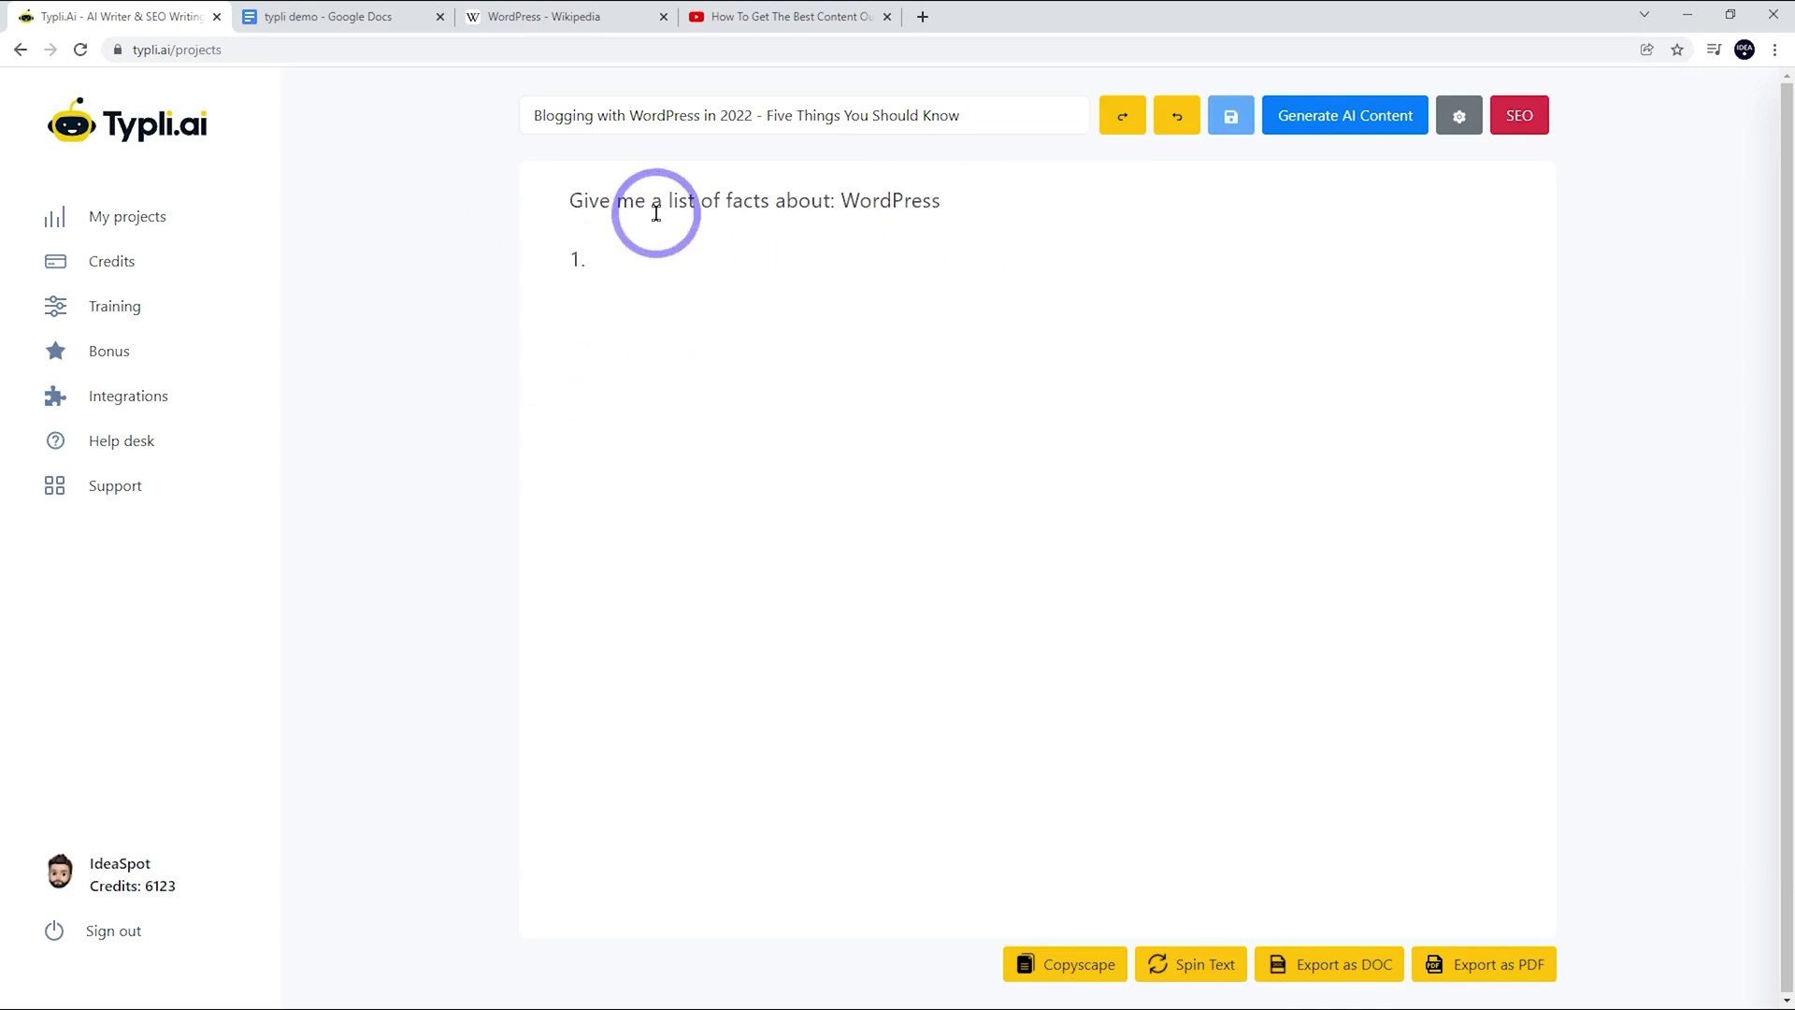
Generate the numbered facts list and correct fact 5's figure from 30 to 34 percent
{"action": "left_click_drag", "start_coordinate": [570, 202], "coordinate": [616, 264]}
{"action": "left_click", "coordinate": [1345, 116]}
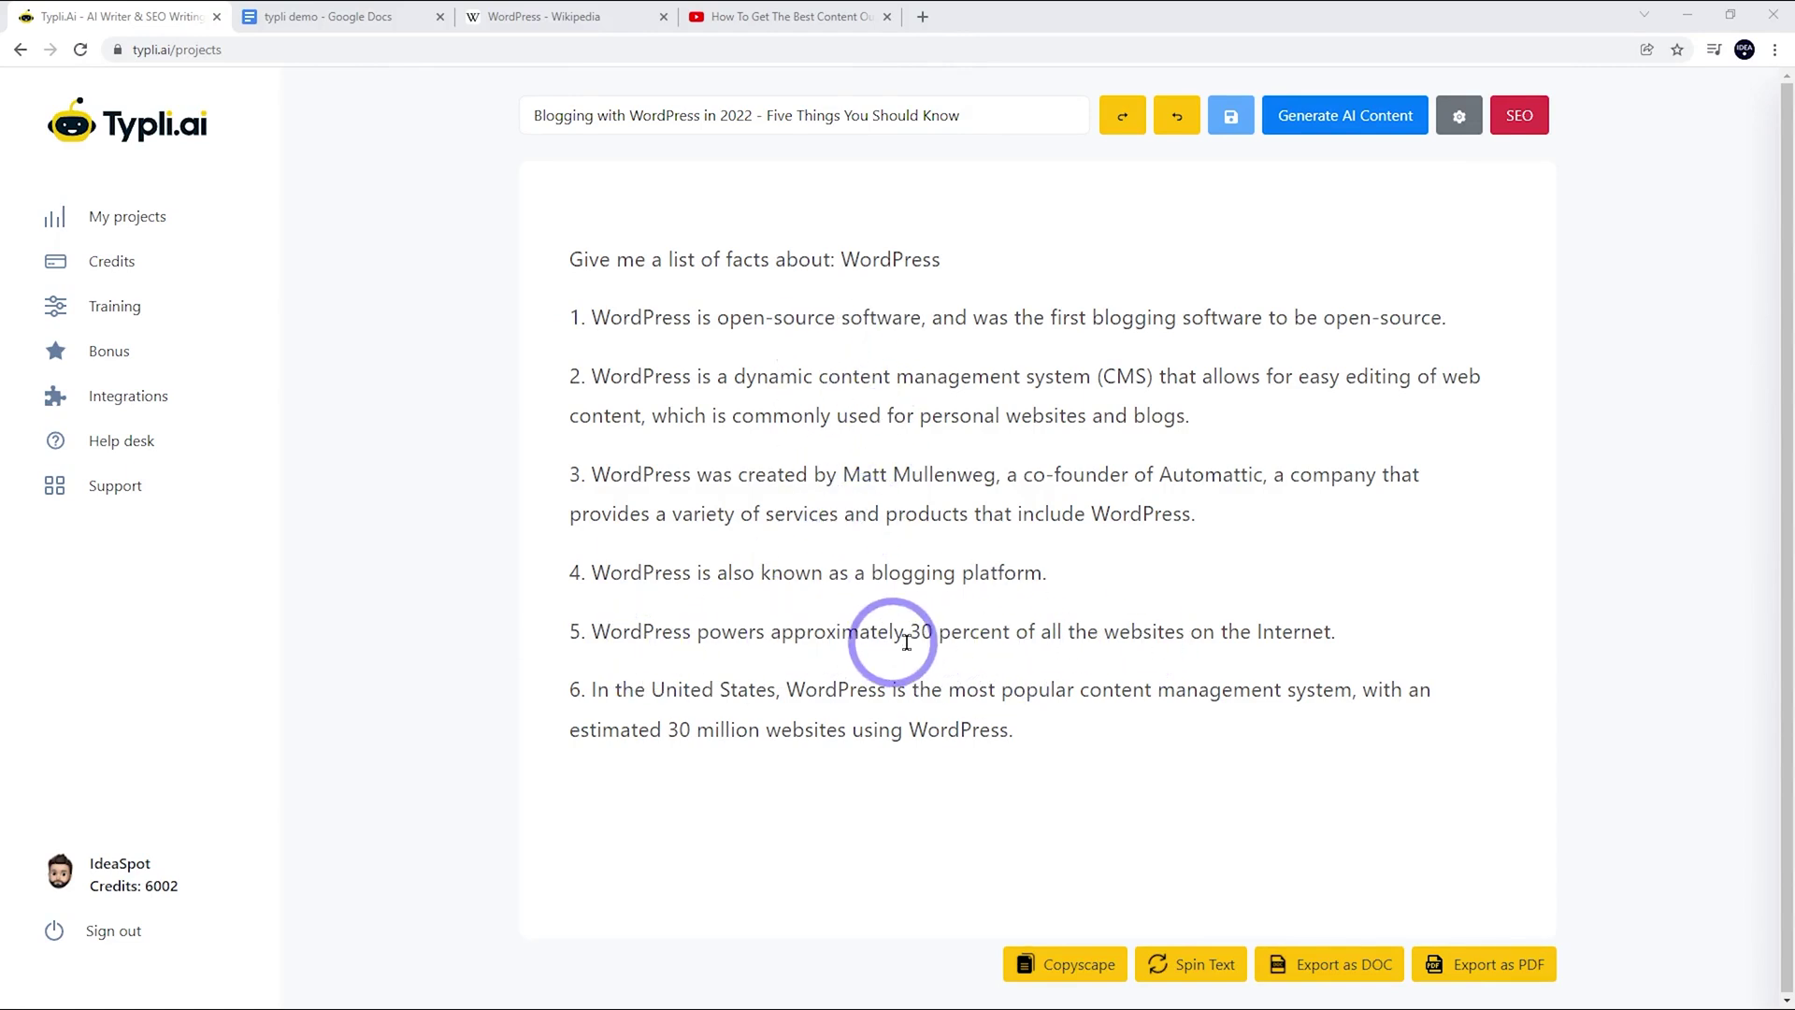
{"action": "left_click", "coordinate": [931, 628]}
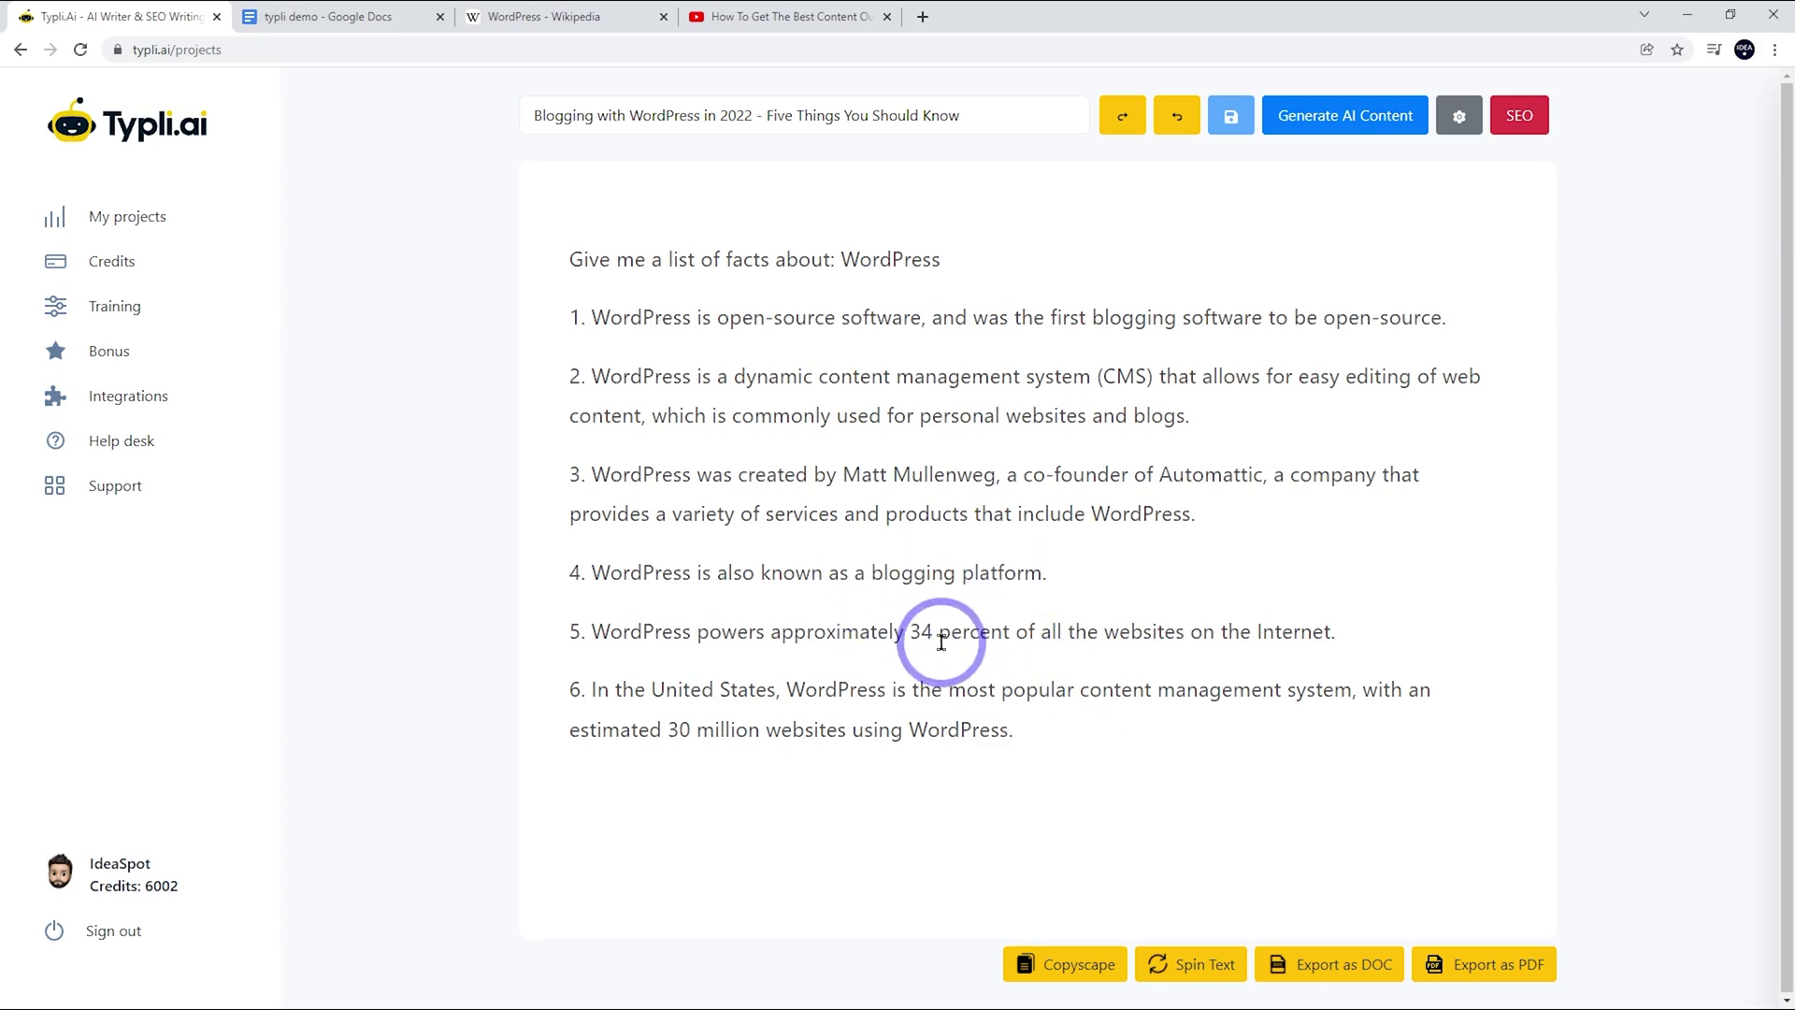
{"action": "left_click", "coordinate": [936, 640]}
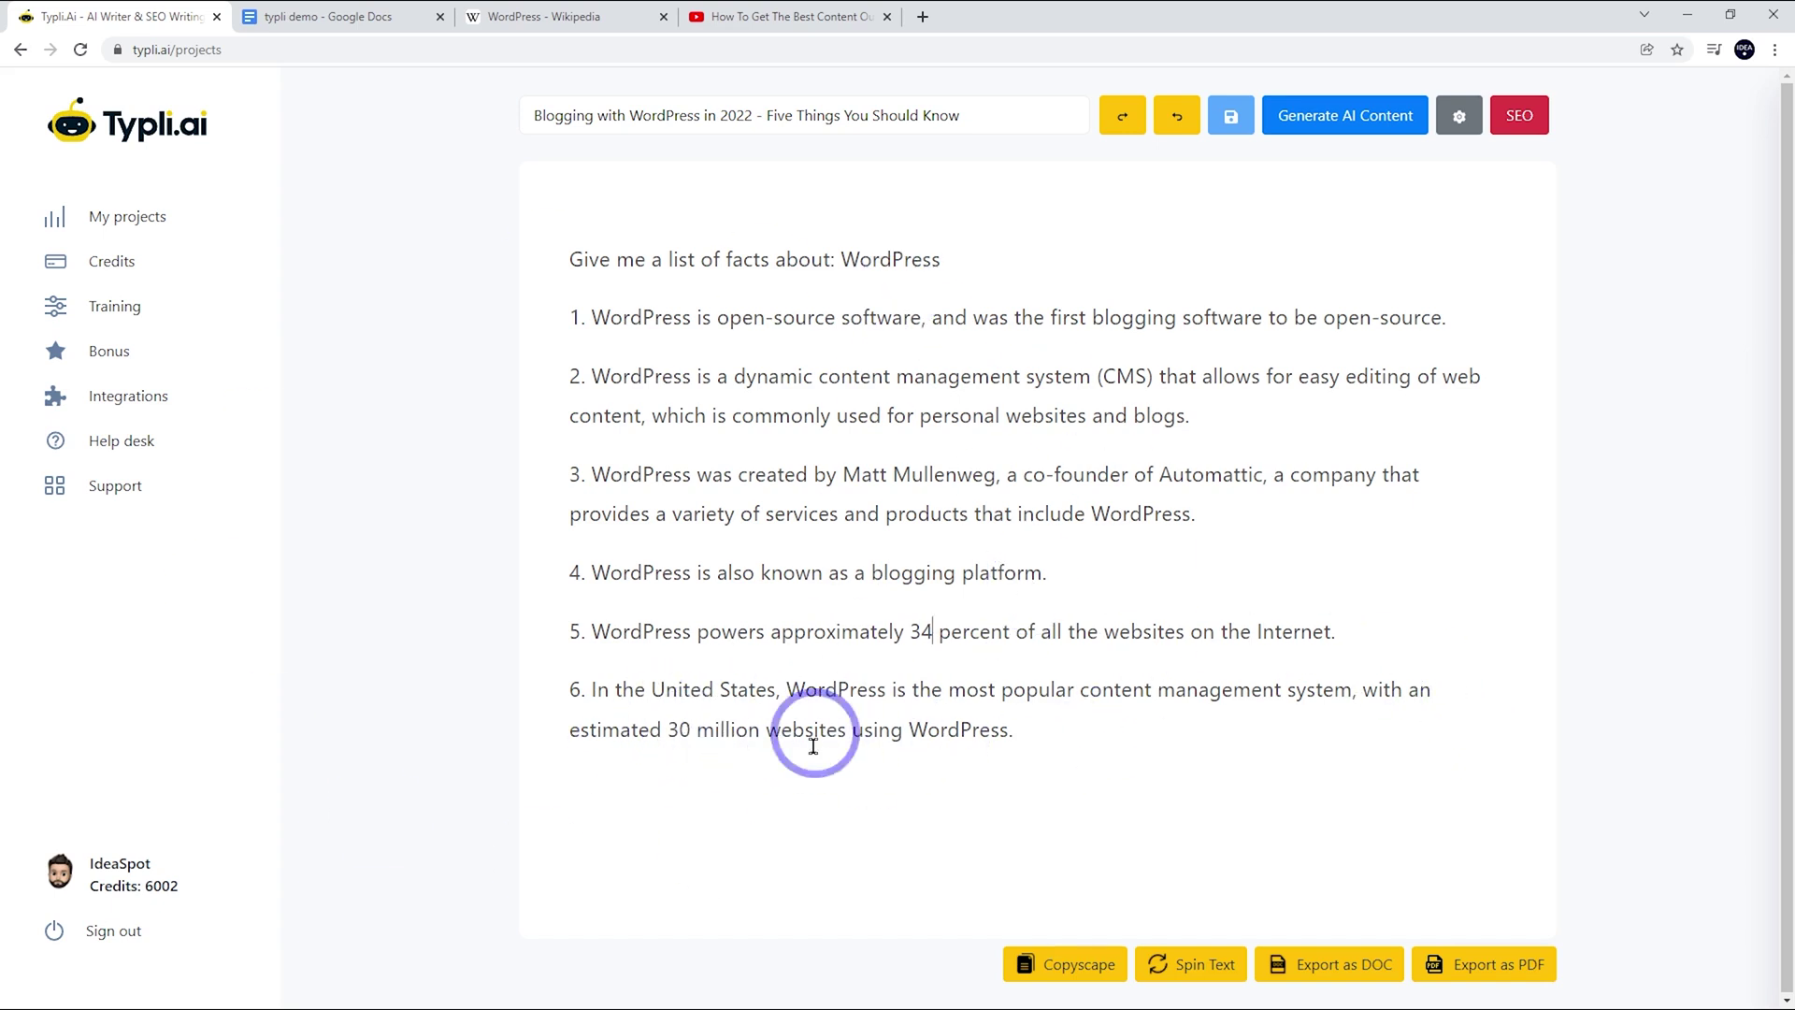
Change 'Five' to 'Six' in the title and generate AI paragraphs expanding fact 1
{"action": "double_click", "coordinate": [780, 117]}
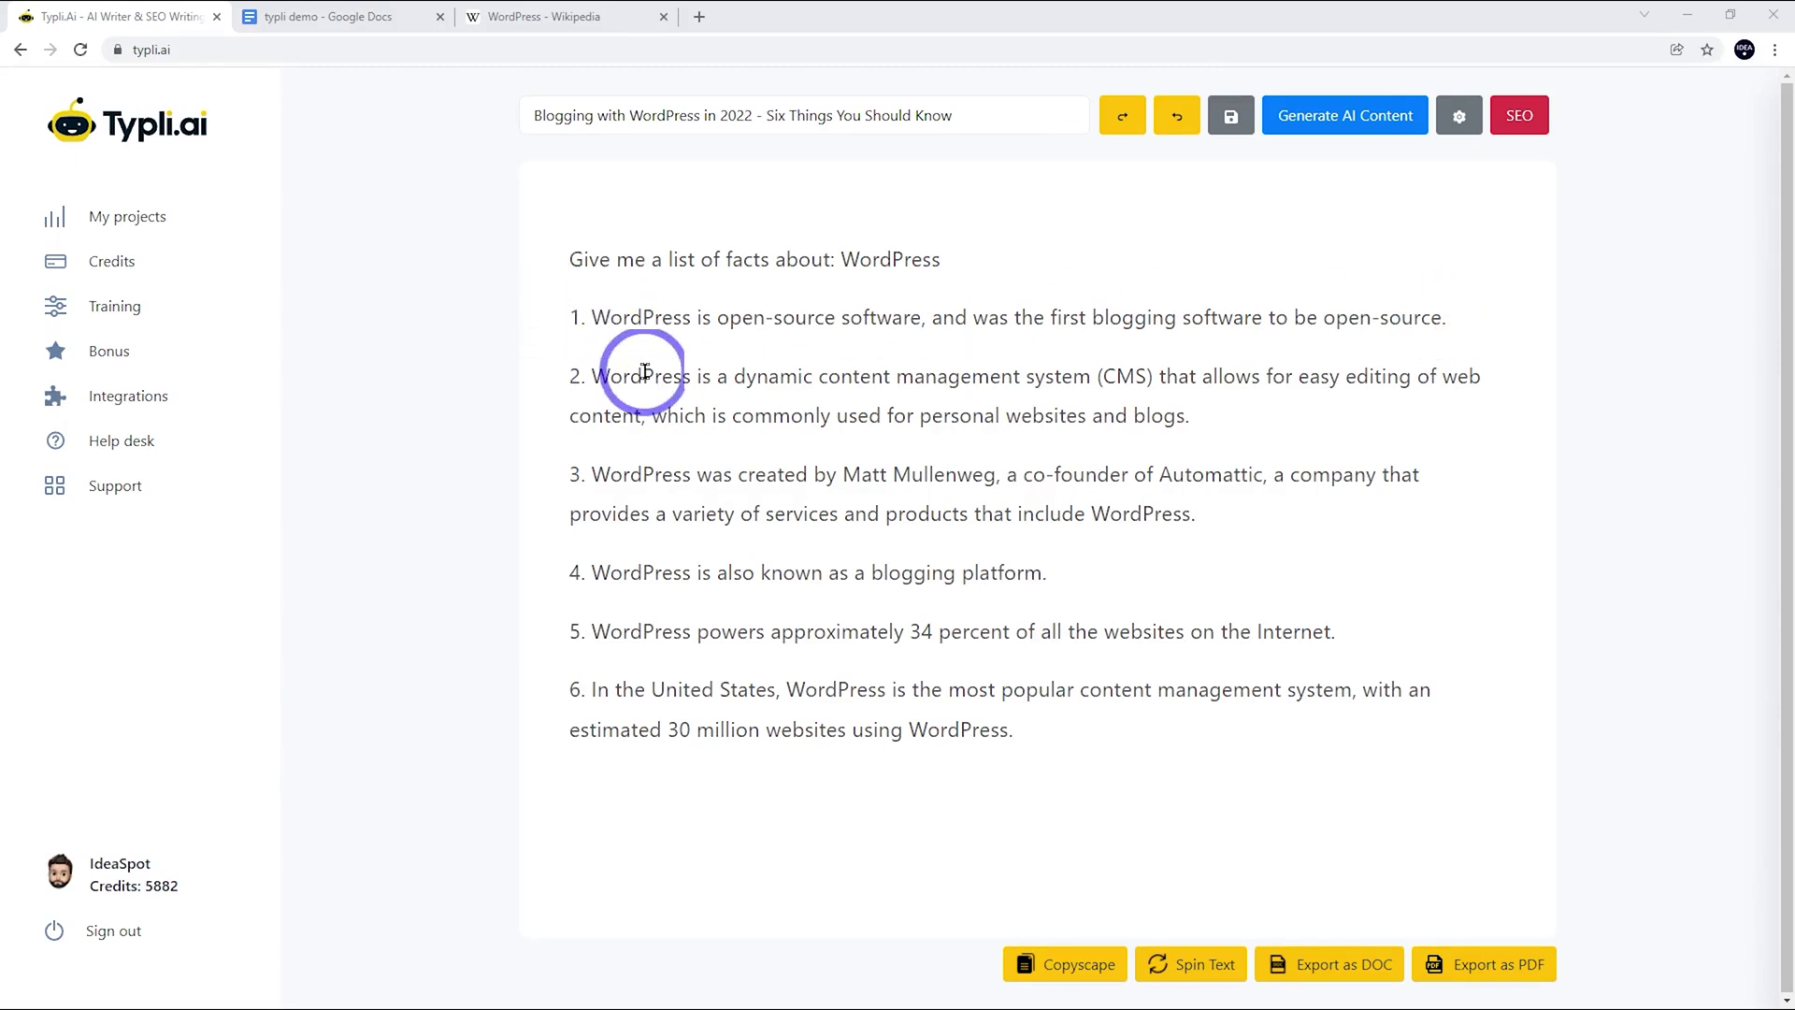
{"action": "left_click", "coordinate": [1458, 314]}
{"action": "key", "text": "Return"}
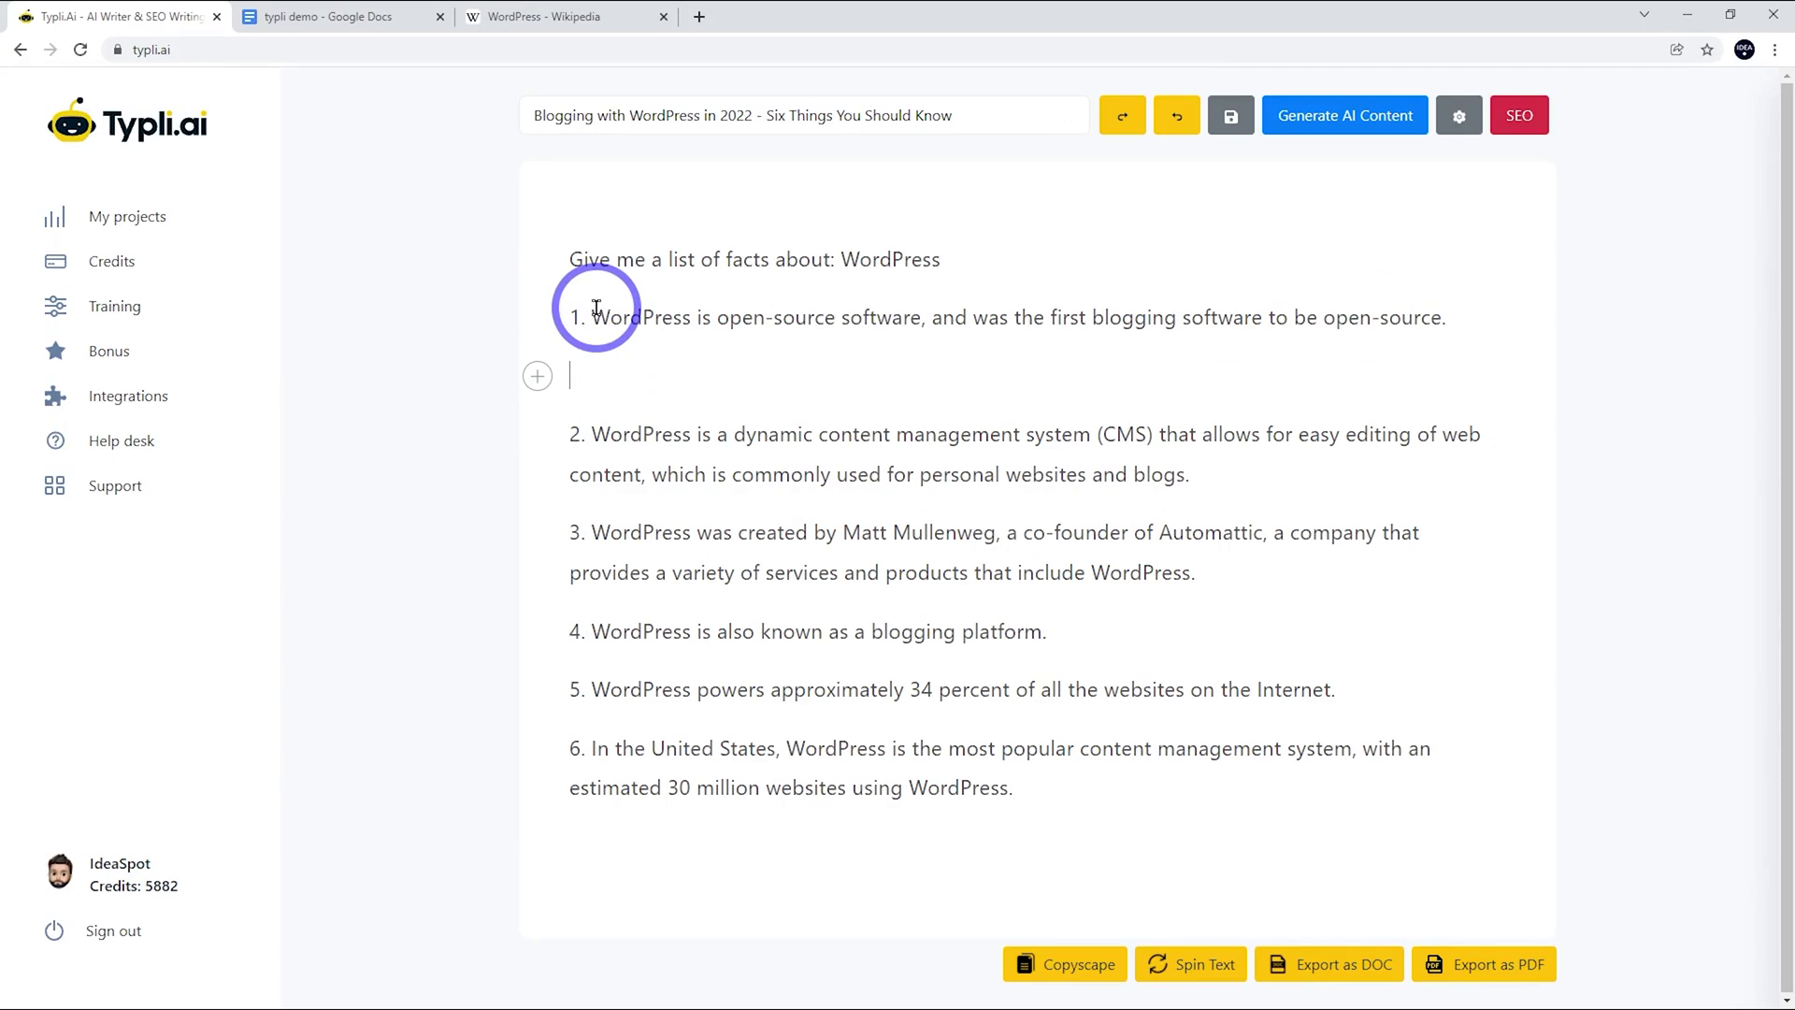
{"action": "left_click_drag", "start_coordinate": [593, 316], "coordinate": [966, 345]}
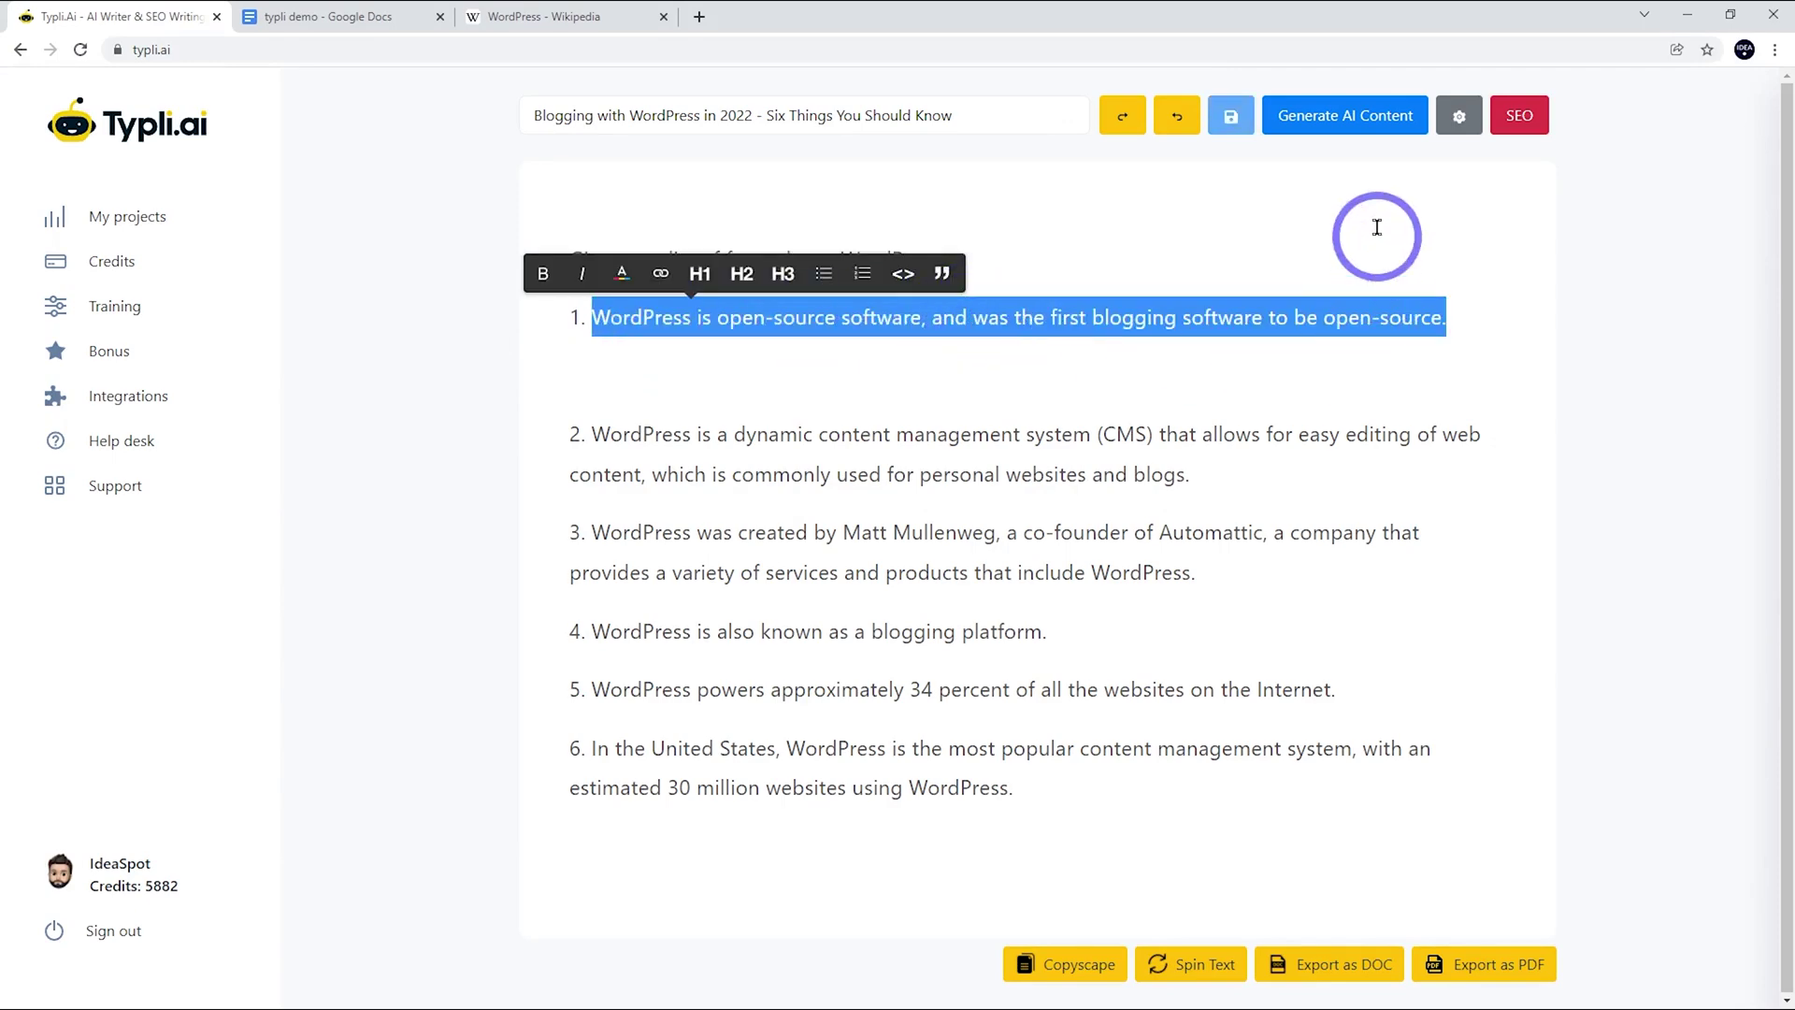
{"action": "left_click", "coordinate": [1365, 116]}
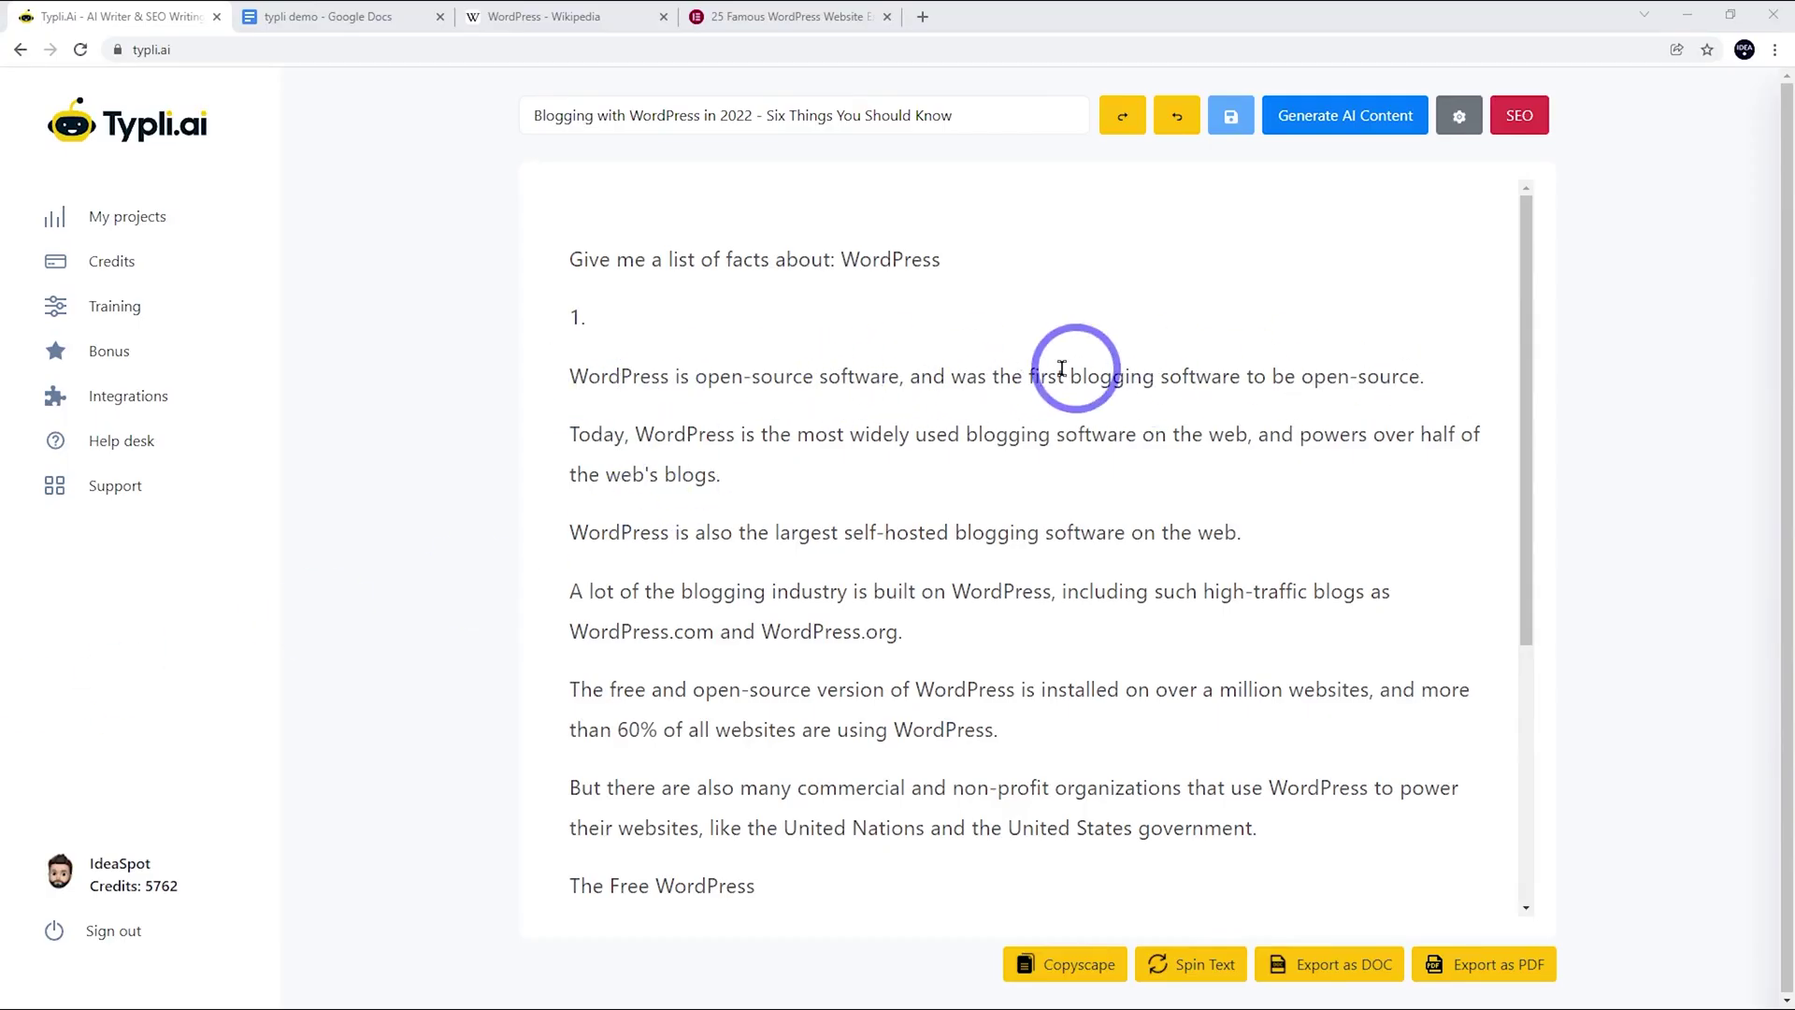
Remove the '1.' numbering and turn the first fact into a level-3 heading
{"action": "left_click", "coordinate": [574, 377]}
{"action": "key", "text": "BackSpace"}
{"action": "key", "text": "BackSpace"}
{"action": "key", "text": "BackSpace"}
{"action": "key", "text": "BackSpace"}
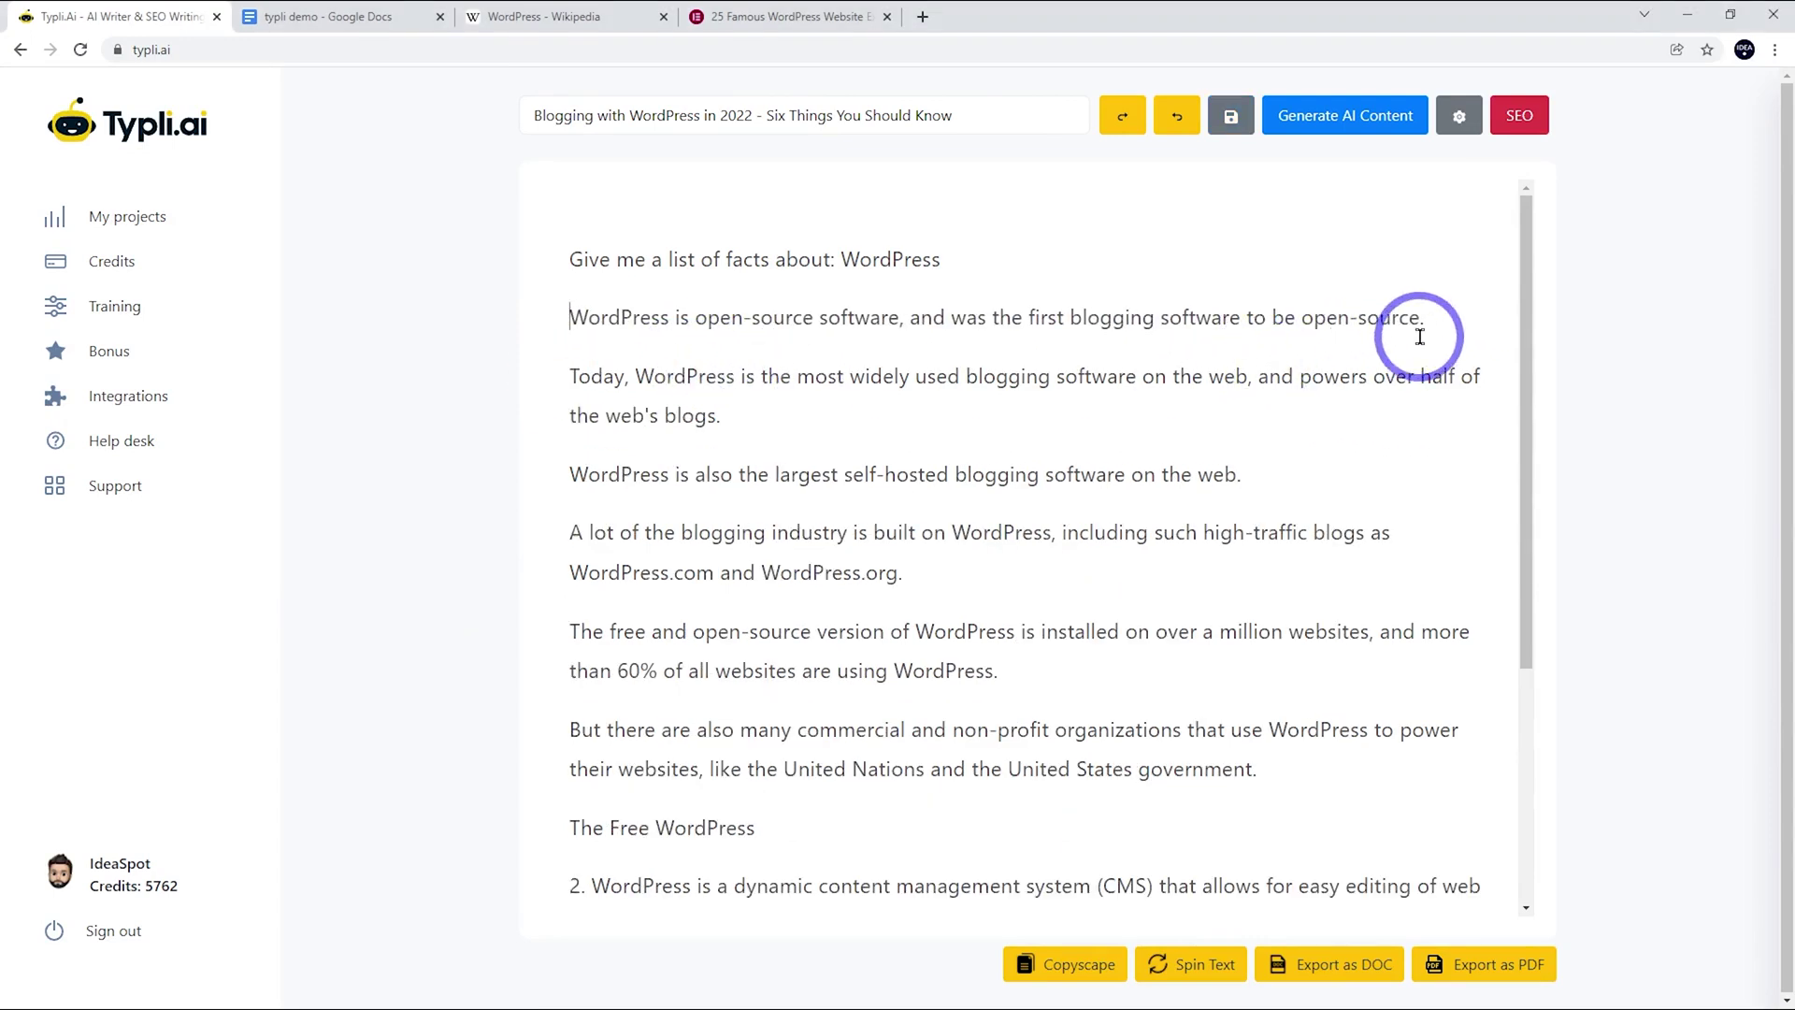
{"action": "left_click_drag", "start_coordinate": [1428, 318], "coordinate": [575, 318]}
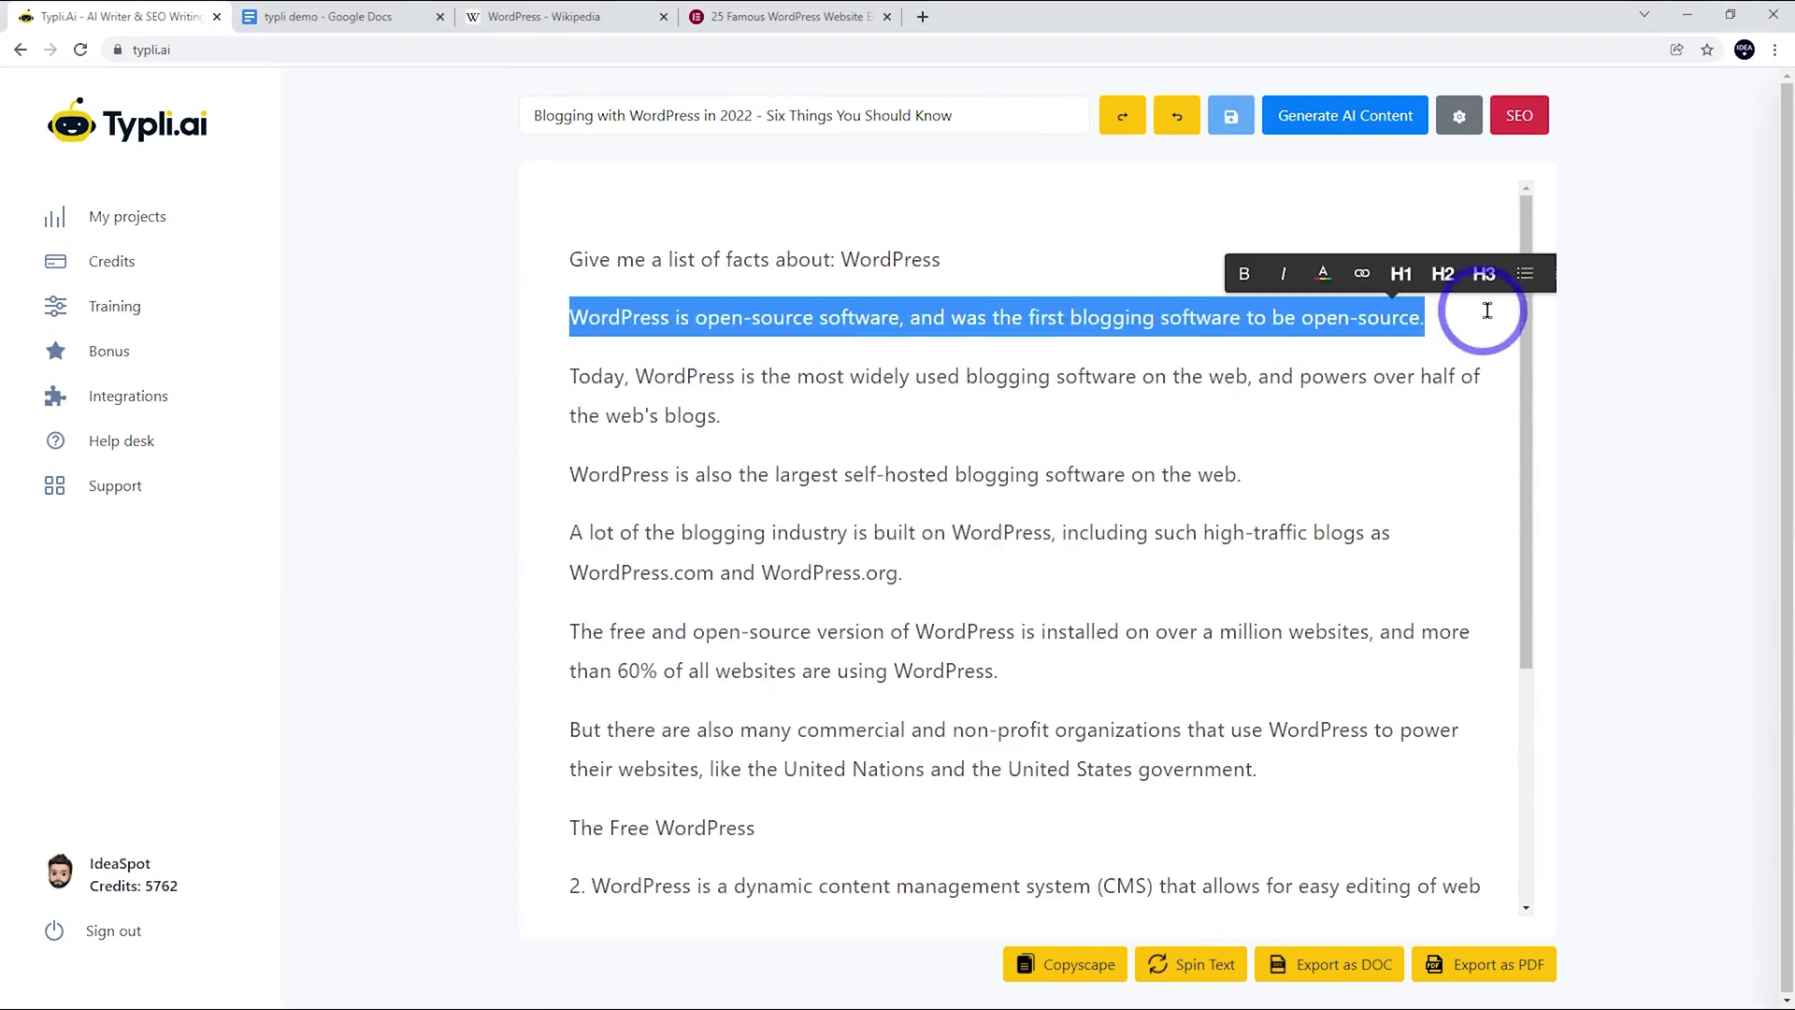
{"action": "left_click", "coordinate": [1485, 282]}
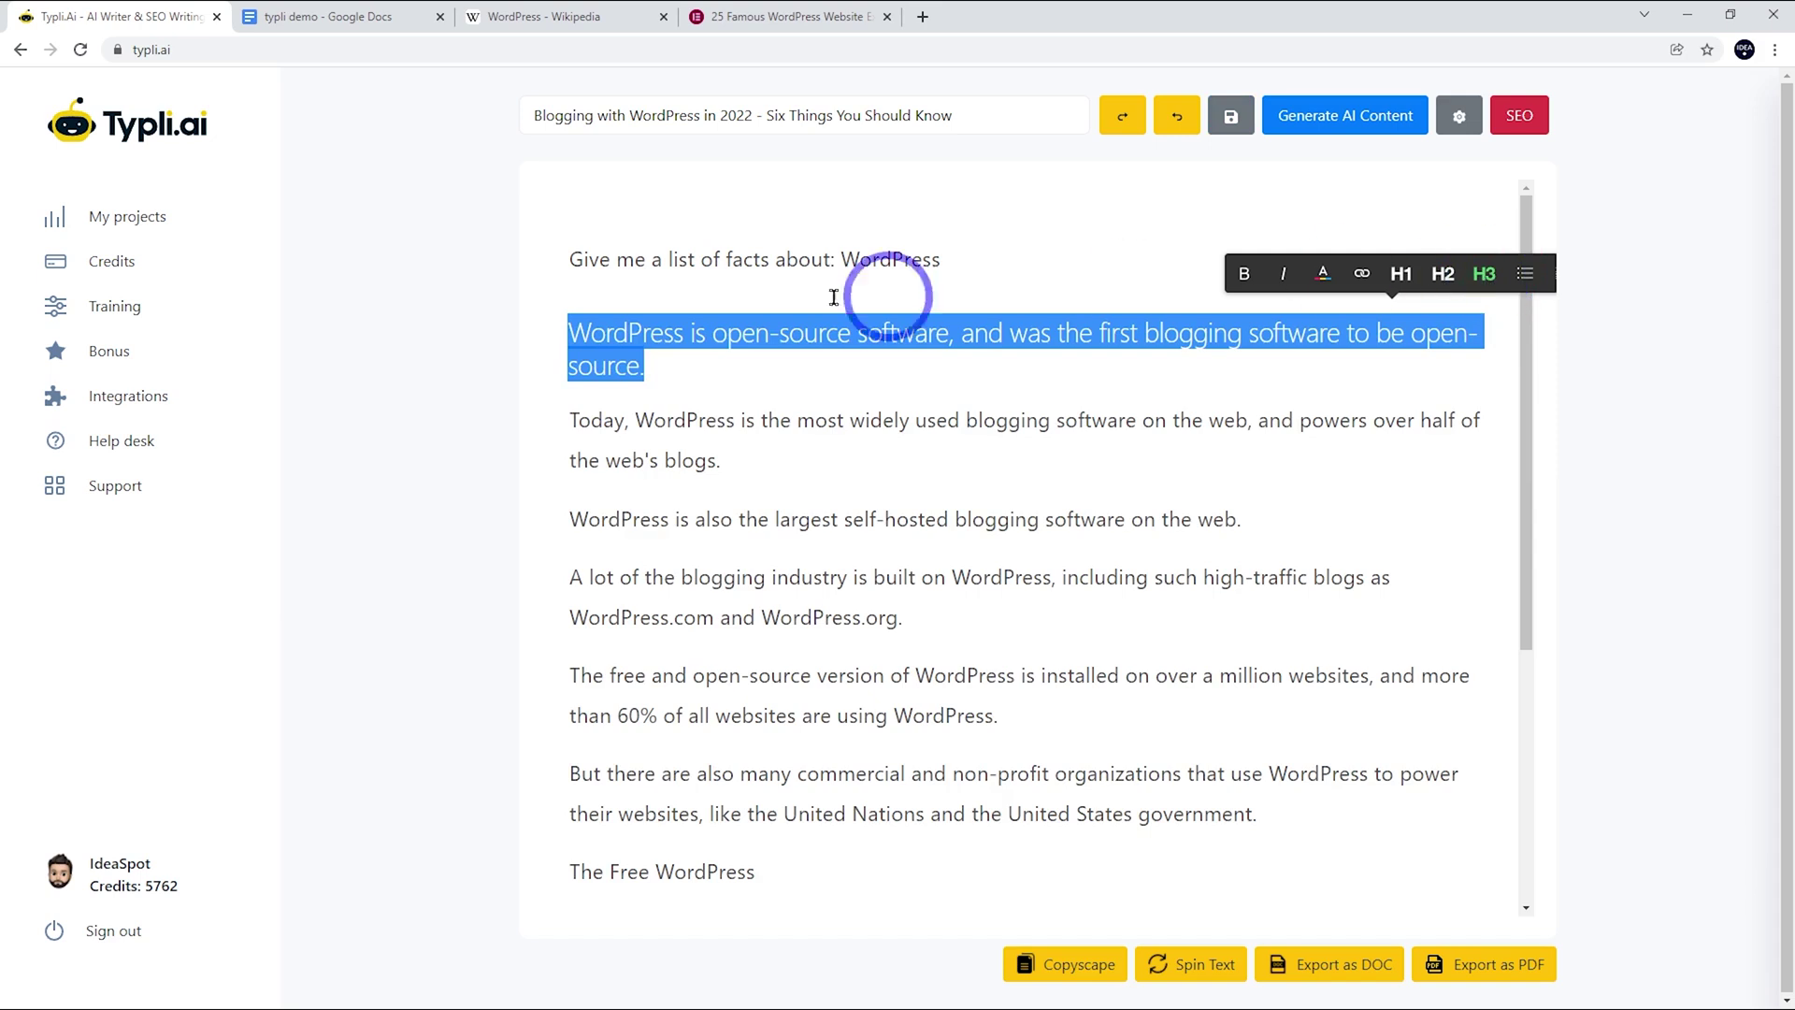
{"action": "left_click", "coordinate": [682, 456]}
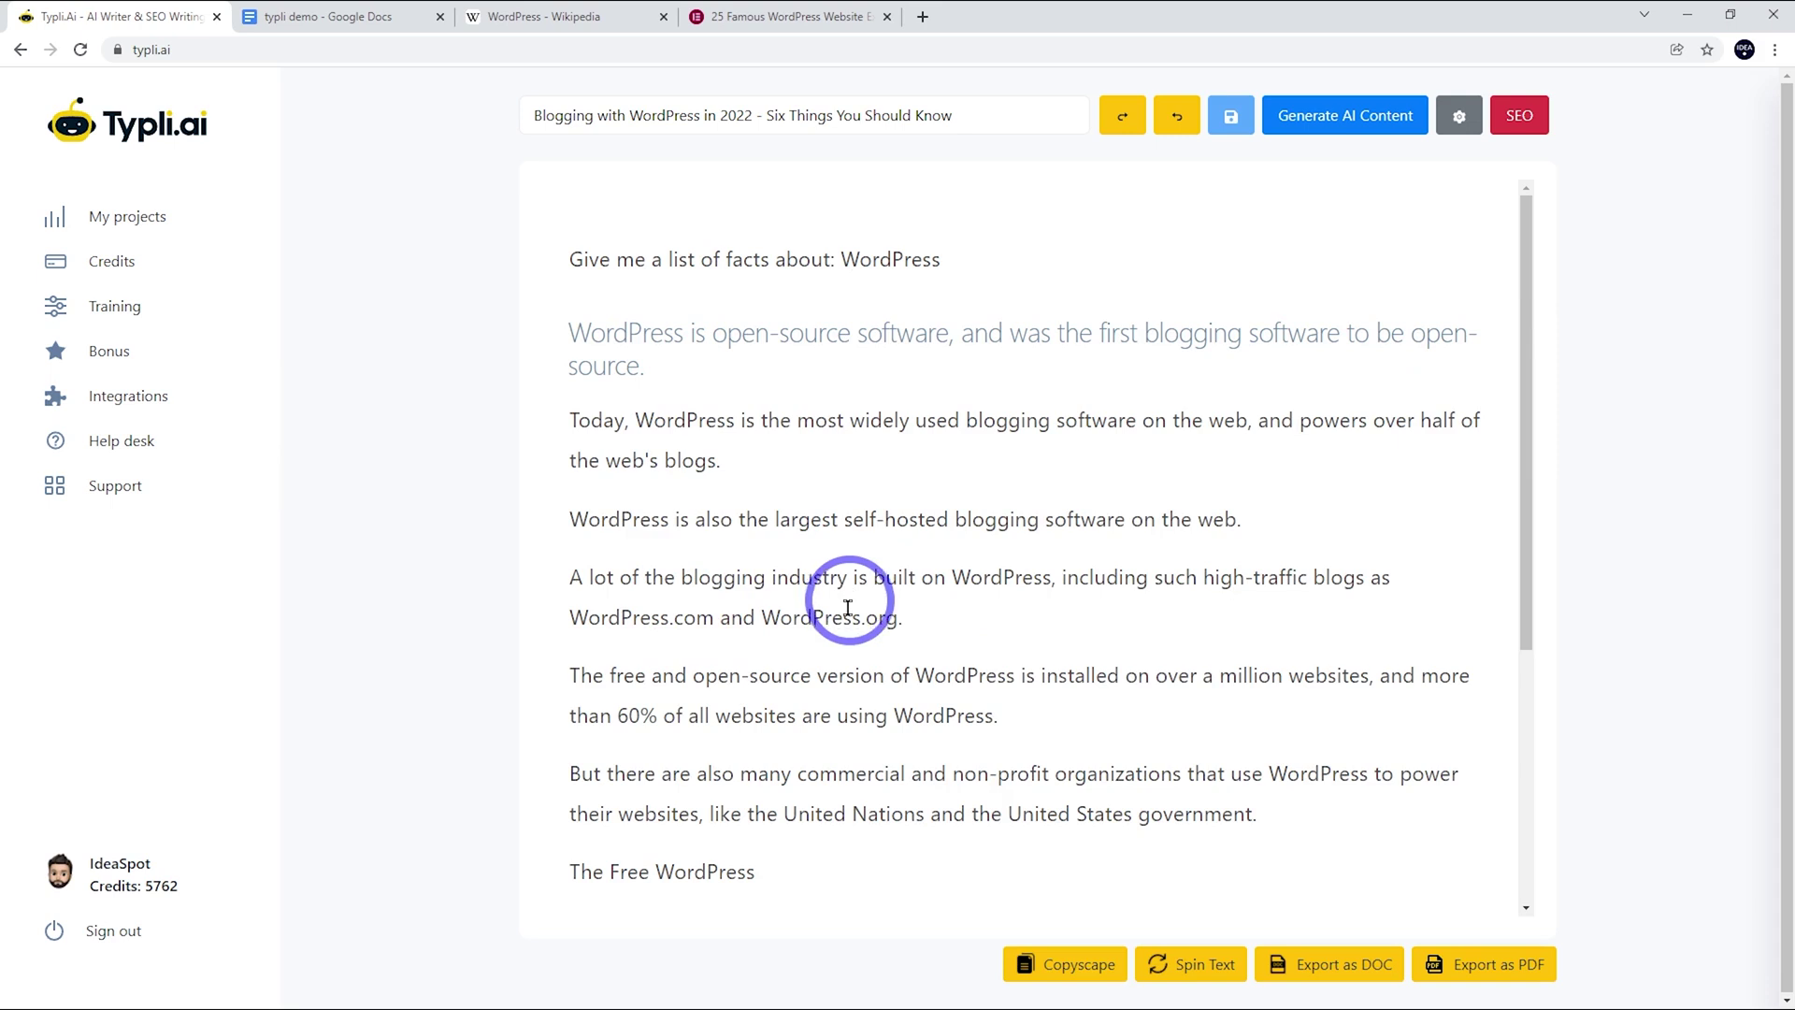
{"action": "scroll", "coordinate": [869, 643], "scroll_direction": "down", "scroll_amount": 1}
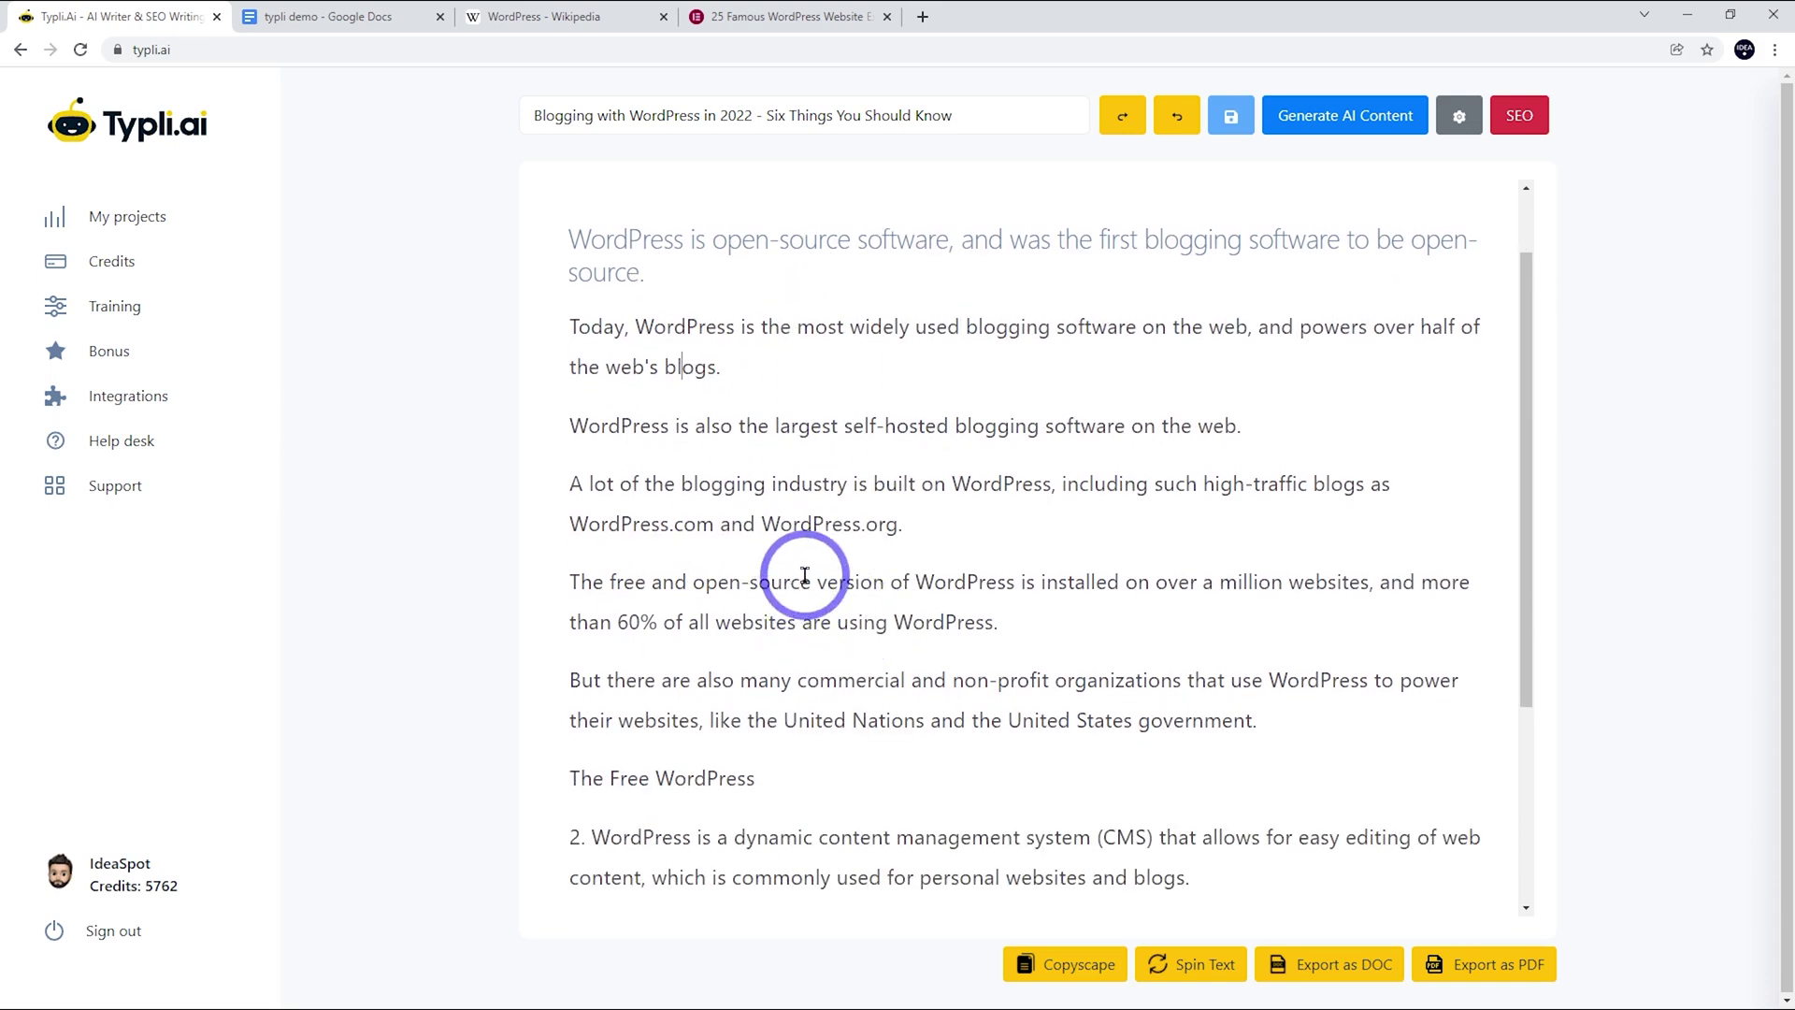
{"action": "scroll", "coordinate": [804, 570], "scroll_direction": "up", "scroll_amount": 1}
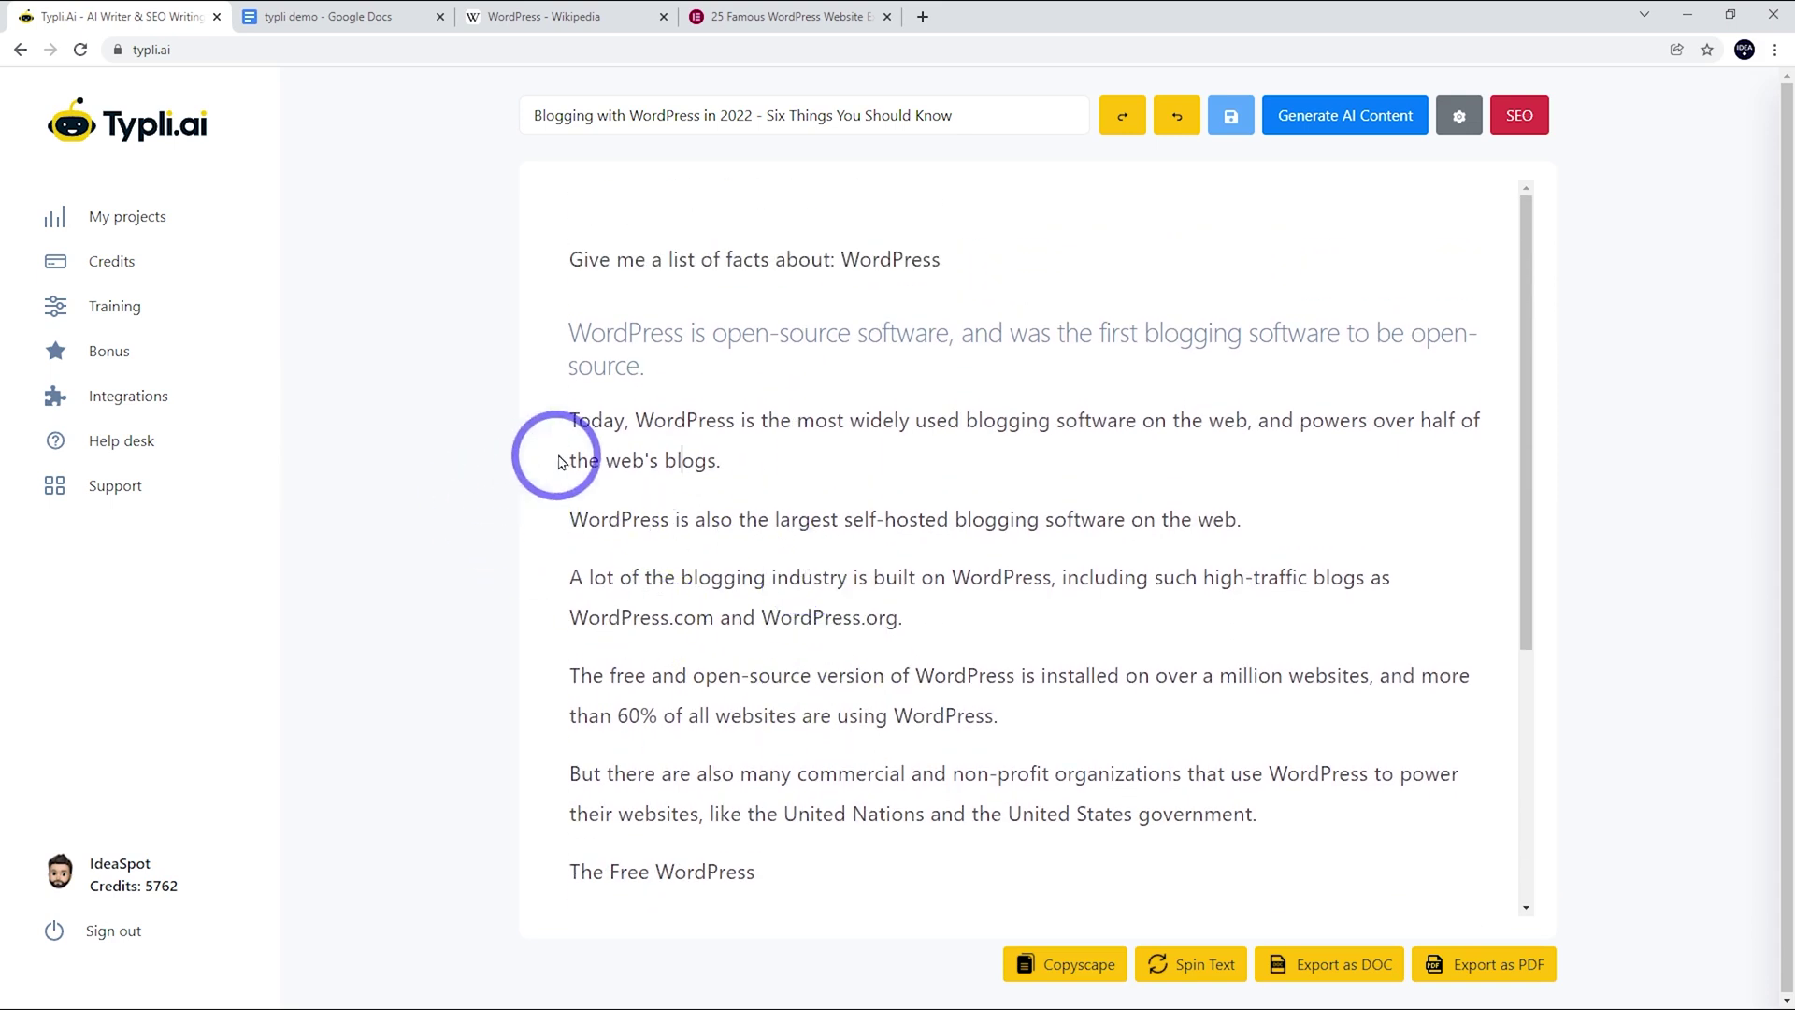
Move the three paragraphs below the first heading to after fact 5
{"action": "left_click_drag", "start_coordinate": [570, 421], "coordinate": [997, 613]}
{"action": "key", "text": "ctrl+c"}
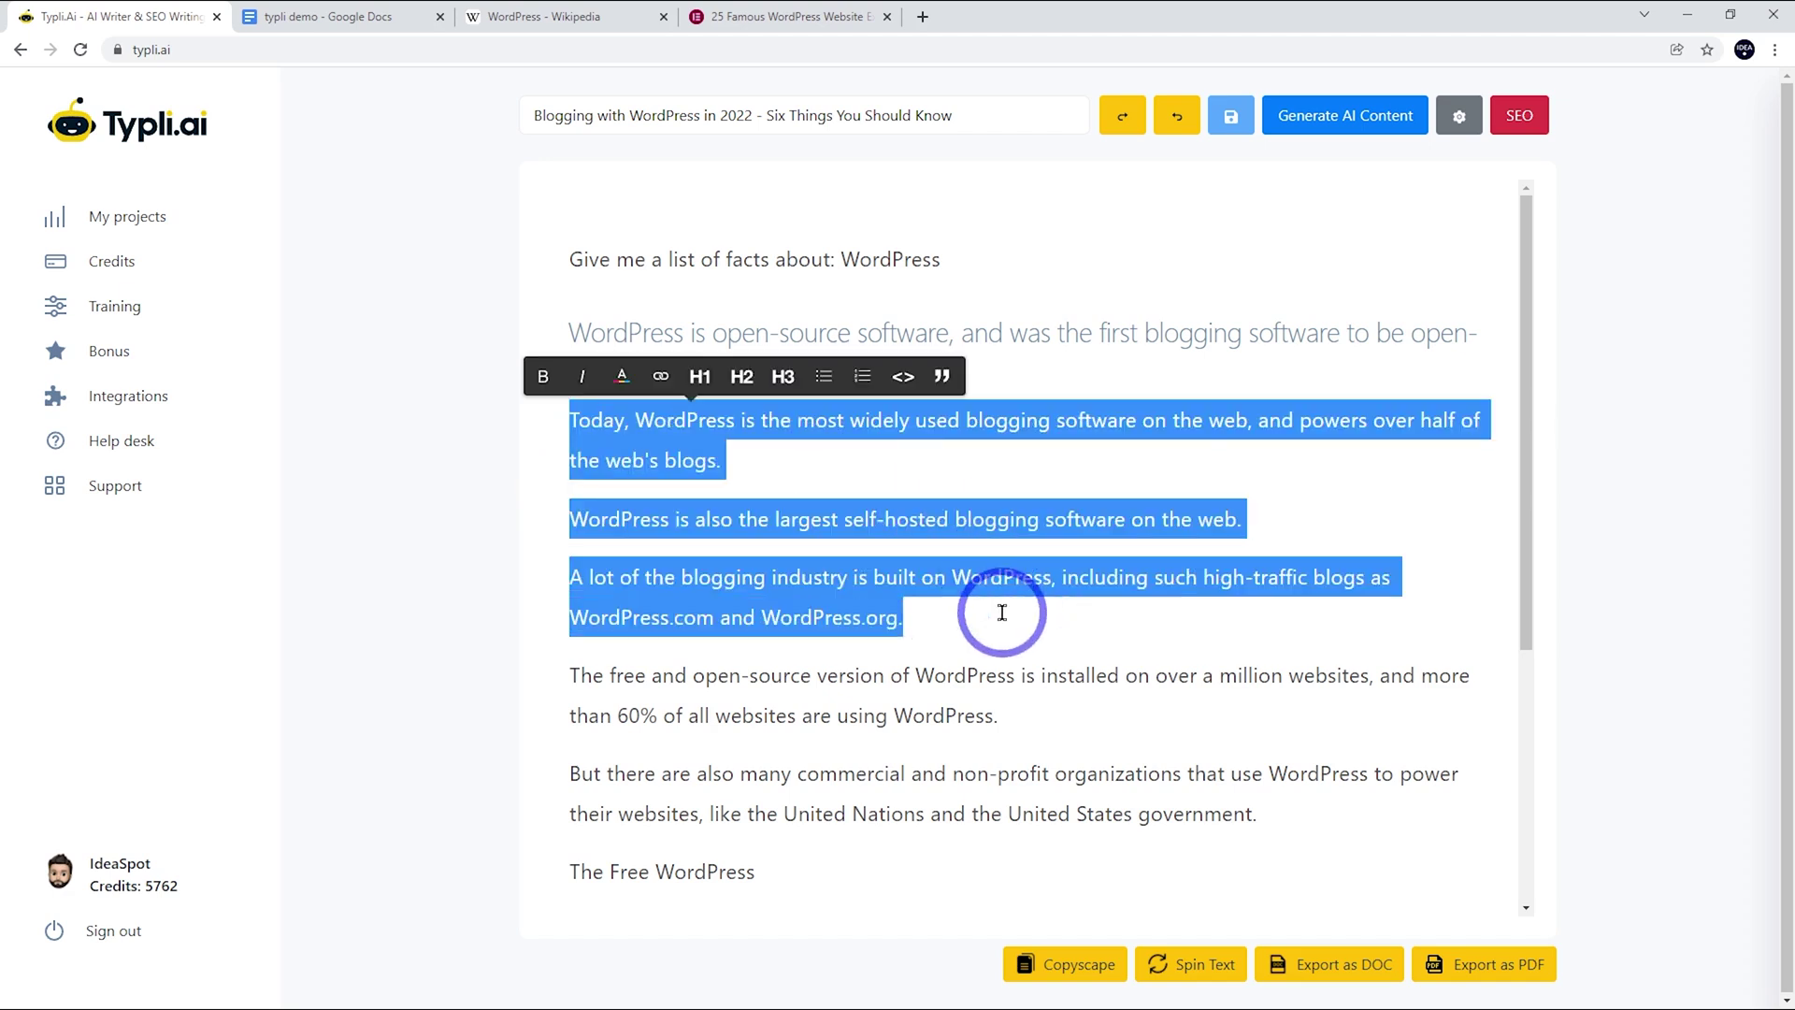
{"action": "key", "text": "BackSpace"}
{"action": "scroll", "coordinate": [822, 412], "scroll_direction": "down", "scroll_amount": 2}
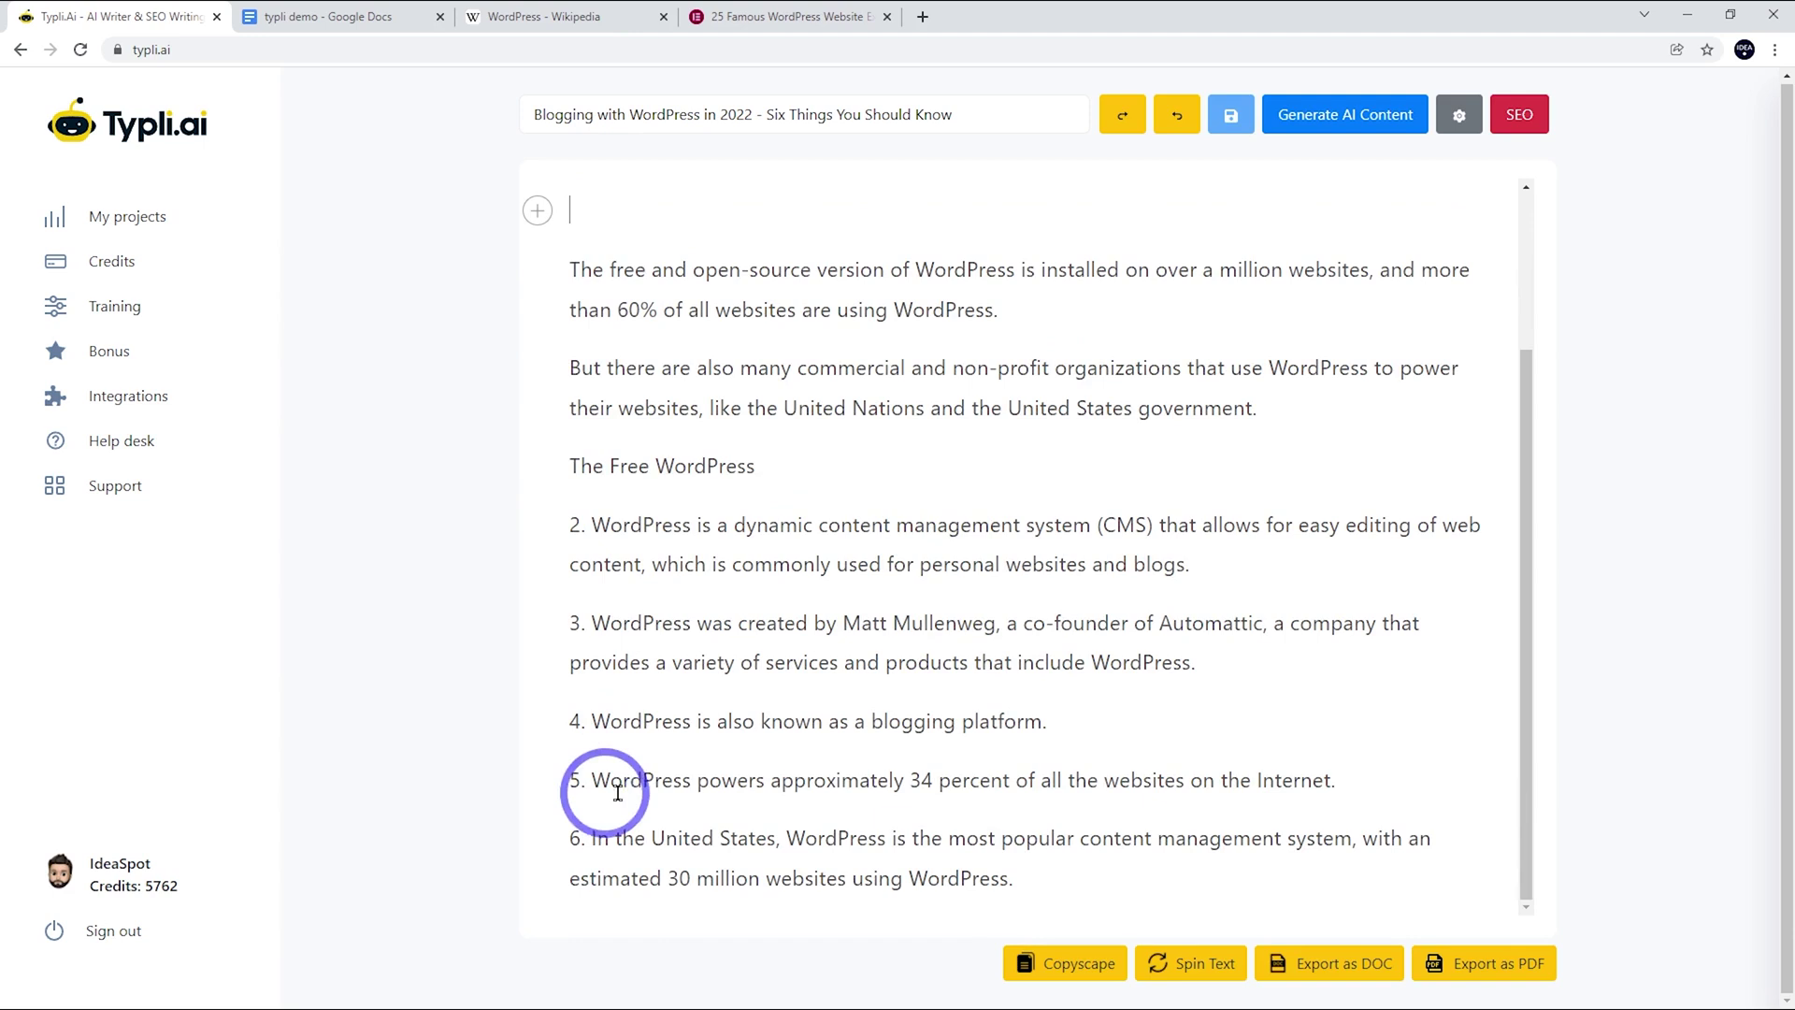
{"action": "left_click", "coordinate": [1354, 780]}
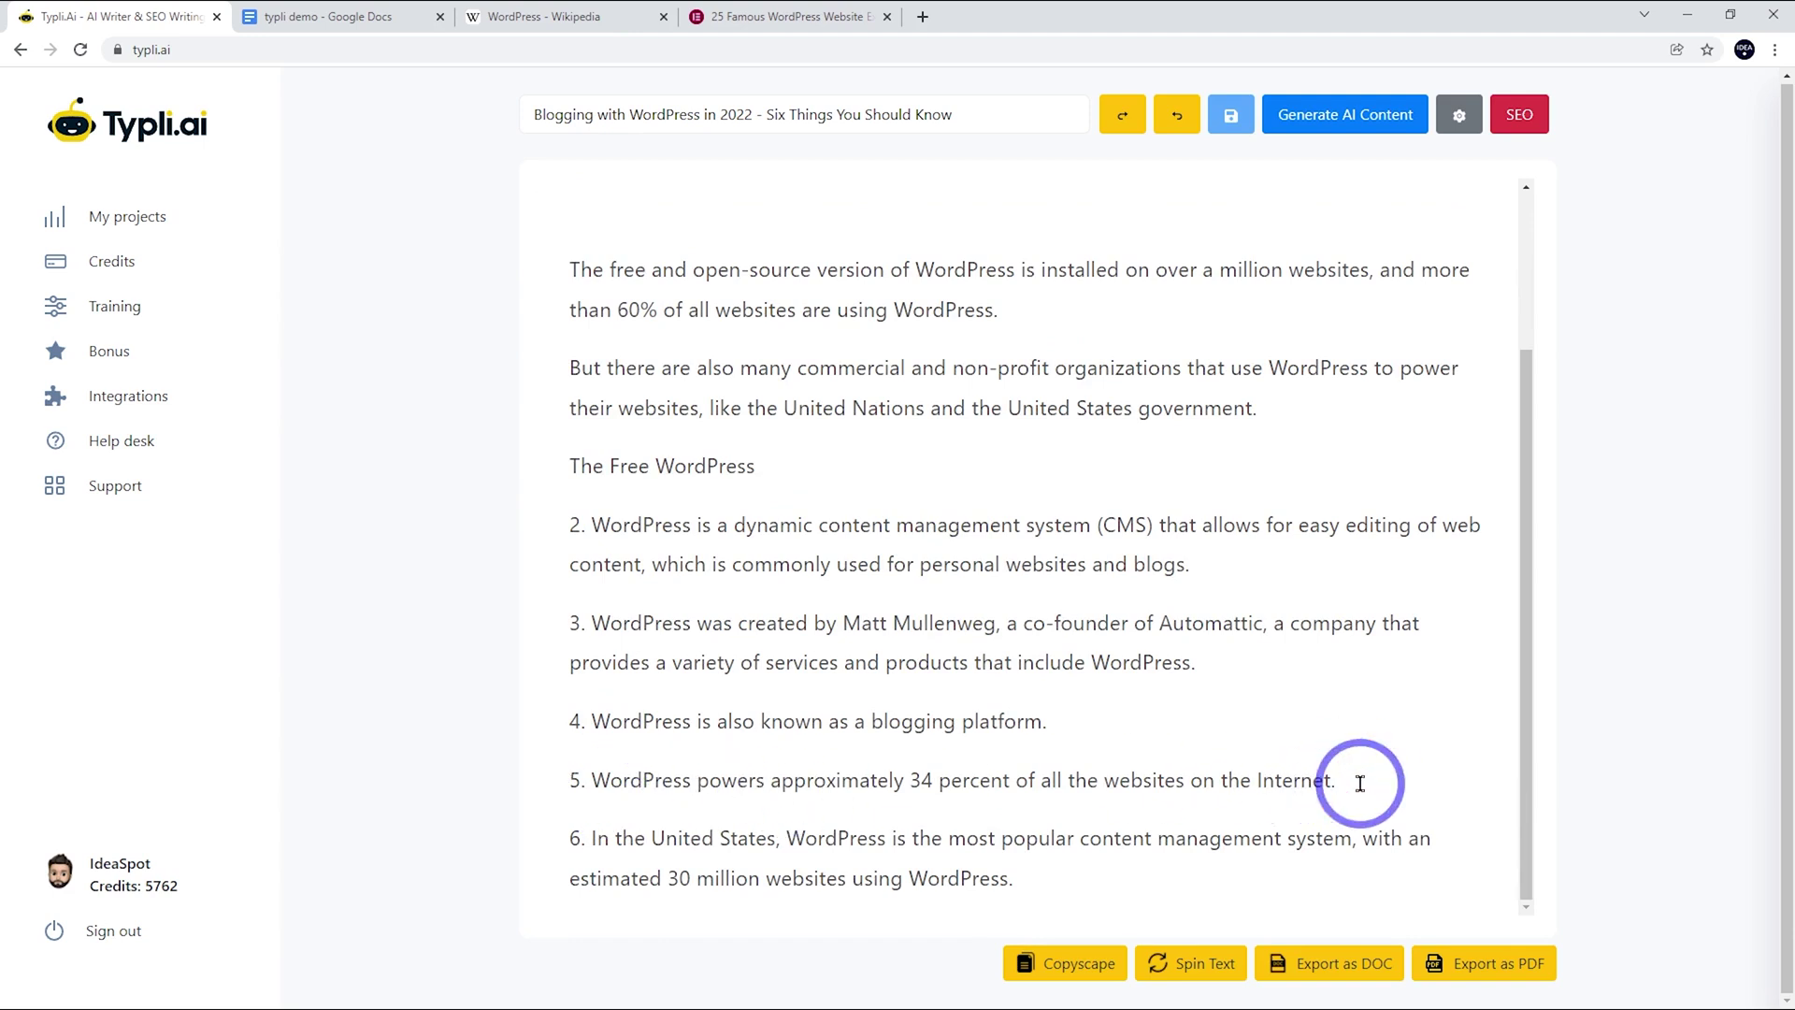
{"action": "key", "text": "Return"}
{"action": "key", "text": "ctrl+v"}
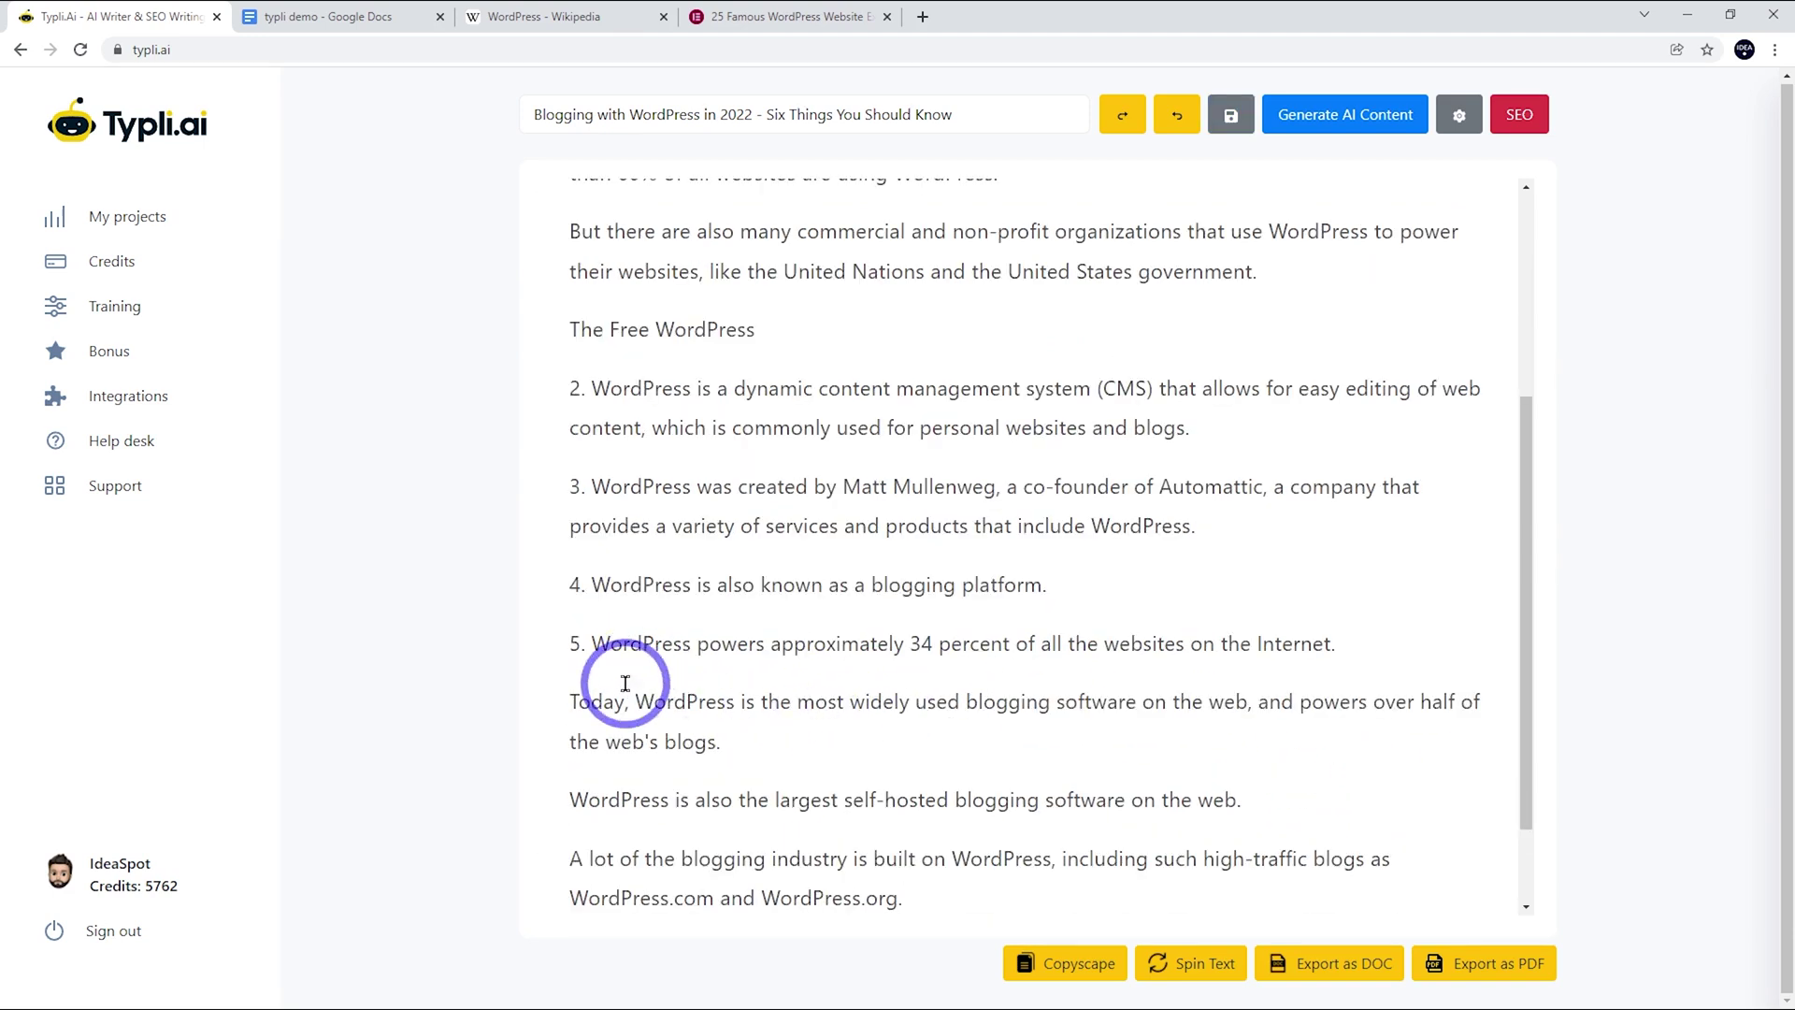
{"action": "scroll", "coordinate": [642, 739], "scroll_direction": "down", "scroll_amount": 1}
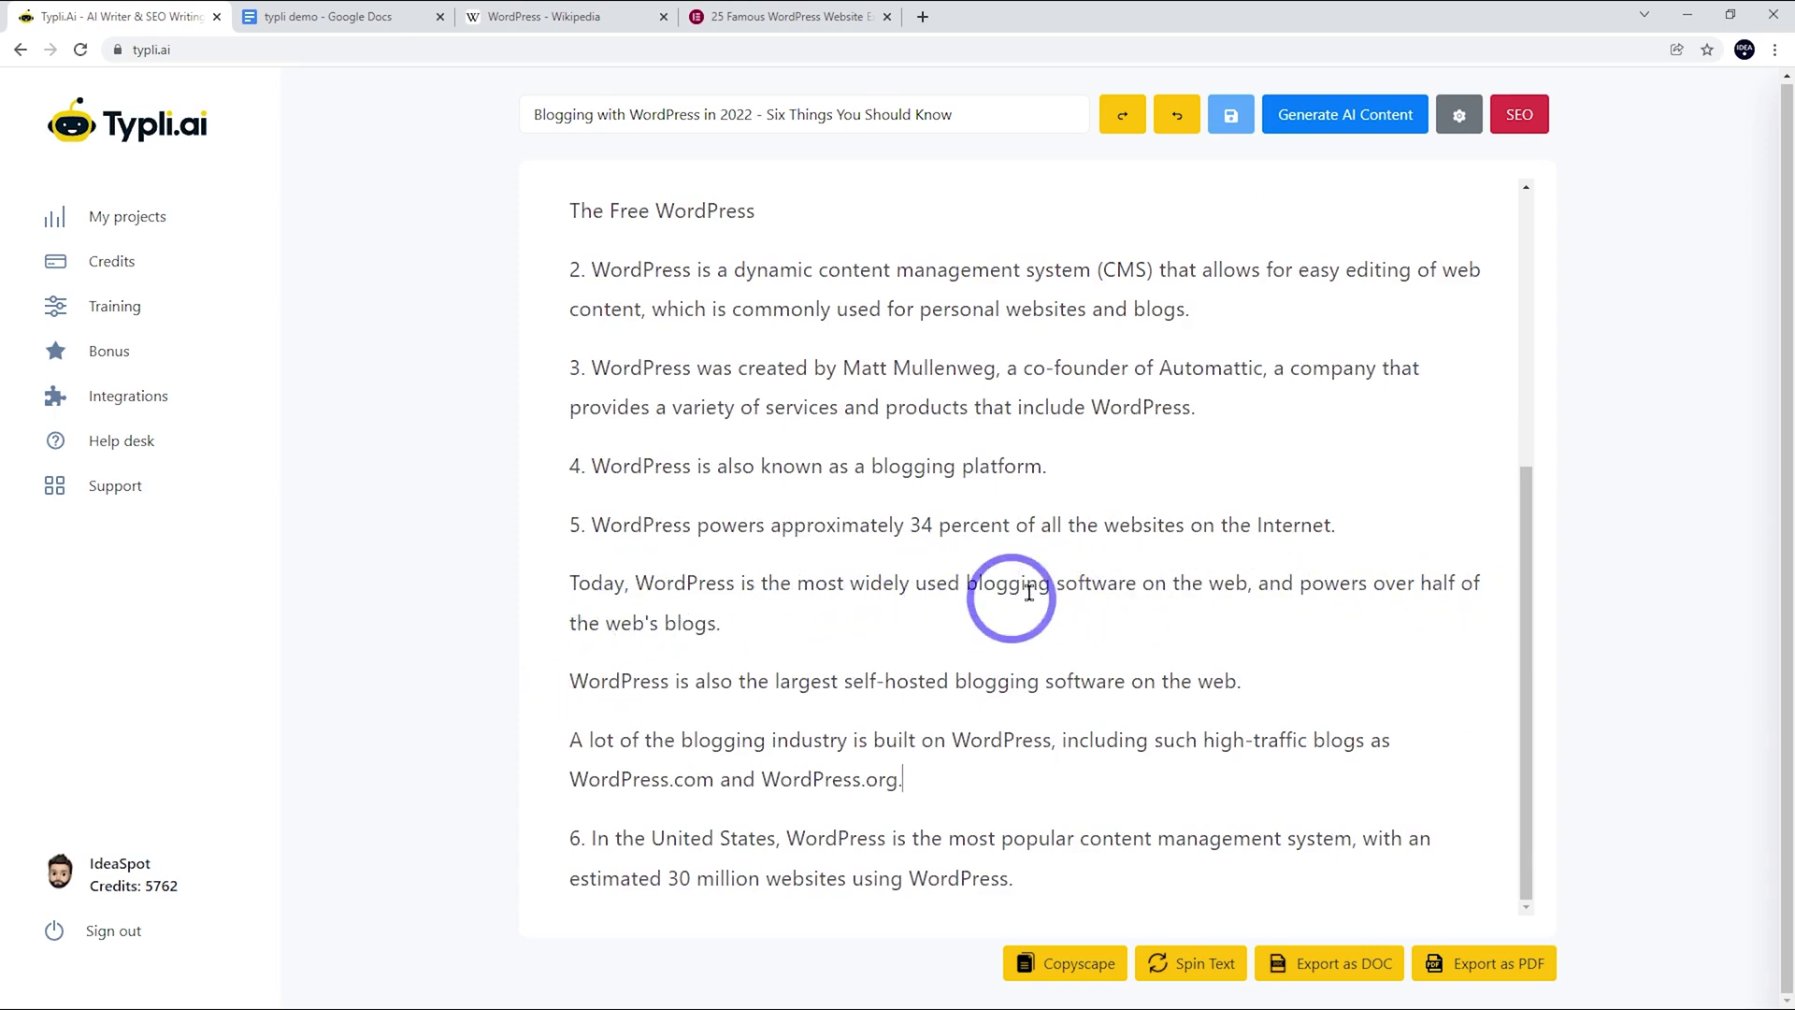
Move the '34 percent of all the websites' phrase and edit the high-traffic blogs paragraph
{"action": "left_click_drag", "start_coordinate": [1197, 526], "coordinate": [911, 525]}
{"action": "left_click", "coordinate": [769, 621]}
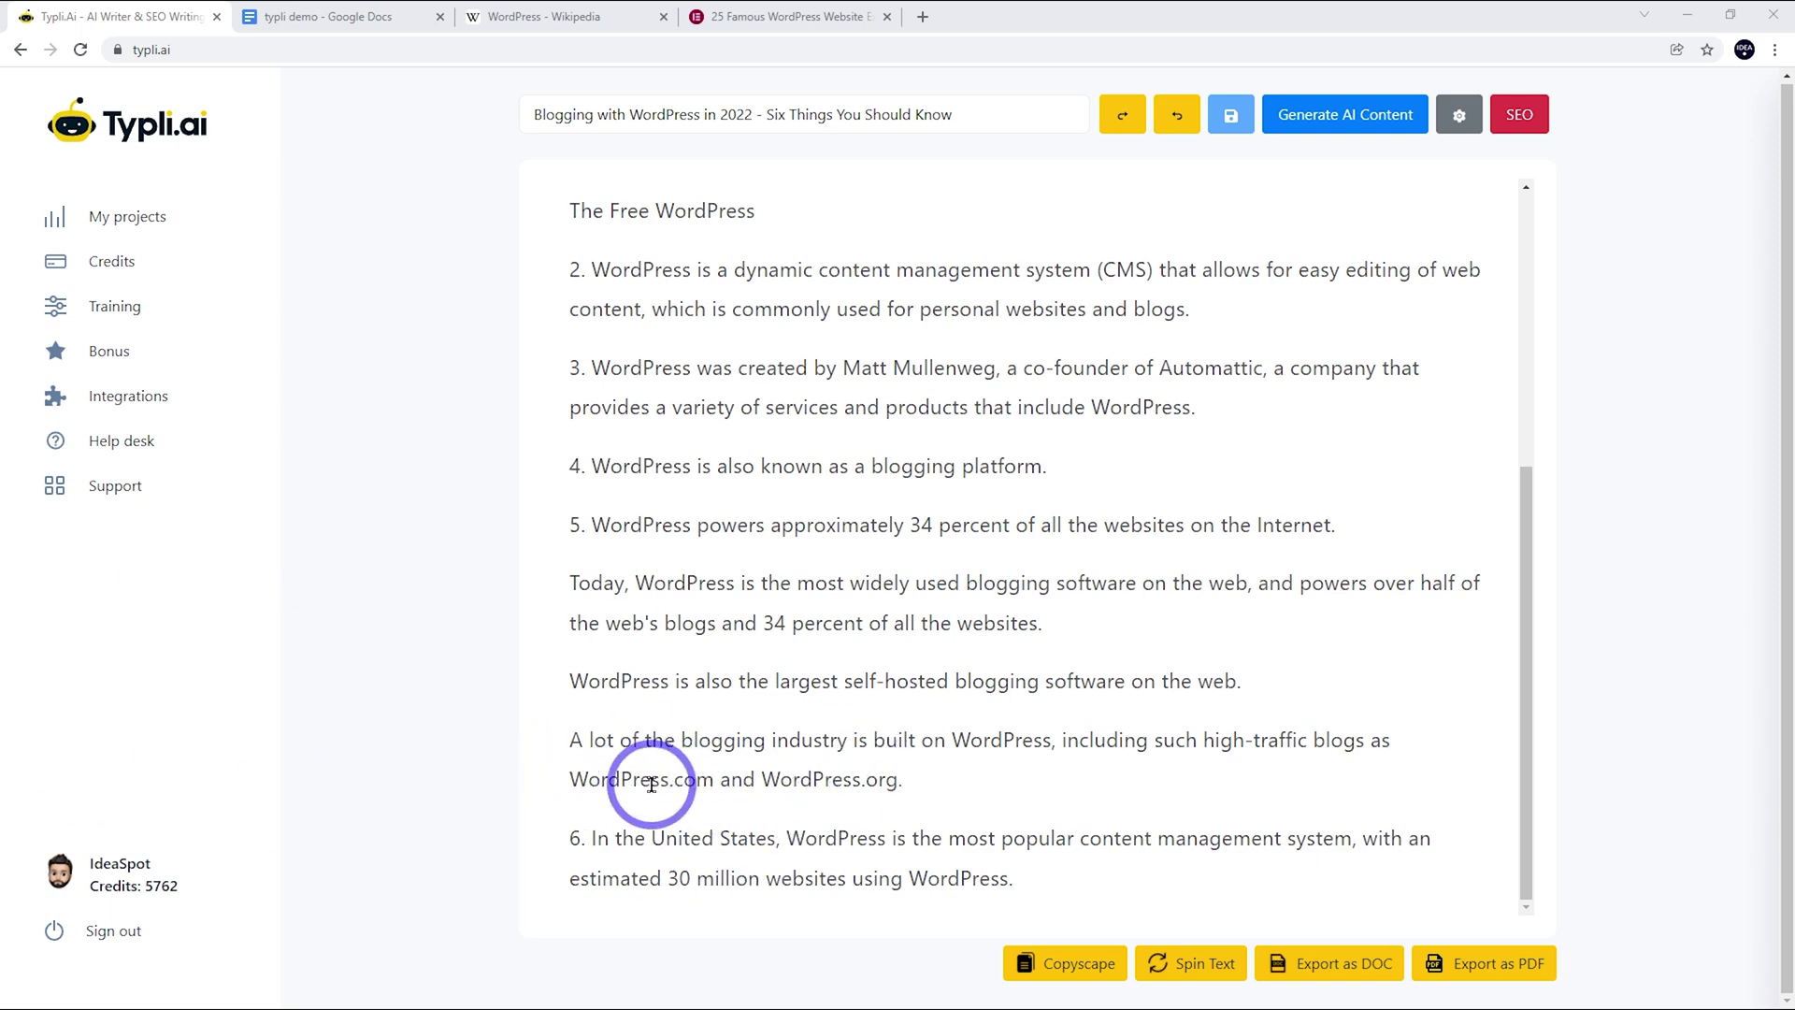
{"action": "left_click_drag", "start_coordinate": [674, 783], "coordinate": [573, 774]}
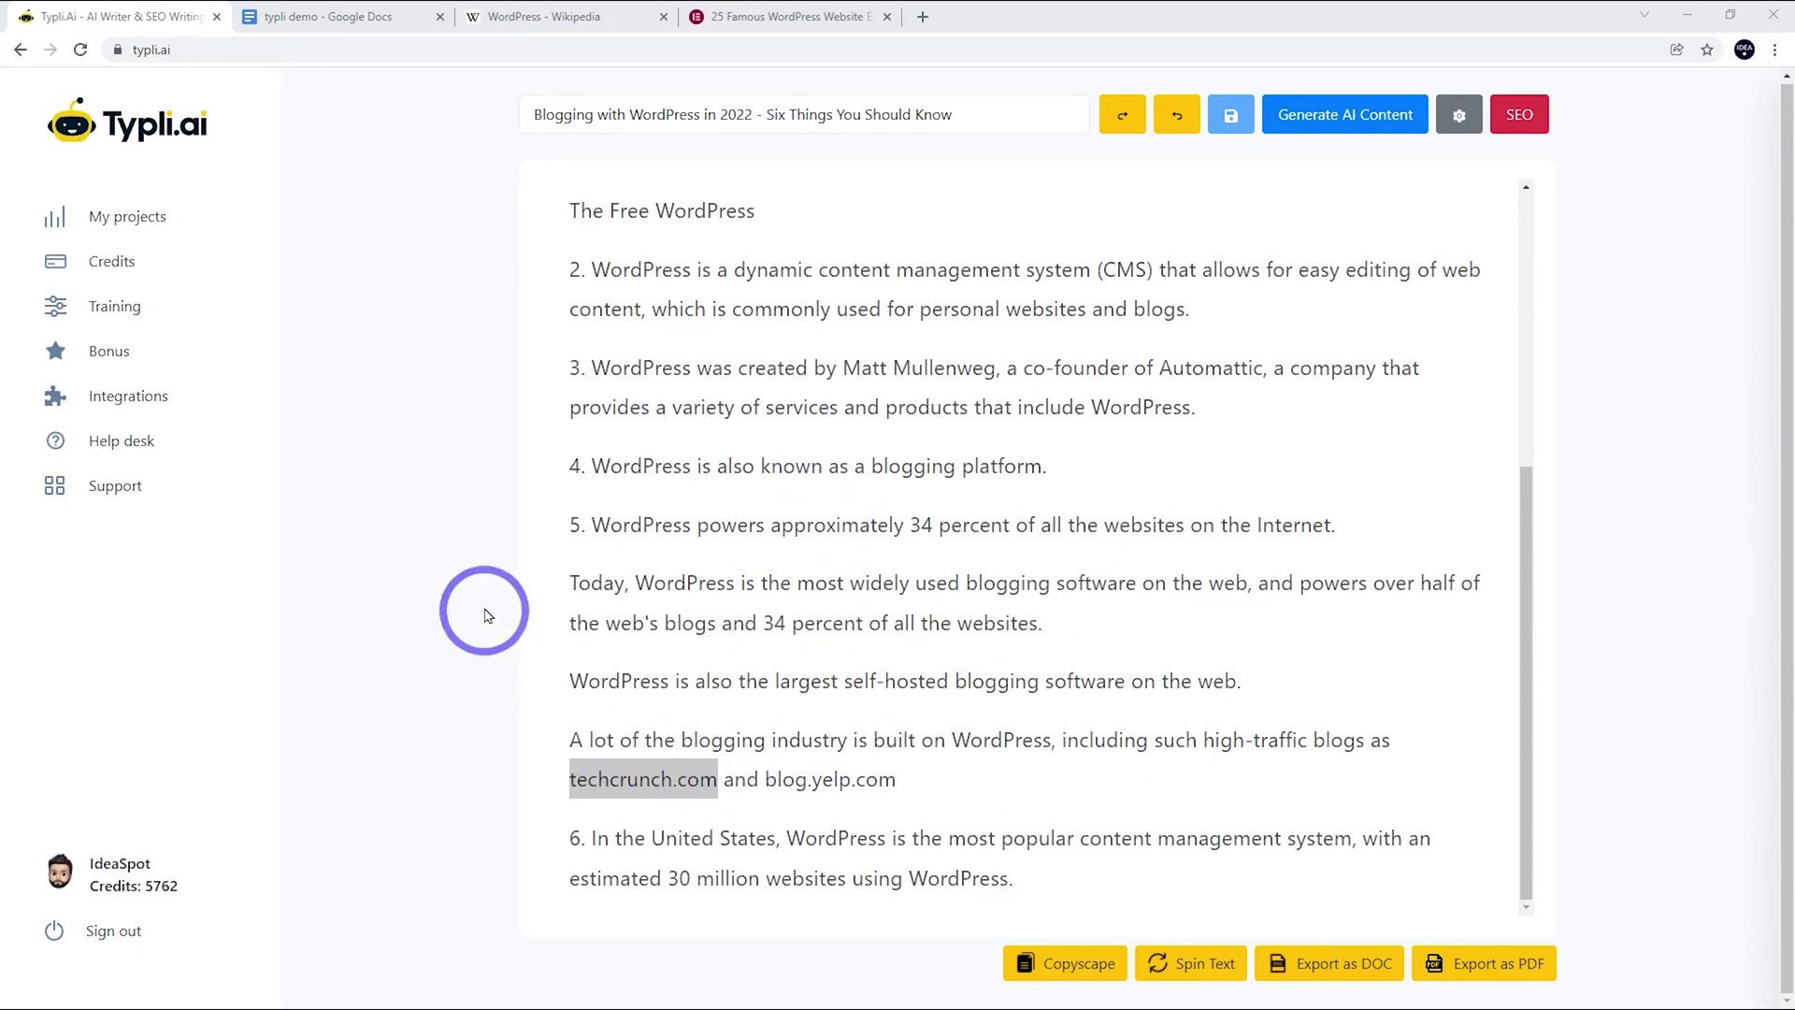
{"action": "left_click", "coordinate": [1345, 534]}
Make the fact 5 line a subheading
{"action": "left_click_drag", "start_coordinate": [1339, 532], "coordinate": [550, 538]}
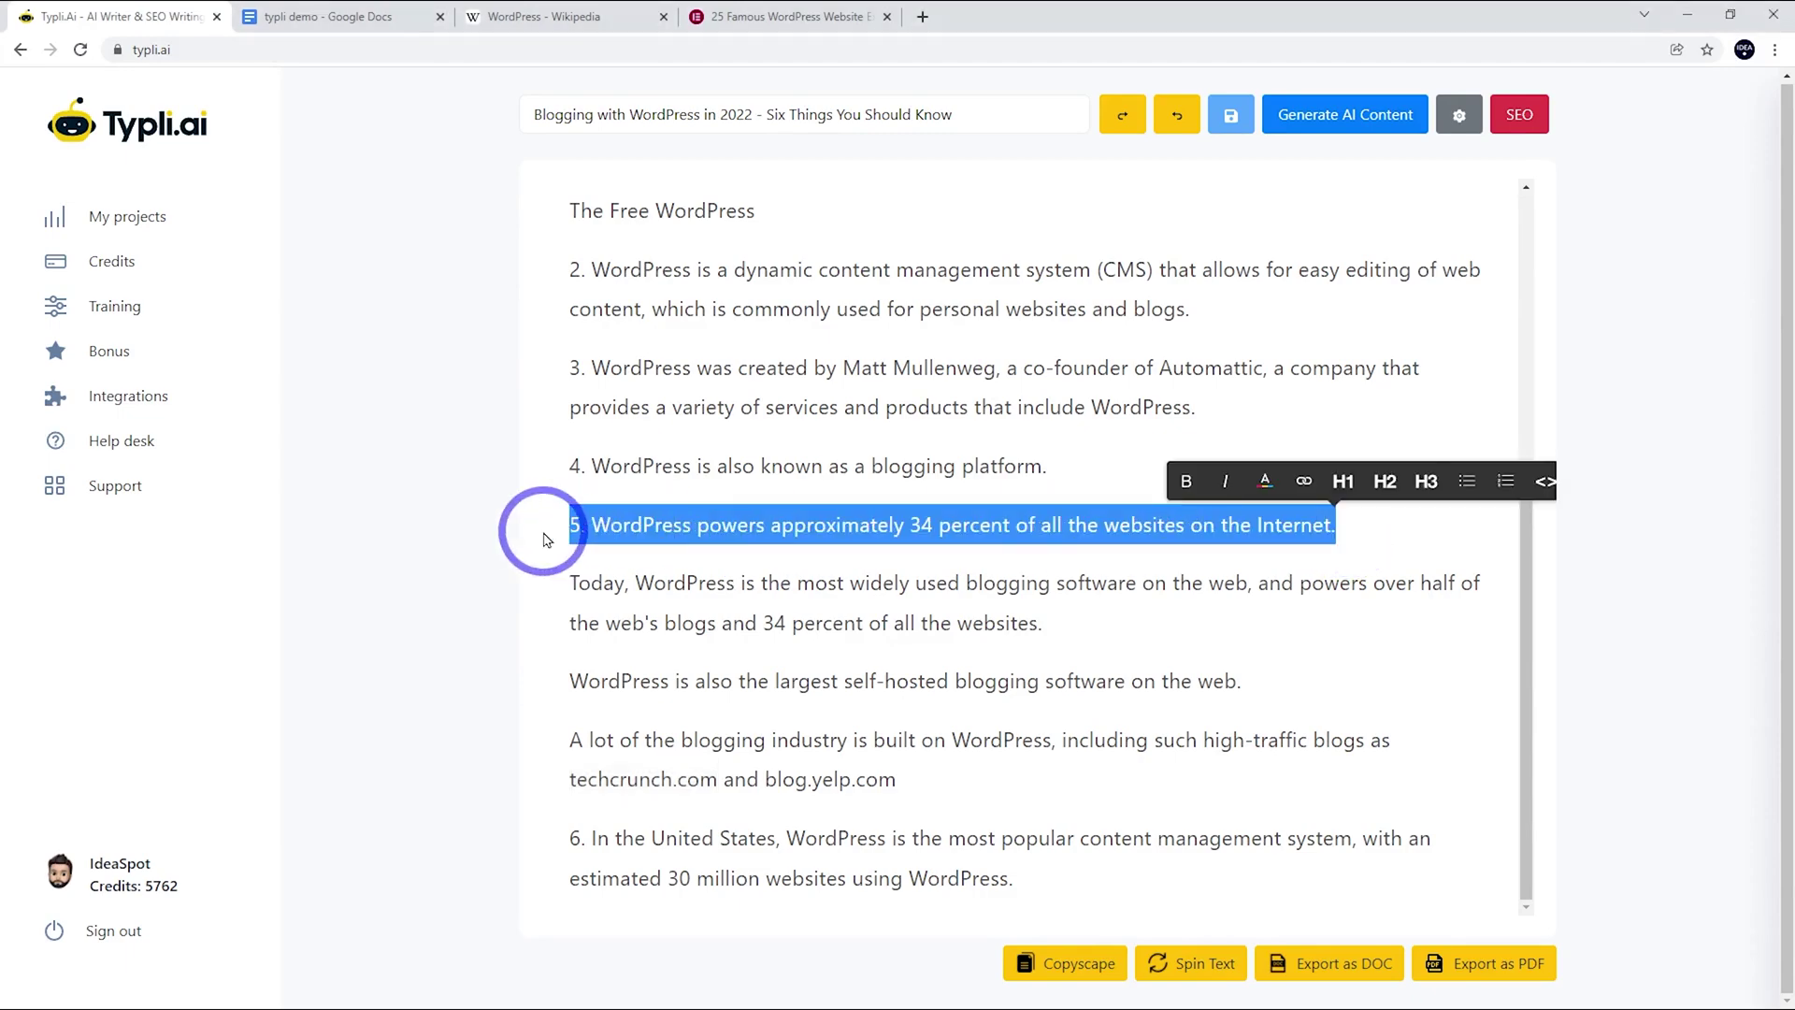
{"action": "left_click", "coordinate": [1419, 482]}
{"action": "scroll", "coordinate": [798, 735], "scroll_direction": "up", "scroll_amount": 4}
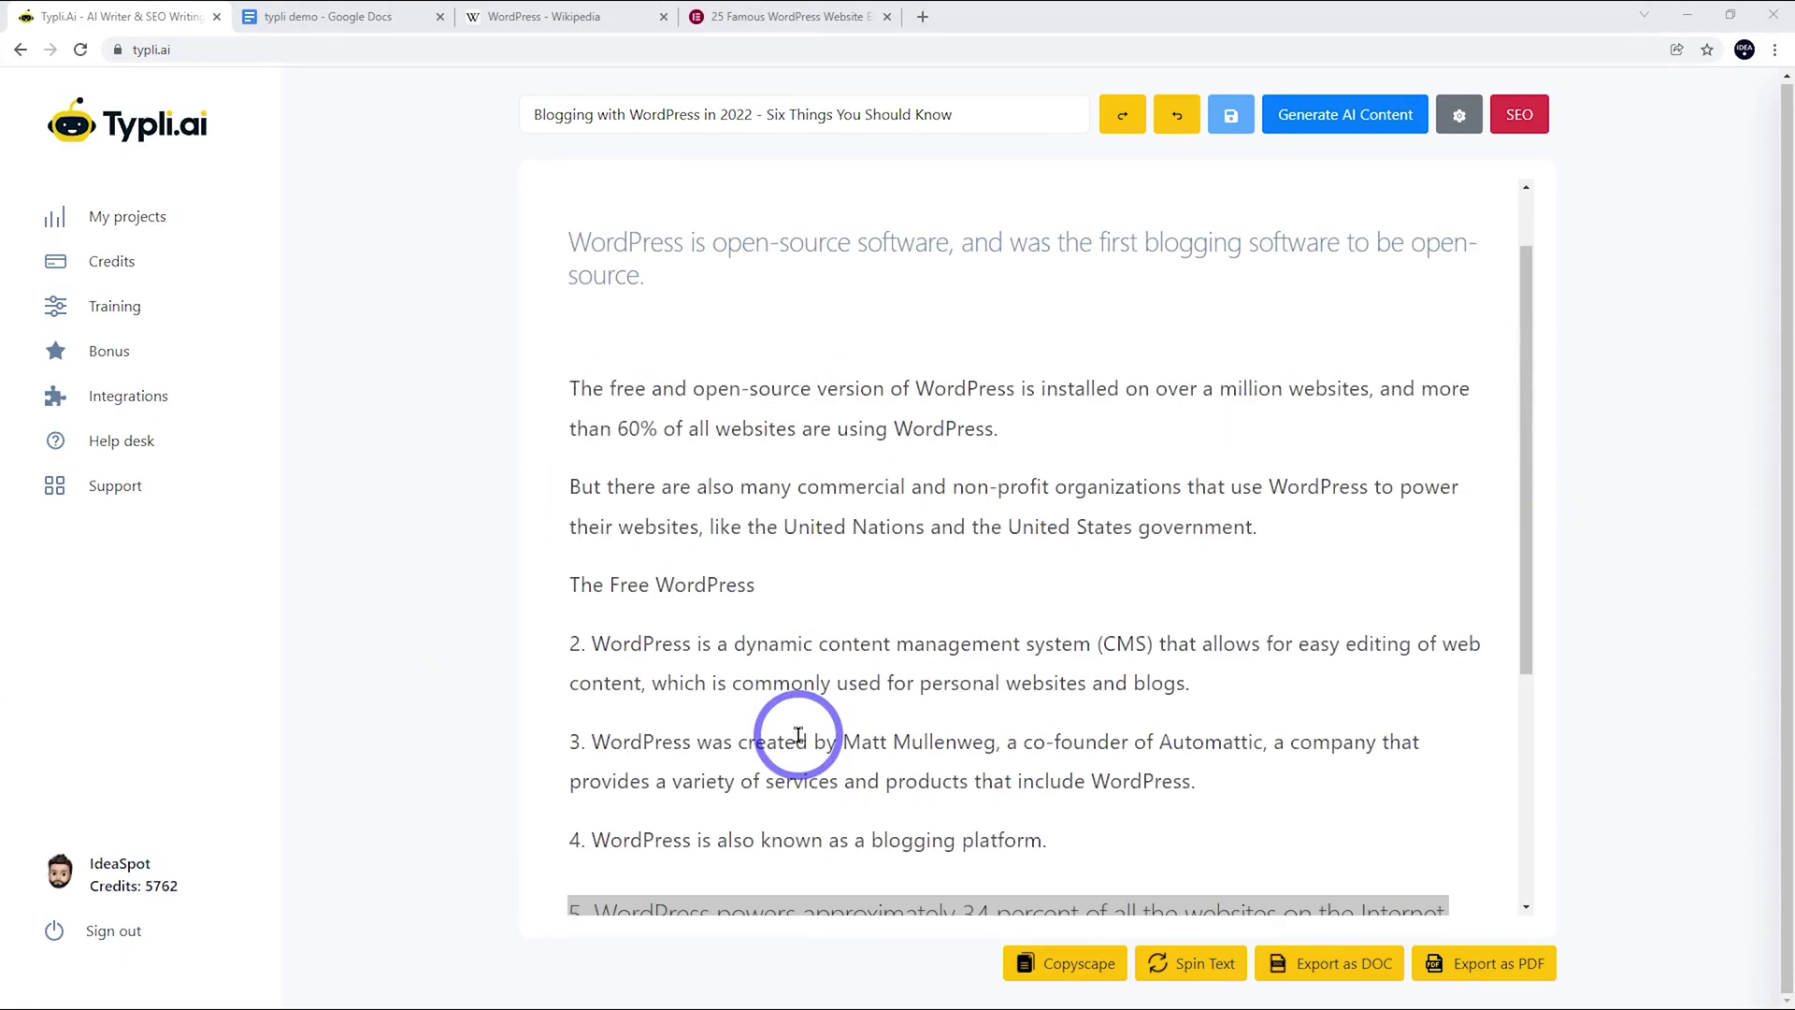
{"action": "scroll", "coordinate": [798, 735], "scroll_direction": "down", "scroll_amount": 2}
{"action": "scroll", "coordinate": [789, 738], "scroll_direction": "up", "scroll_amount": 3}
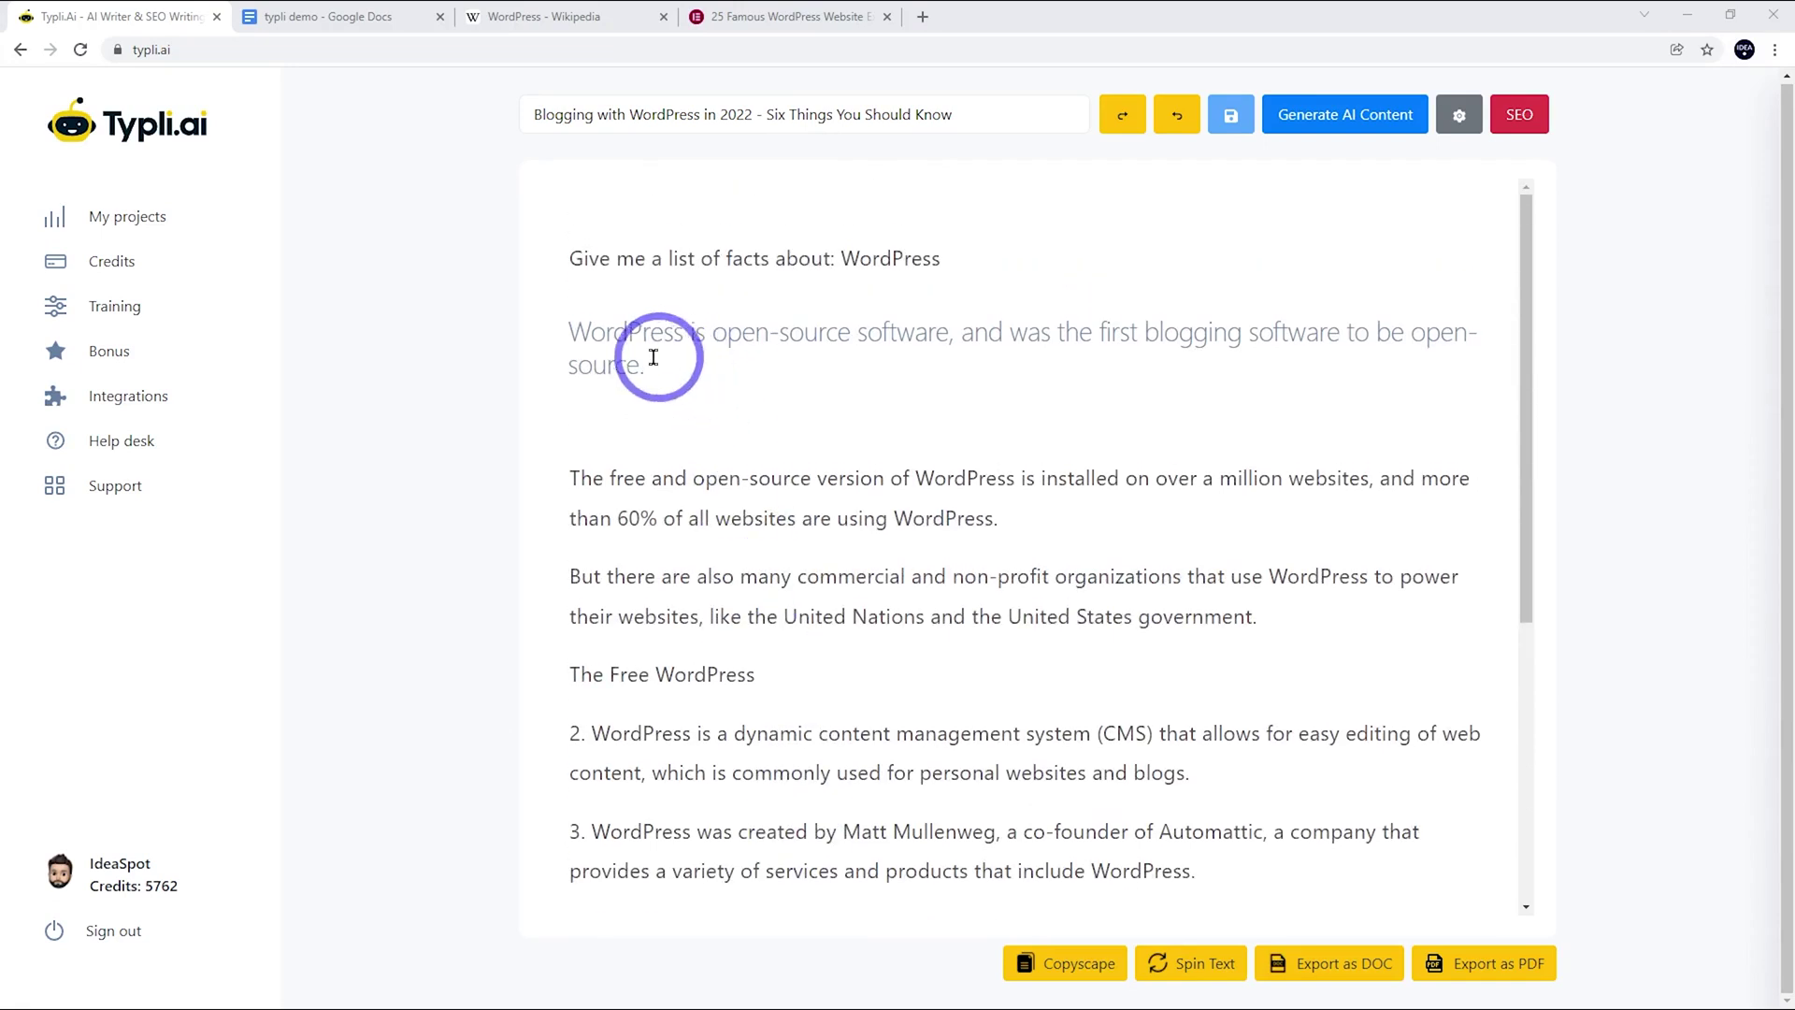
Number the first fact '1', remove the blank line, and delete the stray 'The Free WordPress' line
{"action": "left_click", "coordinate": [575, 324]}
{"action": "type", "text": "1."}
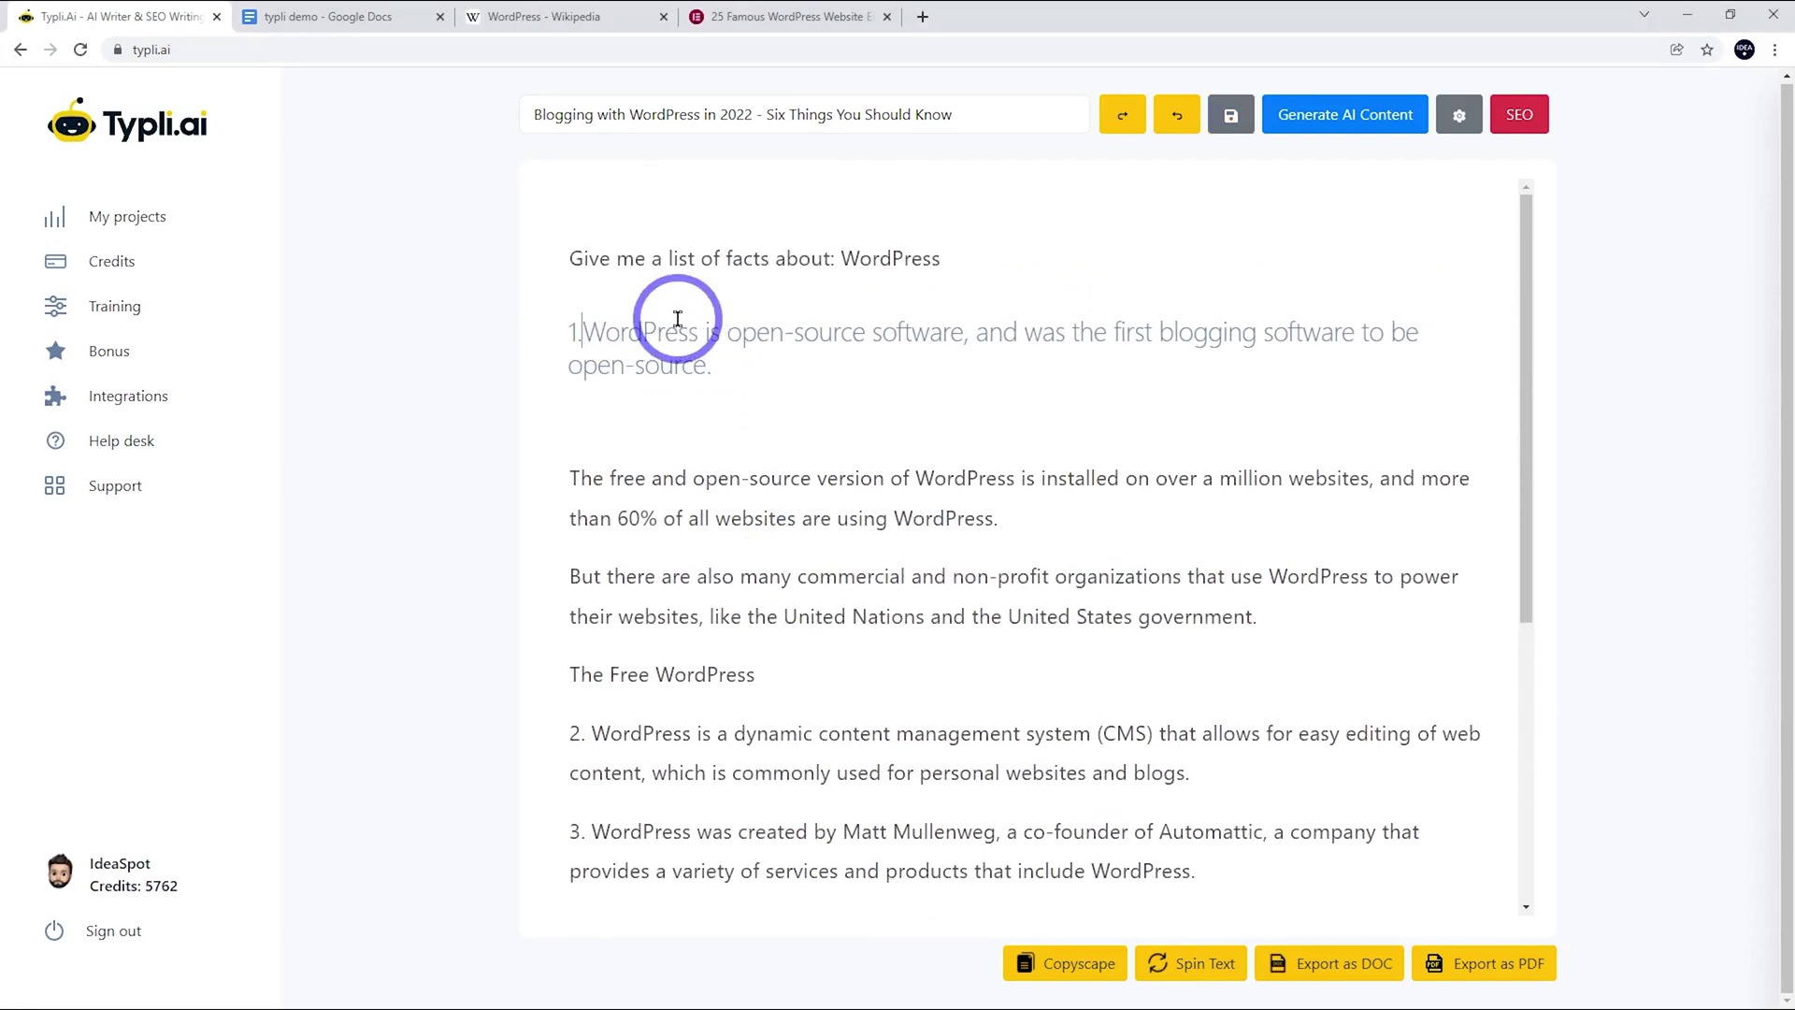
{"action": "left_click", "coordinate": [685, 405]}
{"action": "key", "text": "BackSpace"}
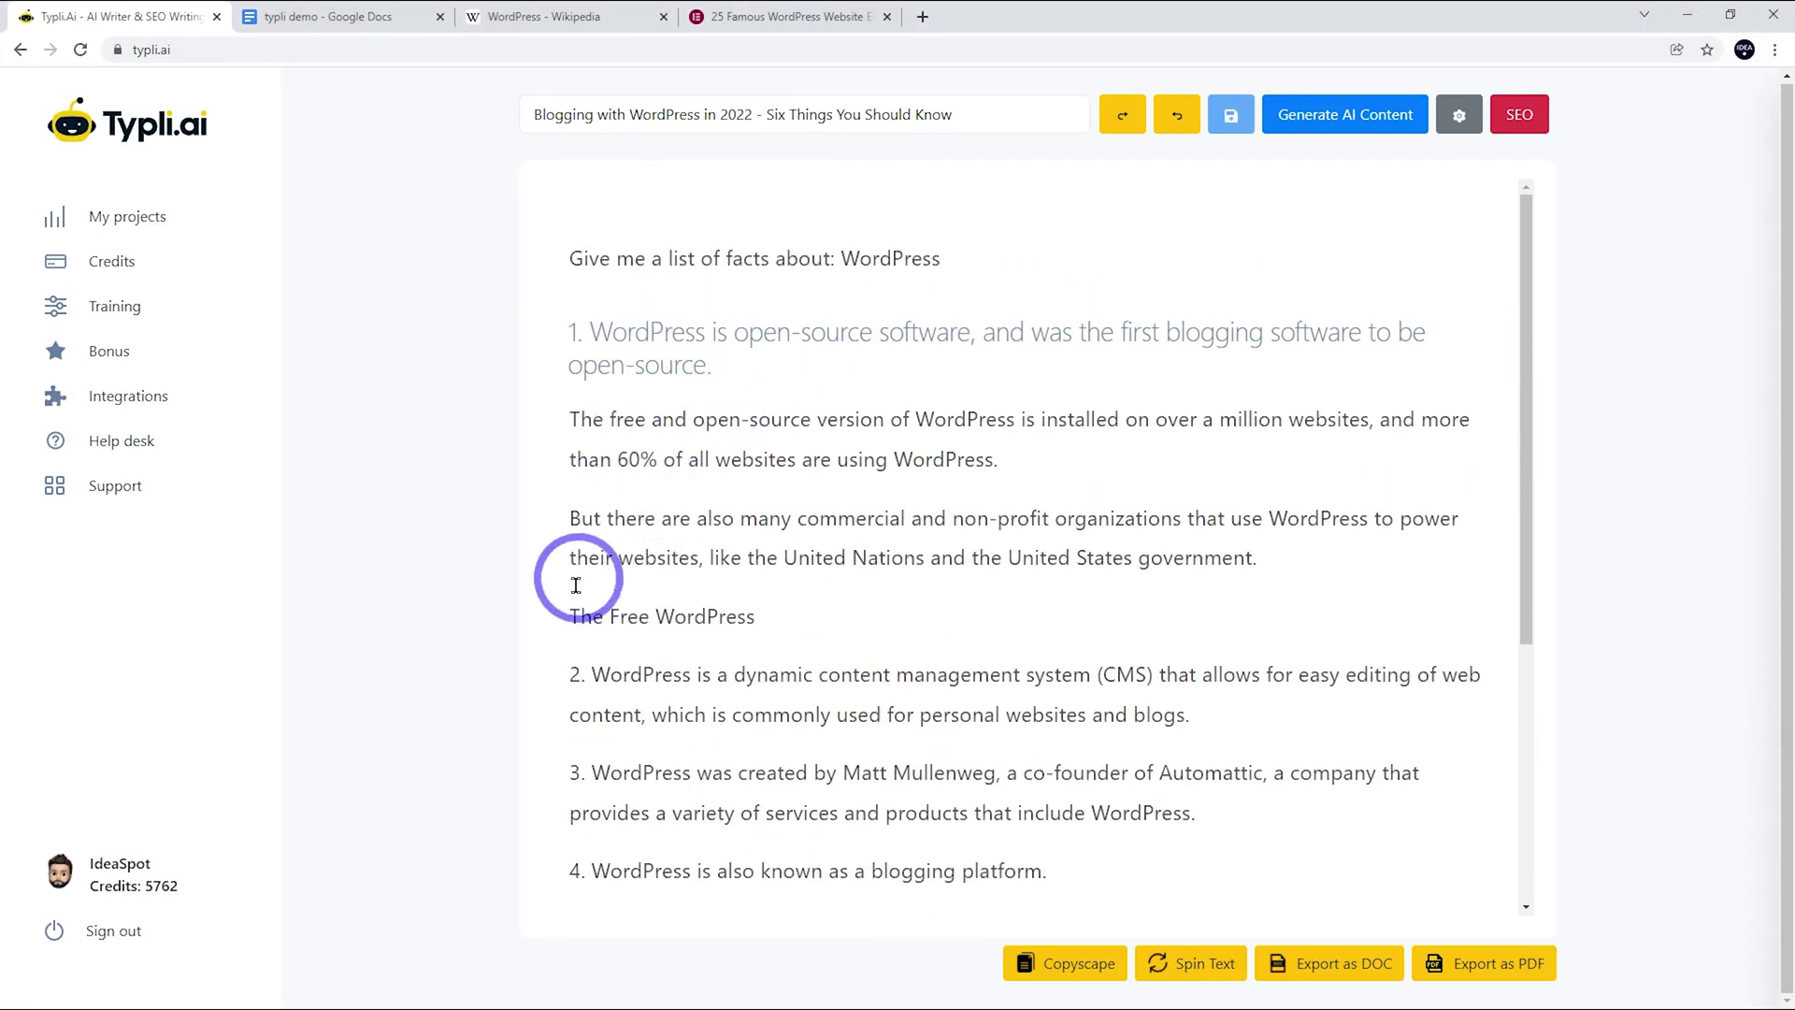
{"action": "left_click_drag", "start_coordinate": [785, 608], "coordinate": [513, 622]}
{"action": "key", "text": "BackSpace"}
{"action": "key", "text": "BackSpace"}
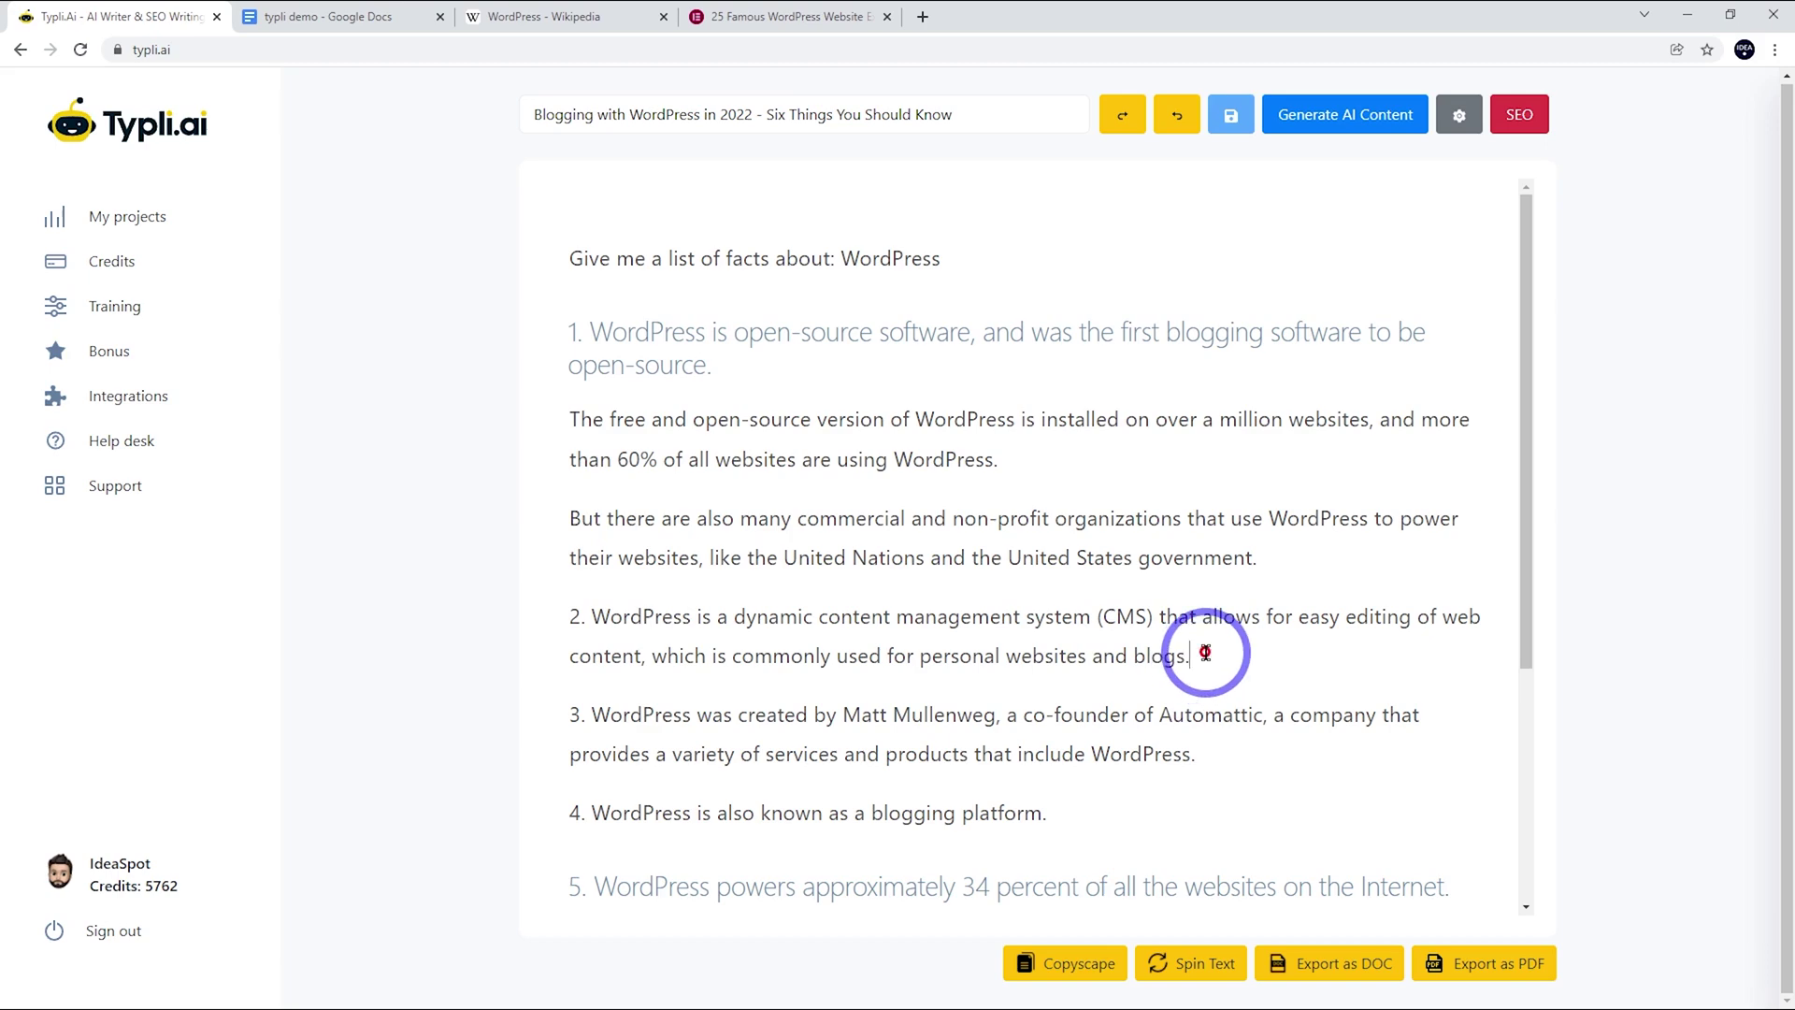
Generate AI content from fact 2 and delete the 'After reading this article' paragraph
{"action": "key", "text": "Return"}
{"action": "left_click_drag", "start_coordinate": [596, 614], "coordinate": [1210, 661]}
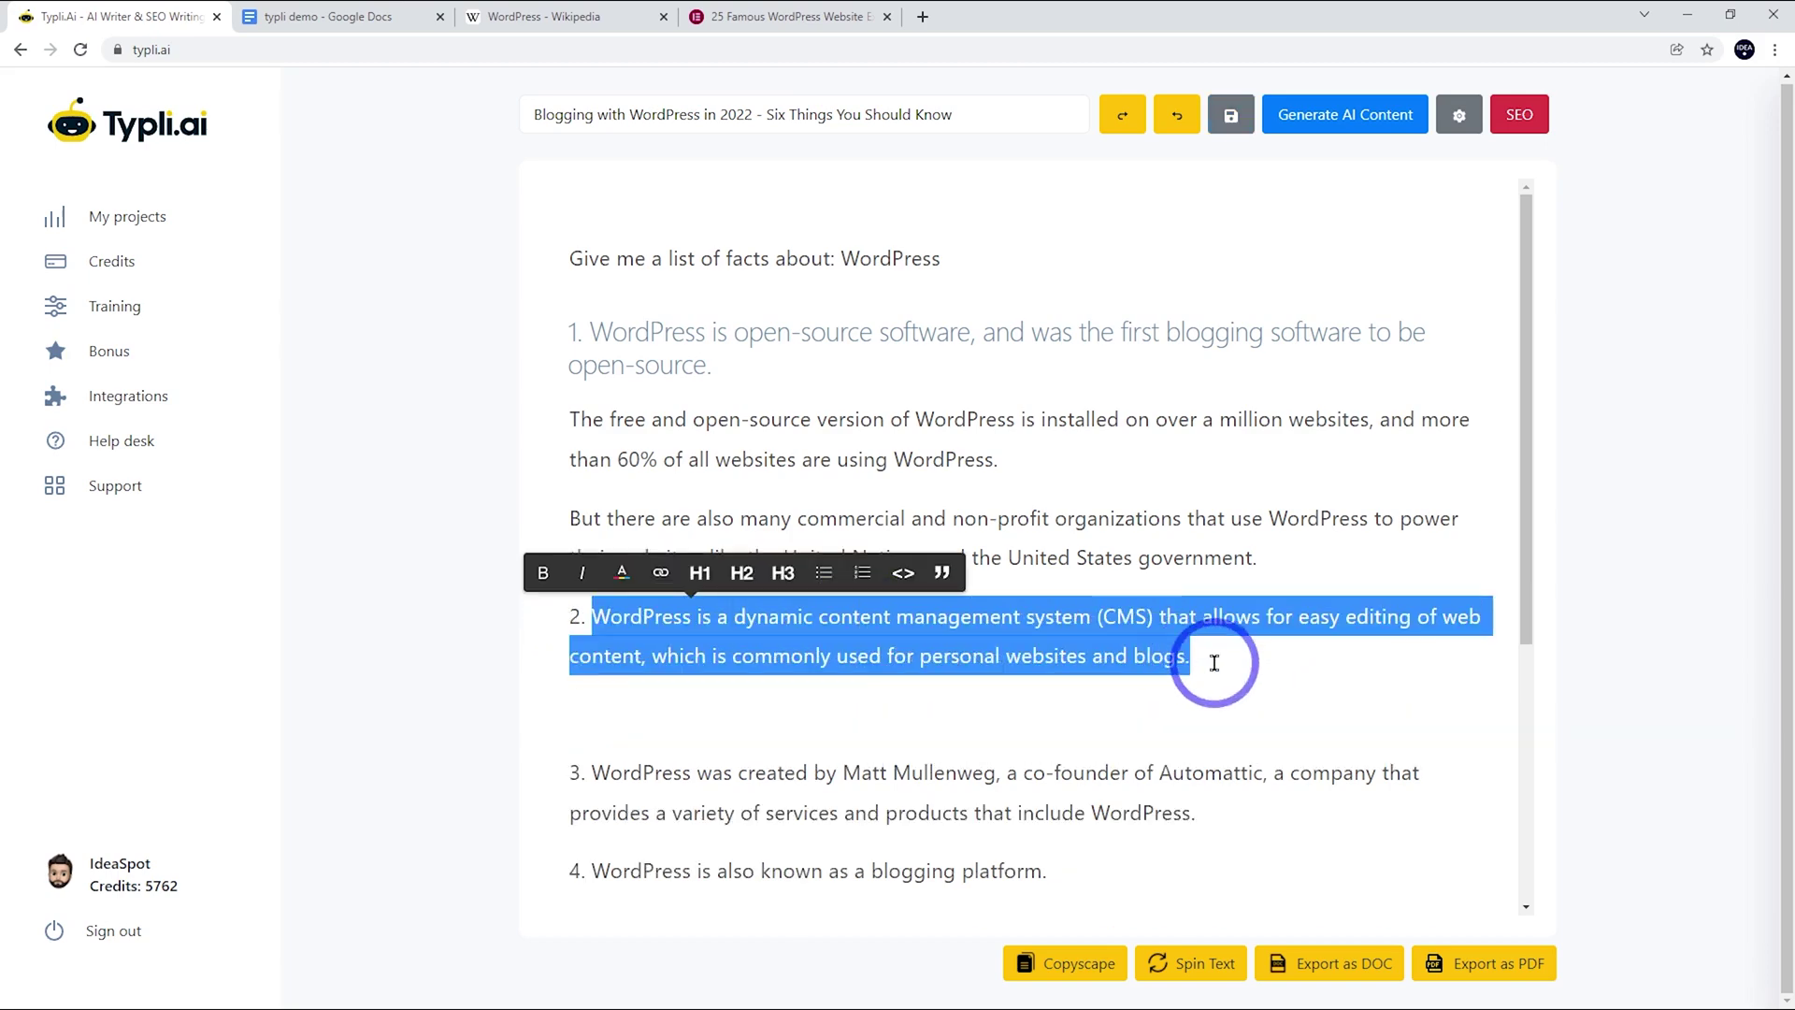
{"action": "left_click", "coordinate": [1321, 114]}
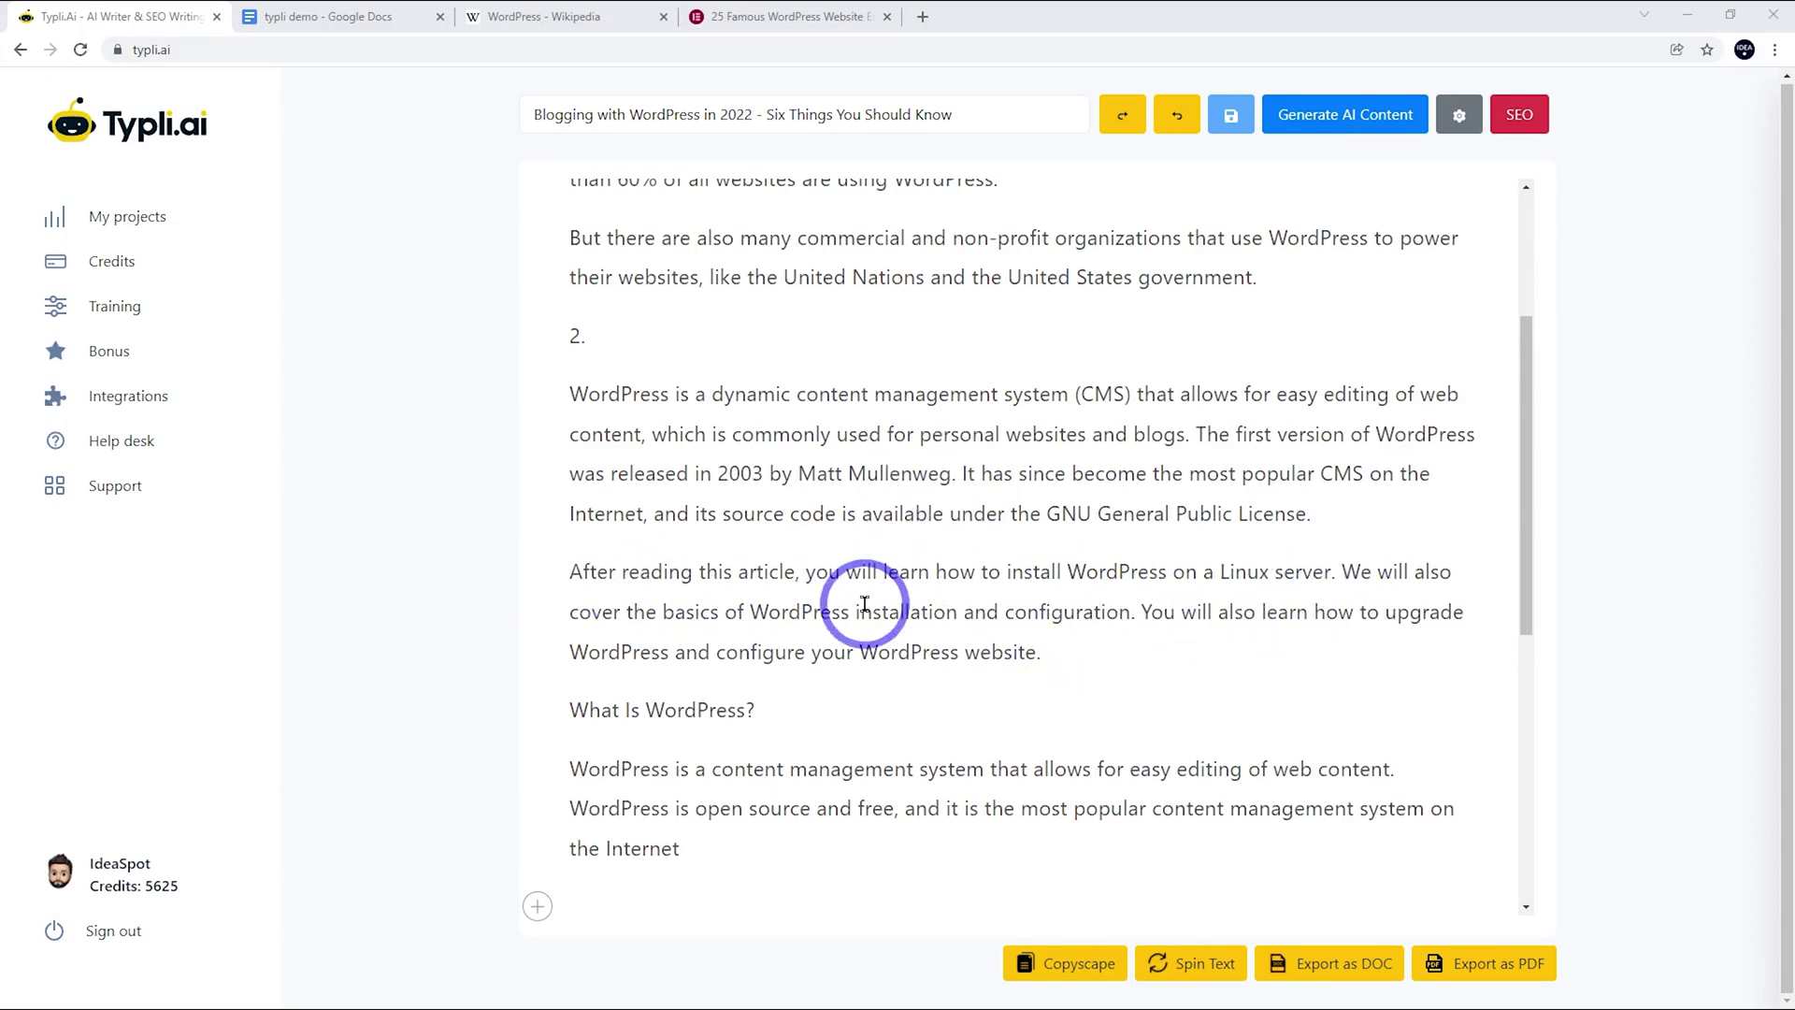
{"action": "left_click_drag", "start_coordinate": [1045, 652], "coordinate": [542, 573]}
{"action": "key", "text": "BackSpace"}
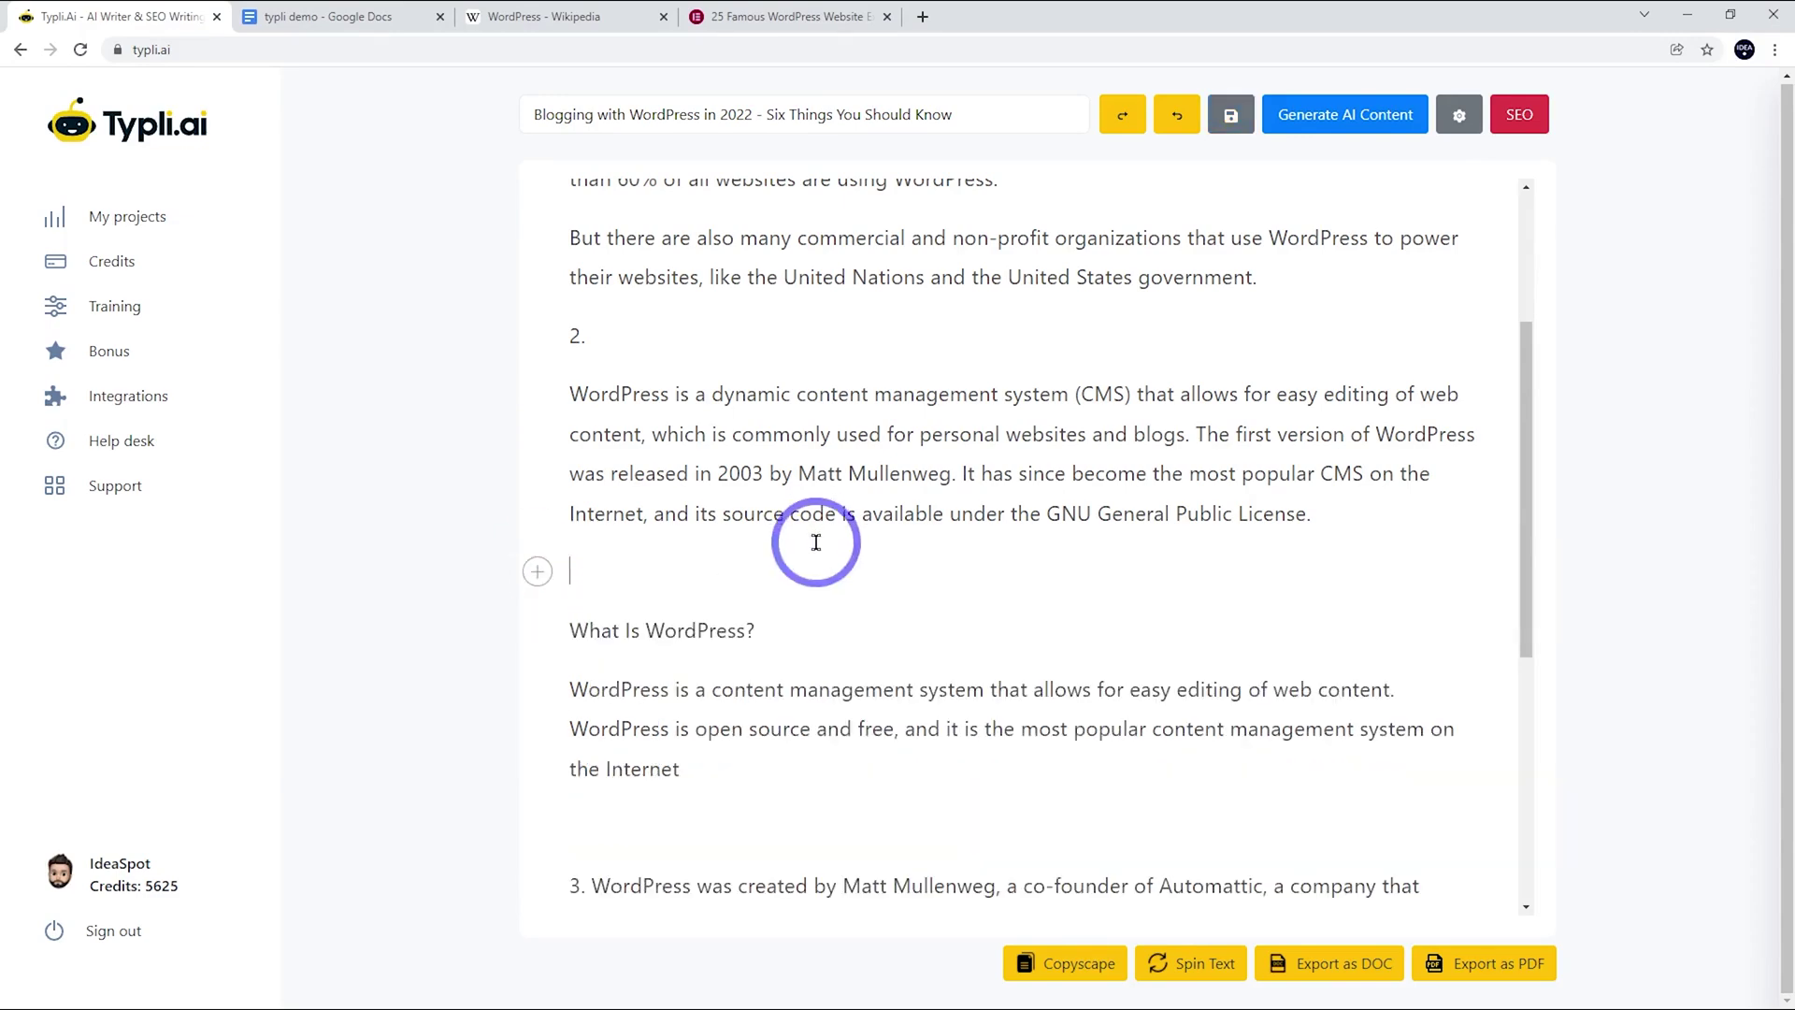
{"action": "key", "text": "BackSpace"}
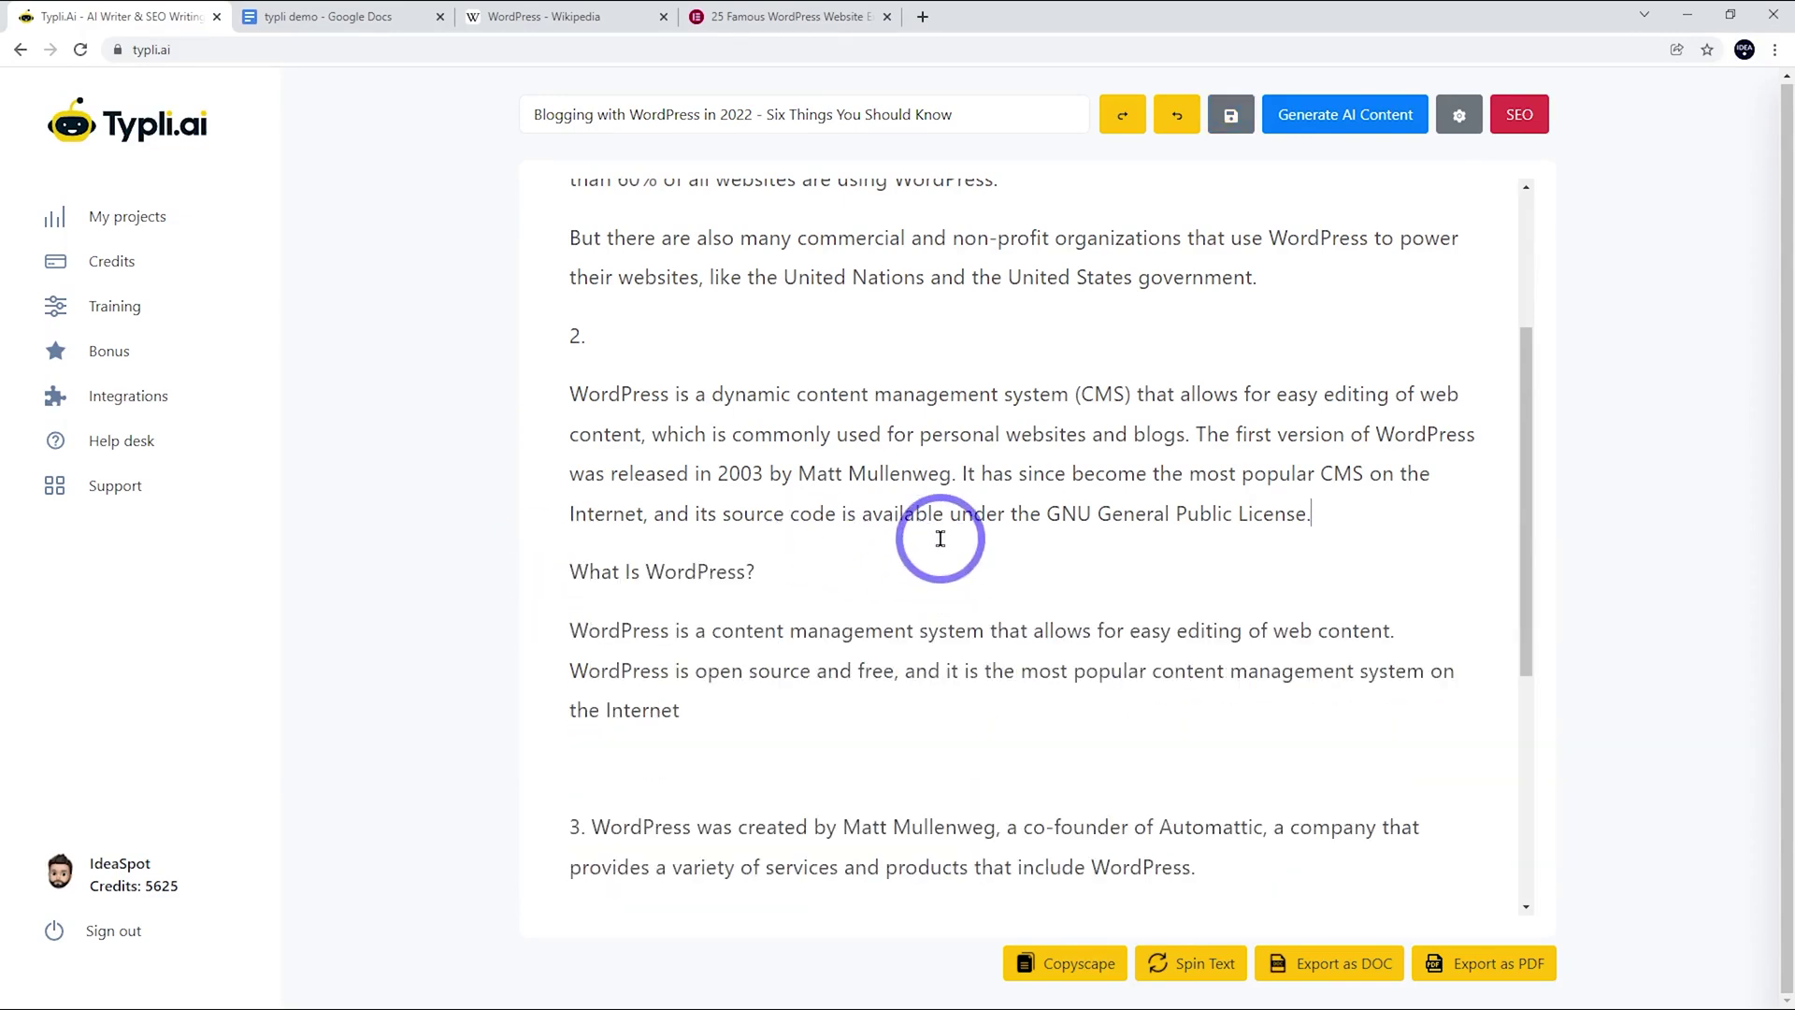
Split fact 2 after '(CMS)' into a subheading with its paragraph below
{"action": "left_click", "coordinate": [574, 385]}
{"action": "key", "text": "BackSpace"}
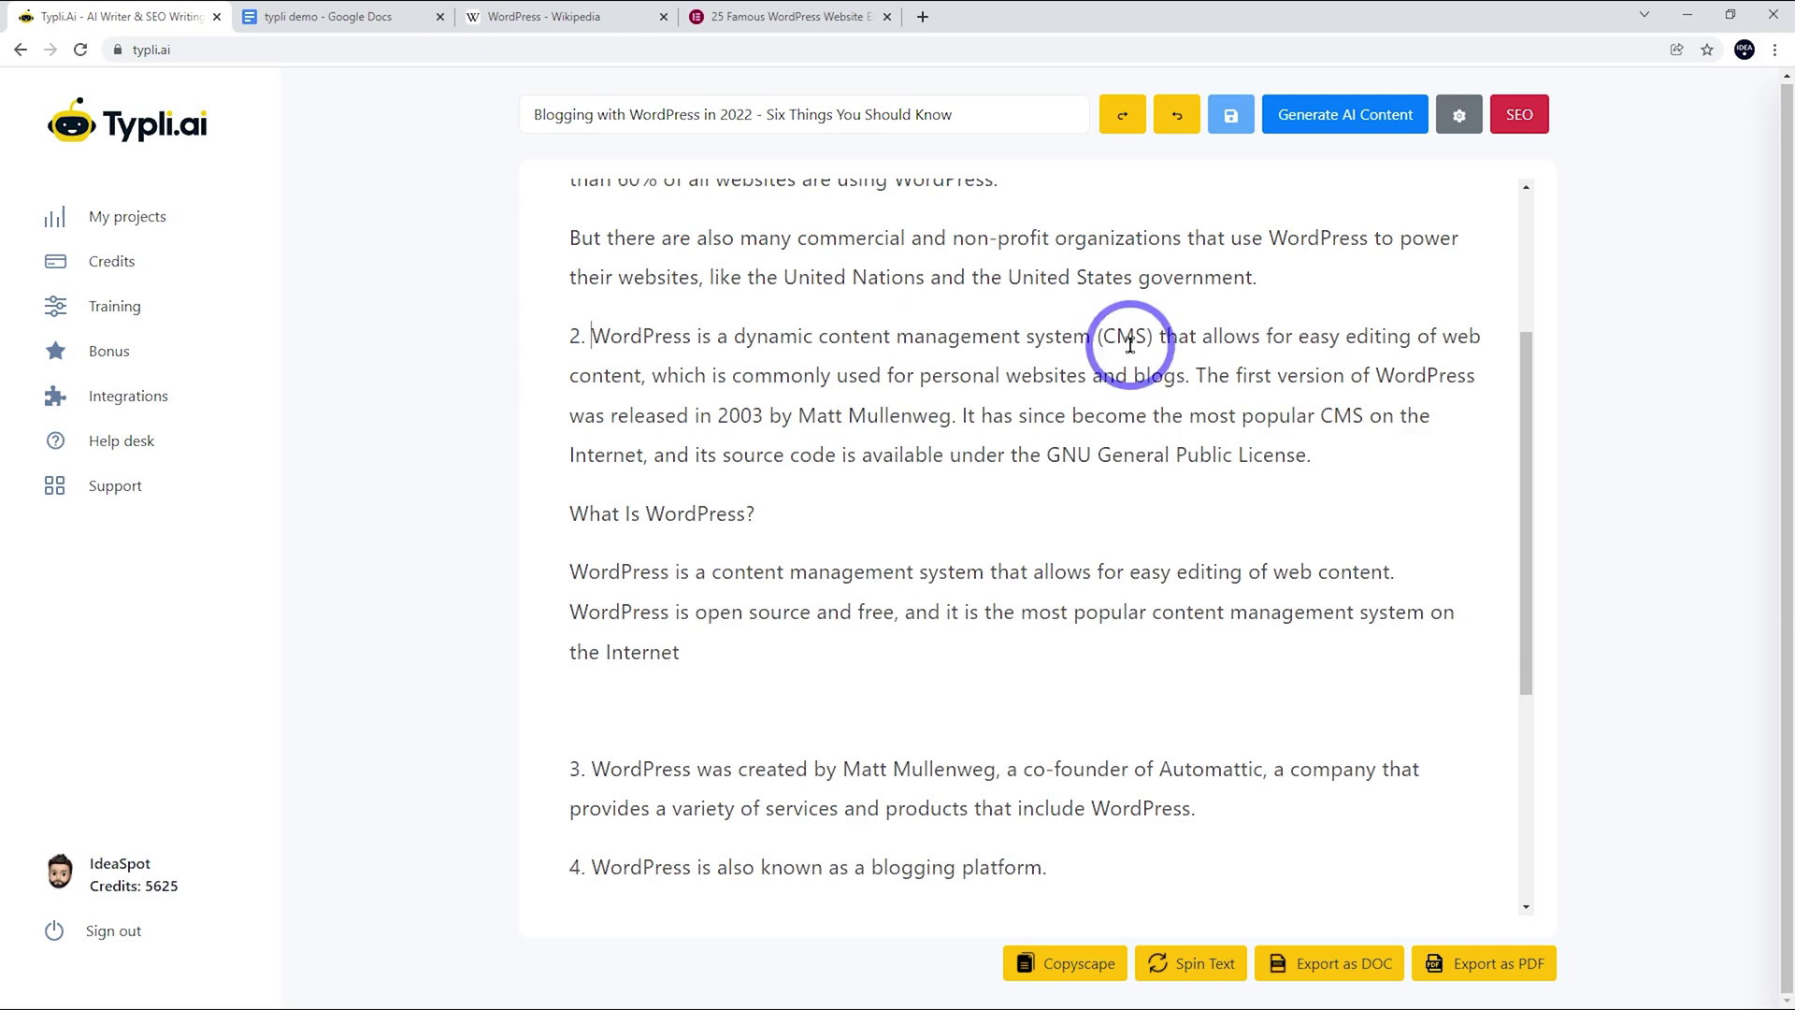
{"action": "left_click_drag", "start_coordinate": [1161, 332], "coordinate": [567, 333]}
{"action": "key", "text": "ctrl+c"}
{"action": "left_click", "coordinate": [1066, 415]}
{"action": "left_click", "coordinate": [1159, 335]}
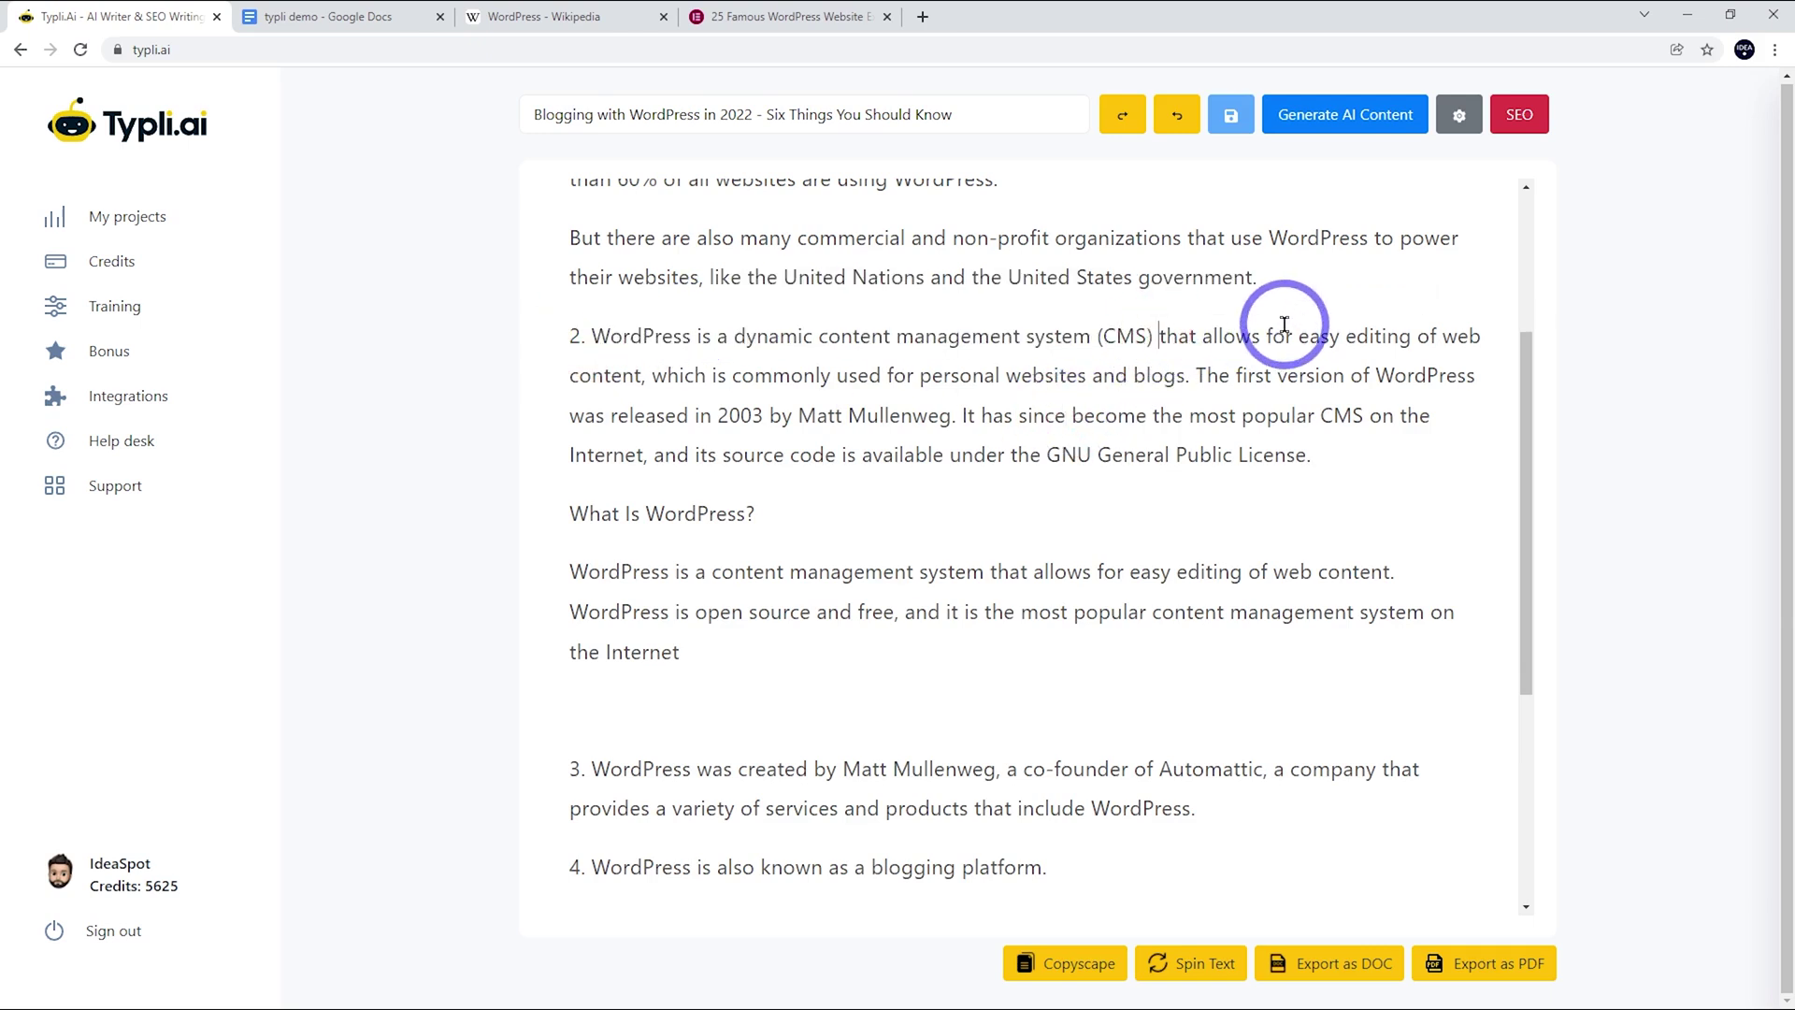
{"action": "key", "text": "Return"}
{"action": "key", "text": "ctrl+v"}
{"action": "left_click_drag", "start_coordinate": [1180, 335], "coordinate": [576, 341]}
{"action": "left_click", "coordinate": [1244, 292]}
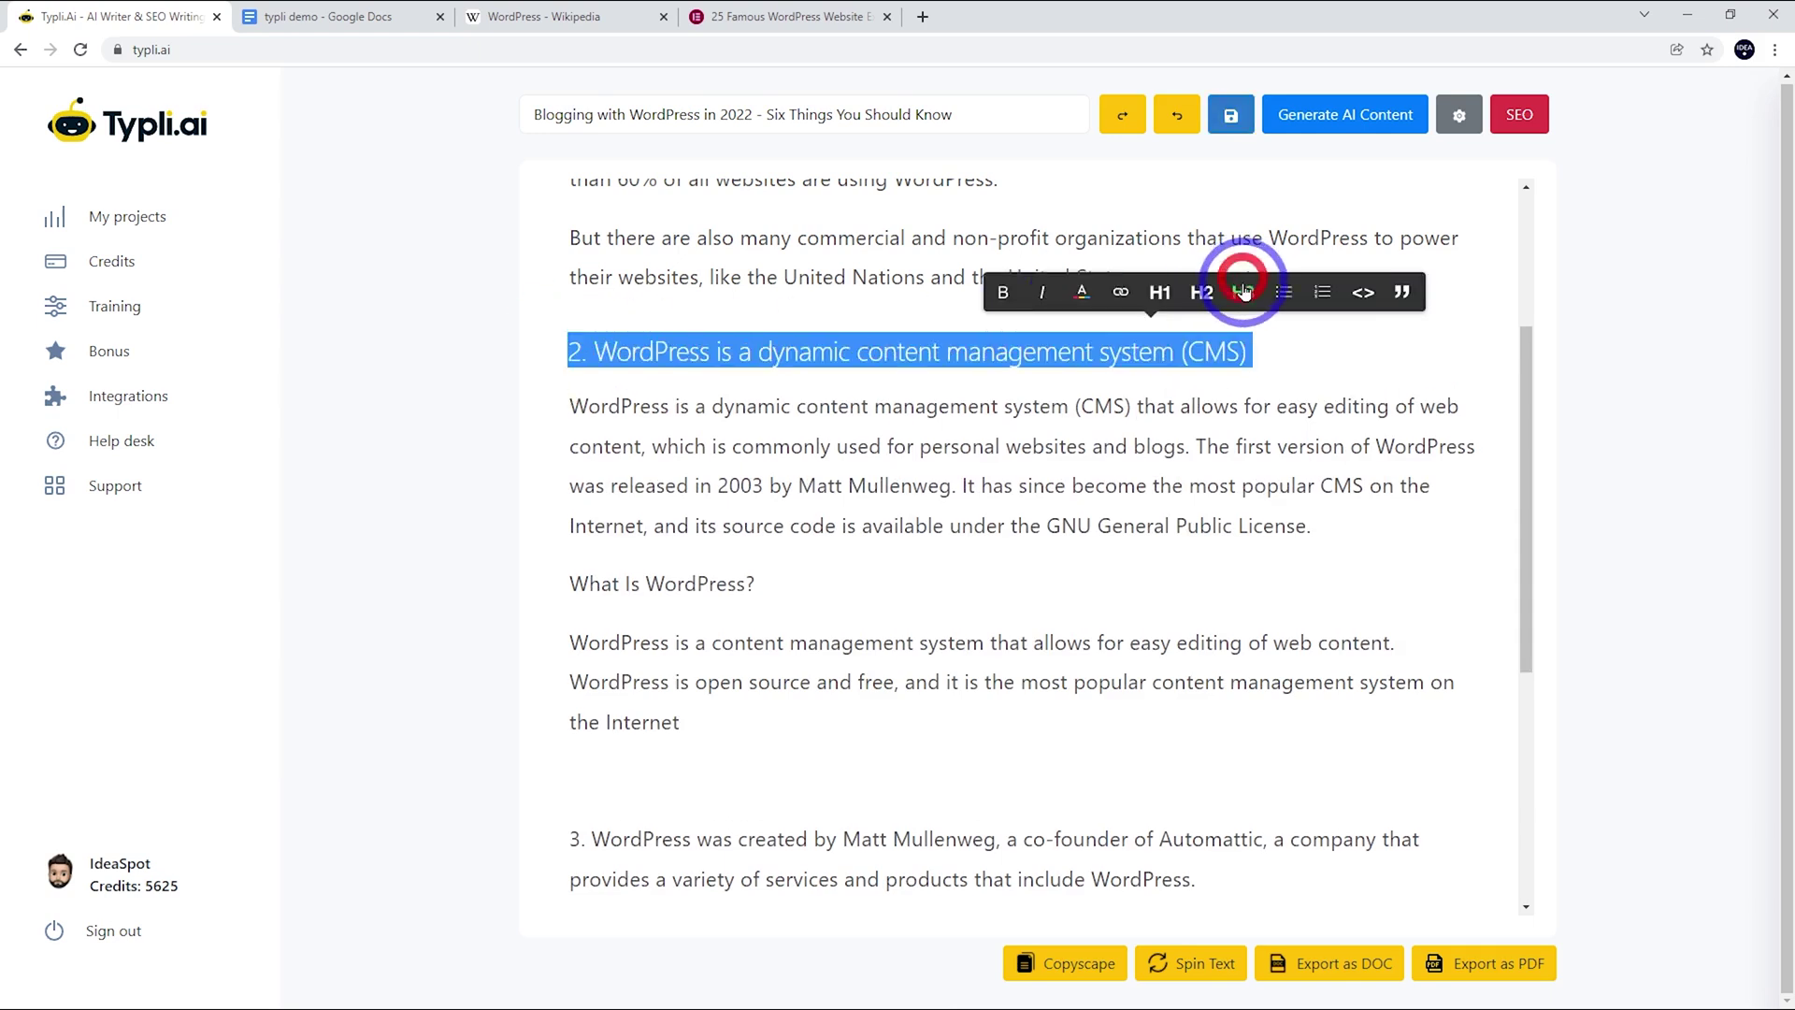
Delete the 'What Is WordPress?' section and the empty line before fact 3
{"action": "left_click", "coordinate": [667, 586]}
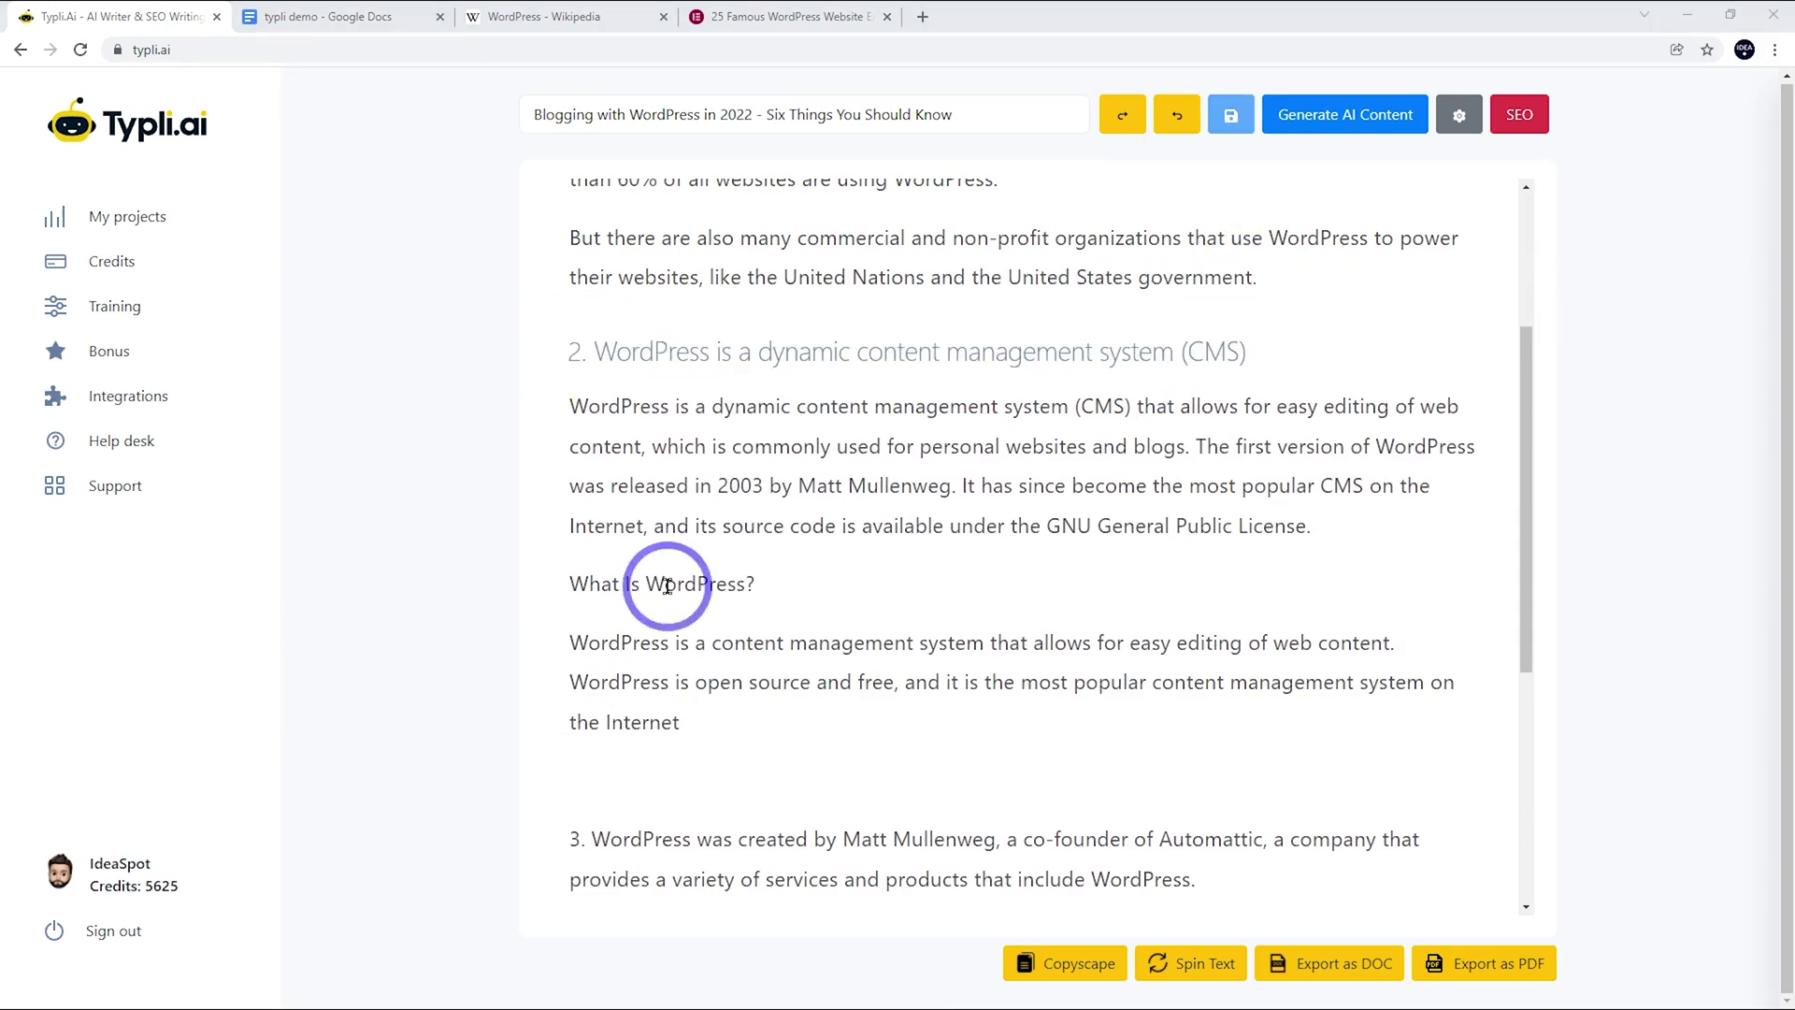
{"action": "left_click", "coordinate": [582, 585]}
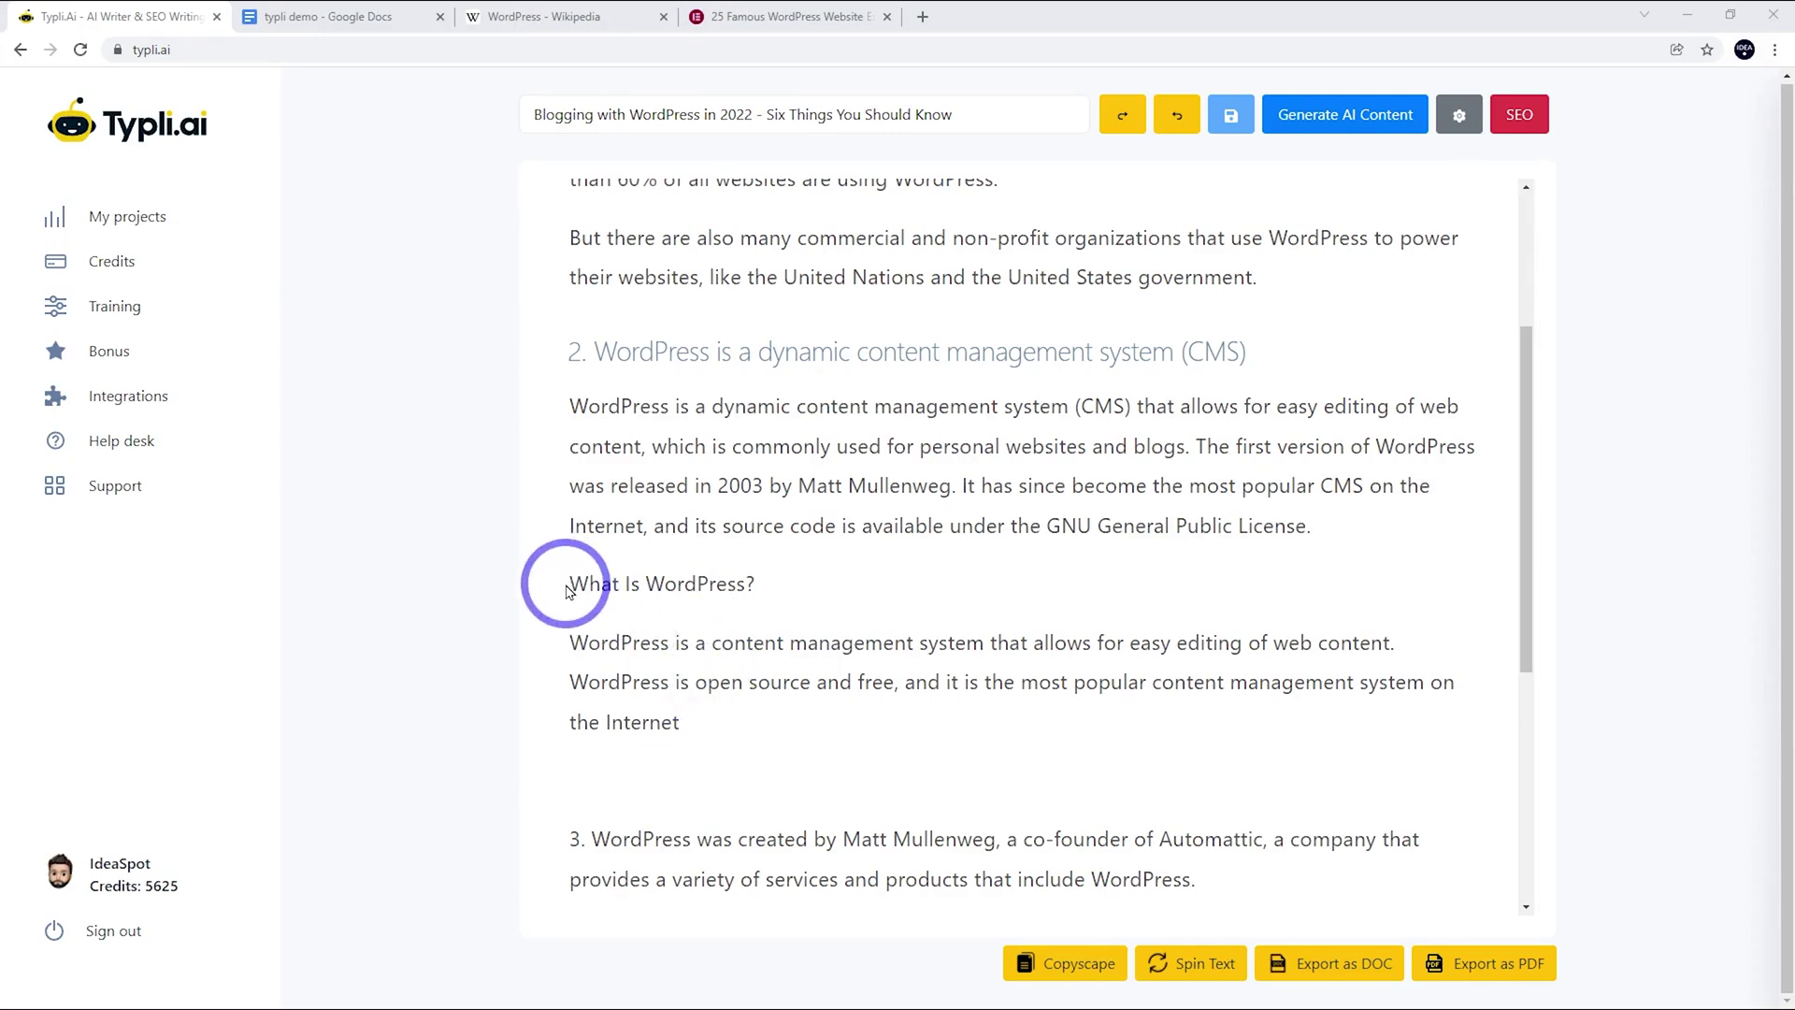
{"action": "left_click_drag", "start_coordinate": [567, 591], "coordinate": [713, 733]}
{"action": "key", "text": "BackSpace"}
{"action": "key", "text": "BackSpace"}
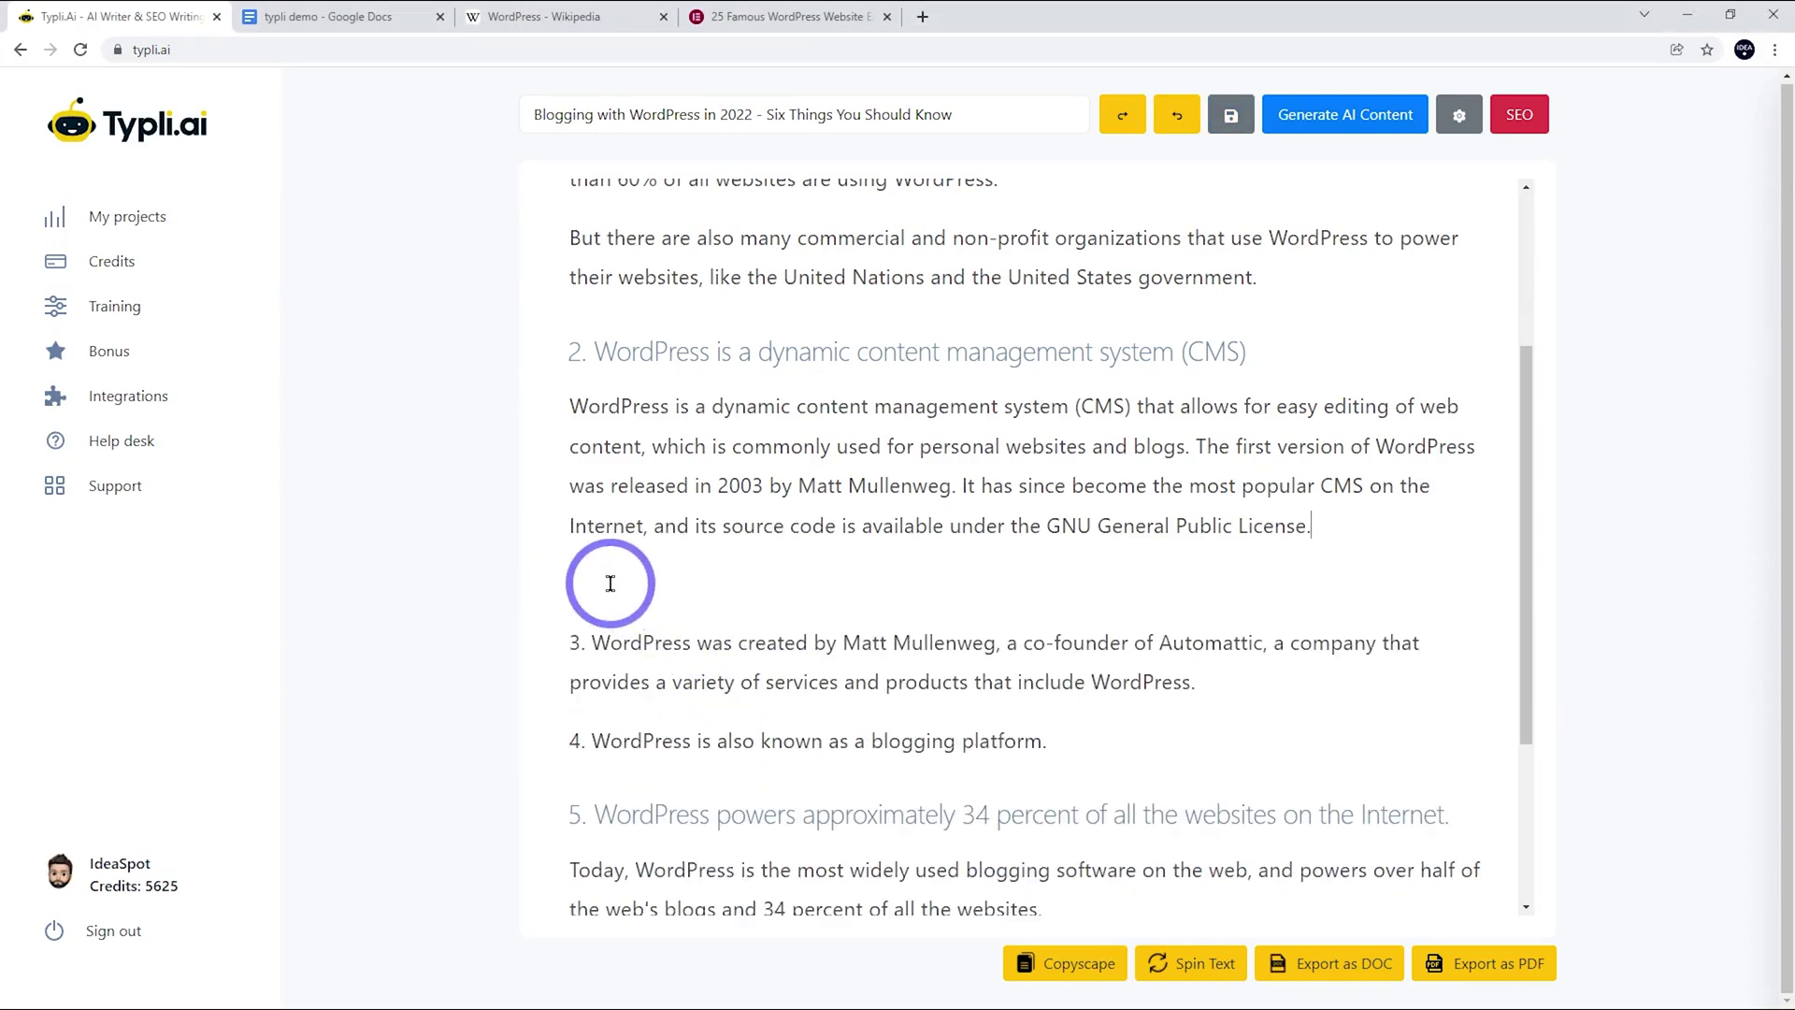
{"action": "left_click", "coordinate": [610, 583]}
{"action": "key", "text": "BackSpace"}
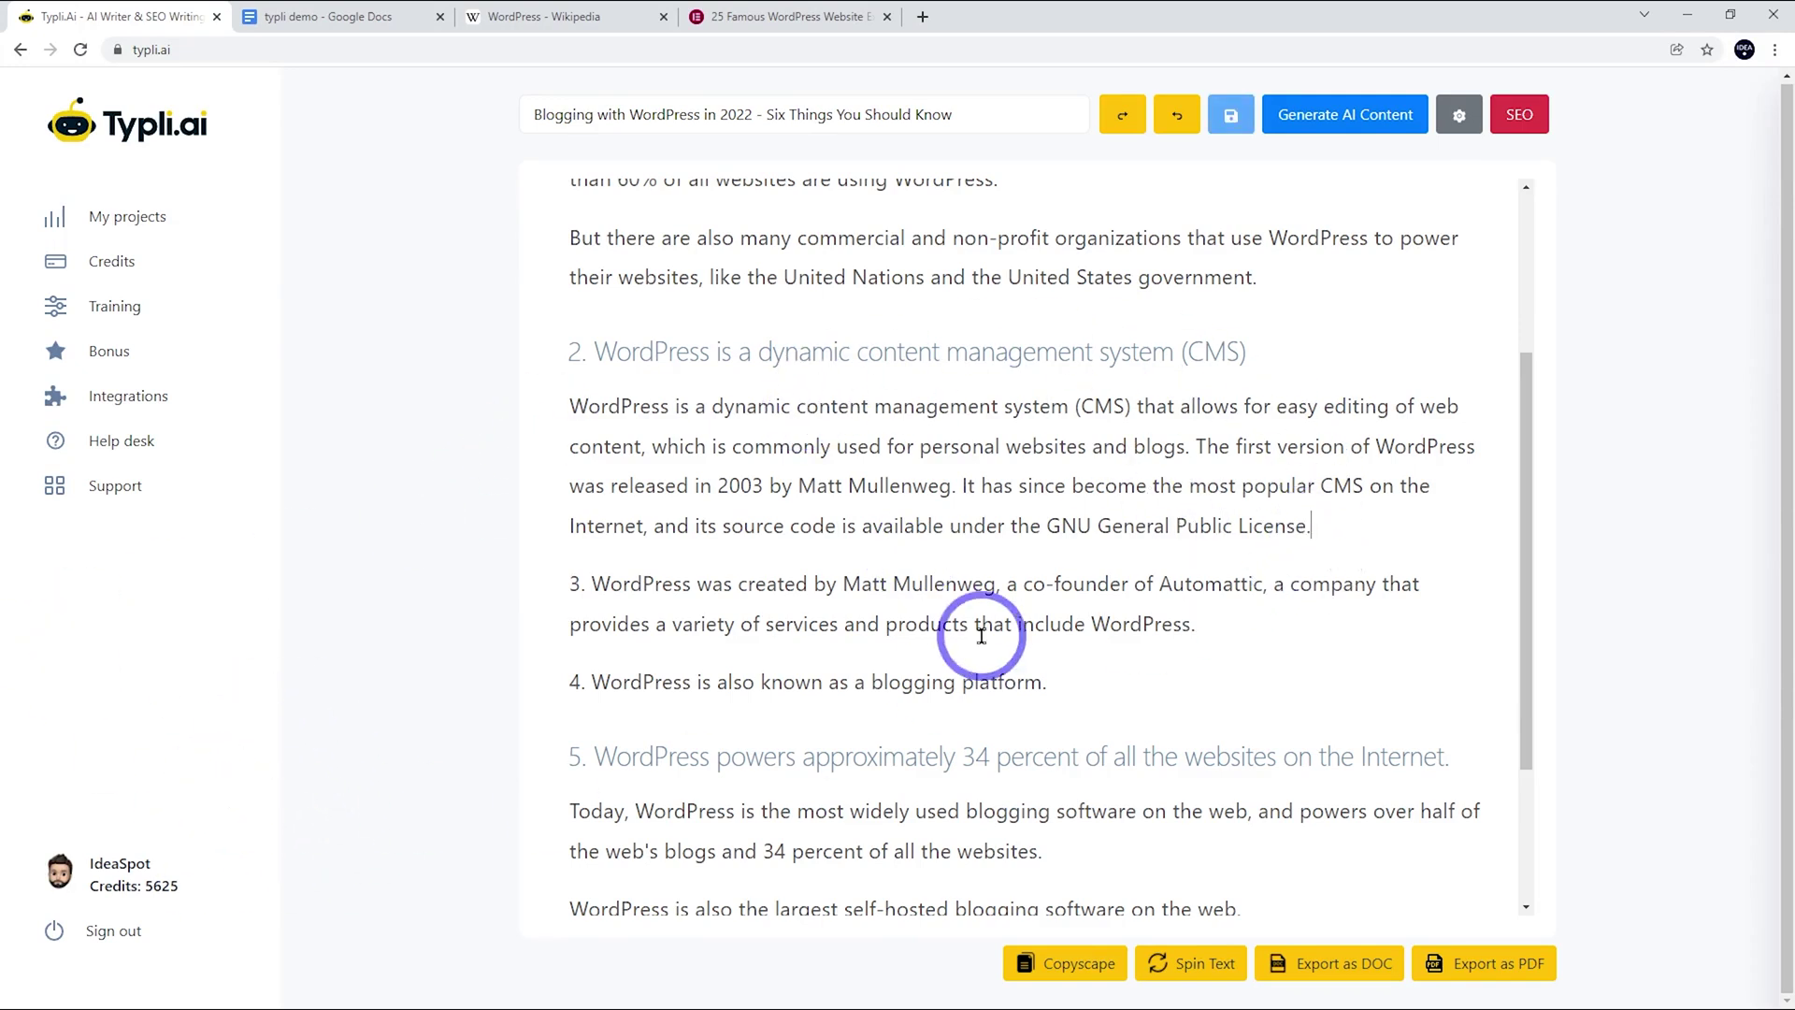
{"action": "scroll", "coordinate": [1021, 601], "scroll_direction": "up", "scroll_amount": 3}
{"action": "scroll", "coordinate": [860, 382], "scroll_direction": "down", "scroll_amount": 4}
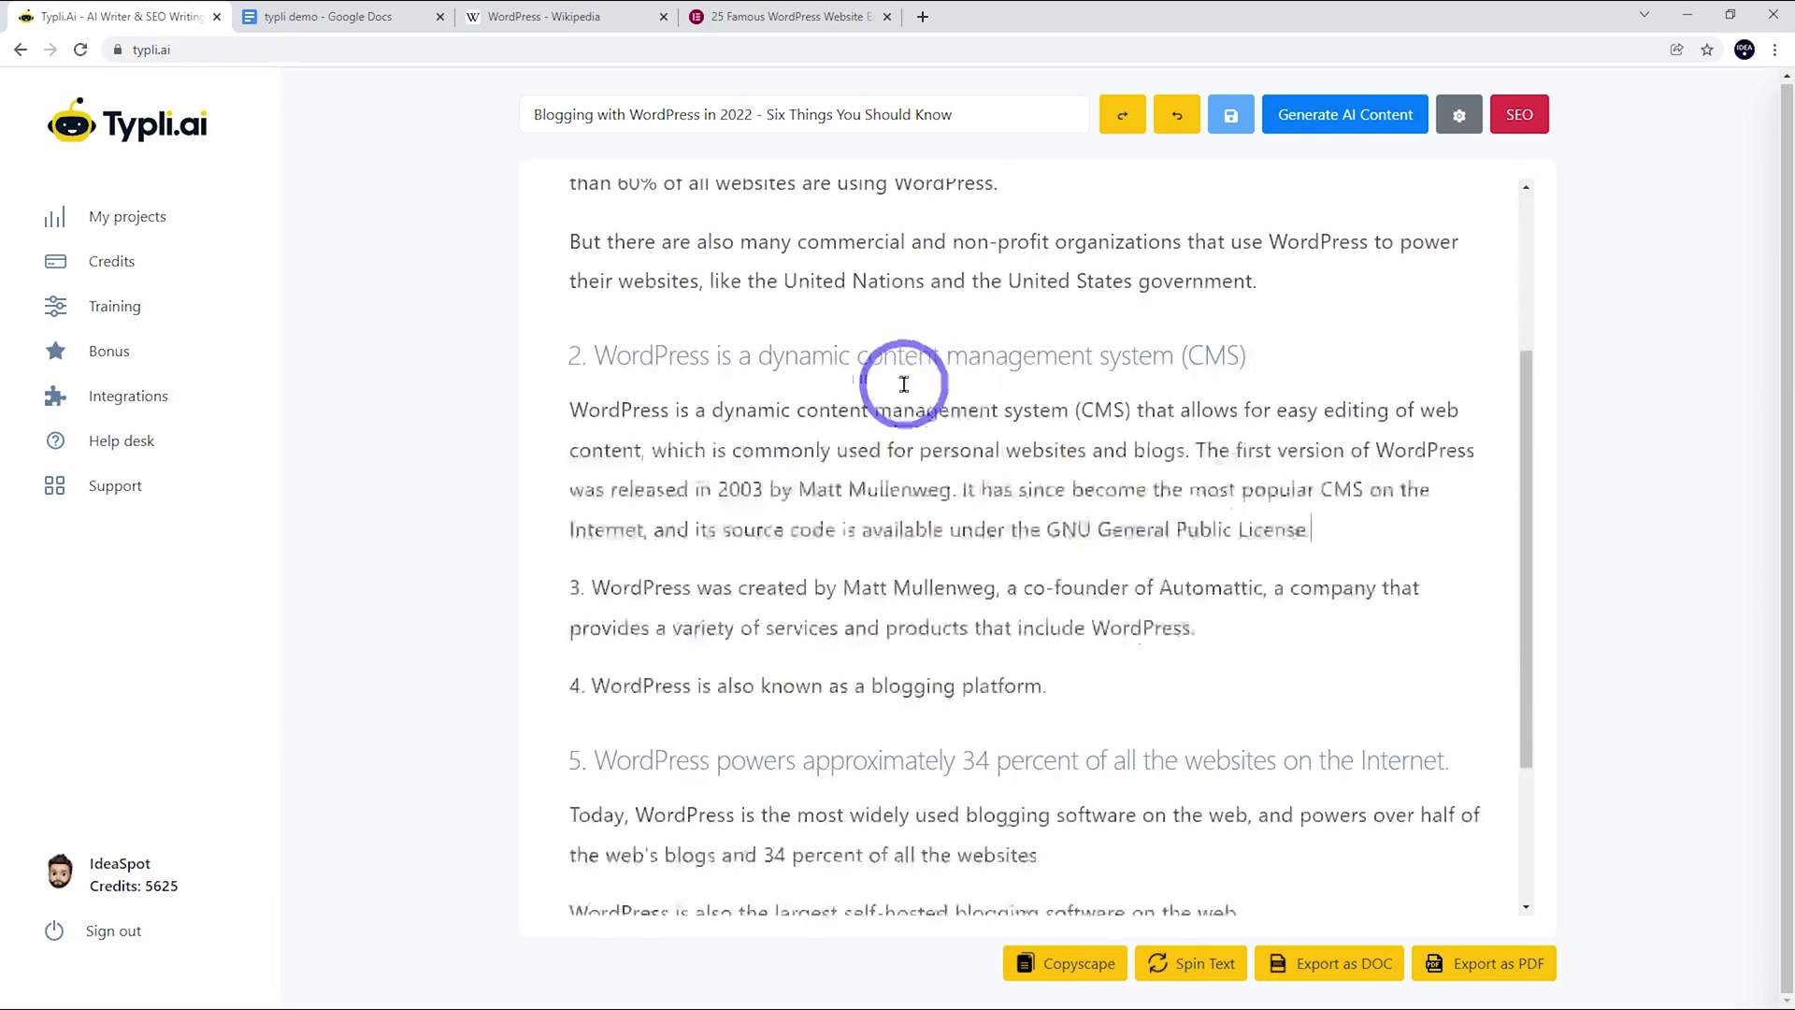
{"action": "scroll", "coordinate": [911, 393], "scroll_direction": "up", "scroll_amount": 4}
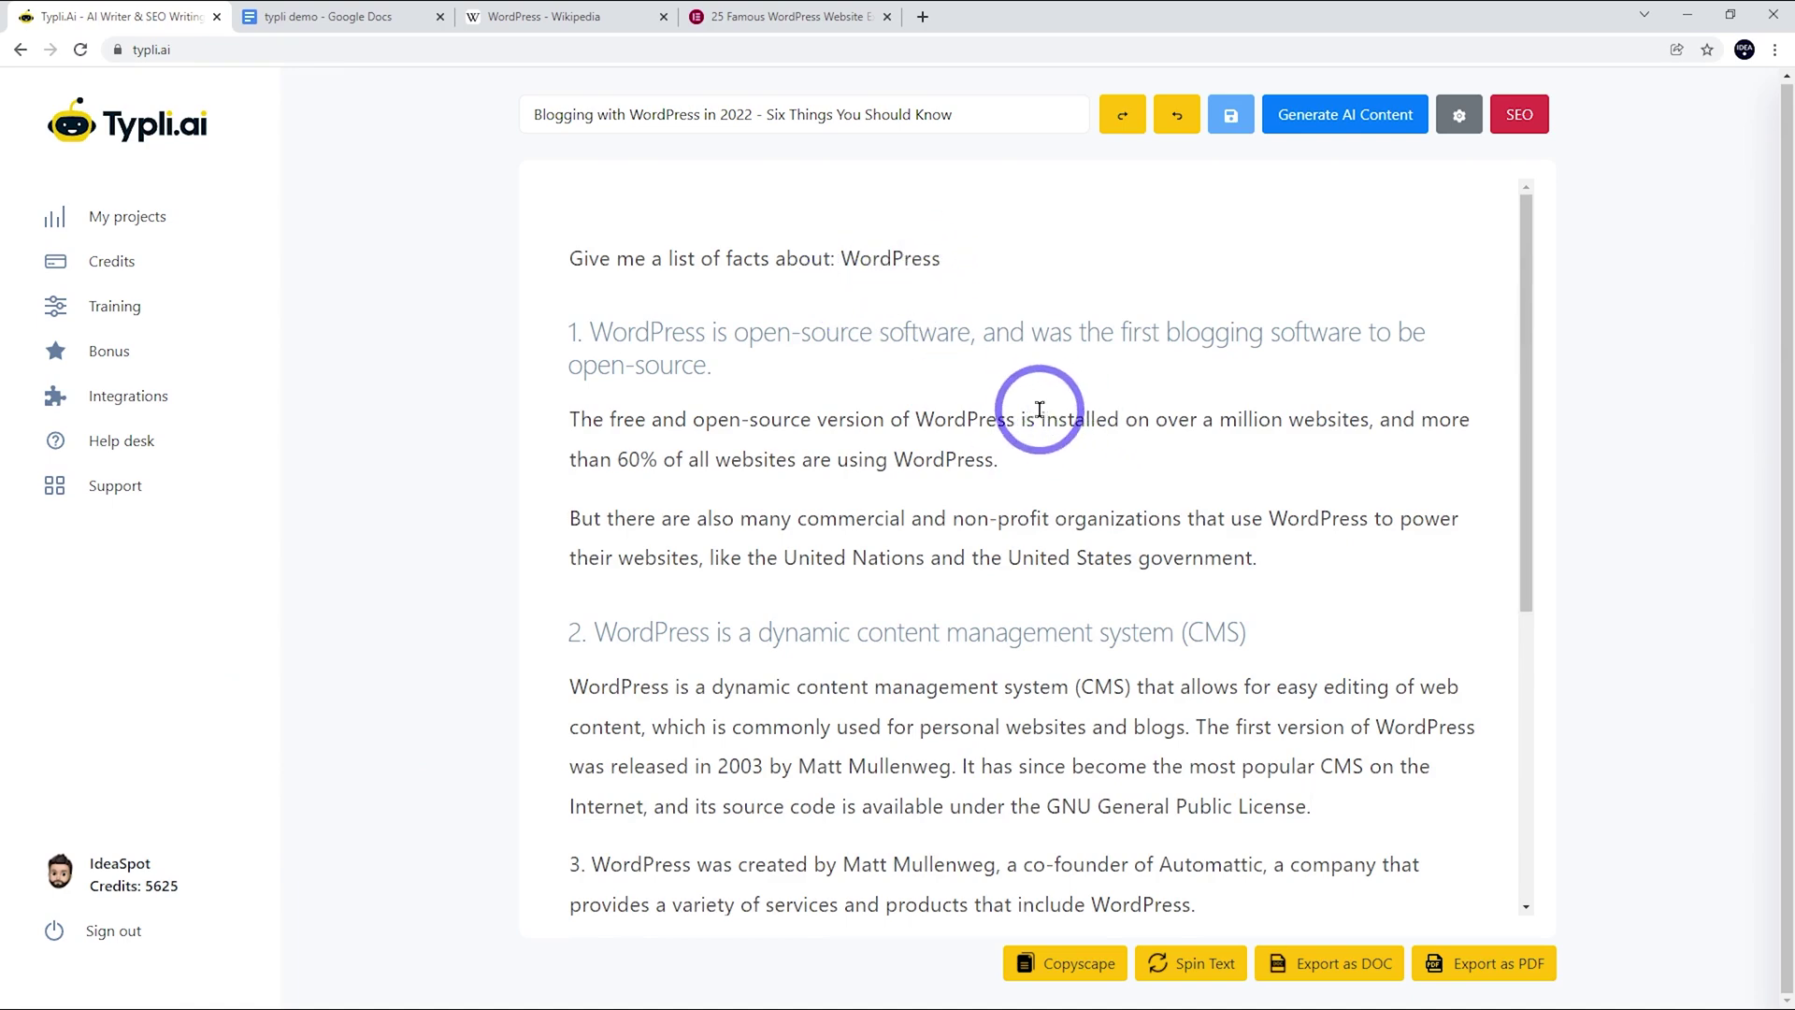
{"action": "scroll", "coordinate": [1066, 299], "scroll_direction": "down", "scroll_amount": 2}
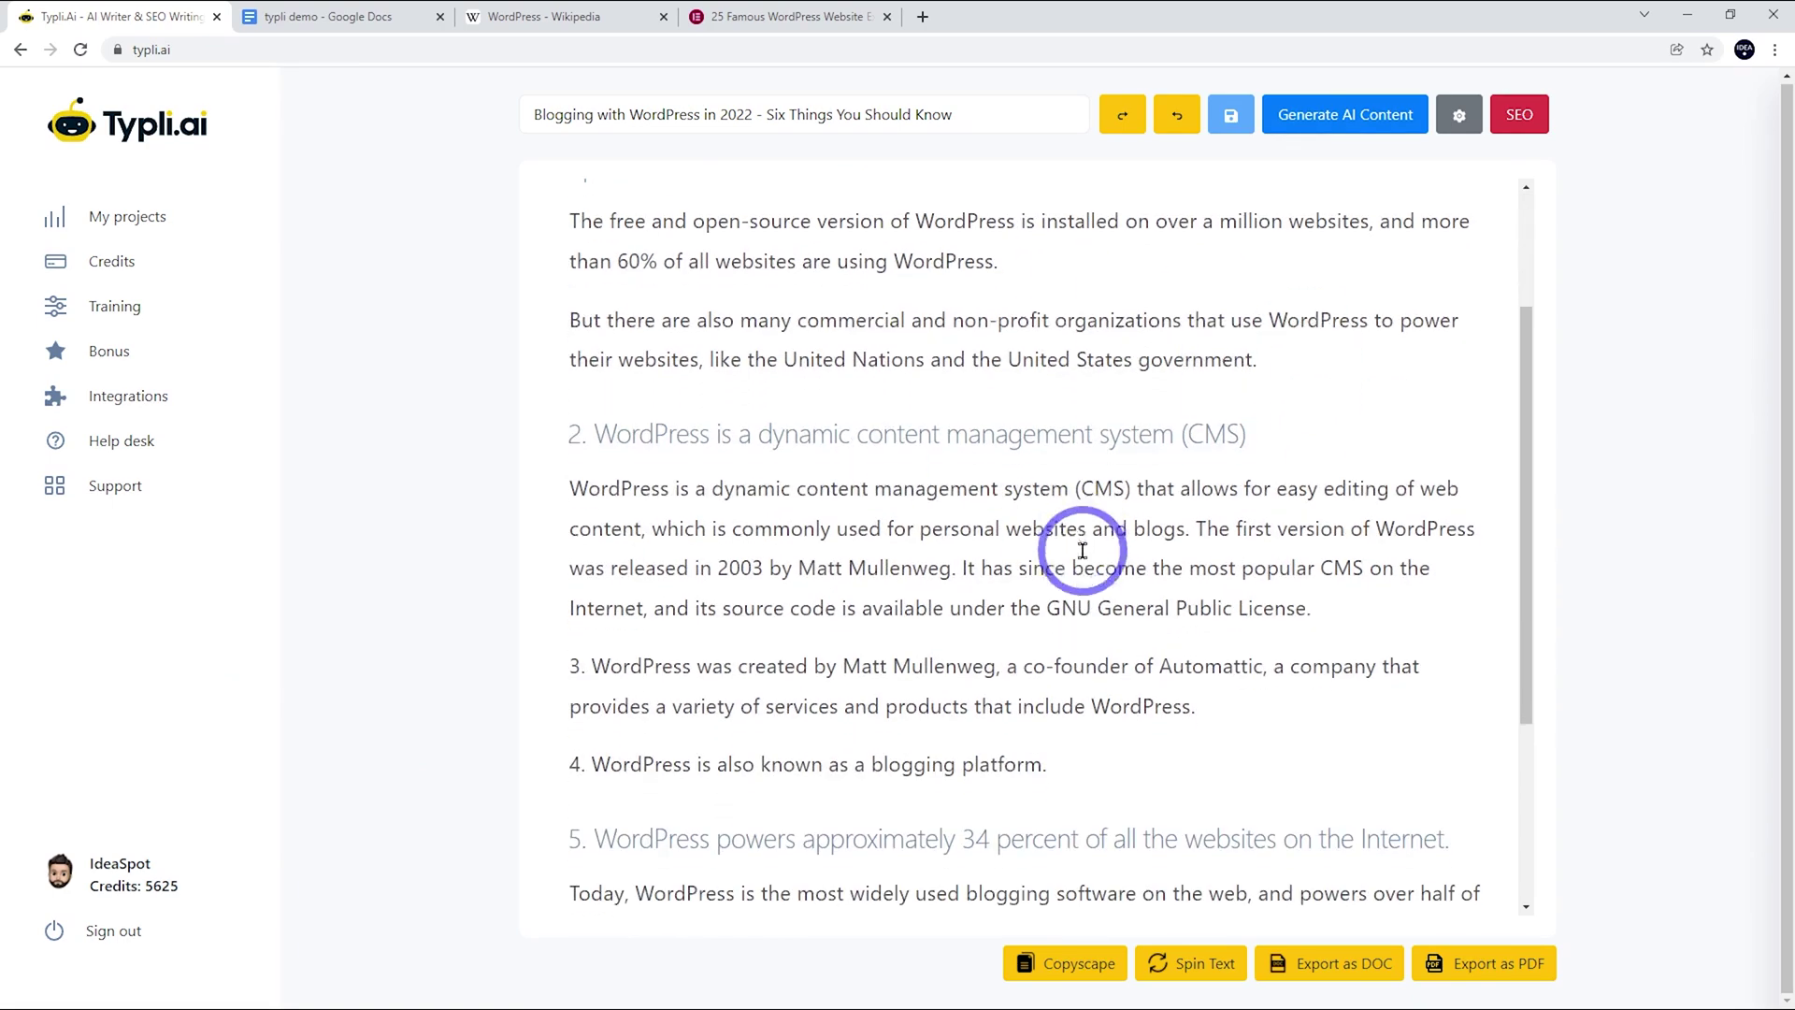
{"action": "scroll", "coordinate": [1083, 549], "scroll_direction": "down", "scroll_amount": 3}
{"action": "scroll", "coordinate": [1113, 533], "scroll_direction": "up", "scroll_amount": 2}
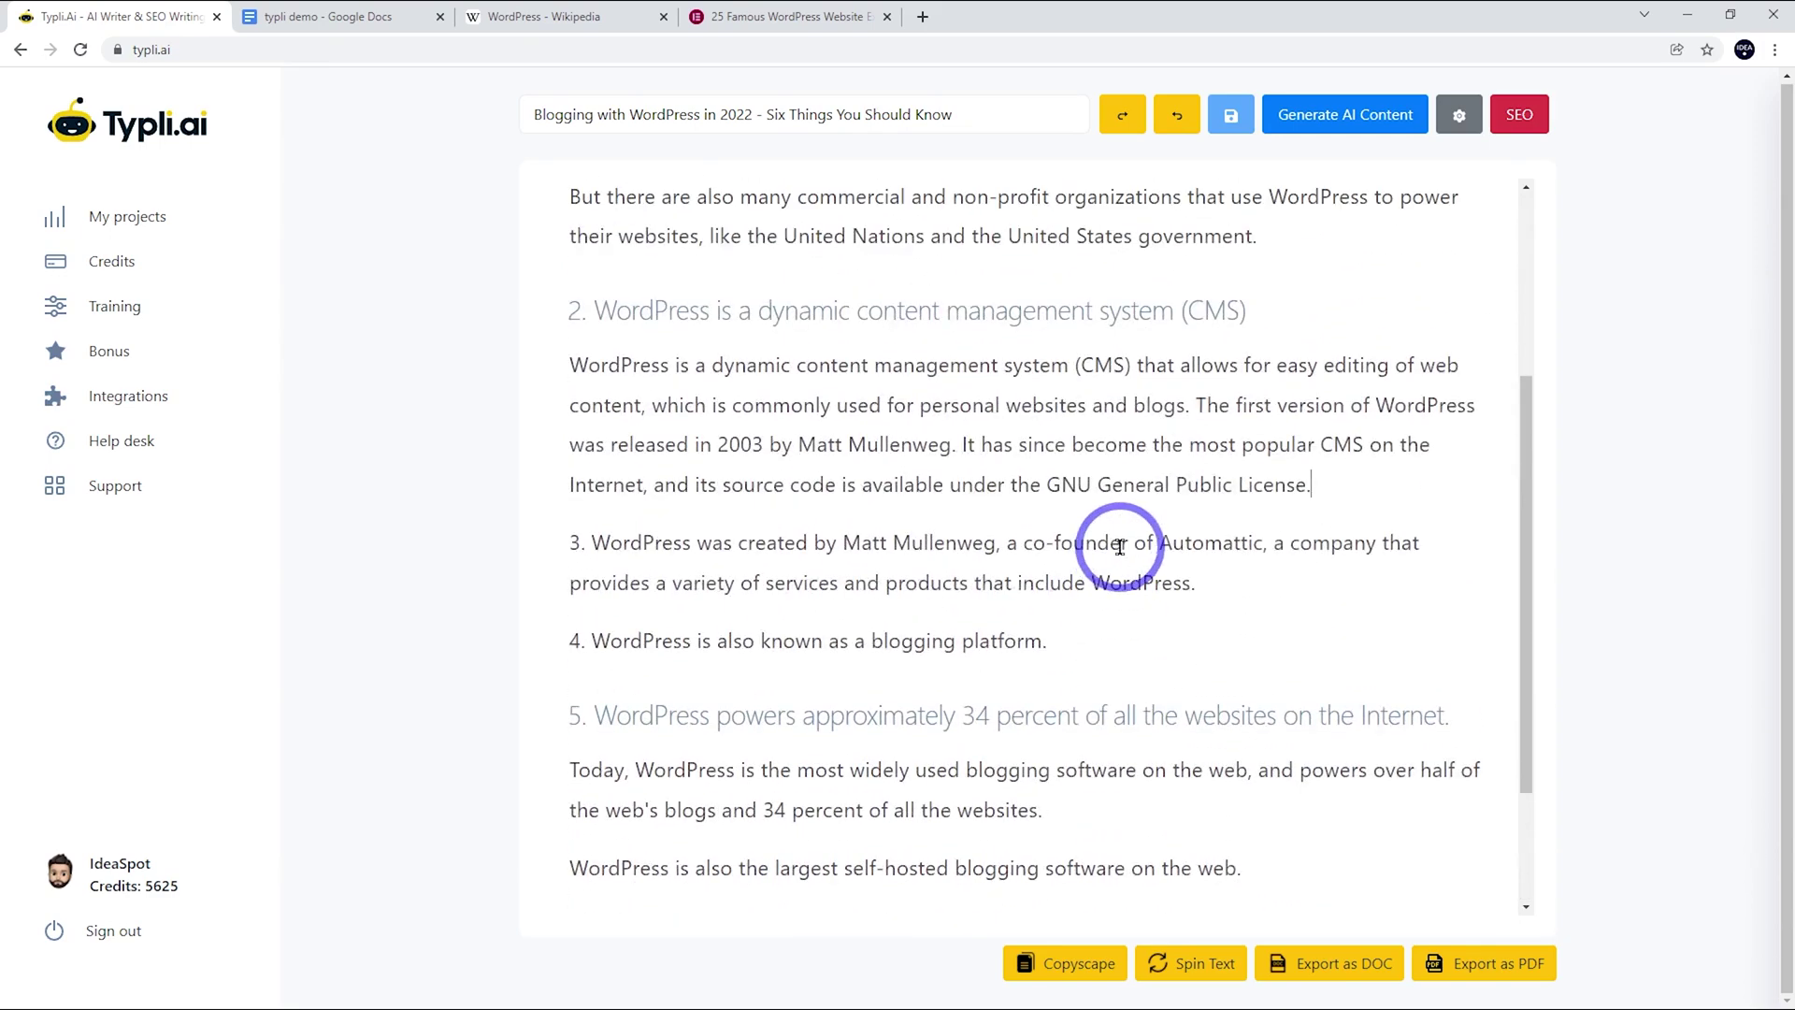
{"action": "scroll", "coordinate": [934, 553], "scroll_direction": "down", "scroll_amount": 2}
{"action": "scroll", "coordinate": [950, 557], "scroll_direction": "up", "scroll_amount": 6}
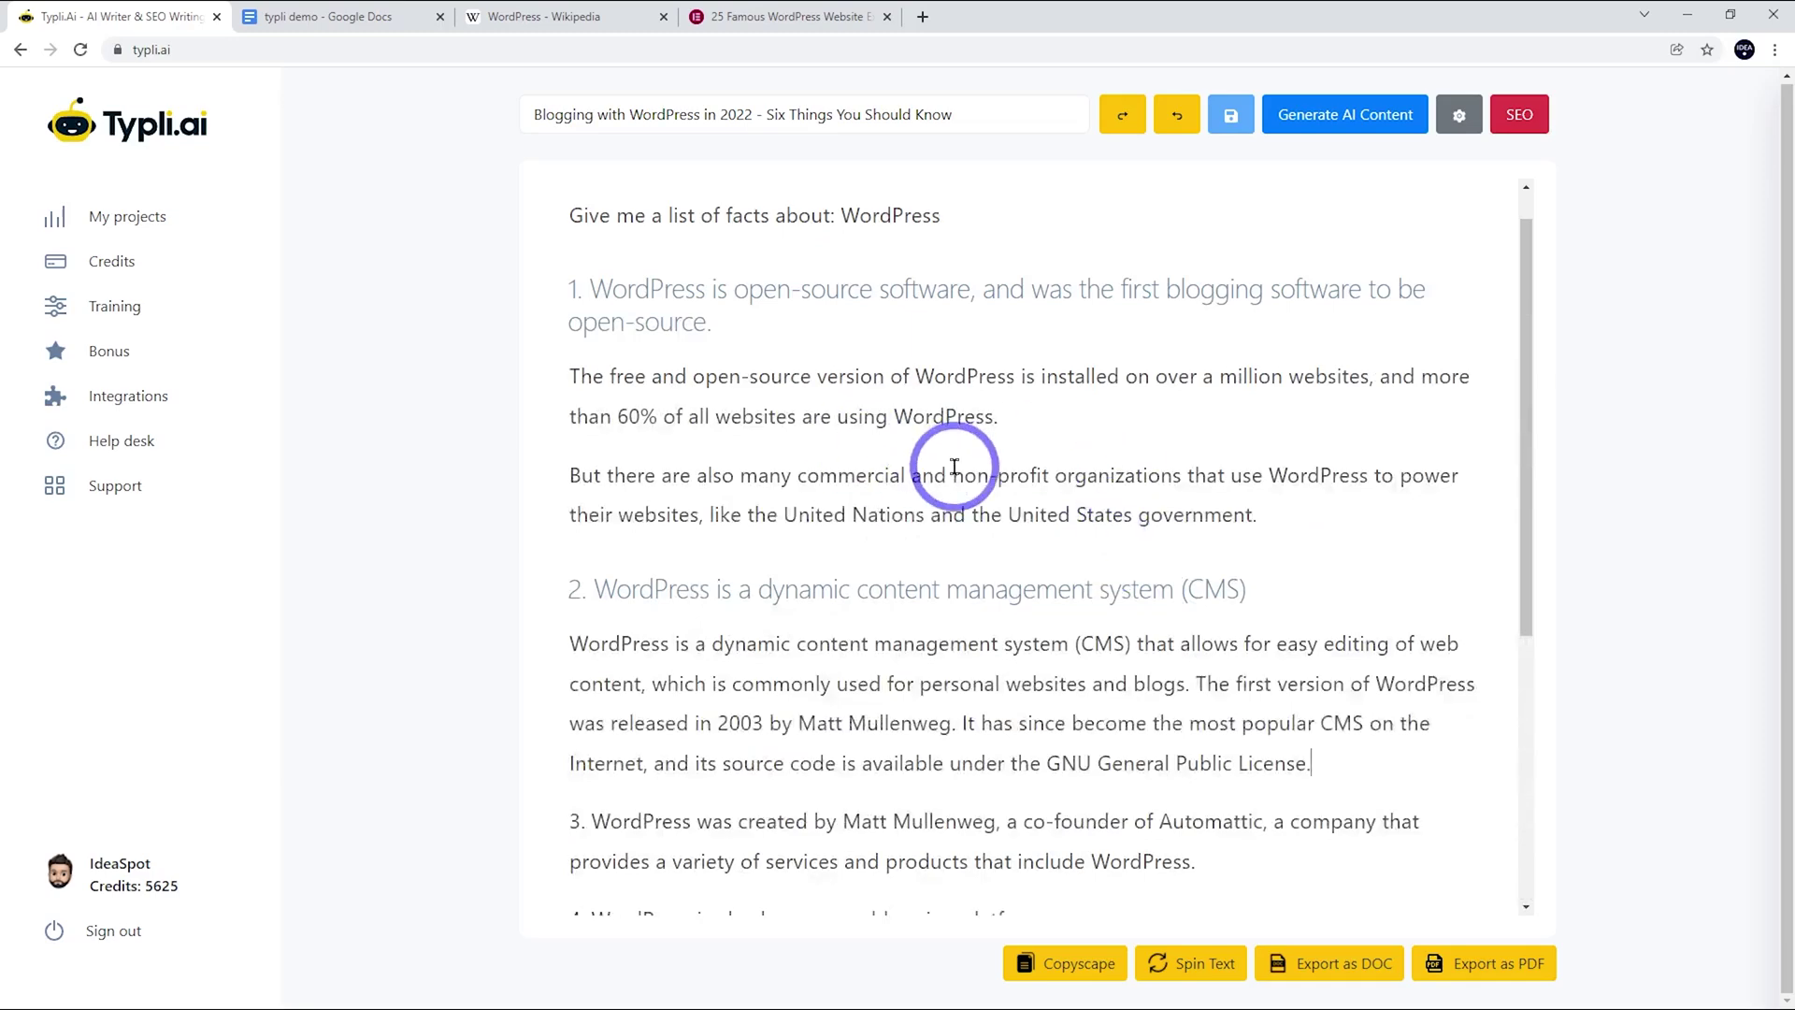
{"action": "scroll", "coordinate": [972, 486], "scroll_direction": "down", "scroll_amount": 4}
{"action": "scroll", "coordinate": [1005, 536], "scroll_direction": "up", "scroll_amount": 3}
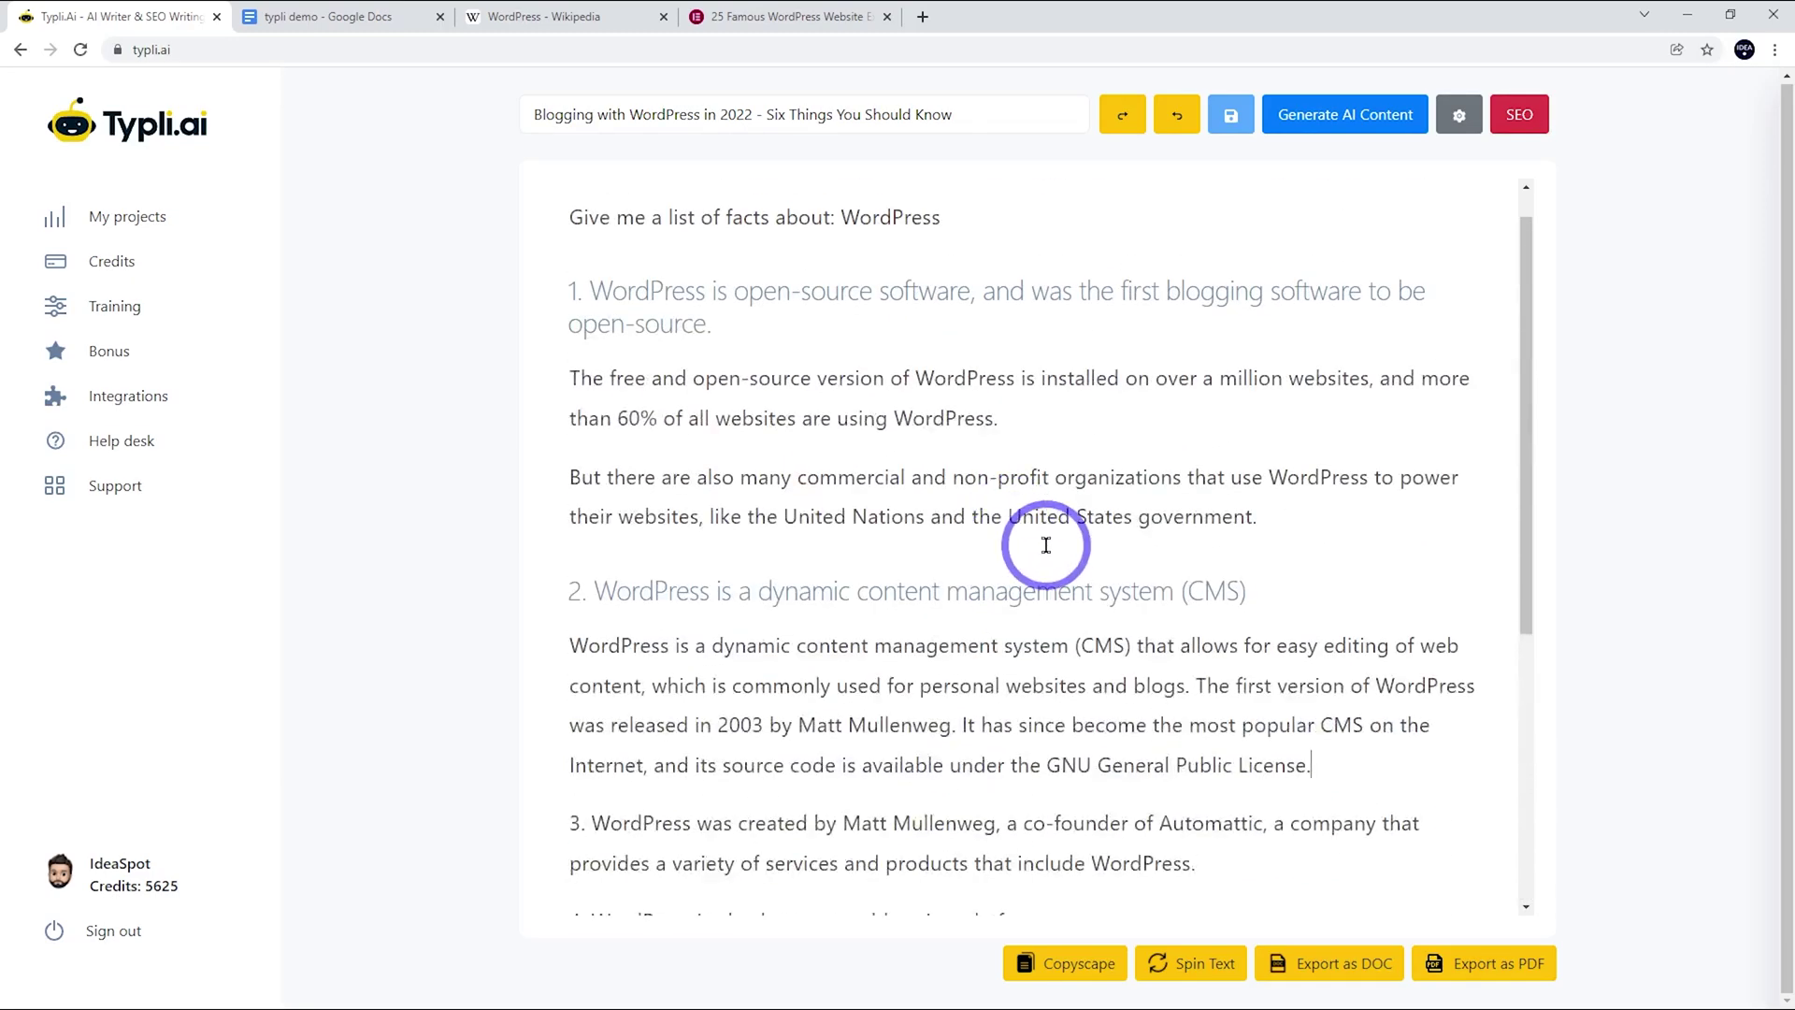
{"action": "scroll", "coordinate": [993, 472], "scroll_direction": "down", "scroll_amount": 4}
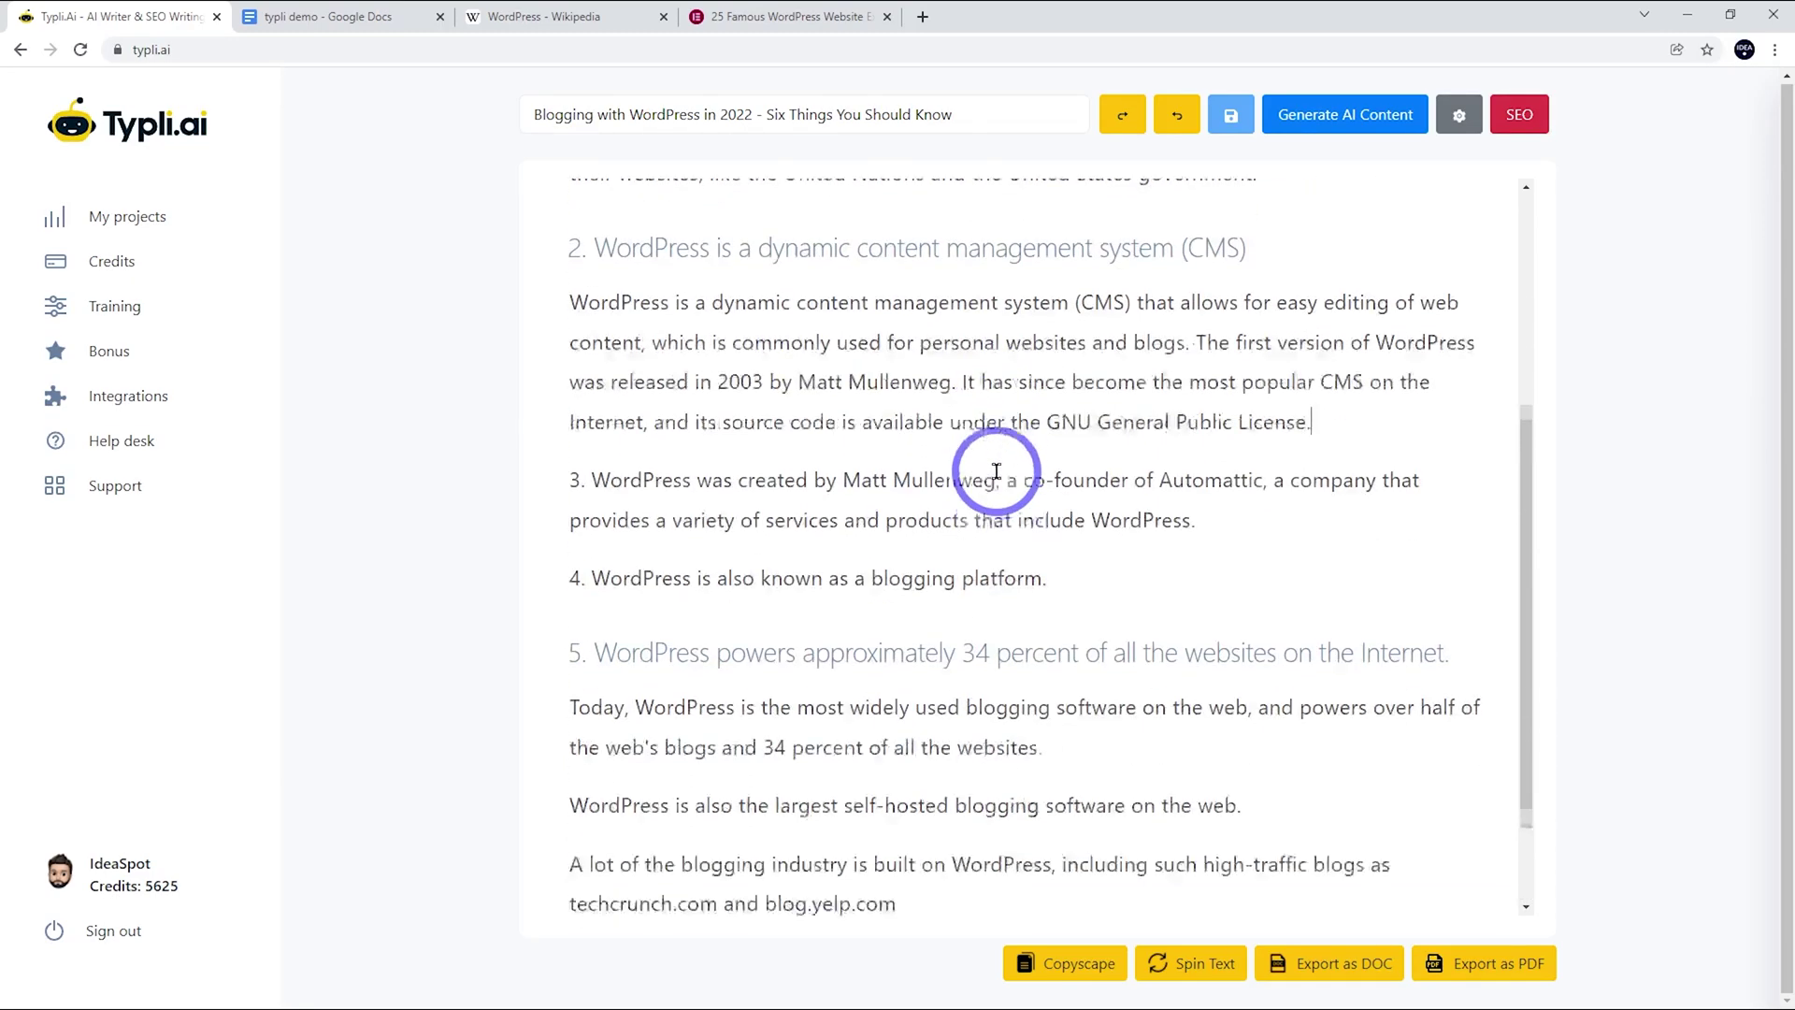
{"action": "scroll", "coordinate": [1121, 449], "scroll_direction": "down", "scroll_amount": 1}
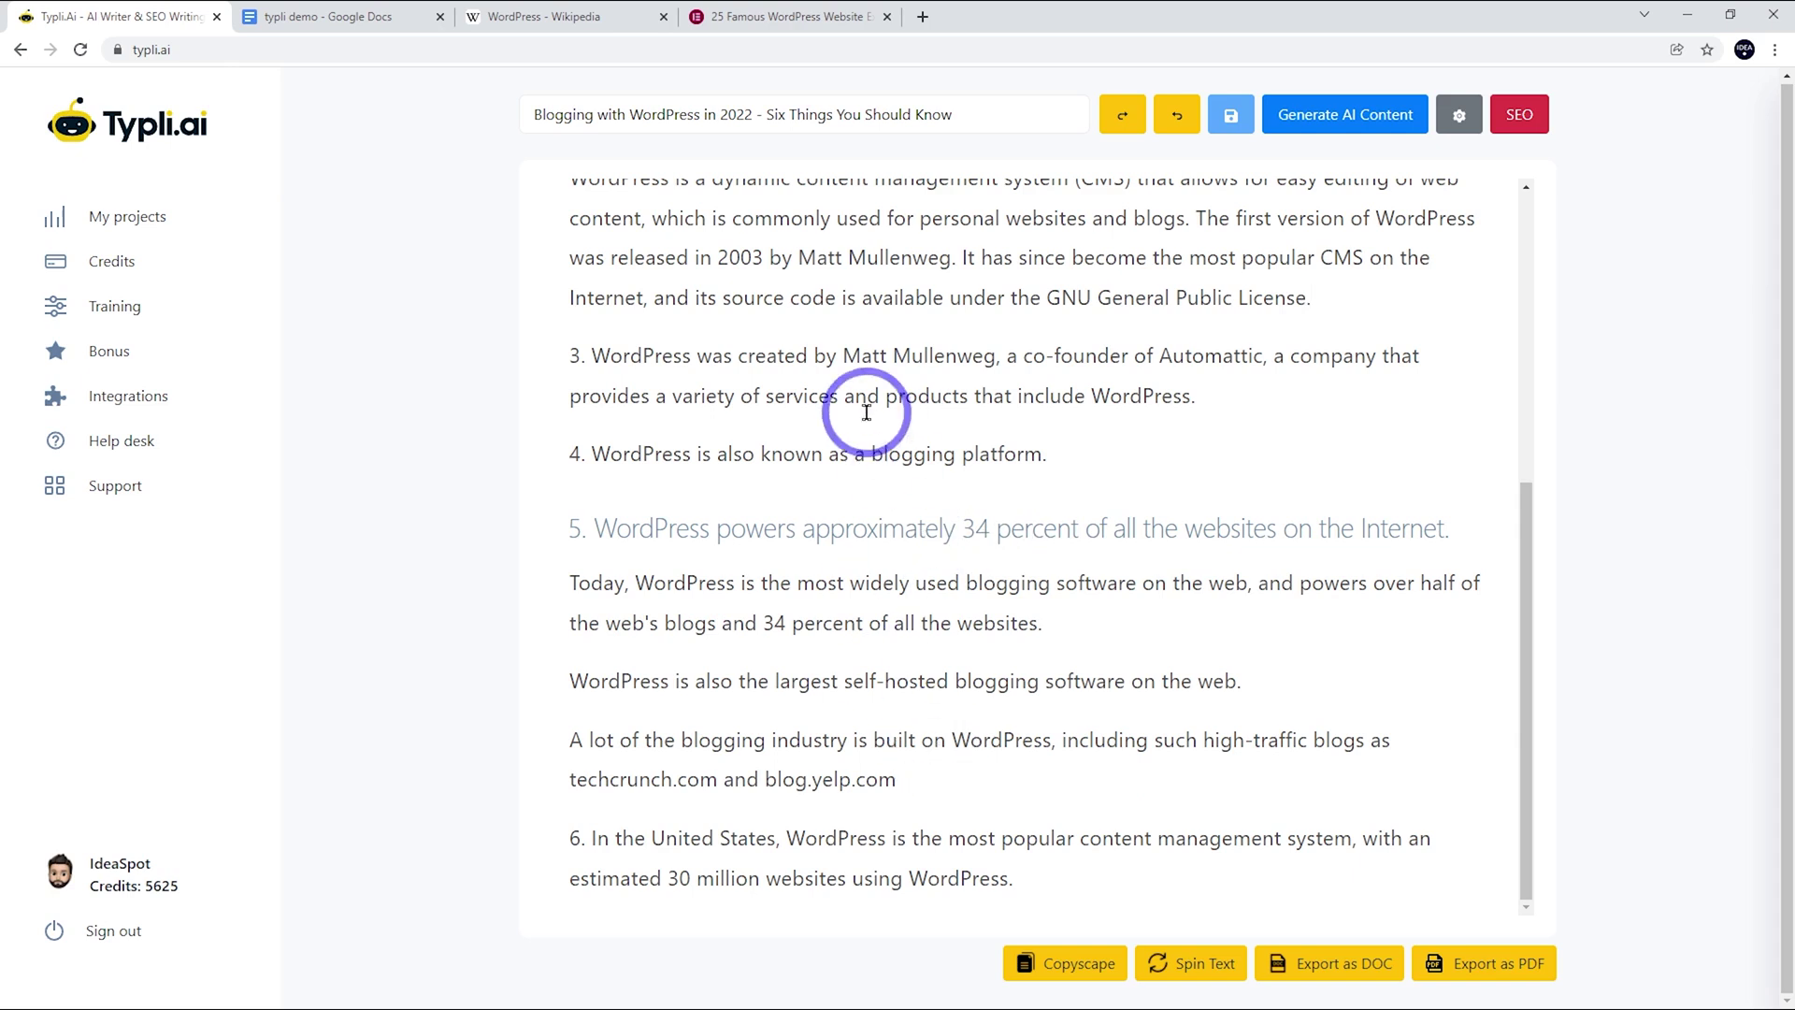
Remove the '6.' numbering from the last fact and review the article
{"action": "left_click", "coordinate": [612, 347]}
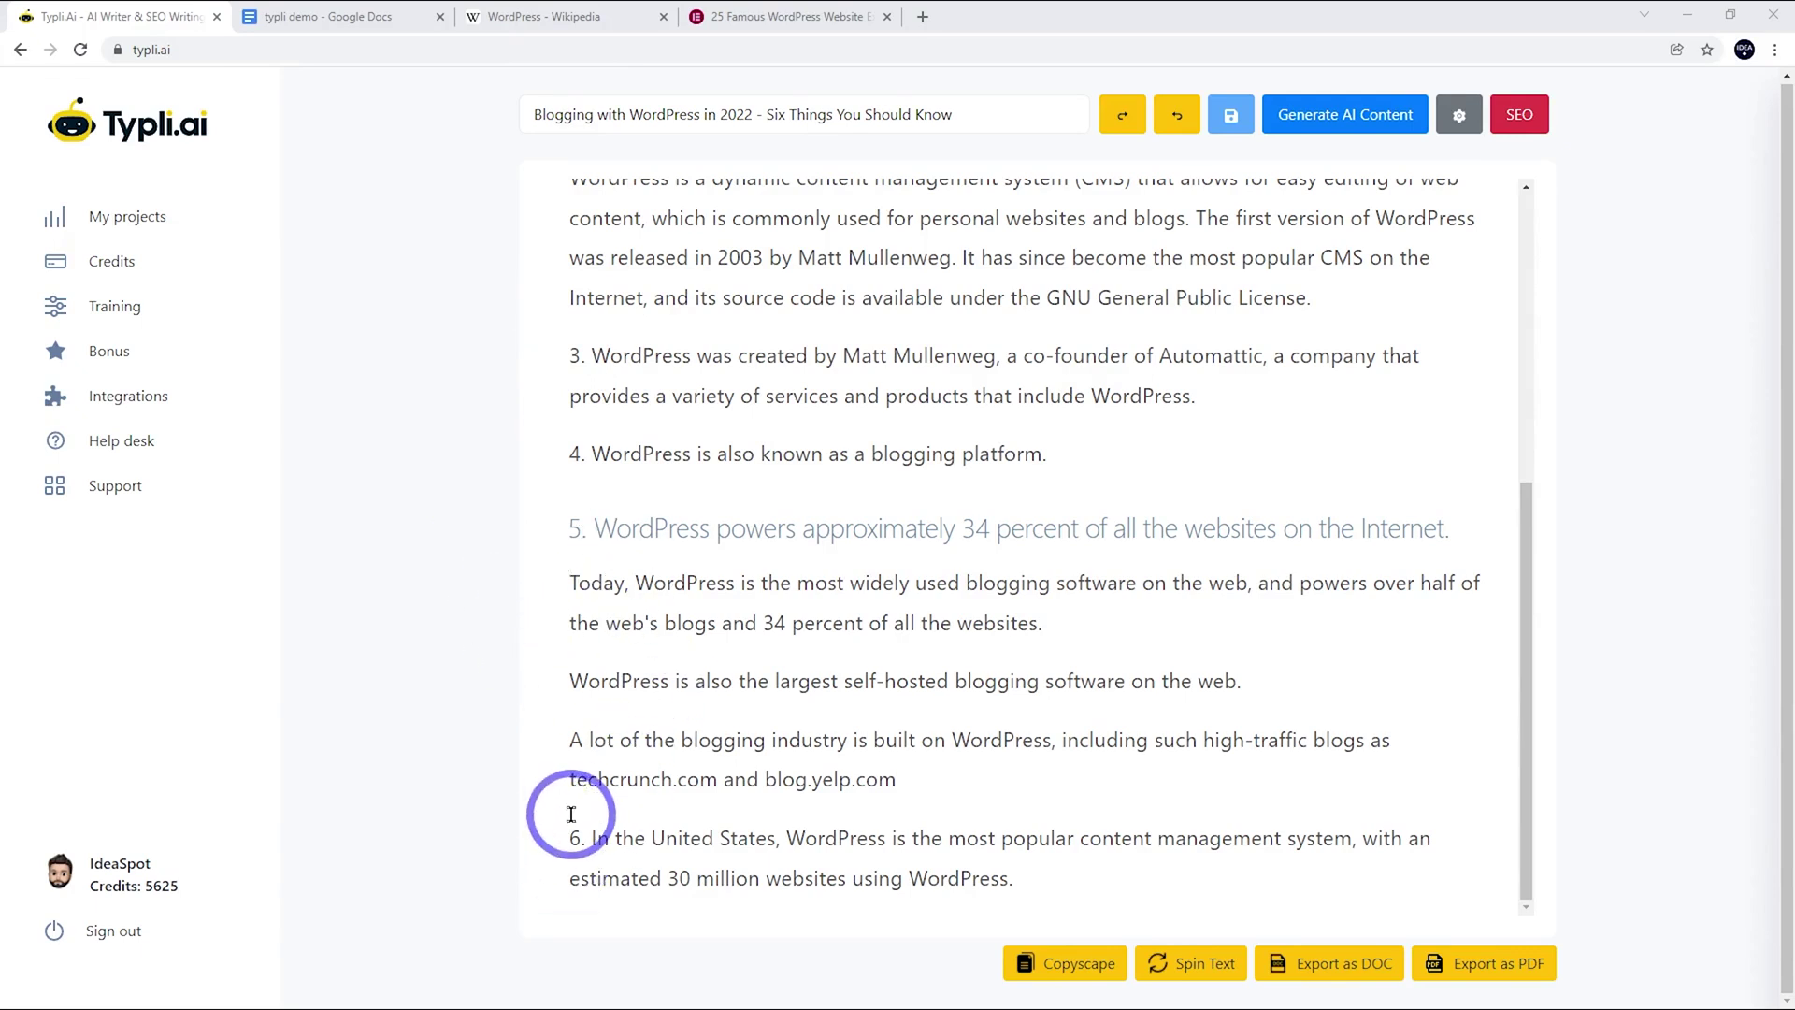
{"action": "left_click", "coordinate": [593, 838]}
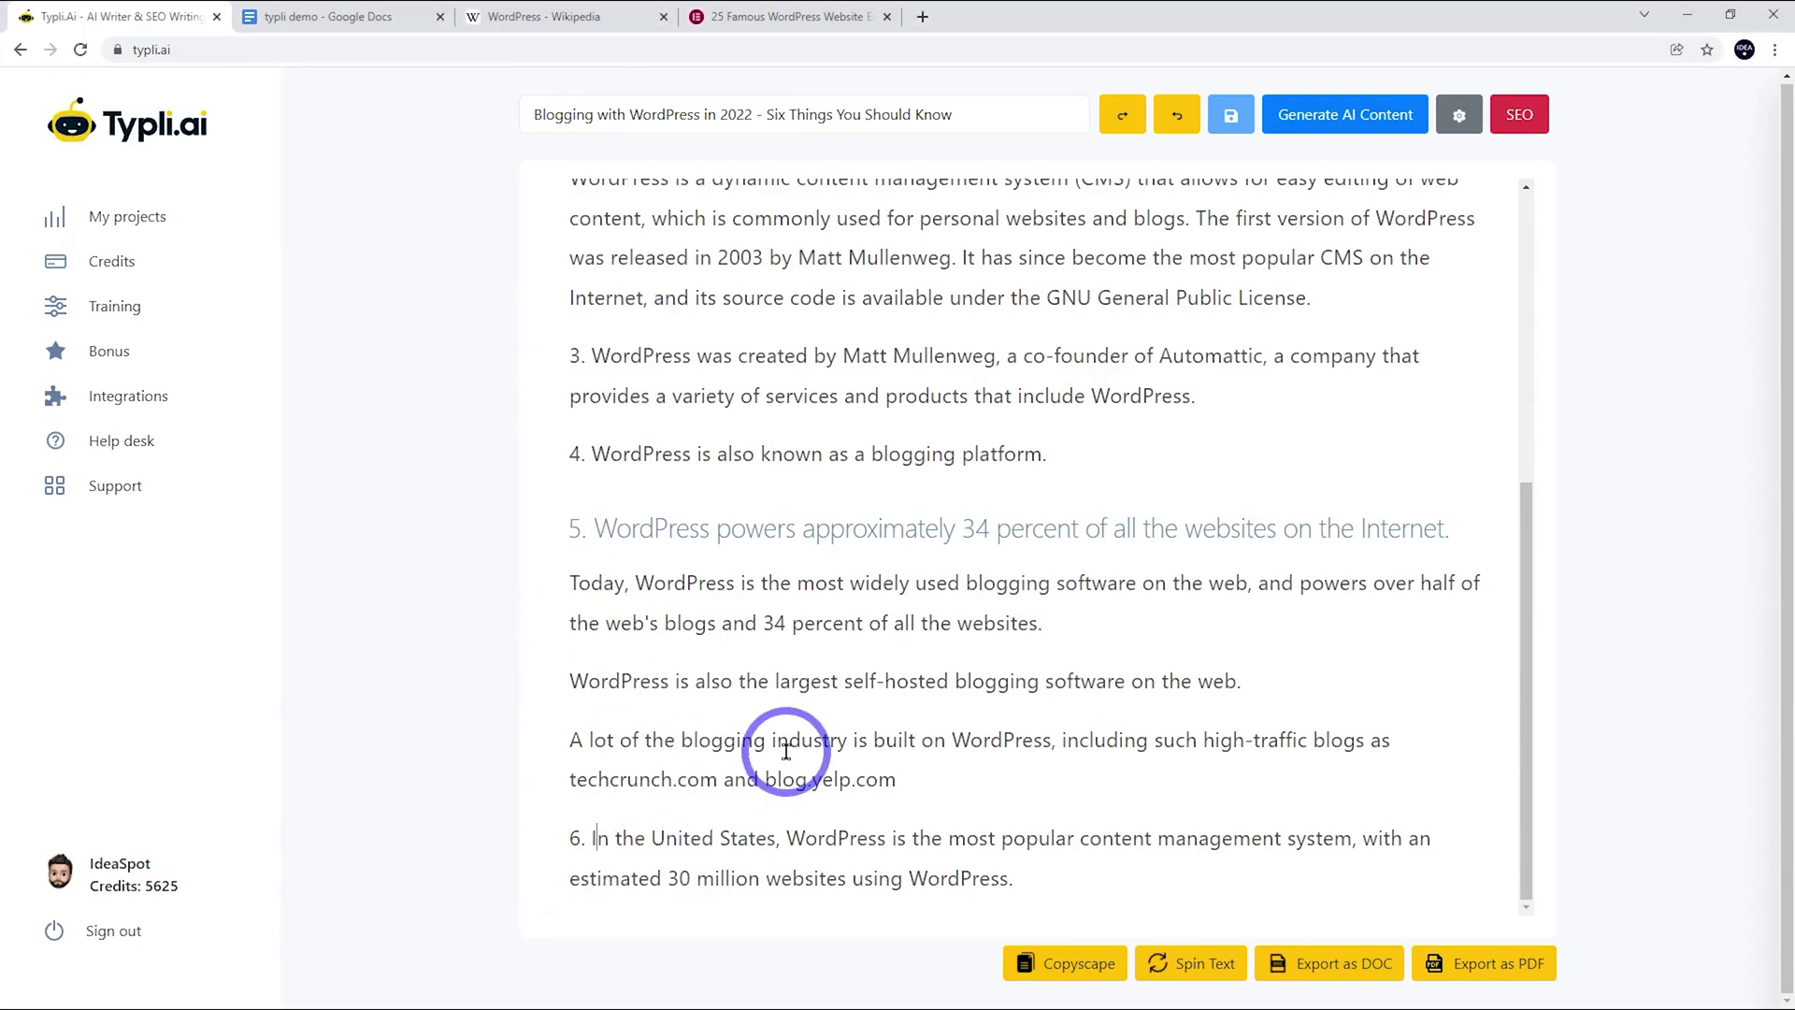
{"action": "key", "text": "BackSpace"}
{"action": "key", "text": "BackSpace"}
{"action": "key", "text": "BackSpace"}
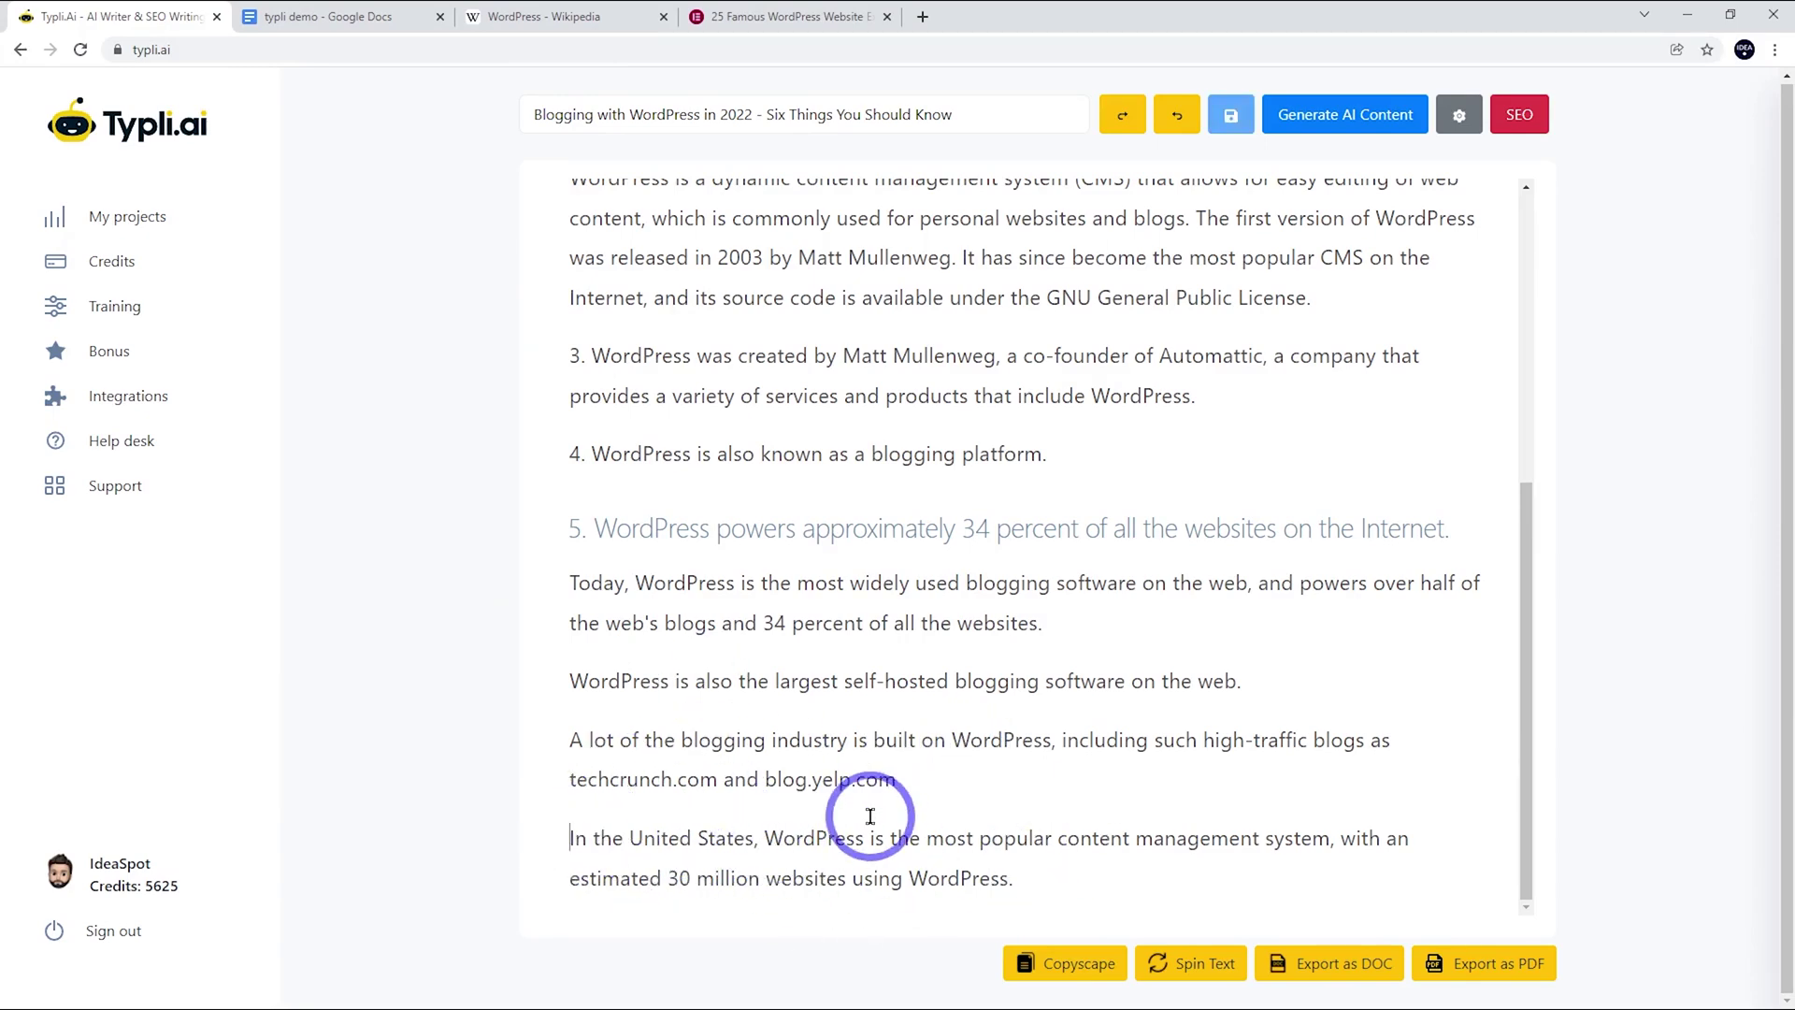
{"action": "scroll", "coordinate": [844, 818], "scroll_direction": "up", "scroll_amount": 4}
{"action": "scroll", "coordinate": [844, 818], "scroll_direction": "up", "scroll_amount": 2}
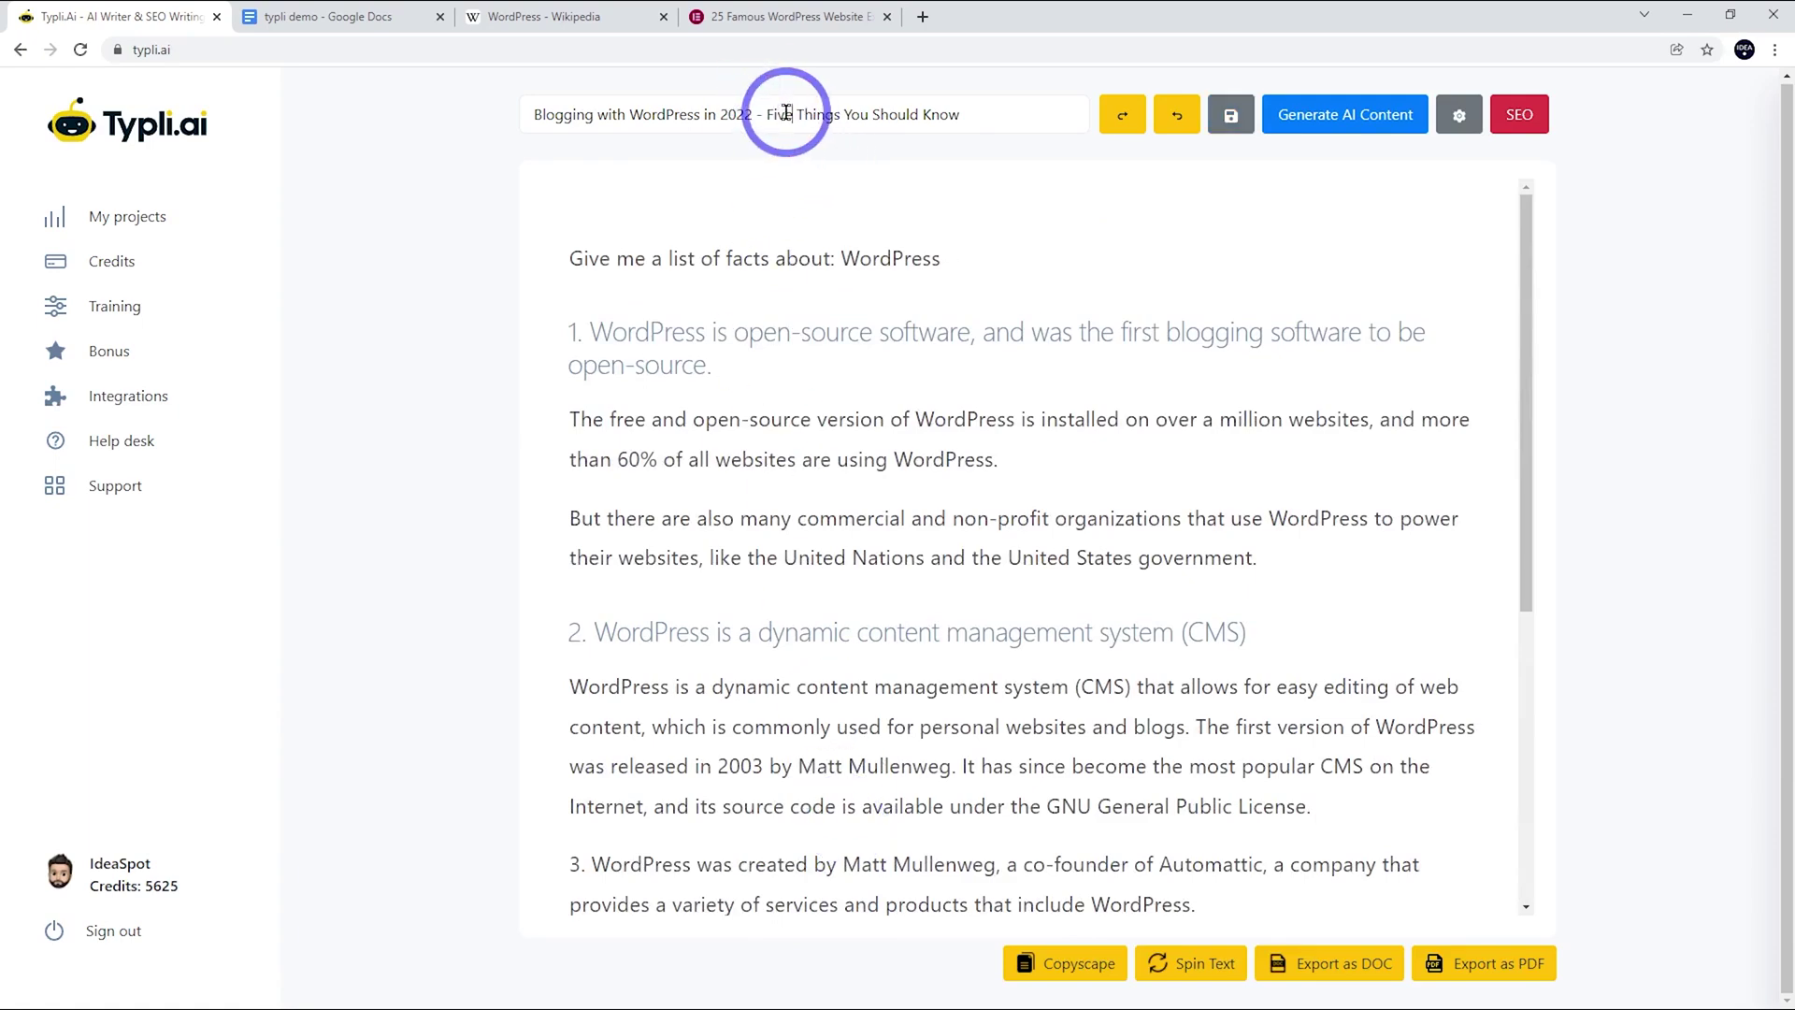
{"action": "scroll", "coordinate": [821, 328], "scroll_direction": "down", "scroll_amount": 5}
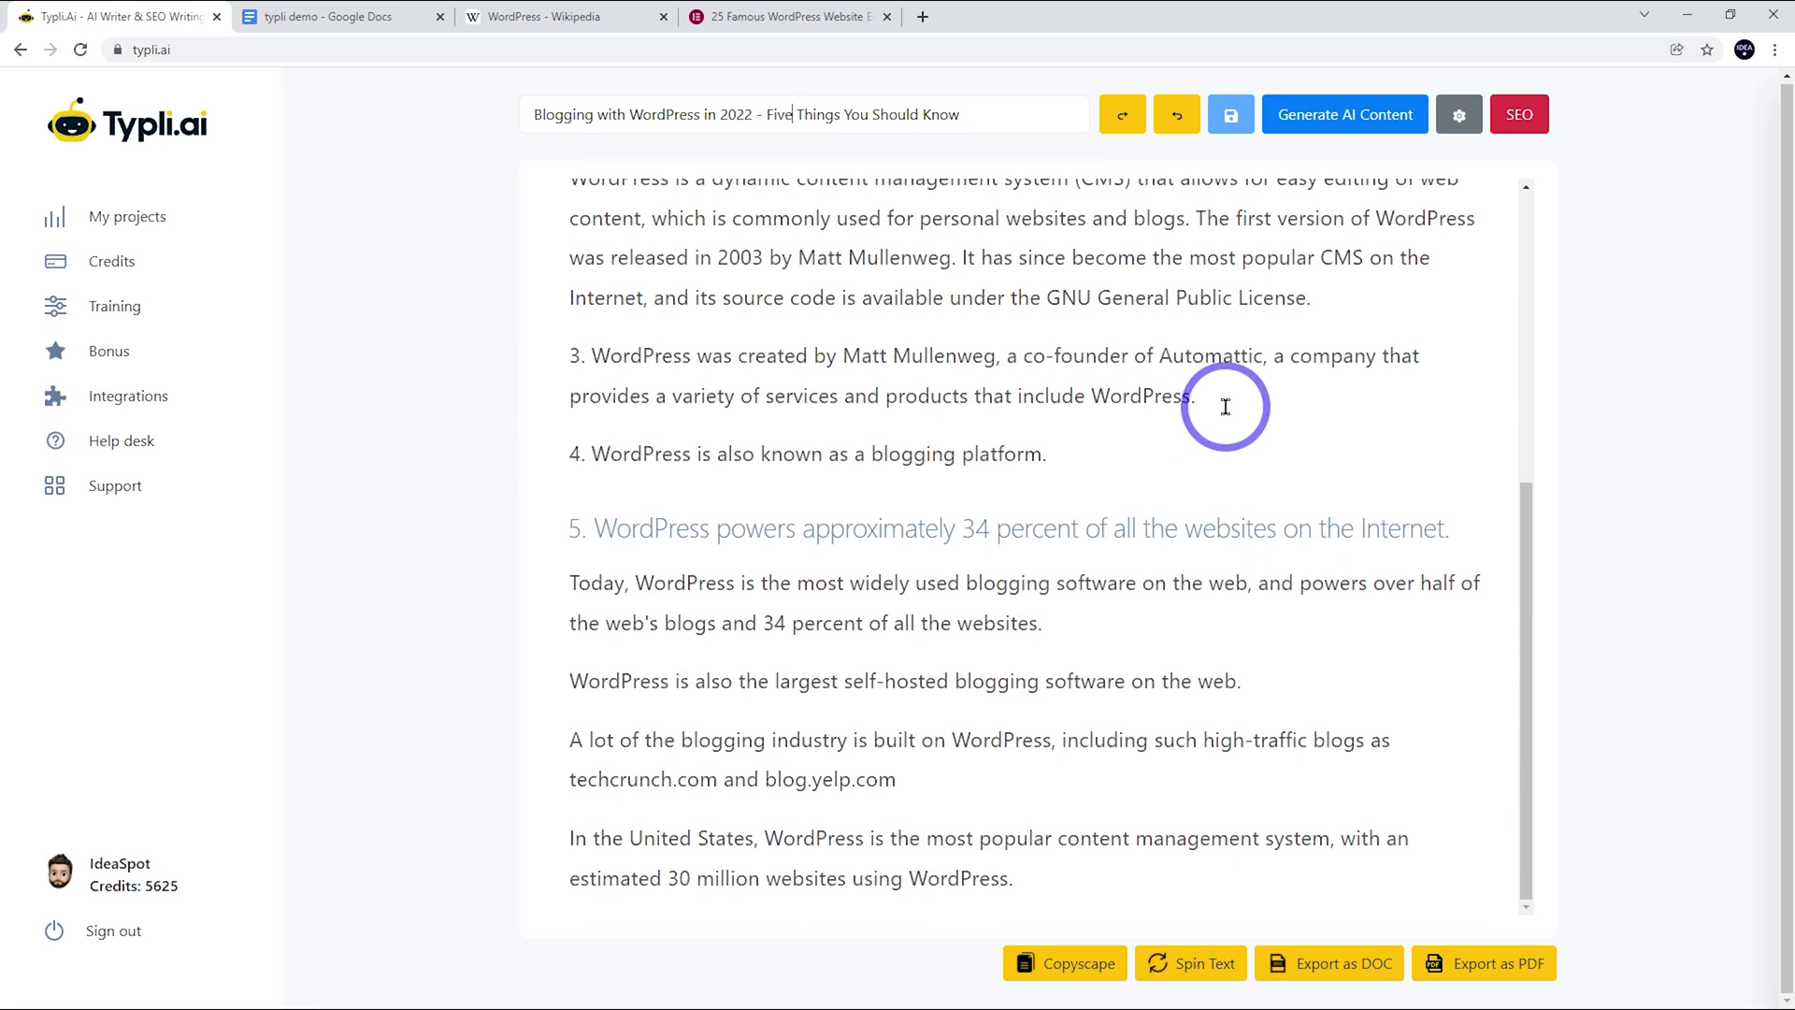
Paste a copy of fact 3's sentence as a new paragraph and generate AI content from it
{"action": "left_click_drag", "start_coordinate": [1161, 398], "coordinate": [580, 354]}
{"action": "key", "text": "ctrl+c"}
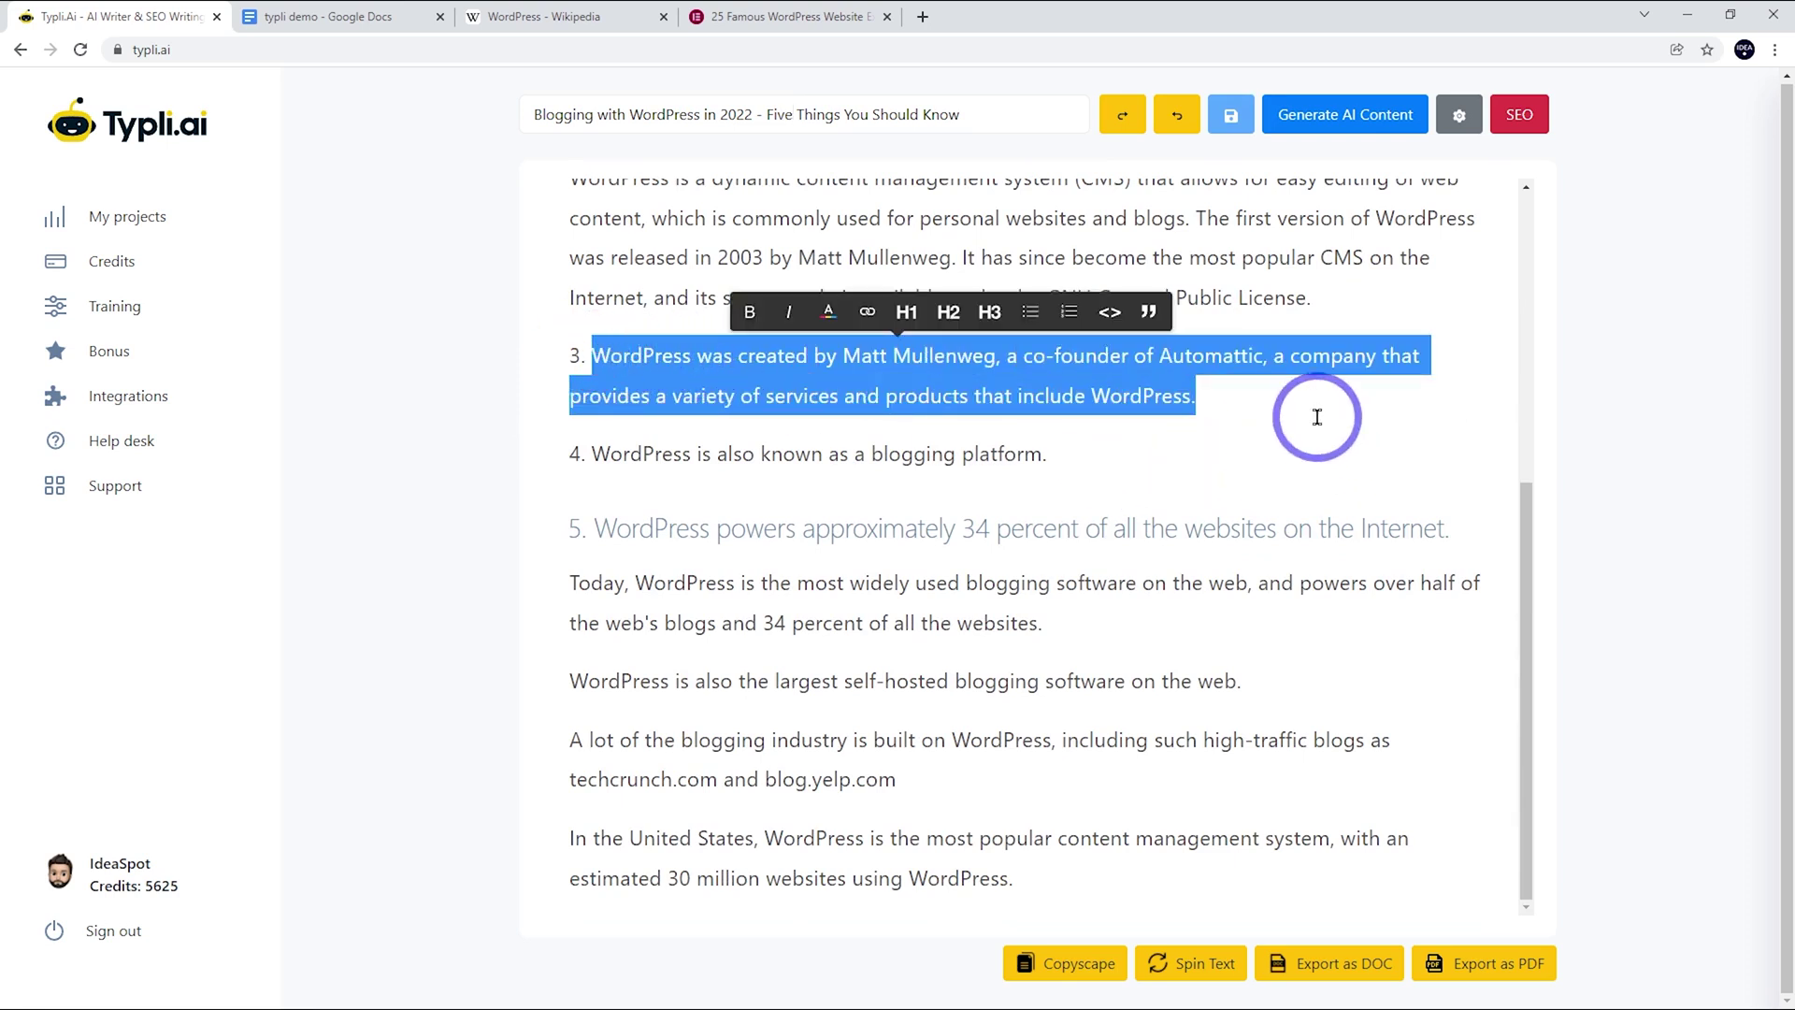
{"action": "left_click", "coordinate": [1277, 386]}
{"action": "left_click", "coordinate": [1245, 398]}
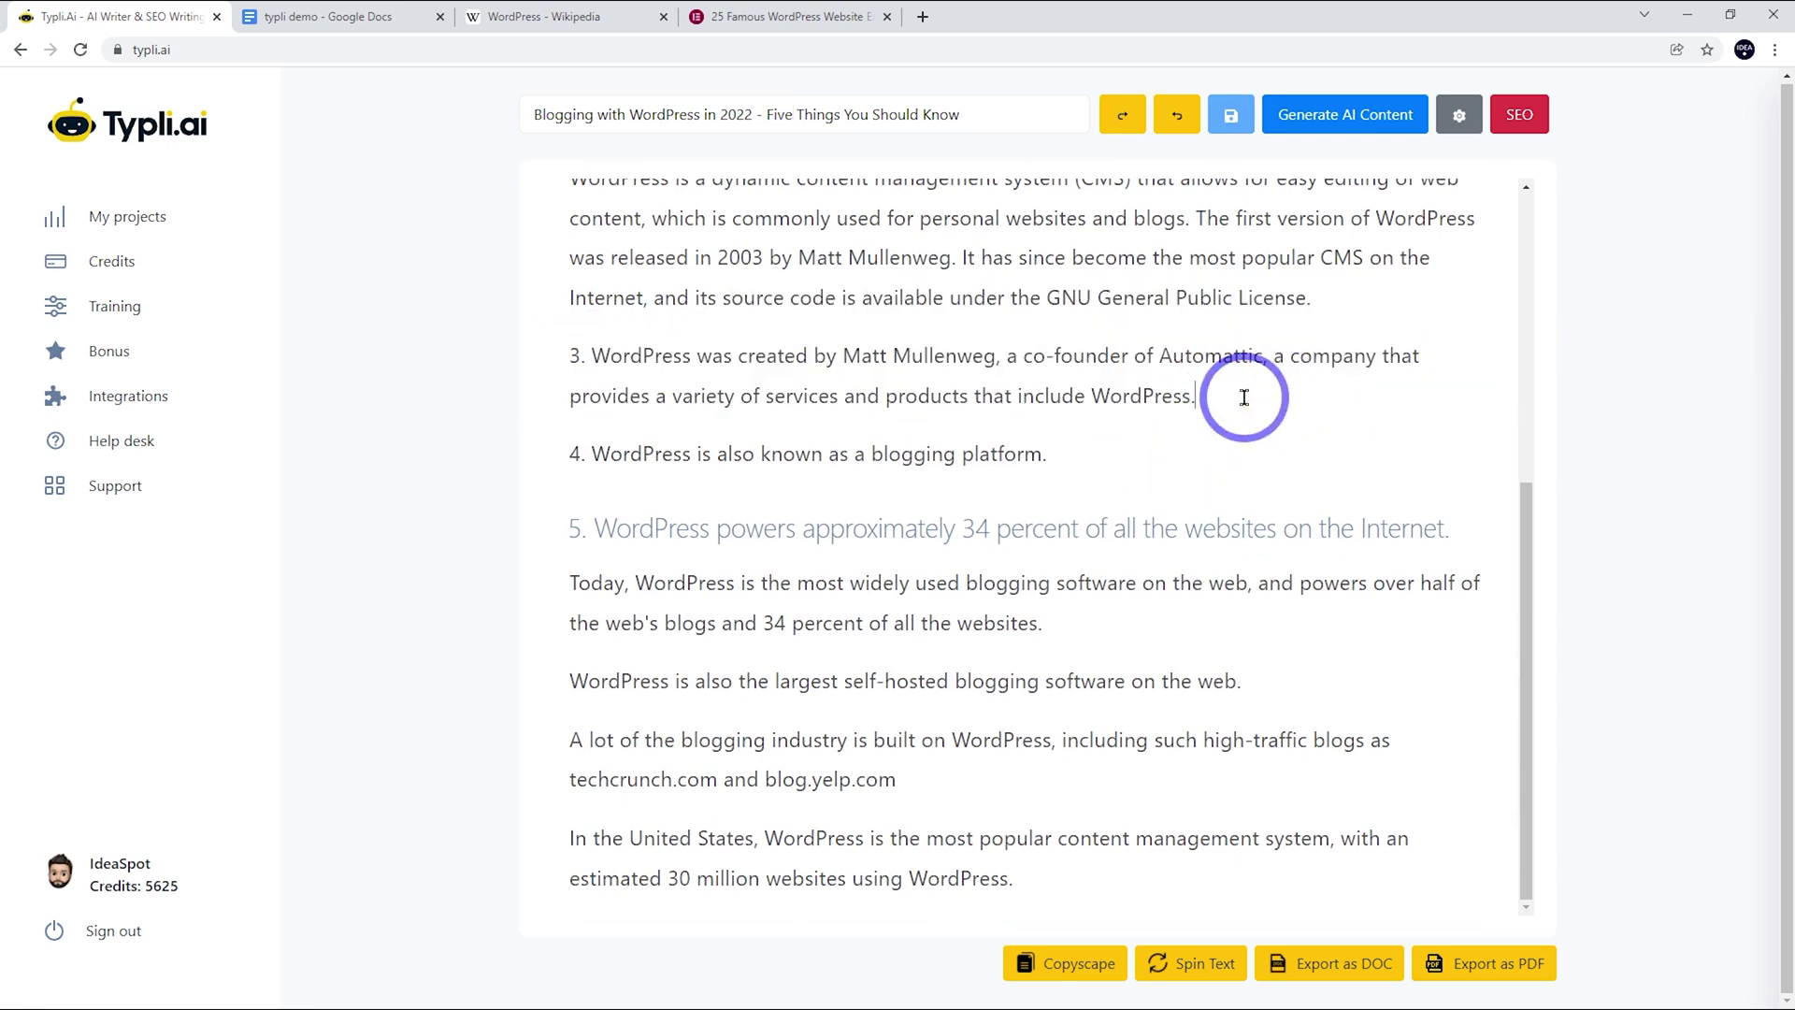
{"action": "key", "text": "Return"}
{"action": "key", "text": "ctrl+v"}
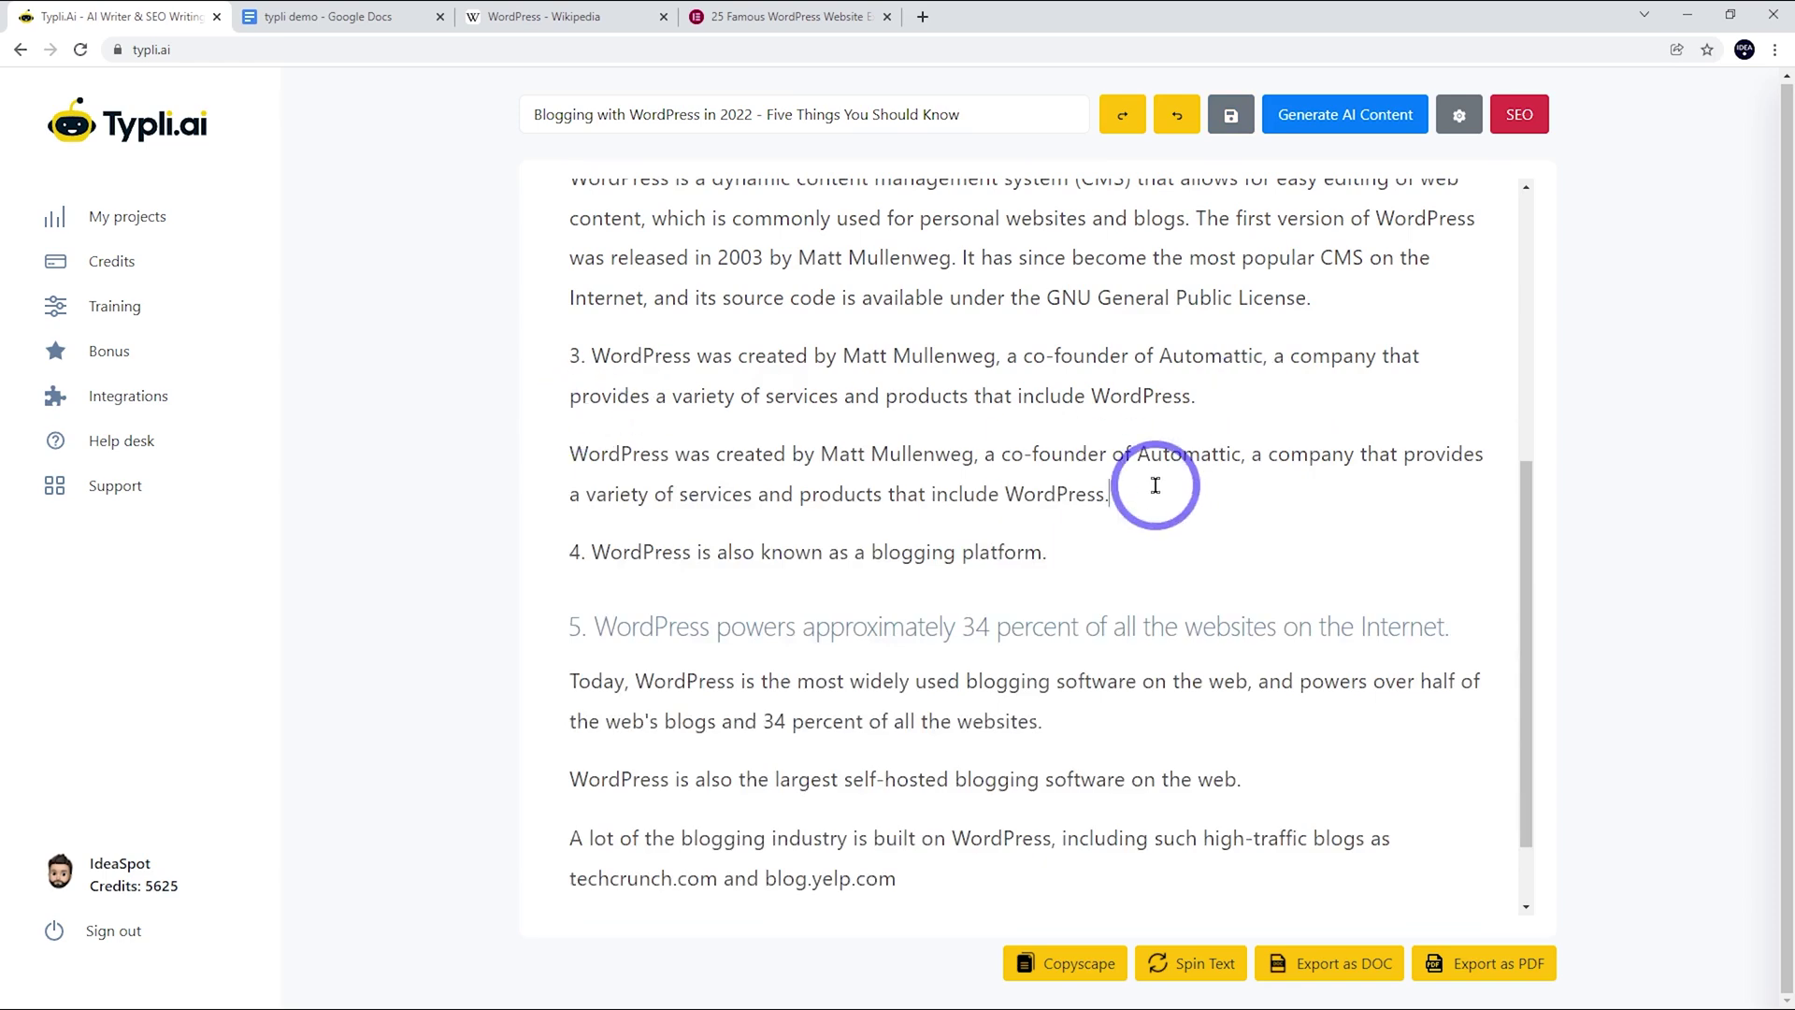
{"action": "left_click_drag", "start_coordinate": [1155, 492], "coordinate": [537, 462]}
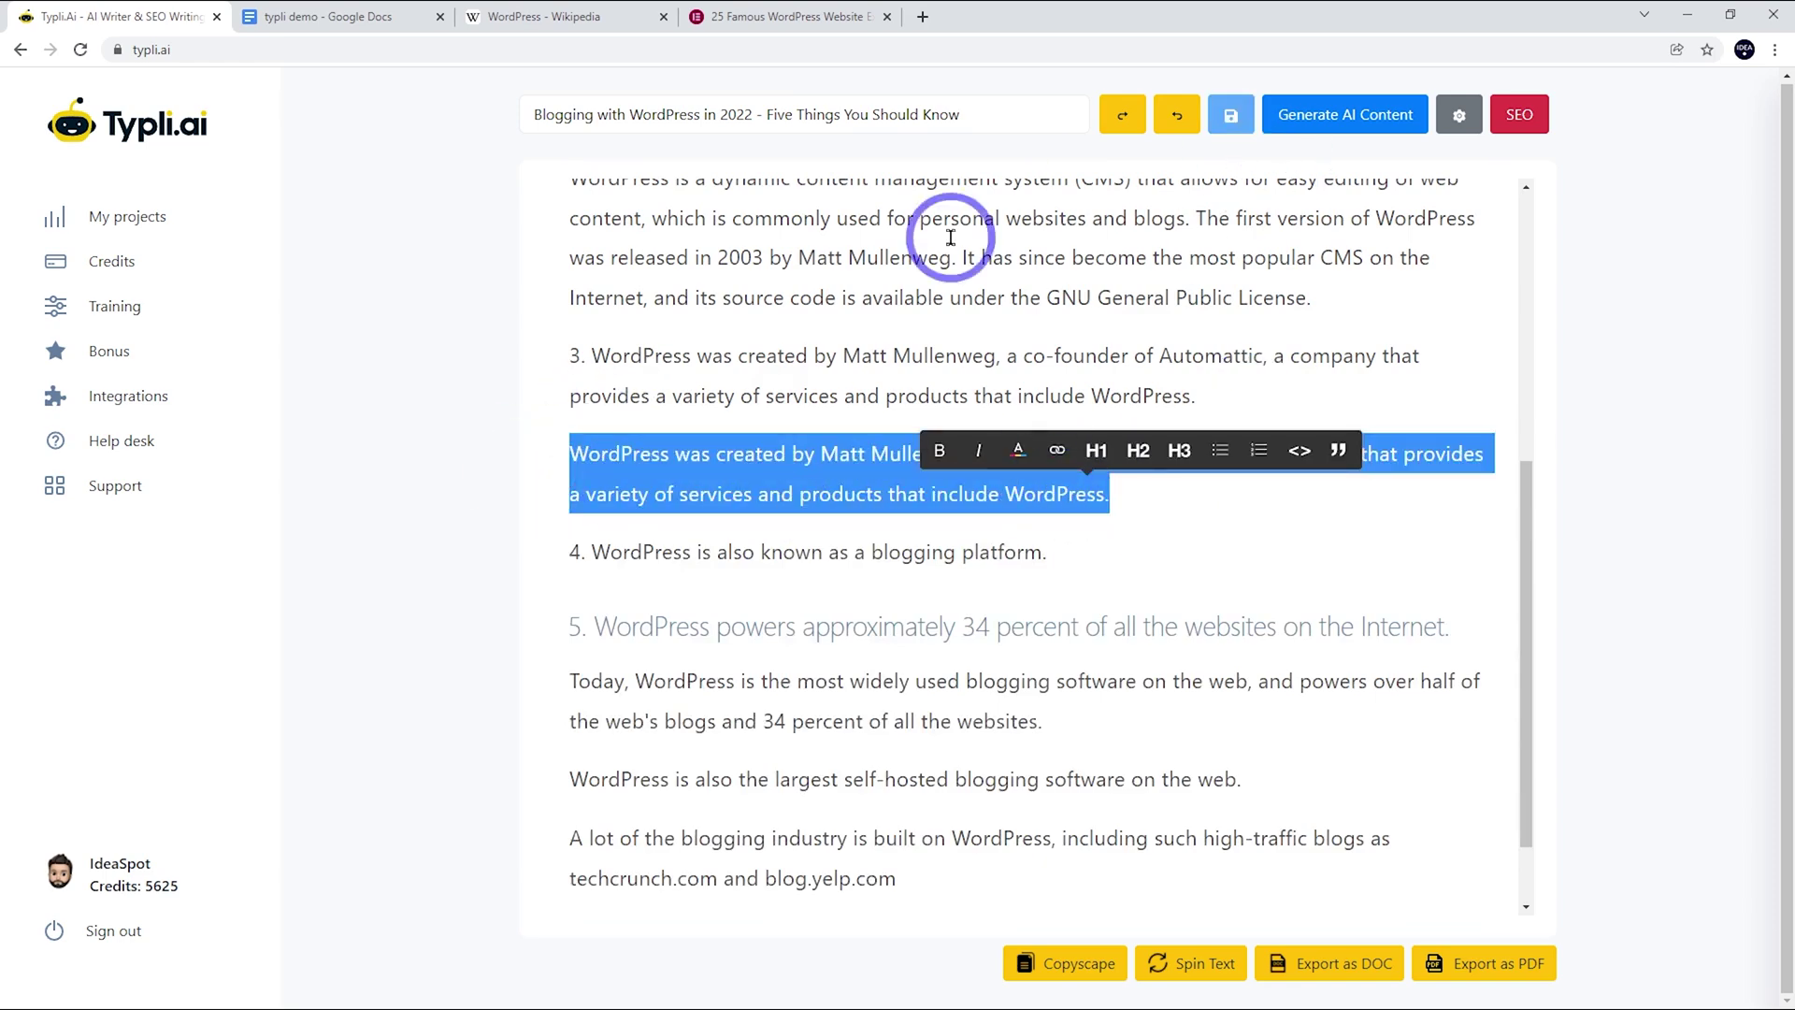
{"action": "left_click", "coordinate": [1284, 144]}
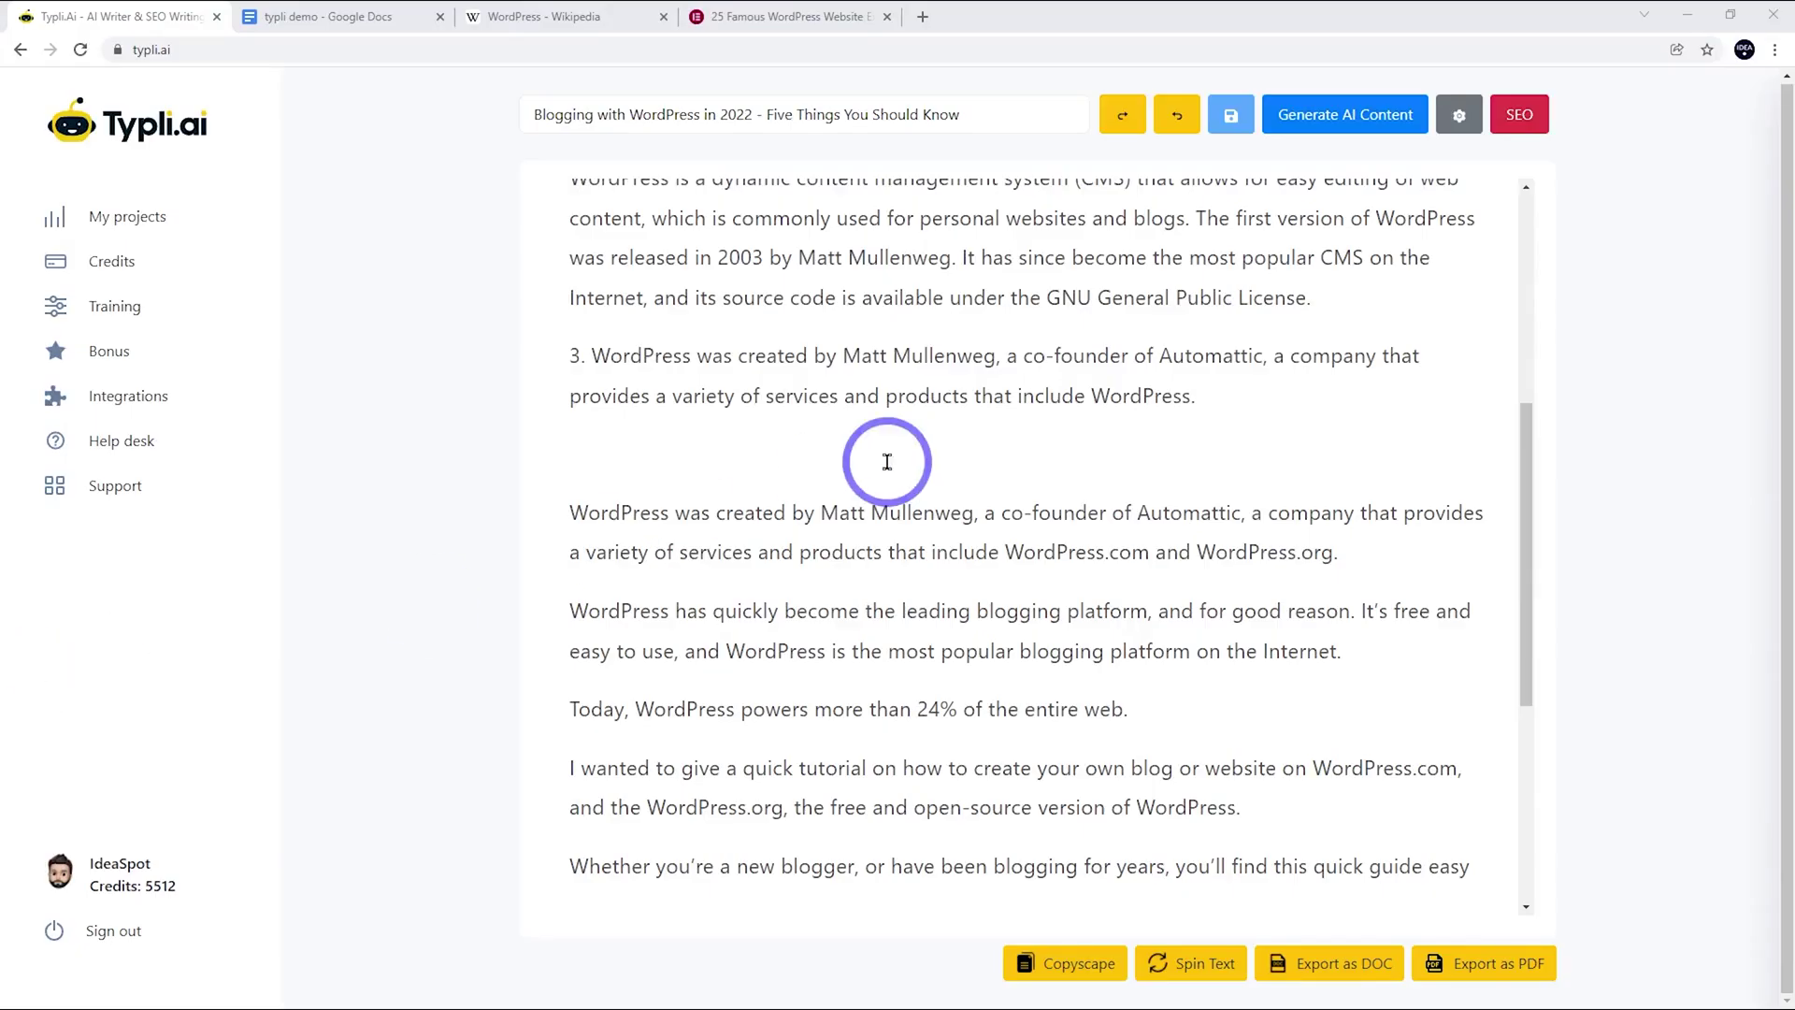
Trim fact 3 to '3. WordPress was created by Matt Mullenweg' and make it an H3 heading
{"action": "left_click_drag", "start_coordinate": [1002, 360], "coordinate": [1206, 398]}
{"action": "key", "text": "BackSpace"}
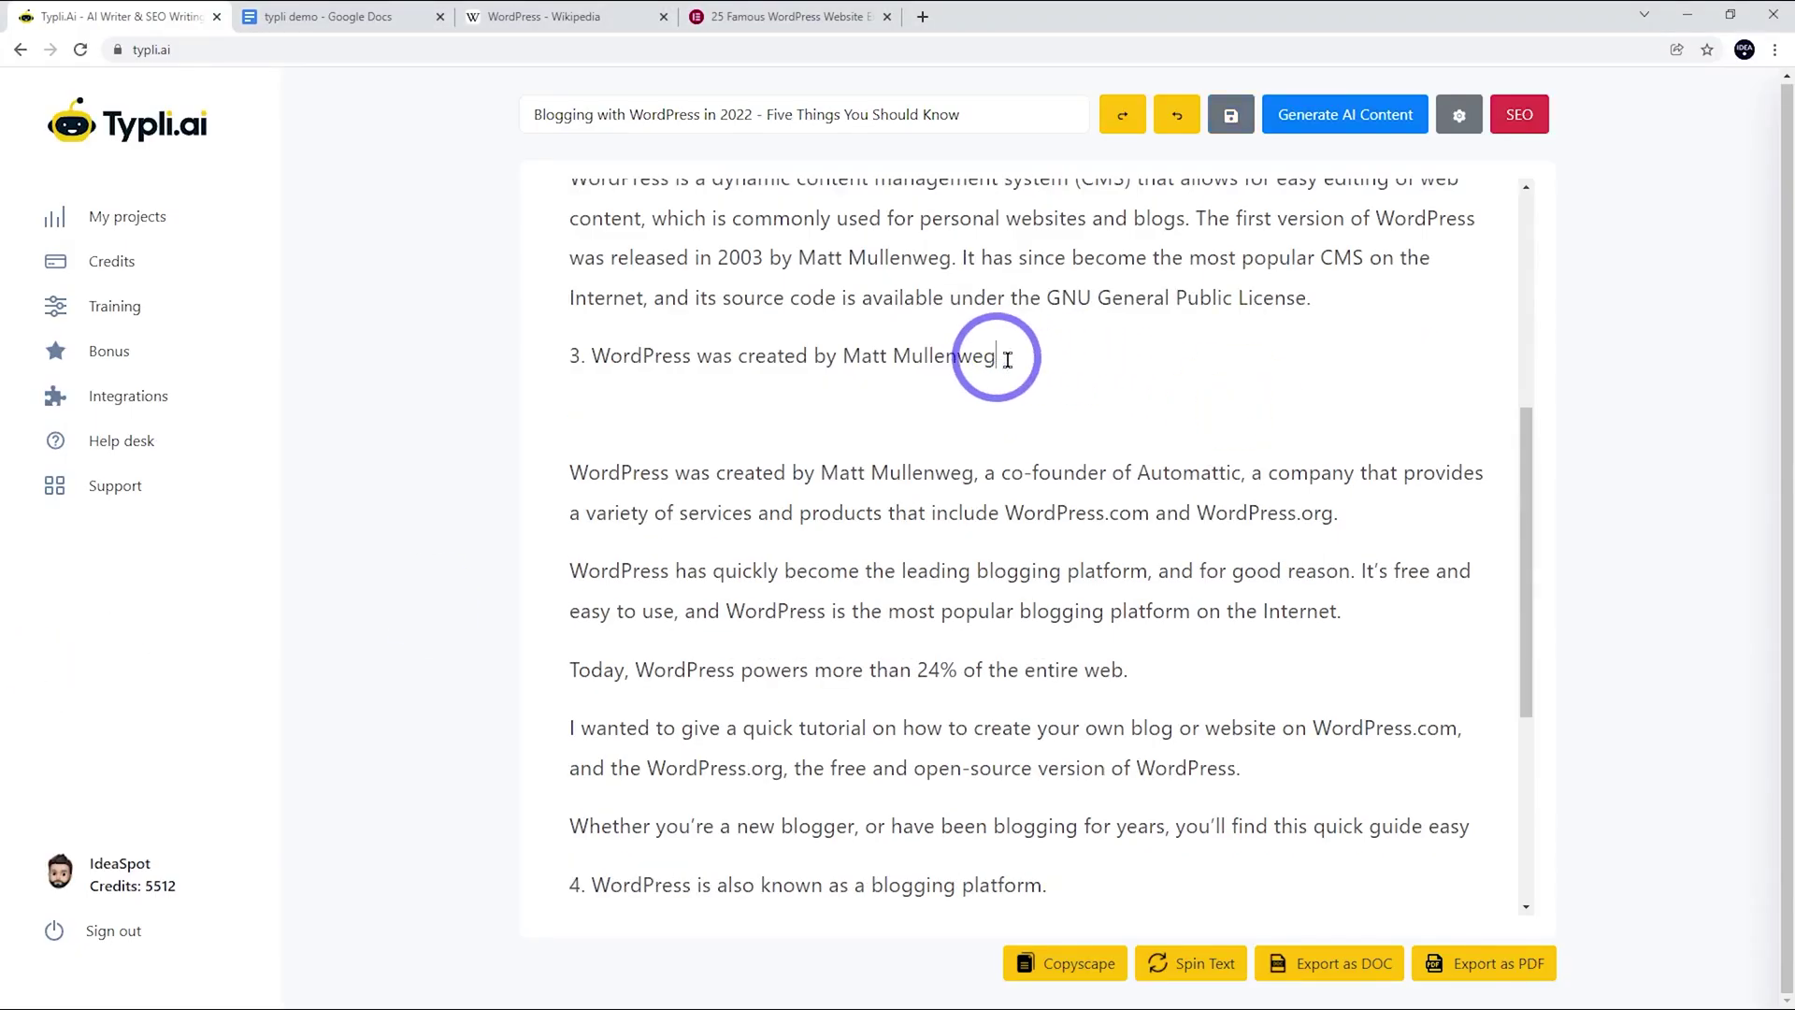
{"action": "key", "text": "BackSpace"}
{"action": "left_click_drag", "start_coordinate": [1001, 360], "coordinate": [552, 360]}
{"action": "right_click", "coordinate": [815, 352]}
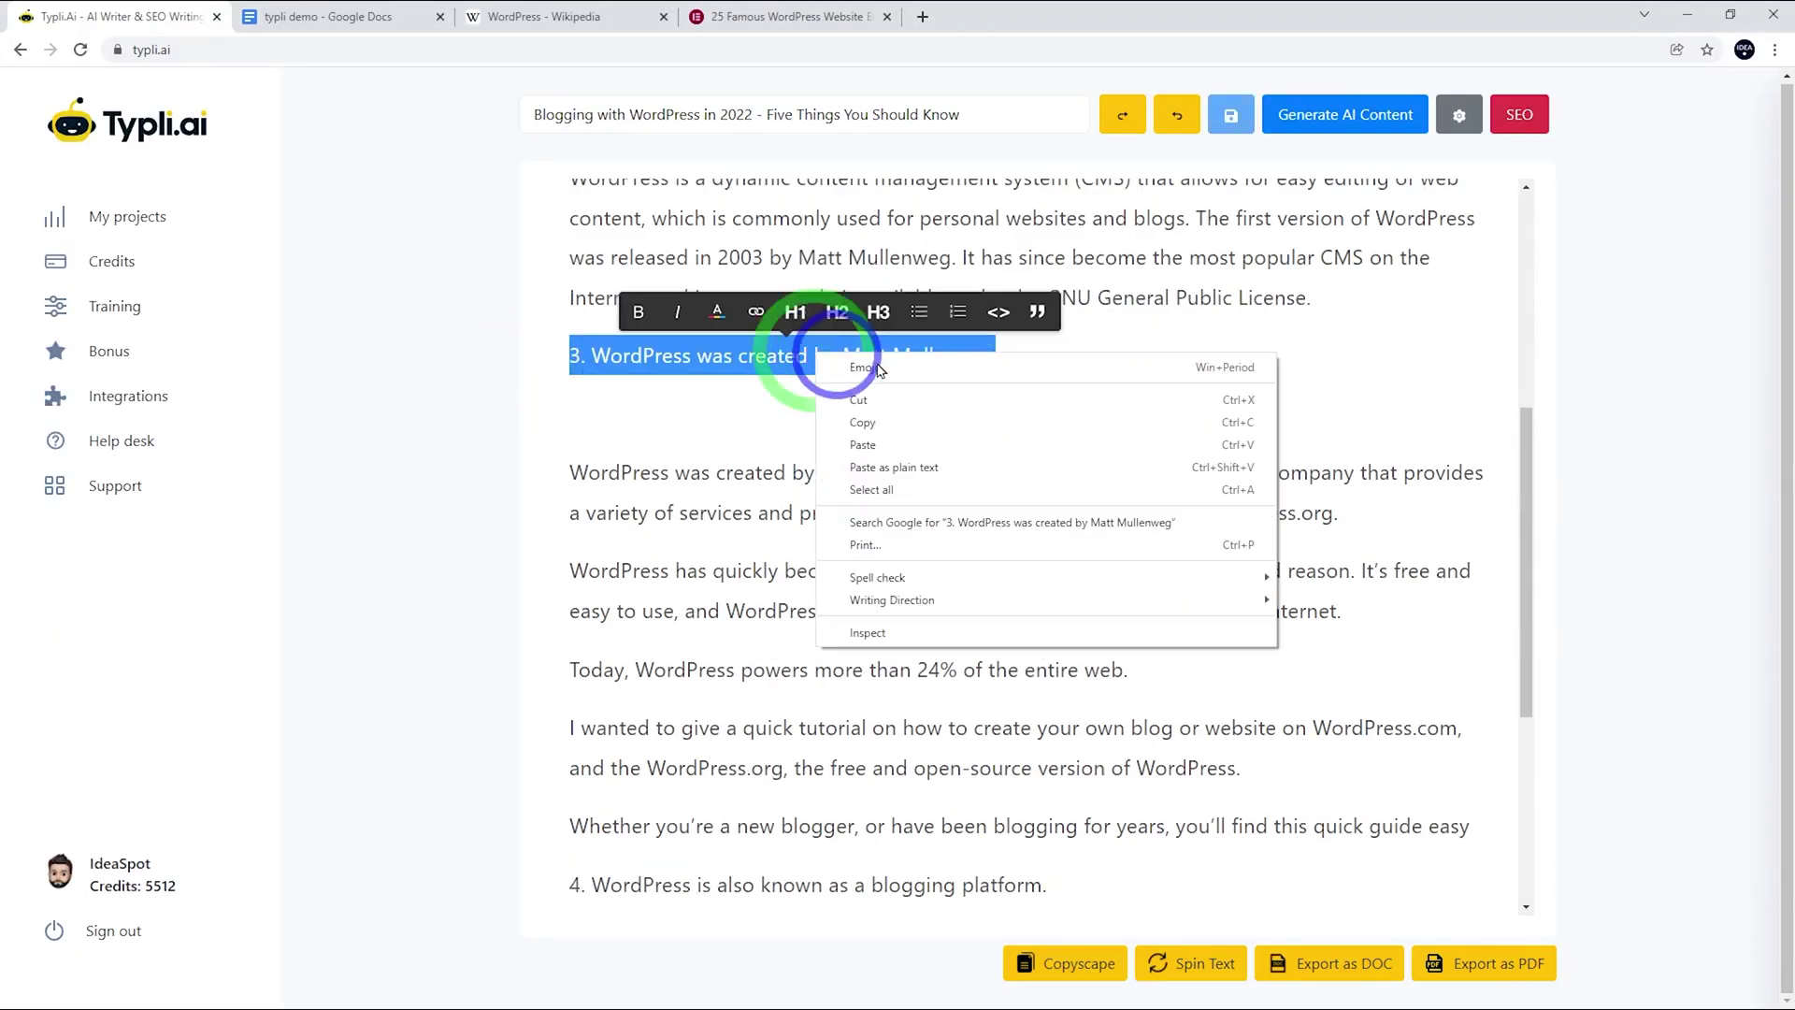
{"action": "left_click", "coordinate": [878, 311]}
{"action": "left_click", "coordinate": [604, 449]}
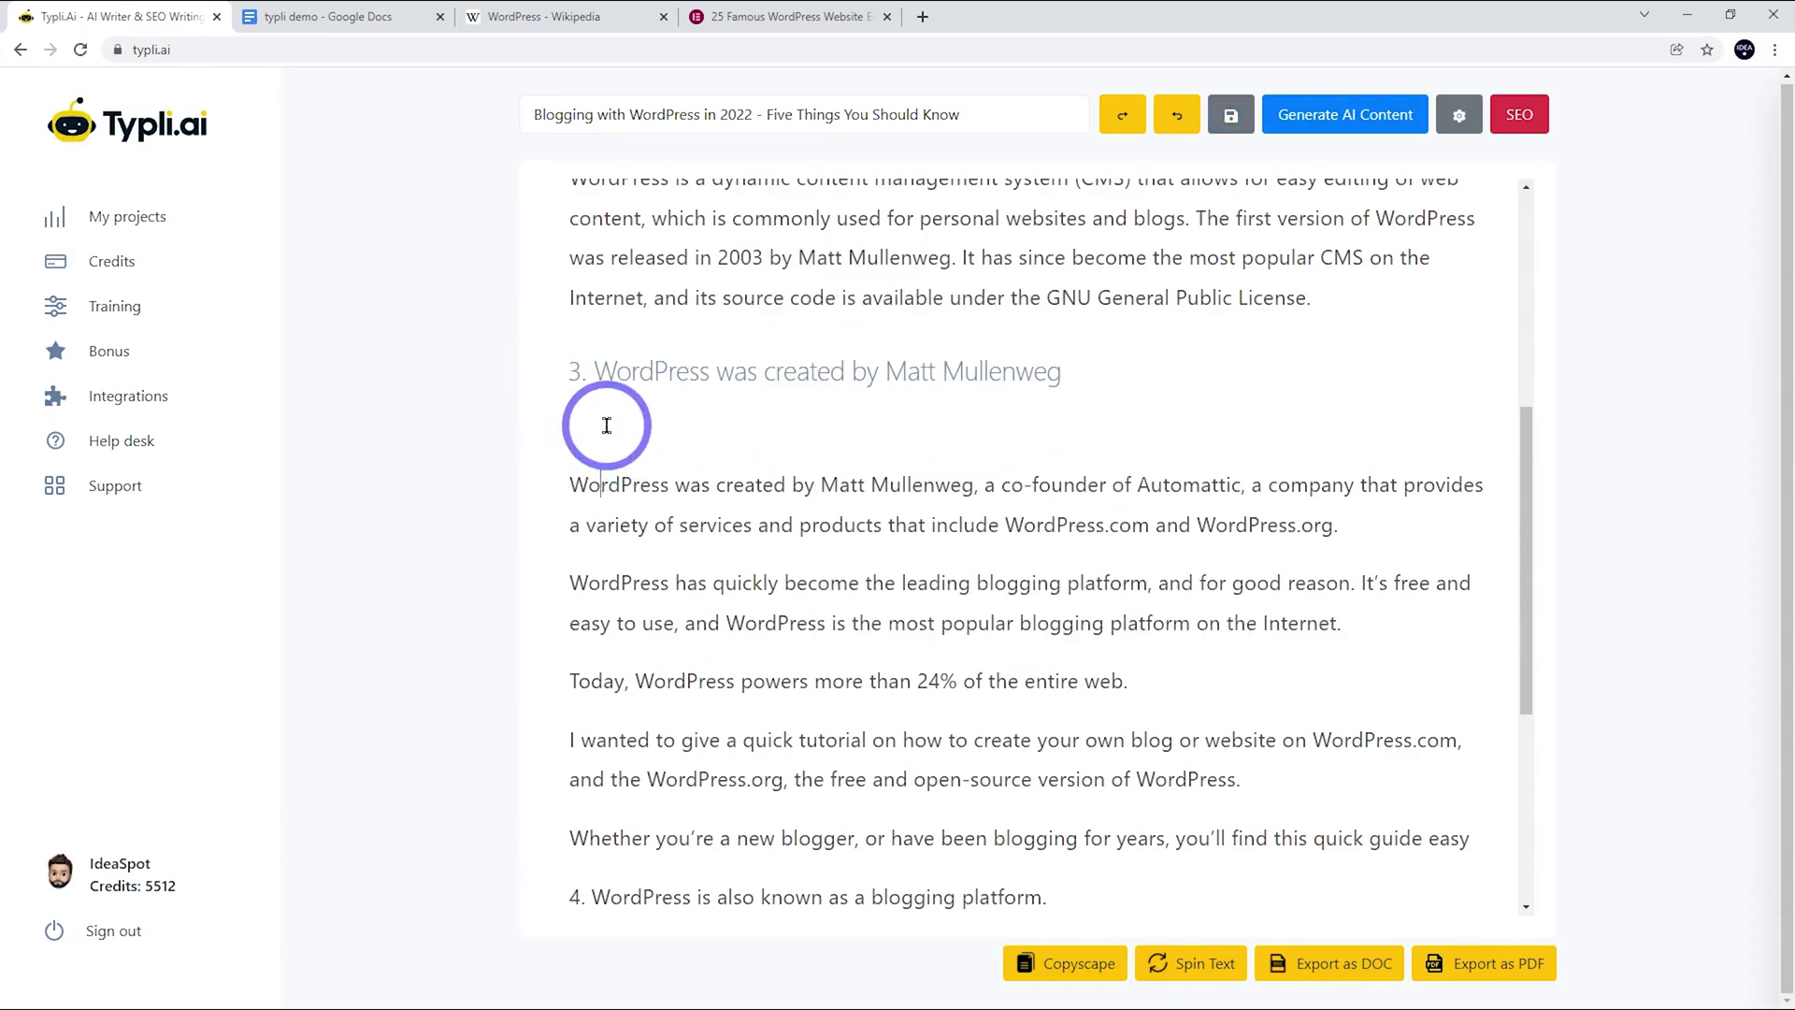
{"action": "key", "text": "BackSpace"}
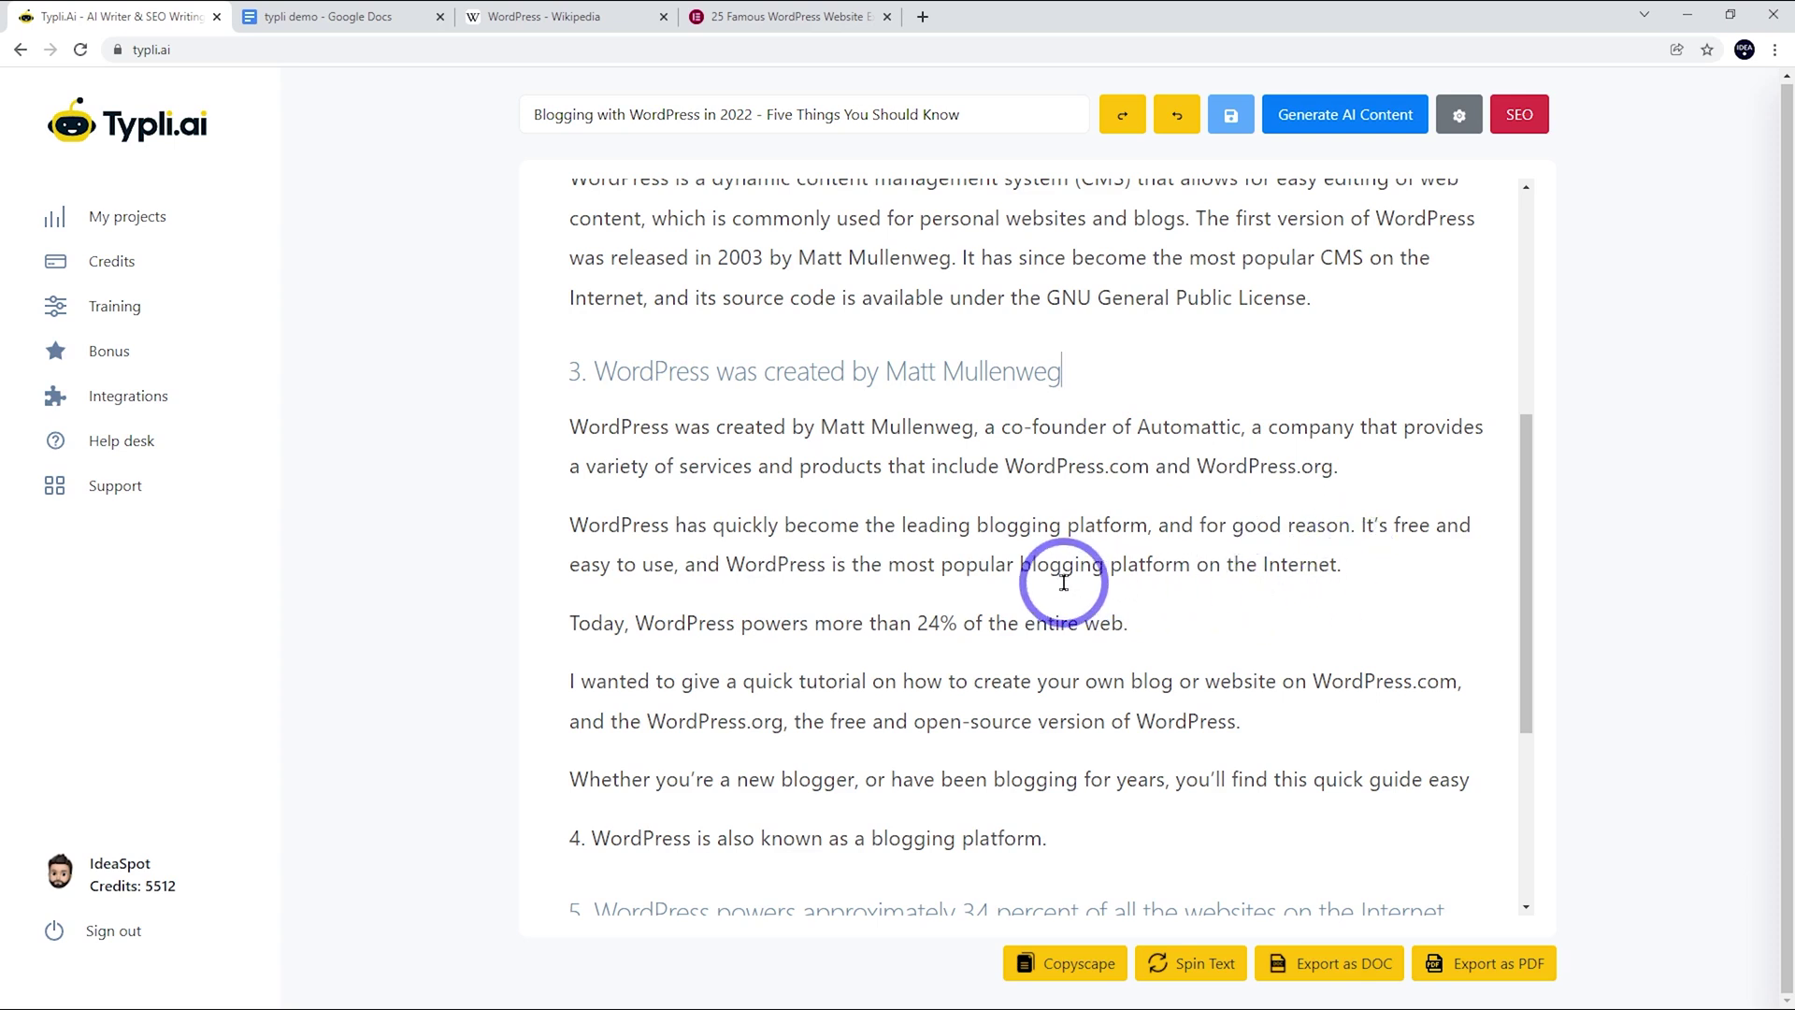
Delete the '24% of the web' sentence, the quick tutorial paragraph and the new-blogger line
{"action": "left_click_drag", "start_coordinate": [571, 620], "coordinate": [1215, 603]}
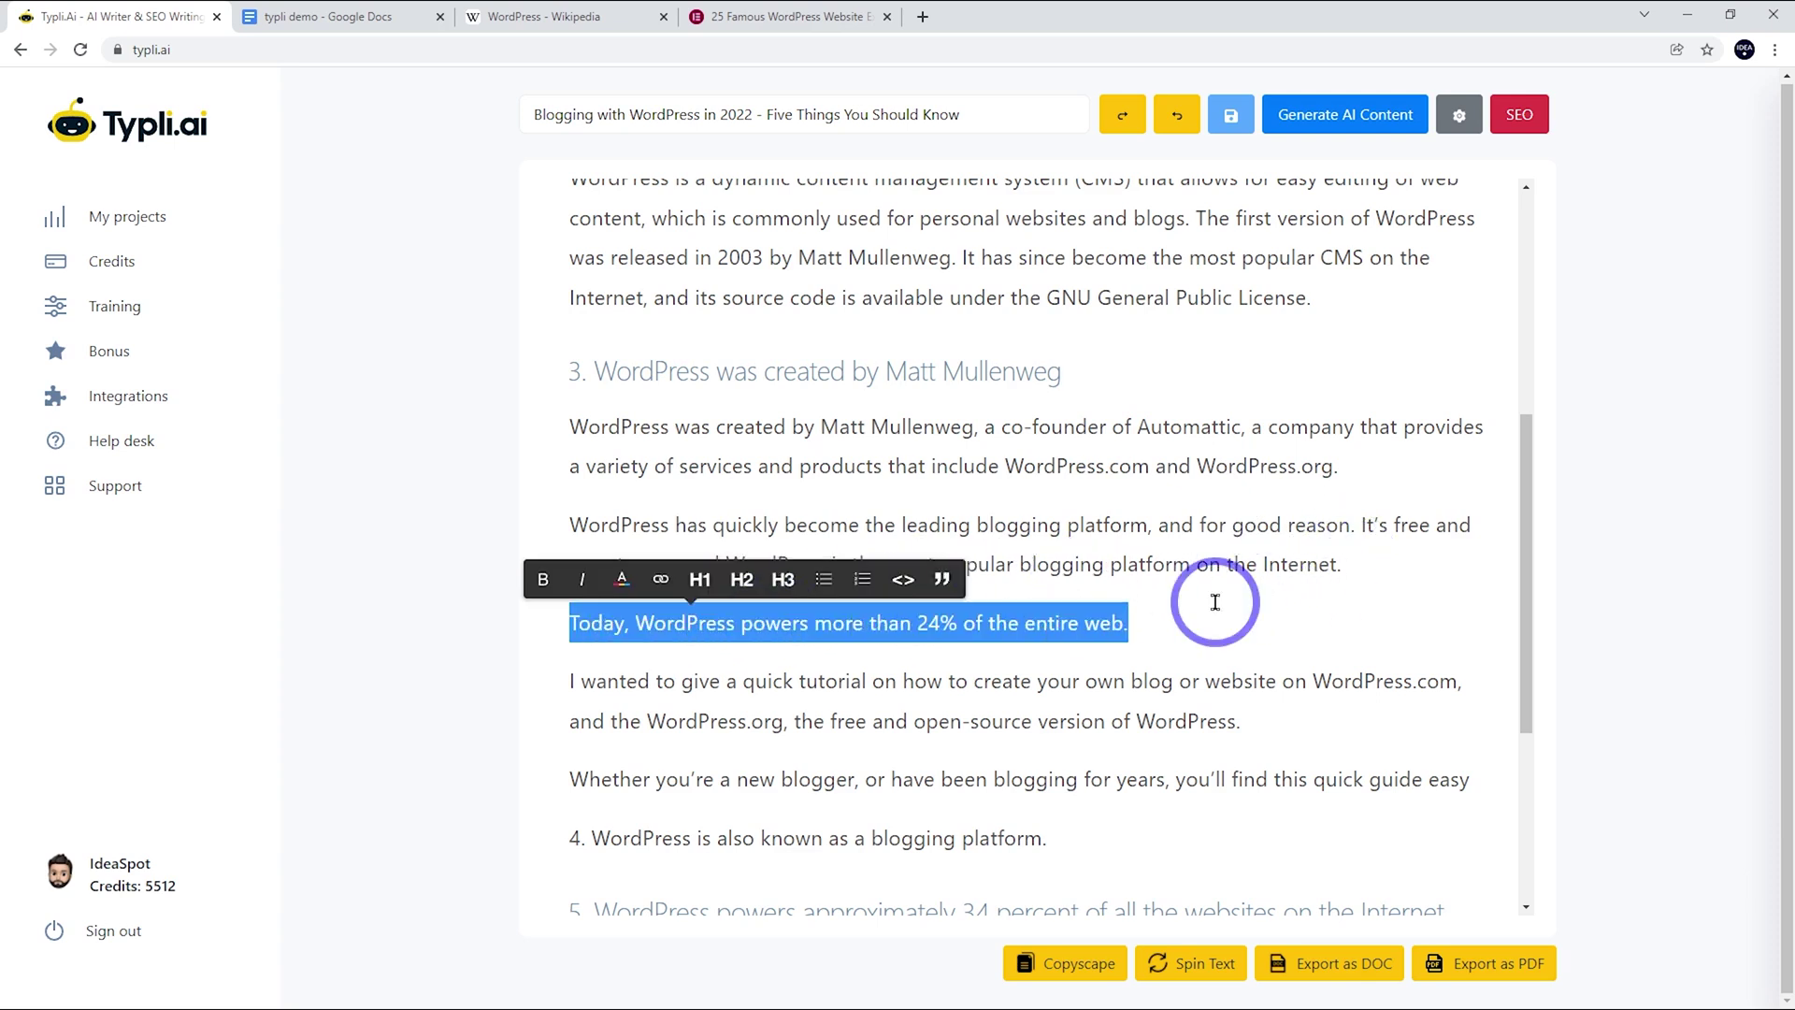
{"action": "key", "text": "BackSpace"}
{"action": "key", "text": "BackSpace"}
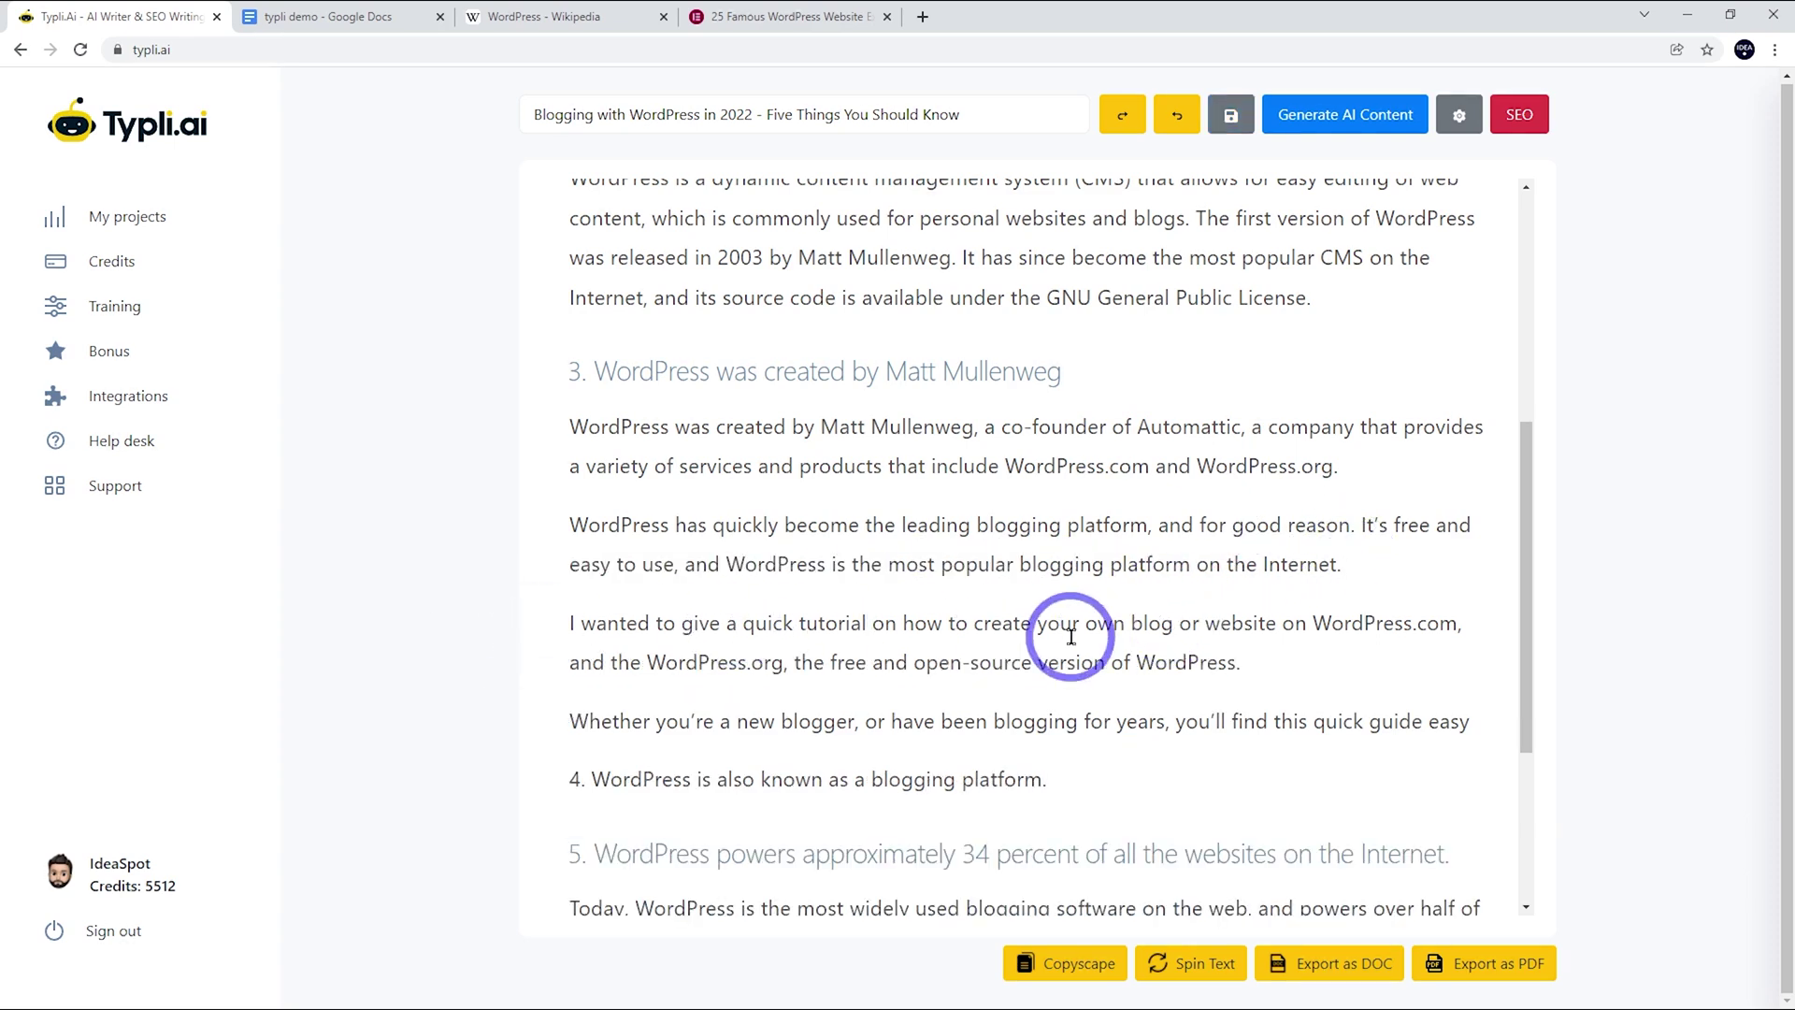
{"action": "left_click_drag", "start_coordinate": [1253, 660], "coordinate": [463, 623]}
{"action": "key", "text": "BackSpace"}
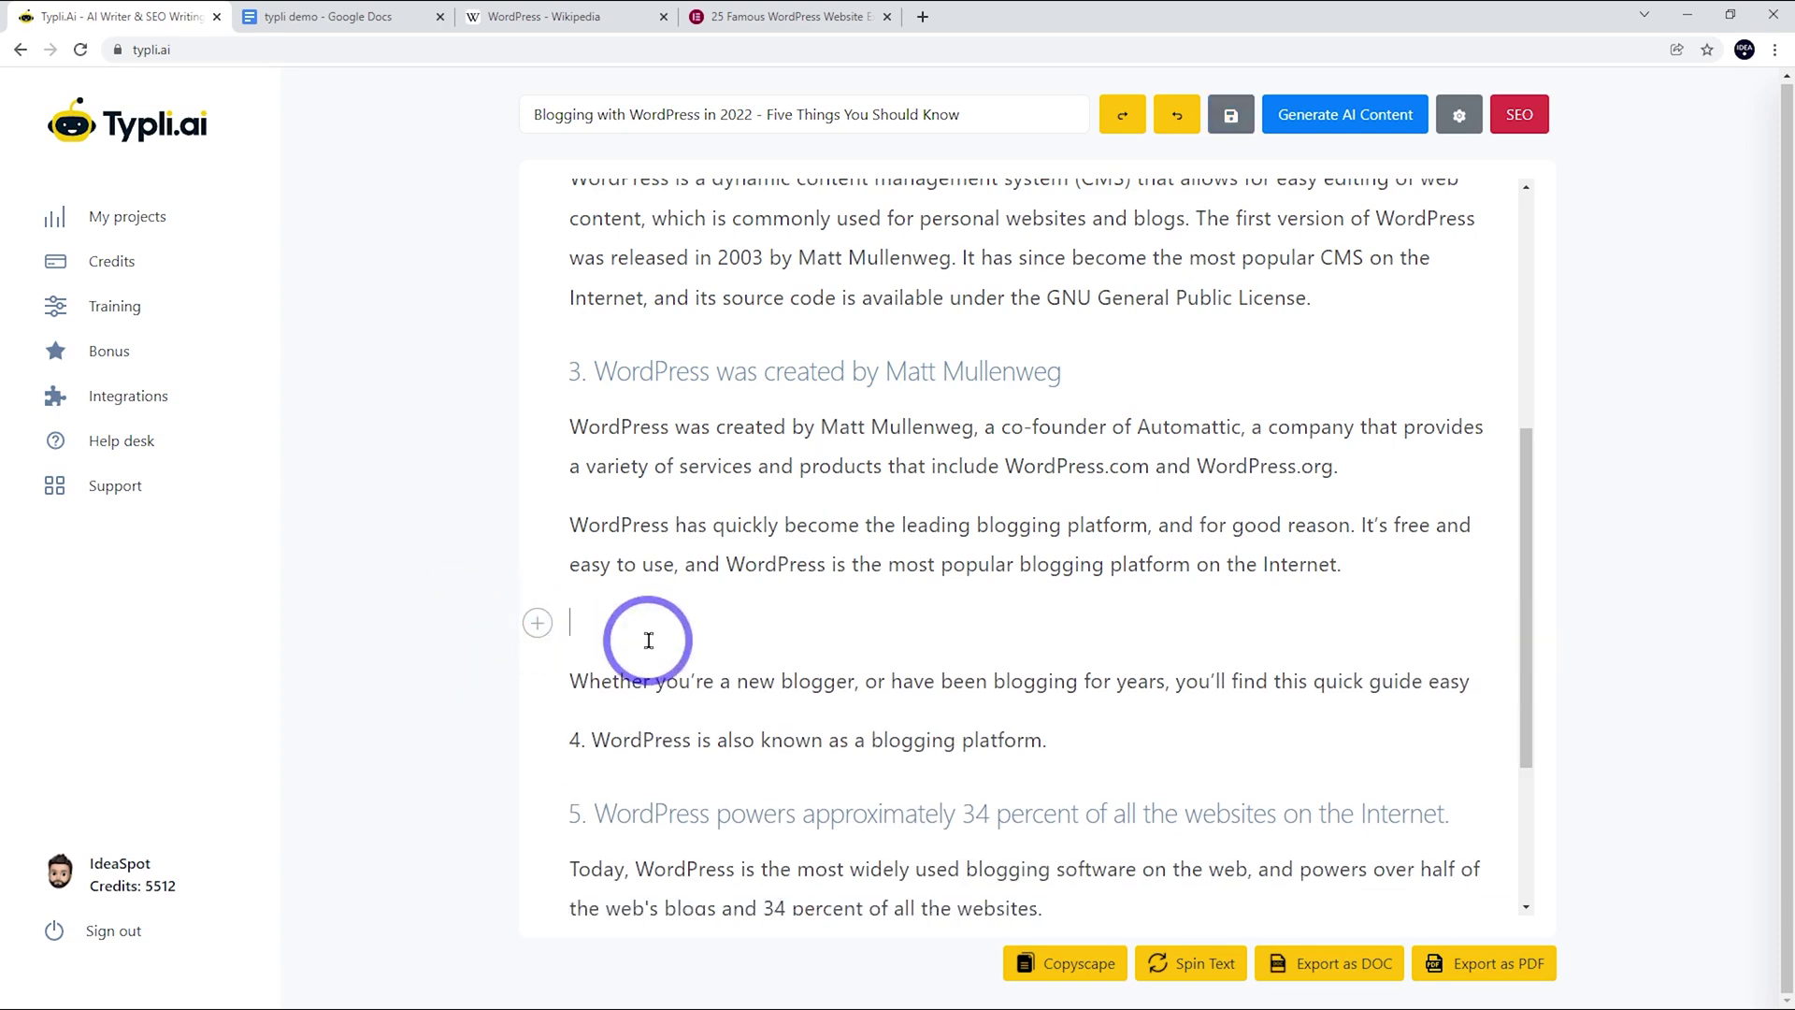
{"action": "left_click_drag", "start_coordinate": [626, 624], "coordinate": [1499, 685]}
{"action": "key", "text": "BackSpace"}
{"action": "key", "text": "BackSpace"}
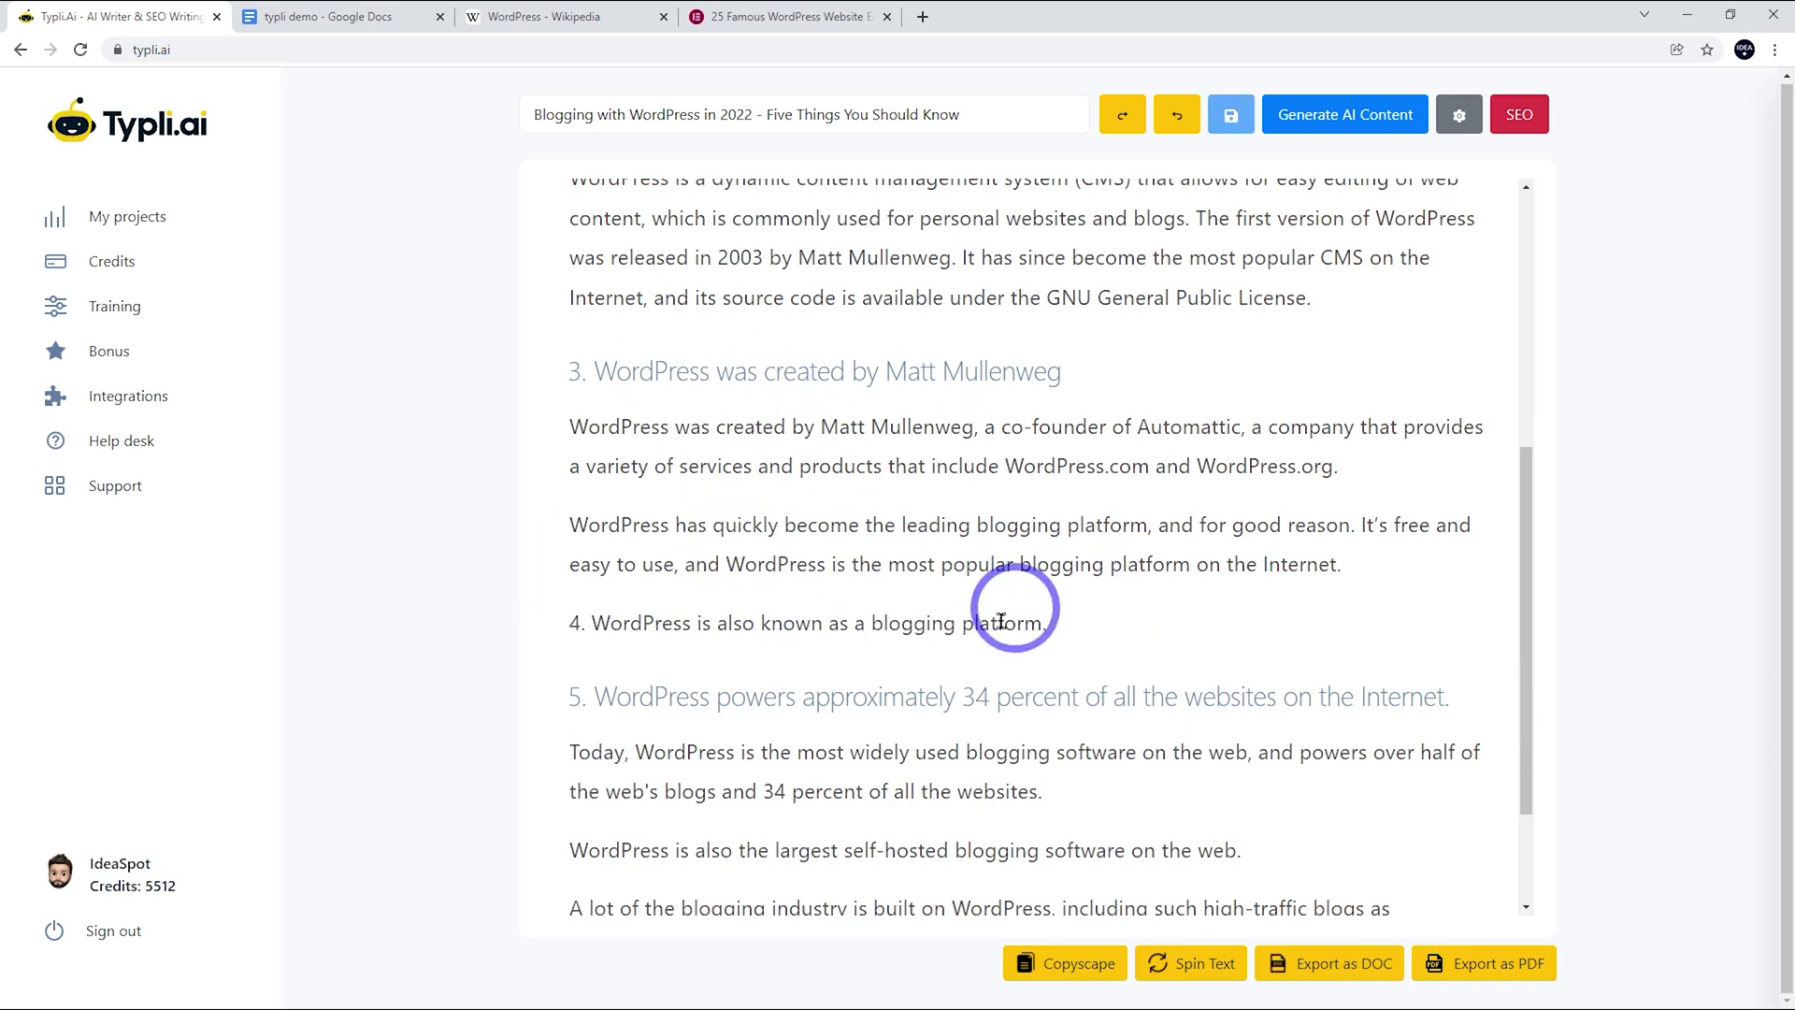
Generate AI content from fact 4 and delete the extra sentences after 'content.'
{"action": "left_click_drag", "start_coordinate": [1105, 627], "coordinate": [469, 641]}
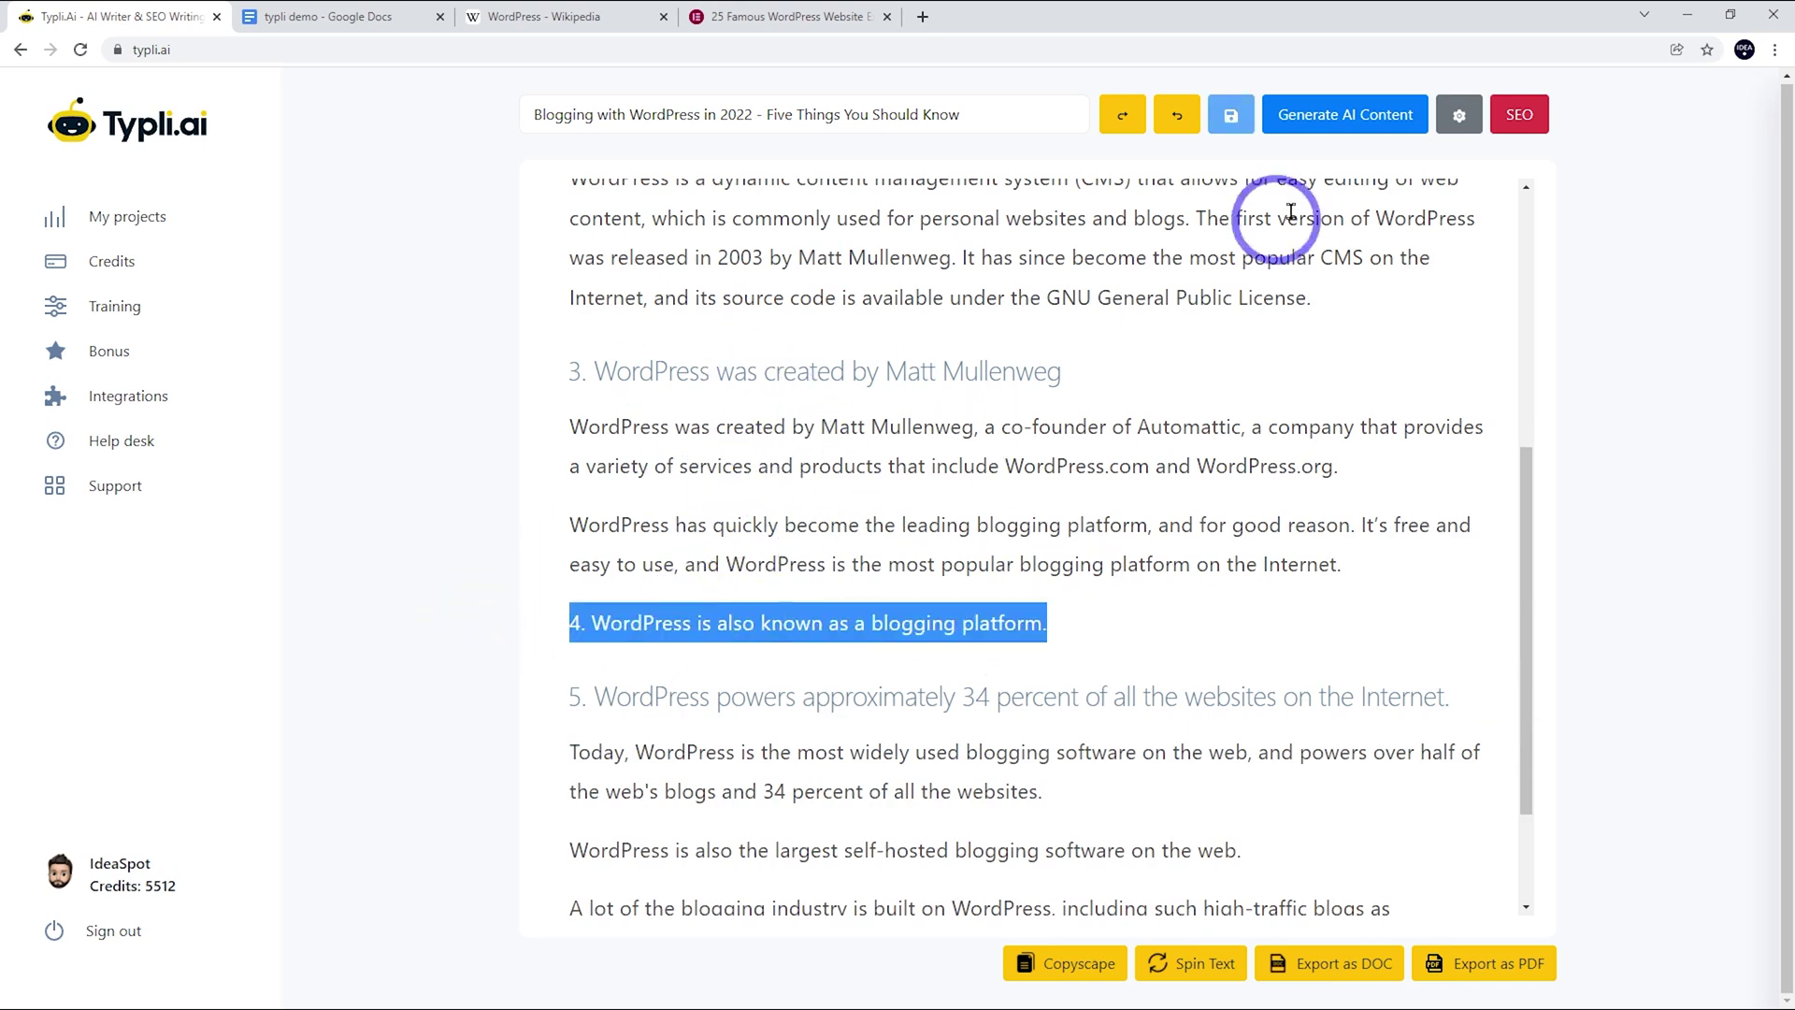
{"action": "left_click", "coordinate": [1335, 119]}
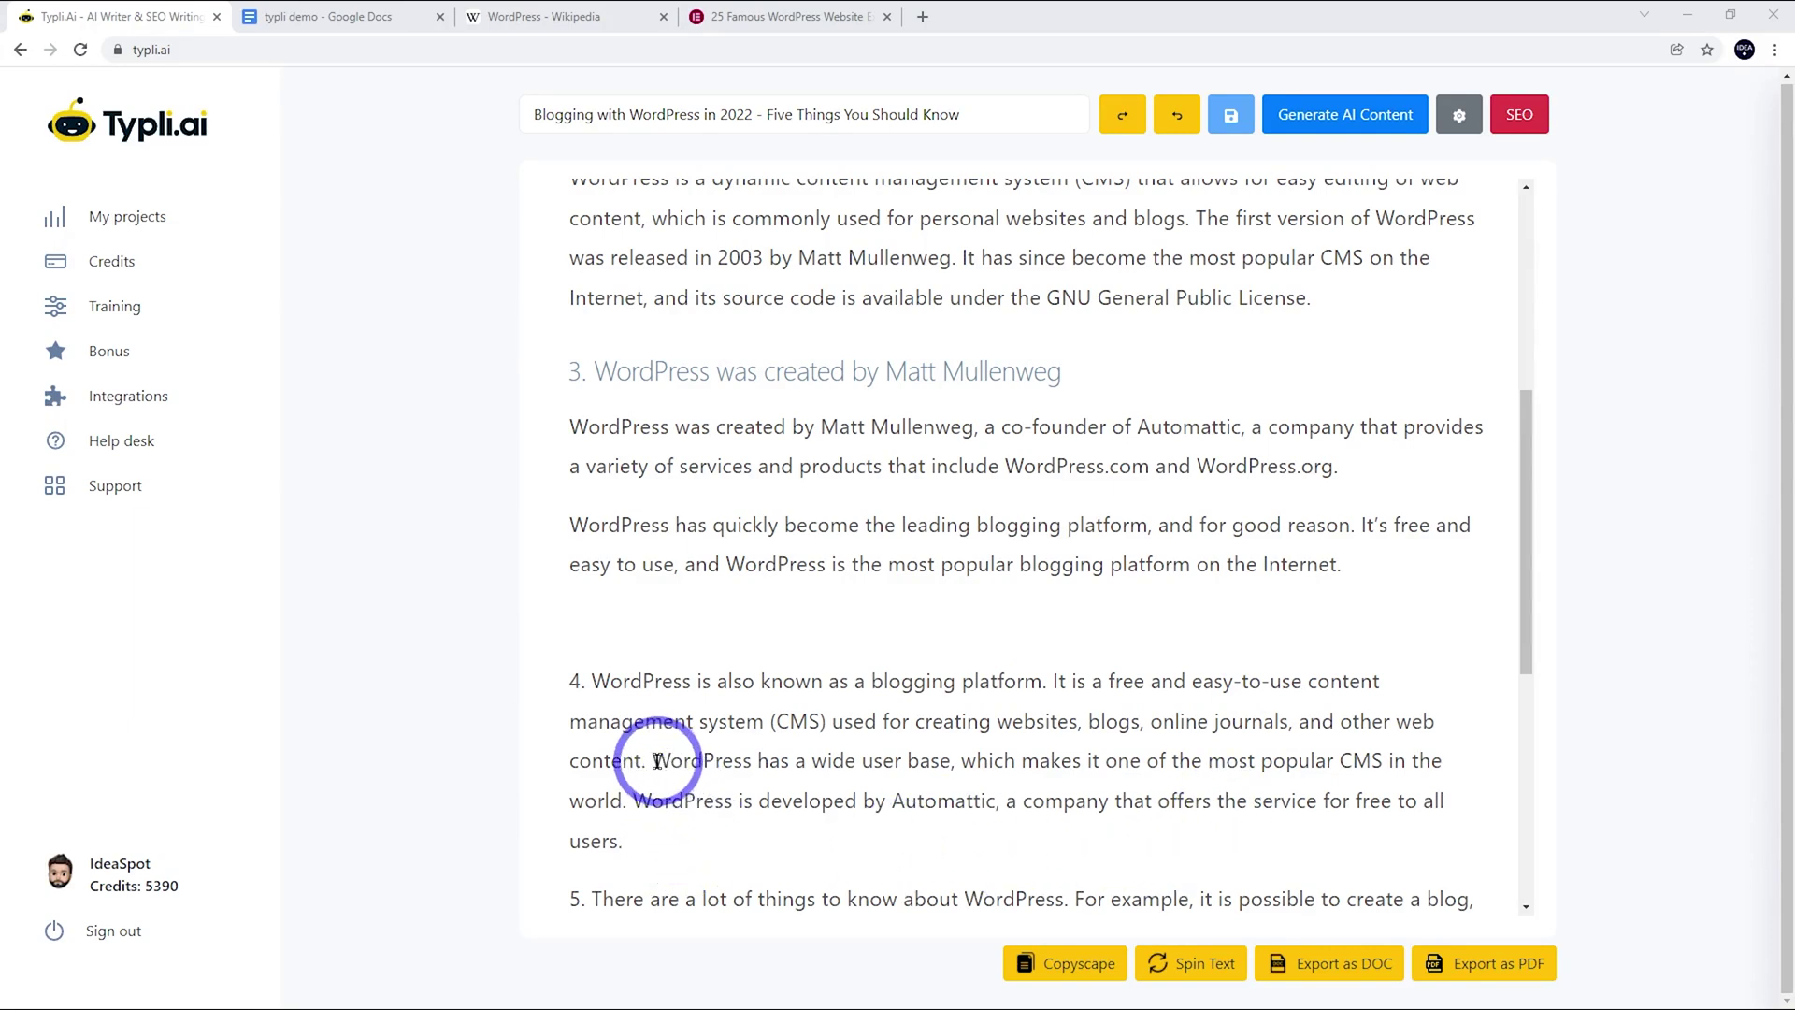
{"action": "left_click_drag", "start_coordinate": [654, 761], "coordinate": [705, 845]}
{"action": "key", "text": "BackSpace"}
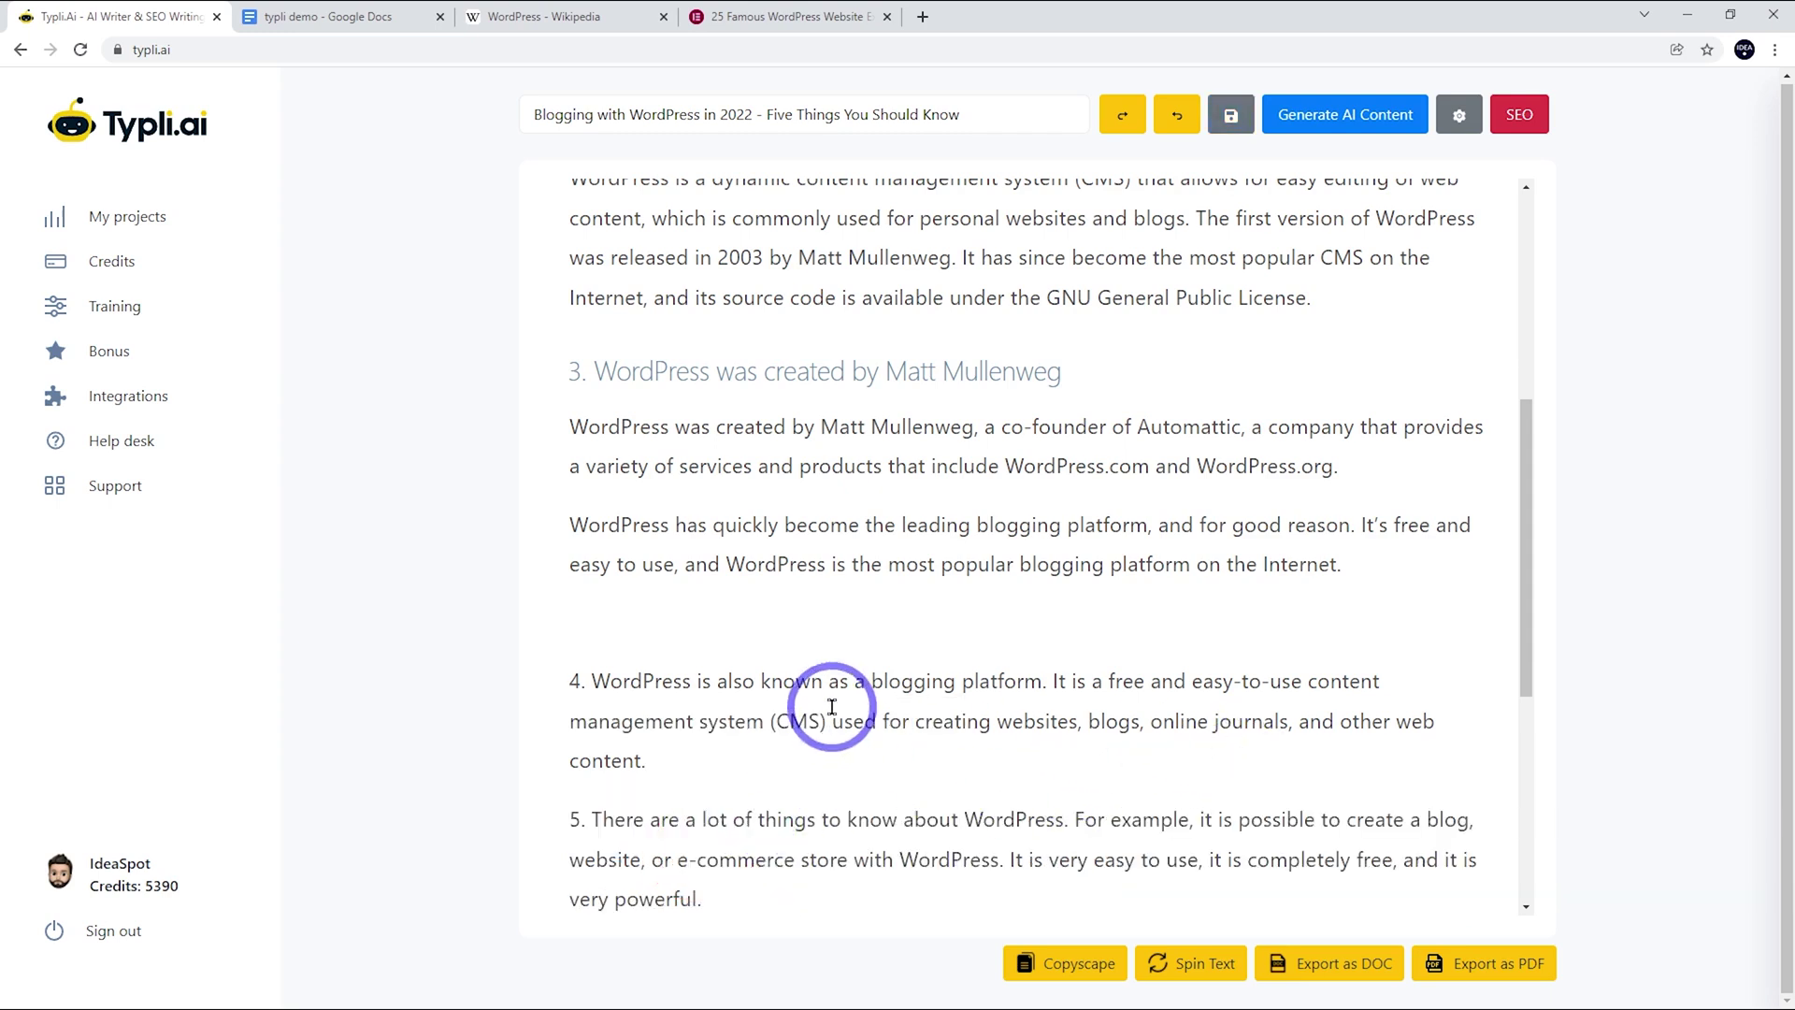
Split fact 4 from its explanation after 'blogging platform.' and make it an H3 heading
{"action": "left_click", "coordinate": [1053, 681]}
{"action": "key", "text": "Return"}
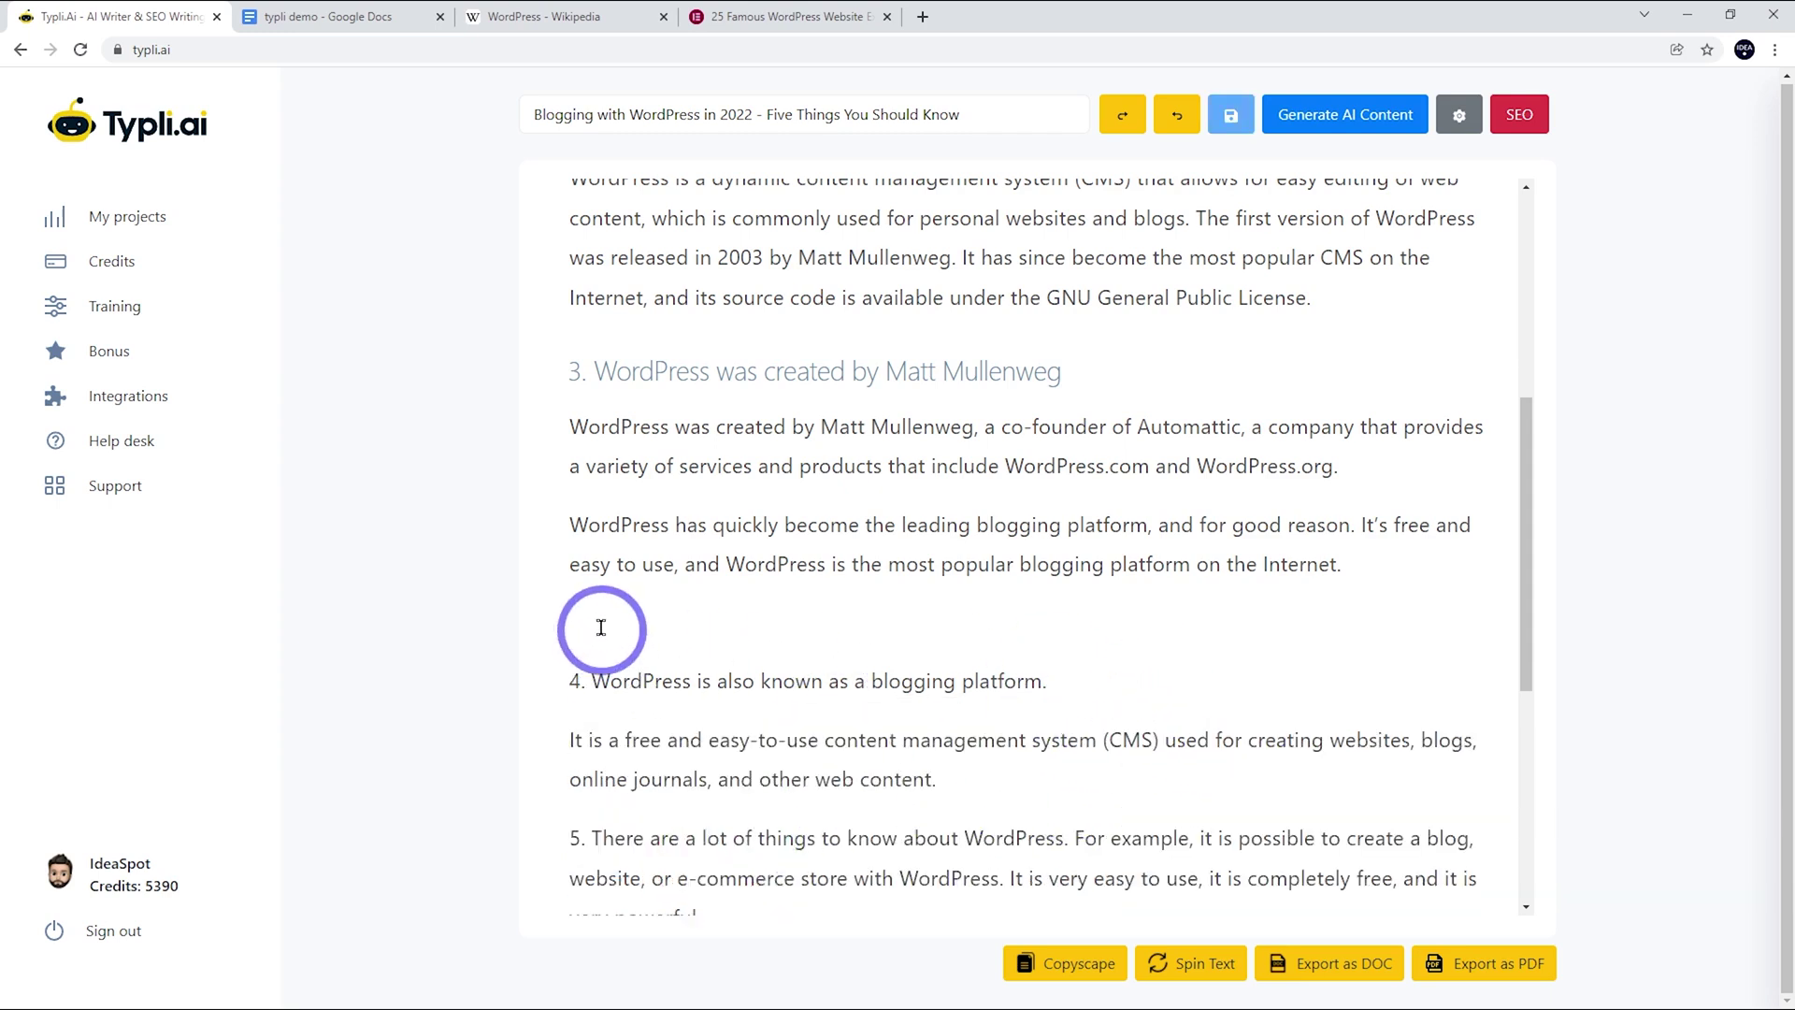
{"action": "left_click", "coordinate": [601, 628]}
{"action": "key", "text": "BackSpace"}
{"action": "left_click_drag", "start_coordinate": [1088, 622], "coordinate": [556, 625]}
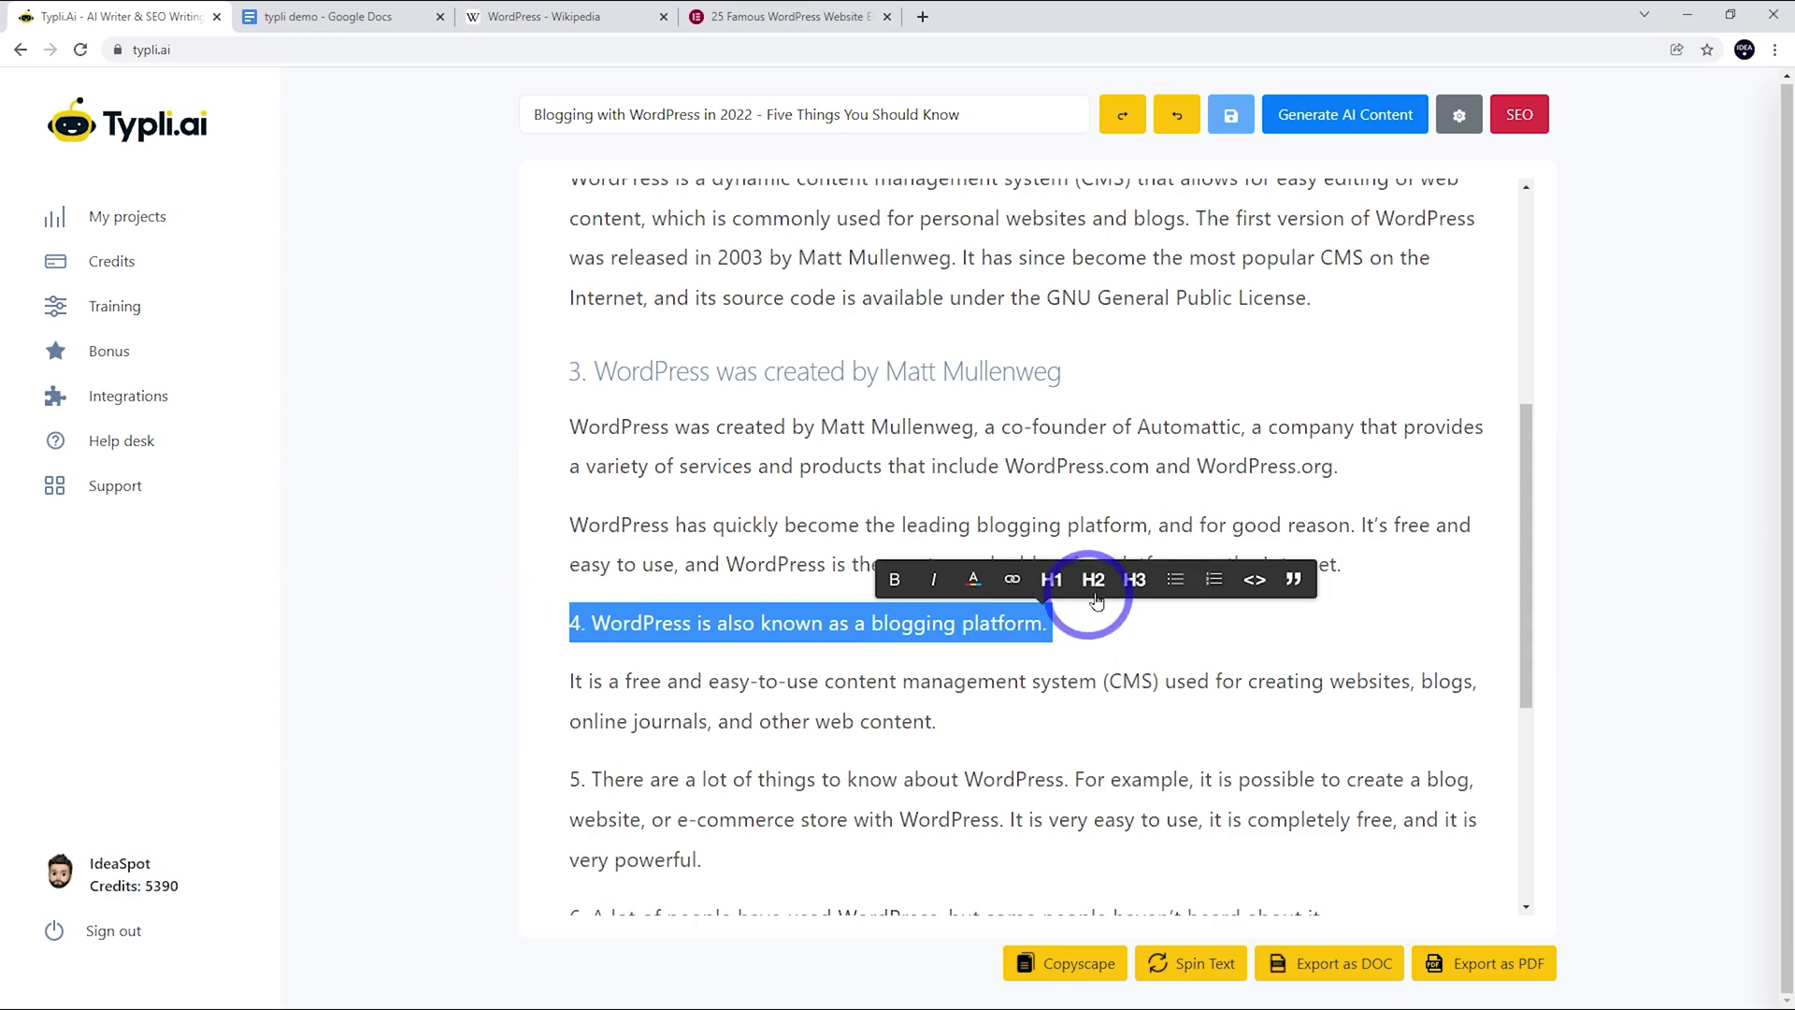
{"action": "left_click", "coordinate": [1135, 579]}
{"action": "left_click", "coordinate": [757, 563]}
{"action": "scroll", "coordinate": [655, 654], "scroll_direction": "down", "scroll_amount": 3}
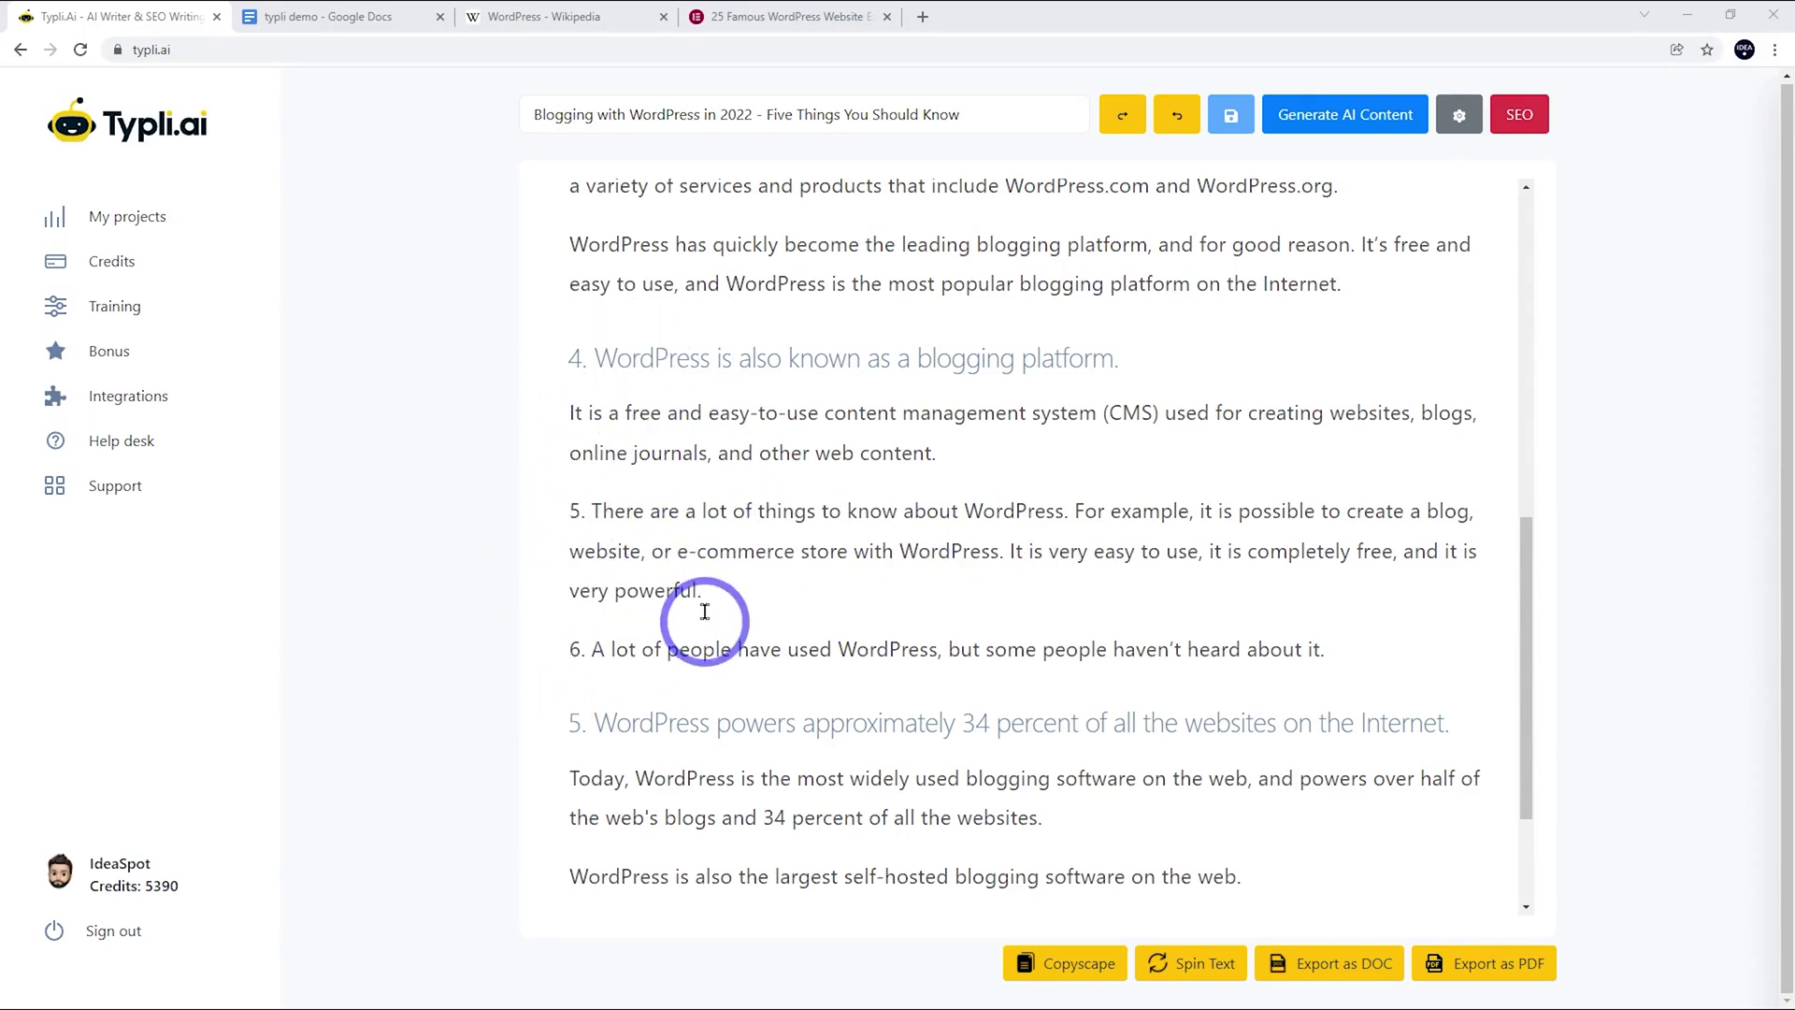
Remove the stray '5.' numbering and delete the extra point 6 sentence
{"action": "left_click", "coordinate": [598, 509]}
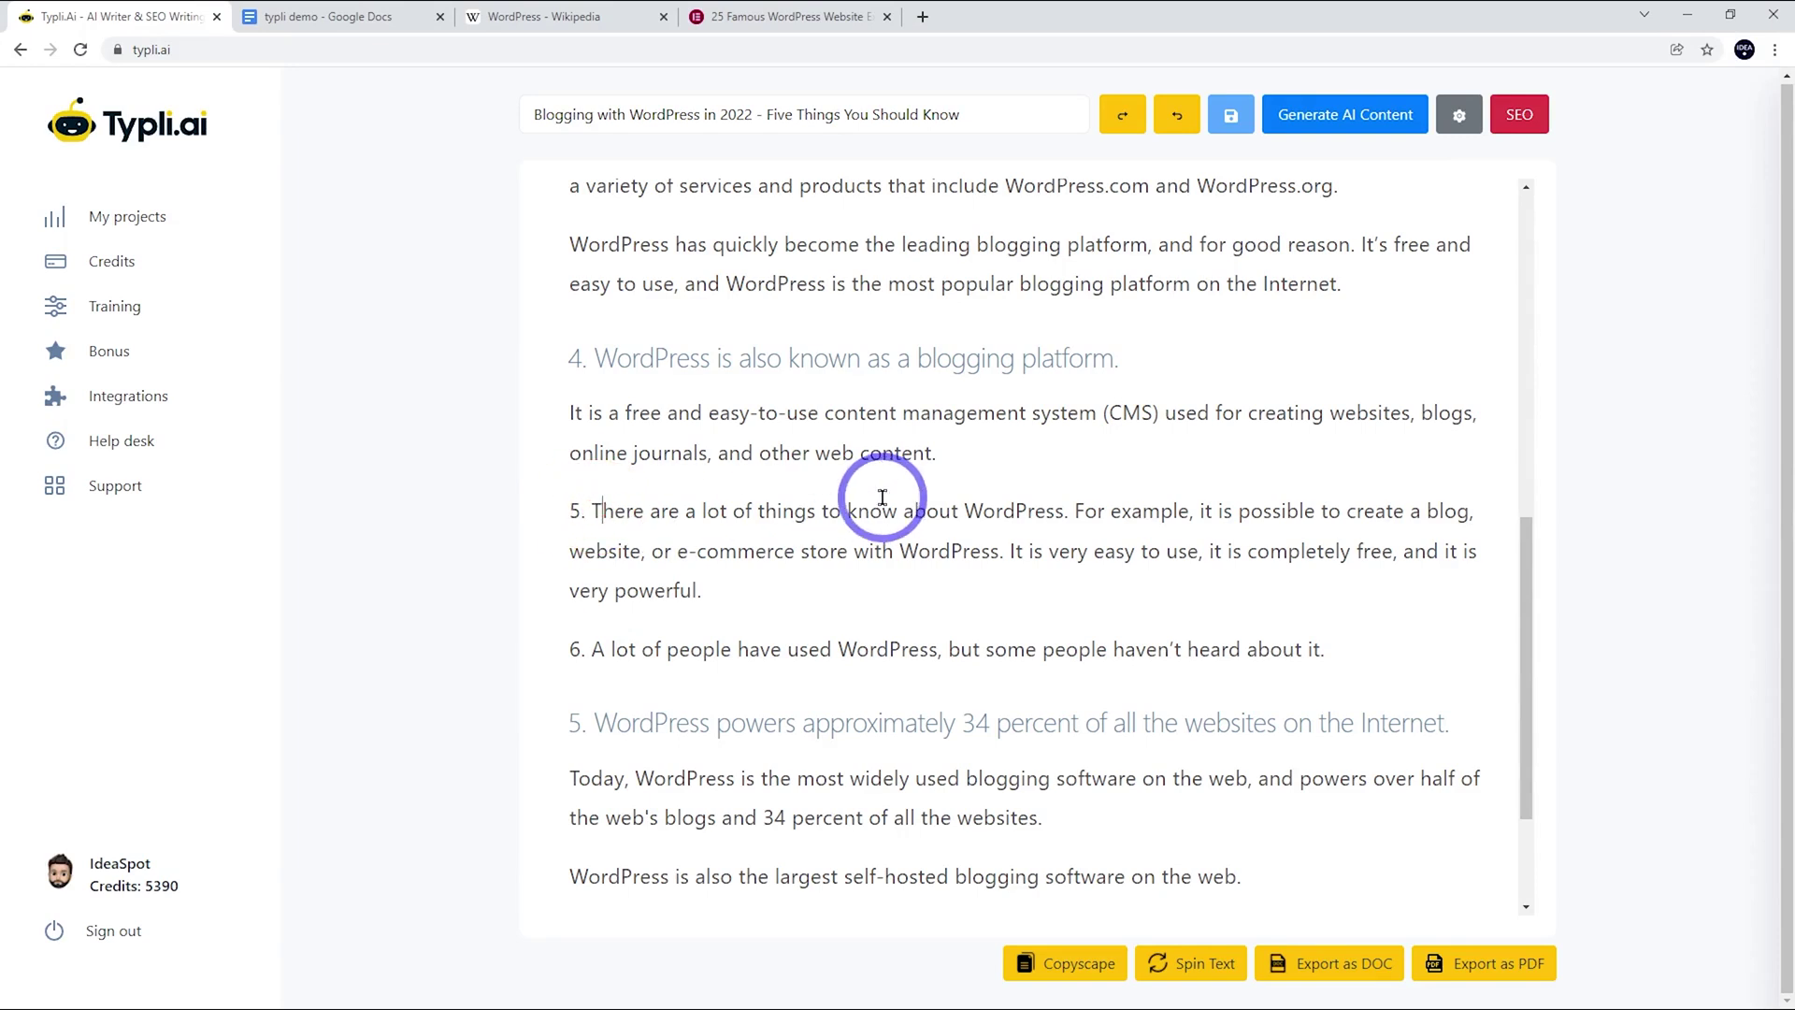
{"action": "key", "text": "BackSpace"}
{"action": "key", "text": "BackSpace"}
{"action": "key", "text": "BackSpace"}
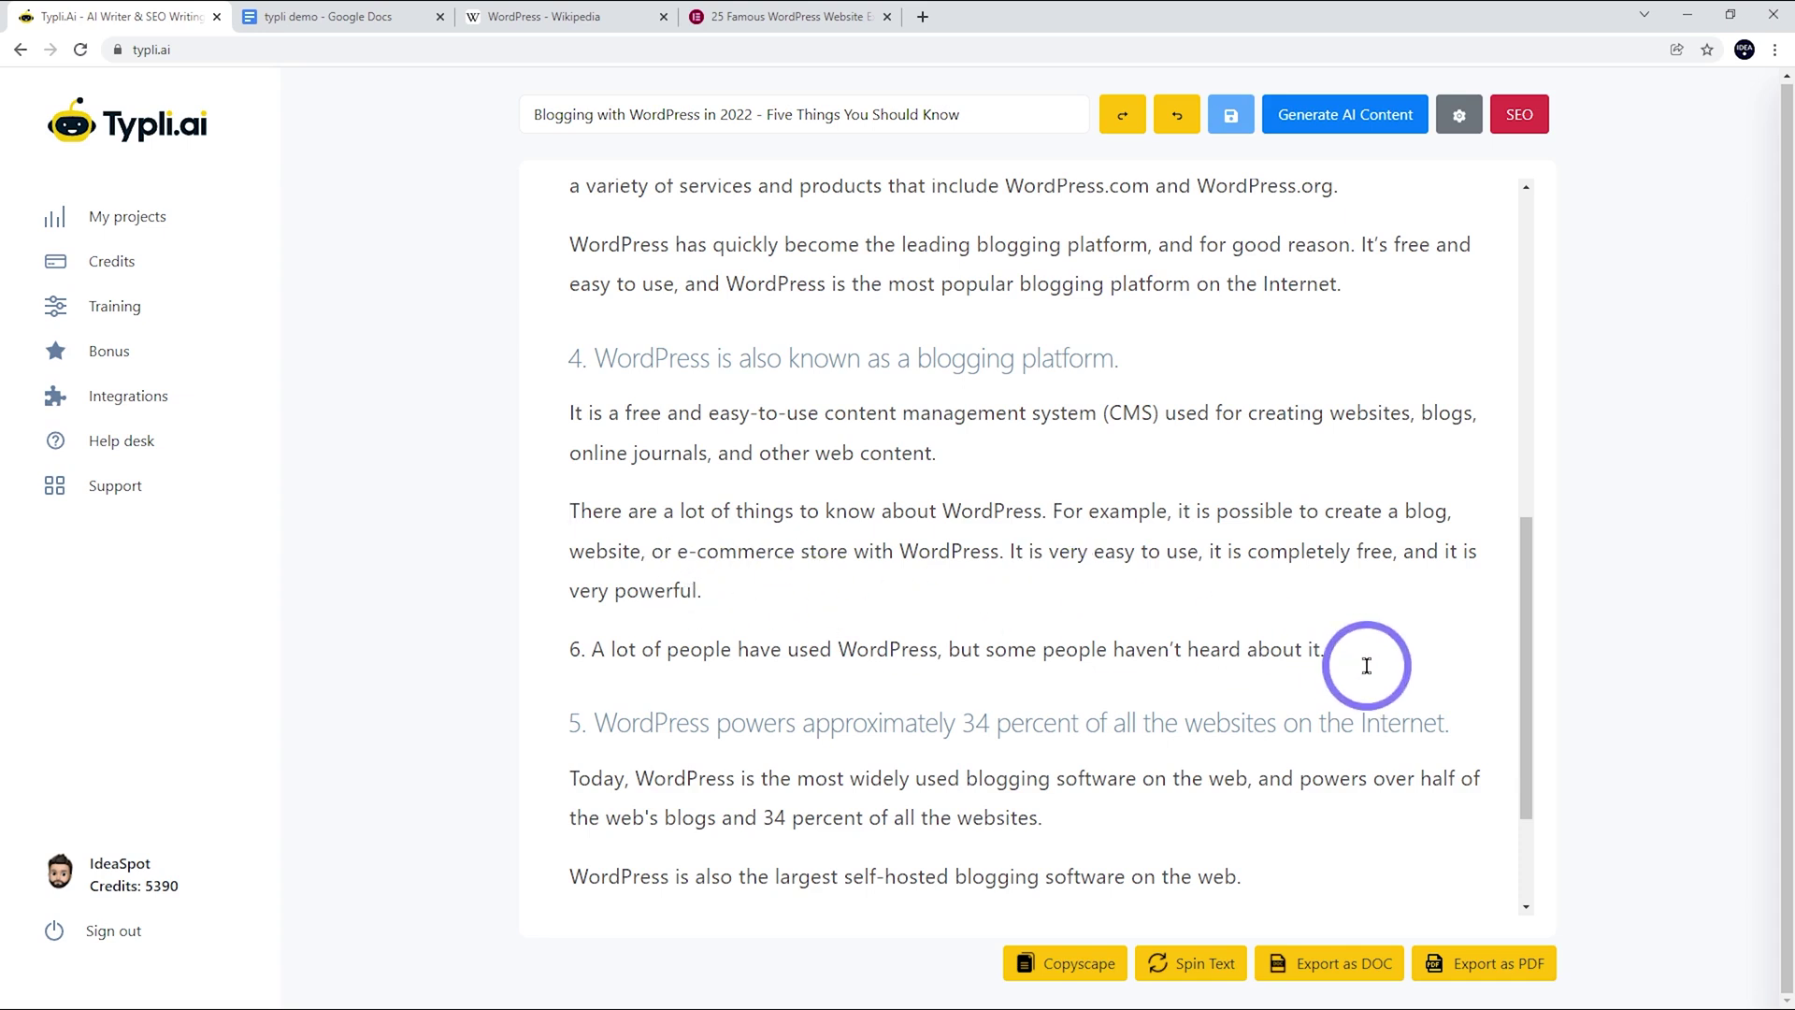
{"action": "left_click_drag", "start_coordinate": [1366, 654], "coordinate": [412, 648]}
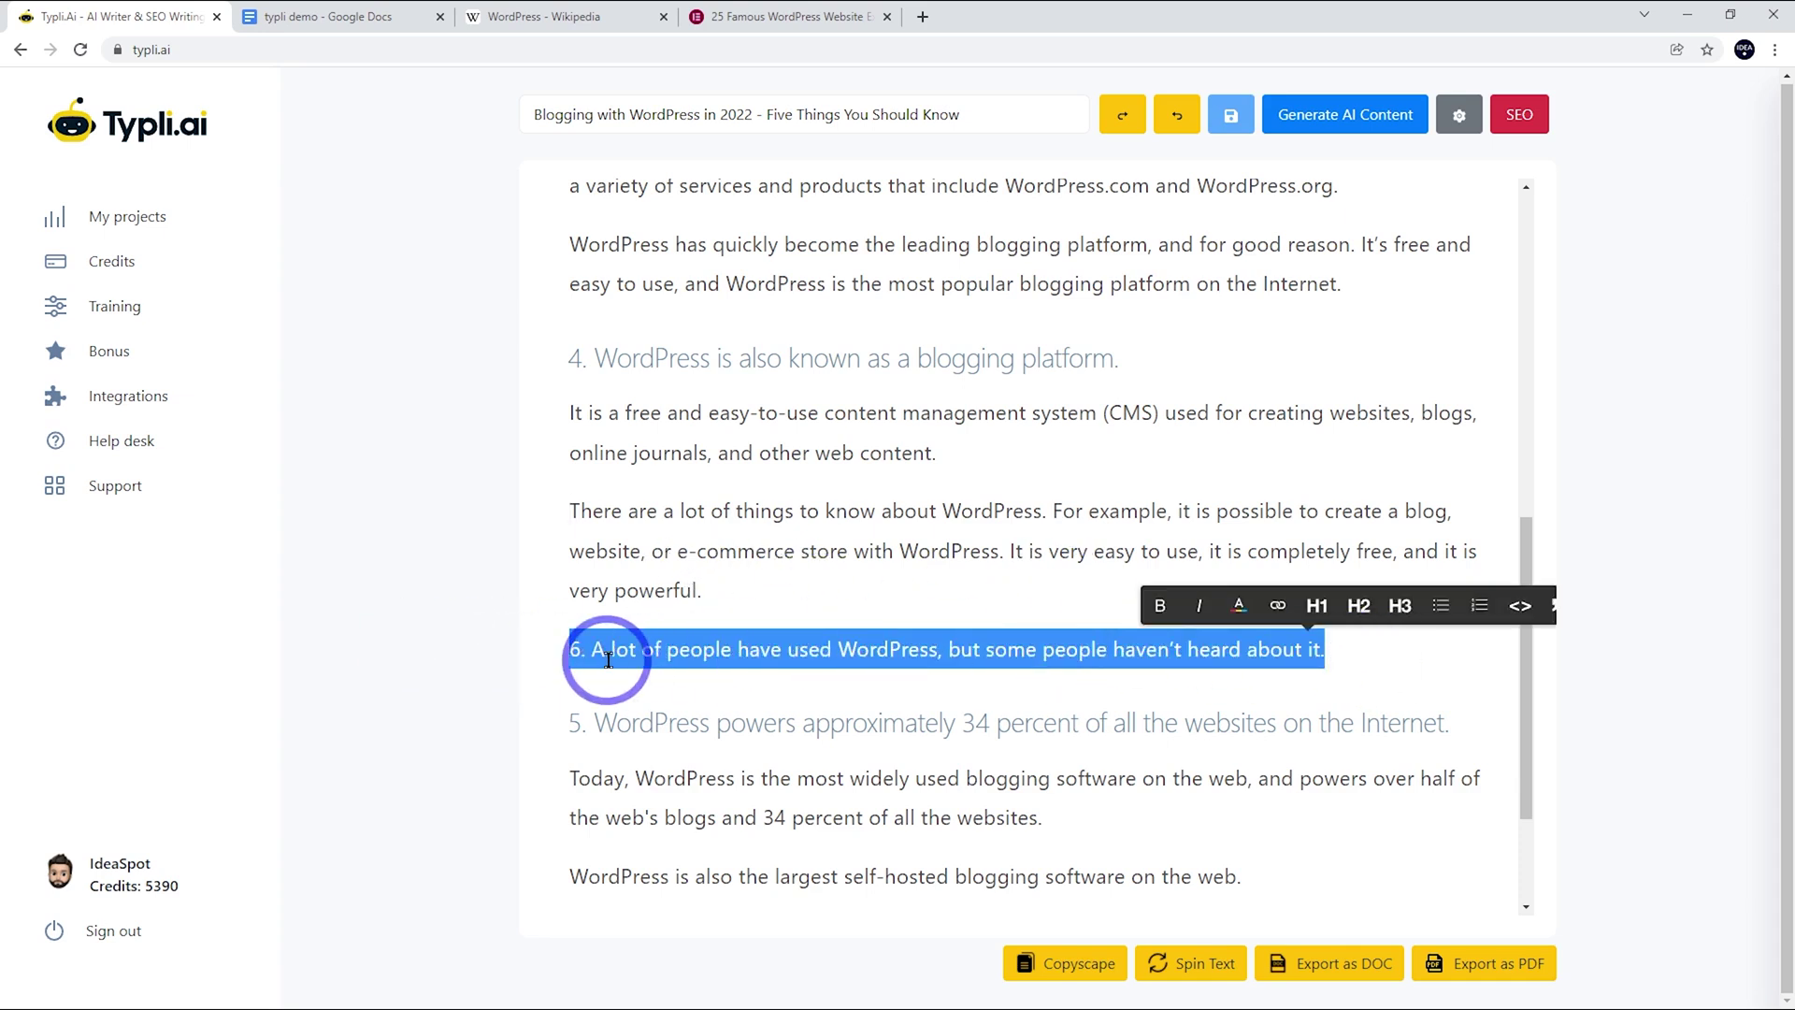
{"action": "key", "text": "BackSpace"}
{"action": "key", "text": "BackSpace"}
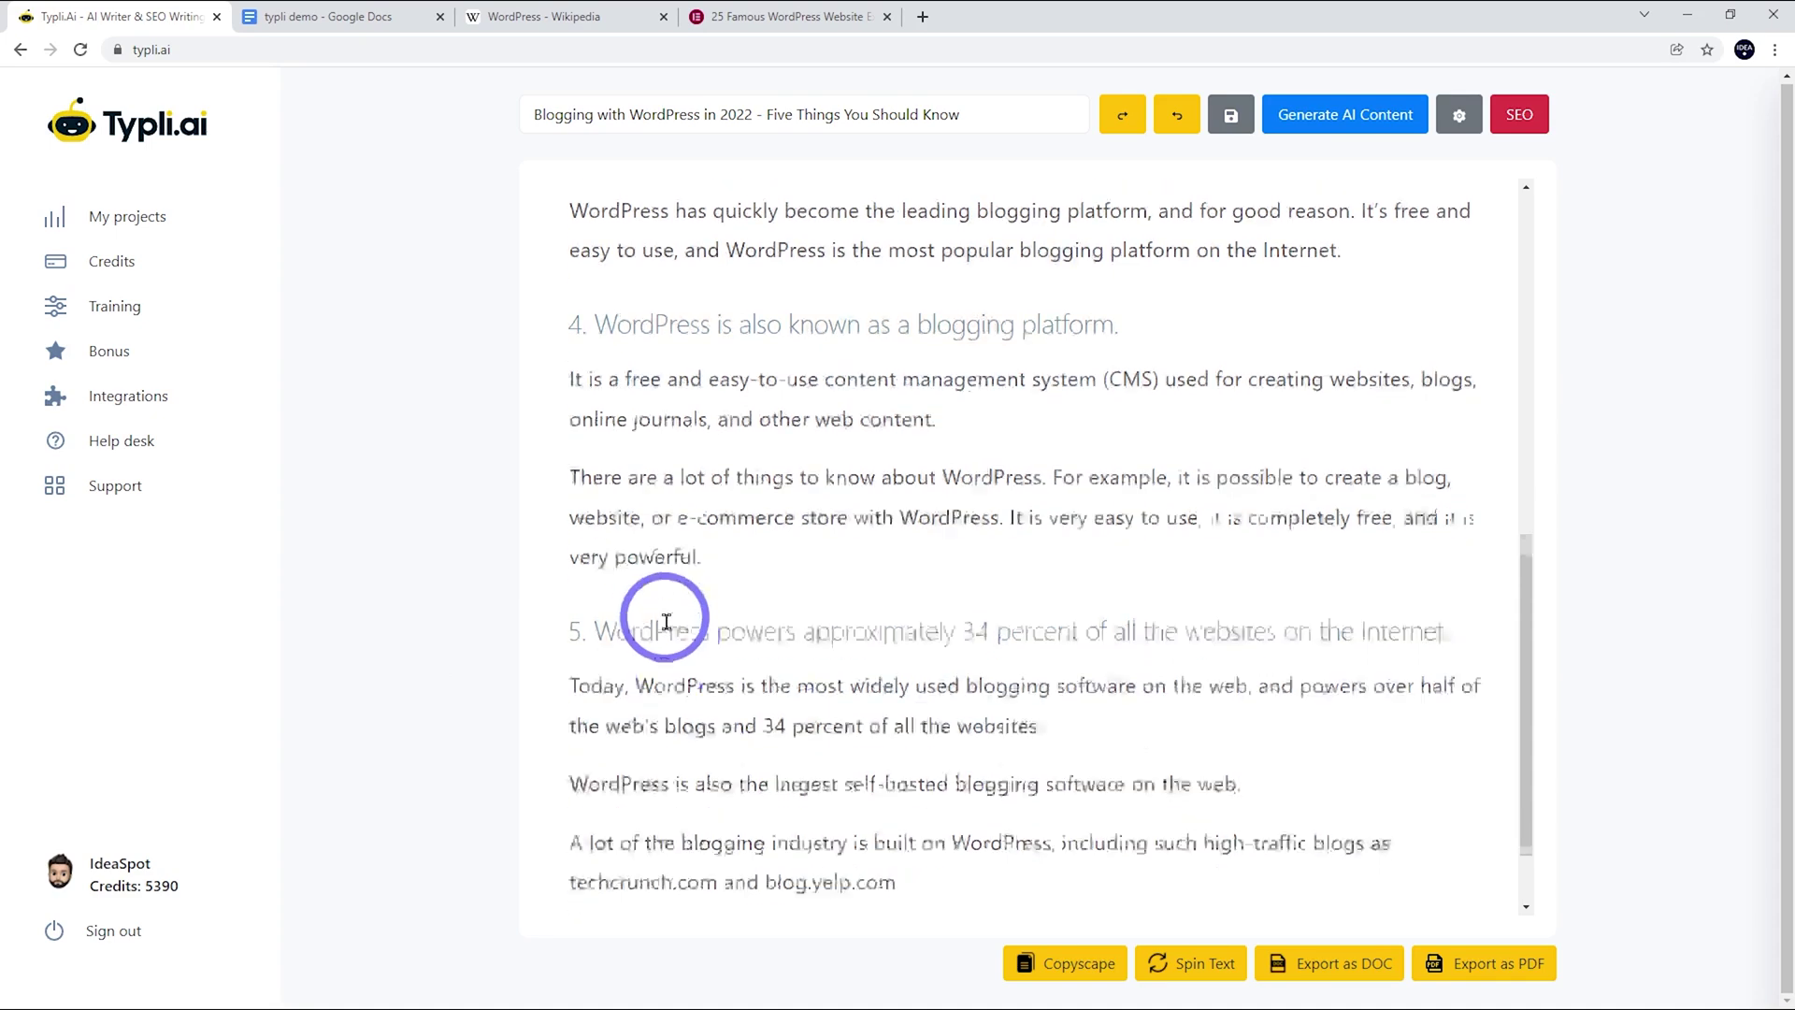
{"action": "scroll", "coordinate": [661, 729], "scroll_direction": "down", "scroll_amount": 2}
{"action": "scroll", "coordinate": [823, 819], "scroll_direction": "up", "scroll_amount": 10}
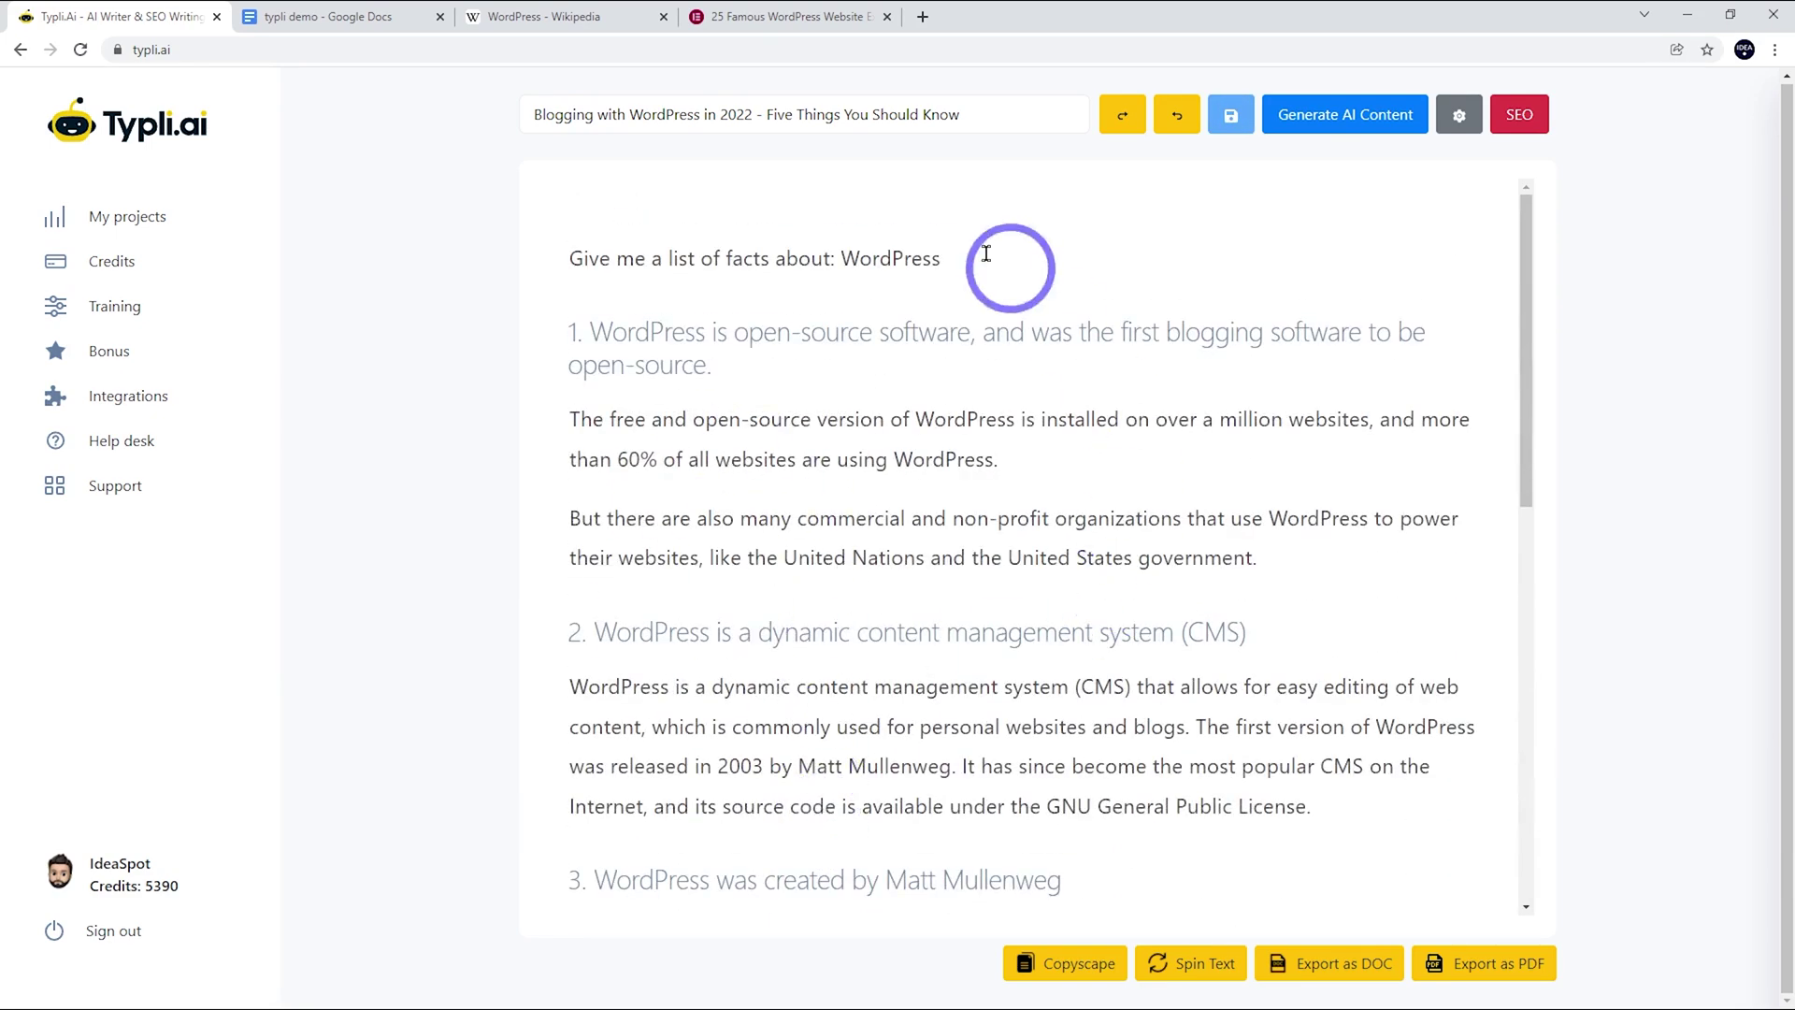
{"action": "scroll", "coordinate": [705, 464], "scroll_direction": "down", "scroll_amount": 10}
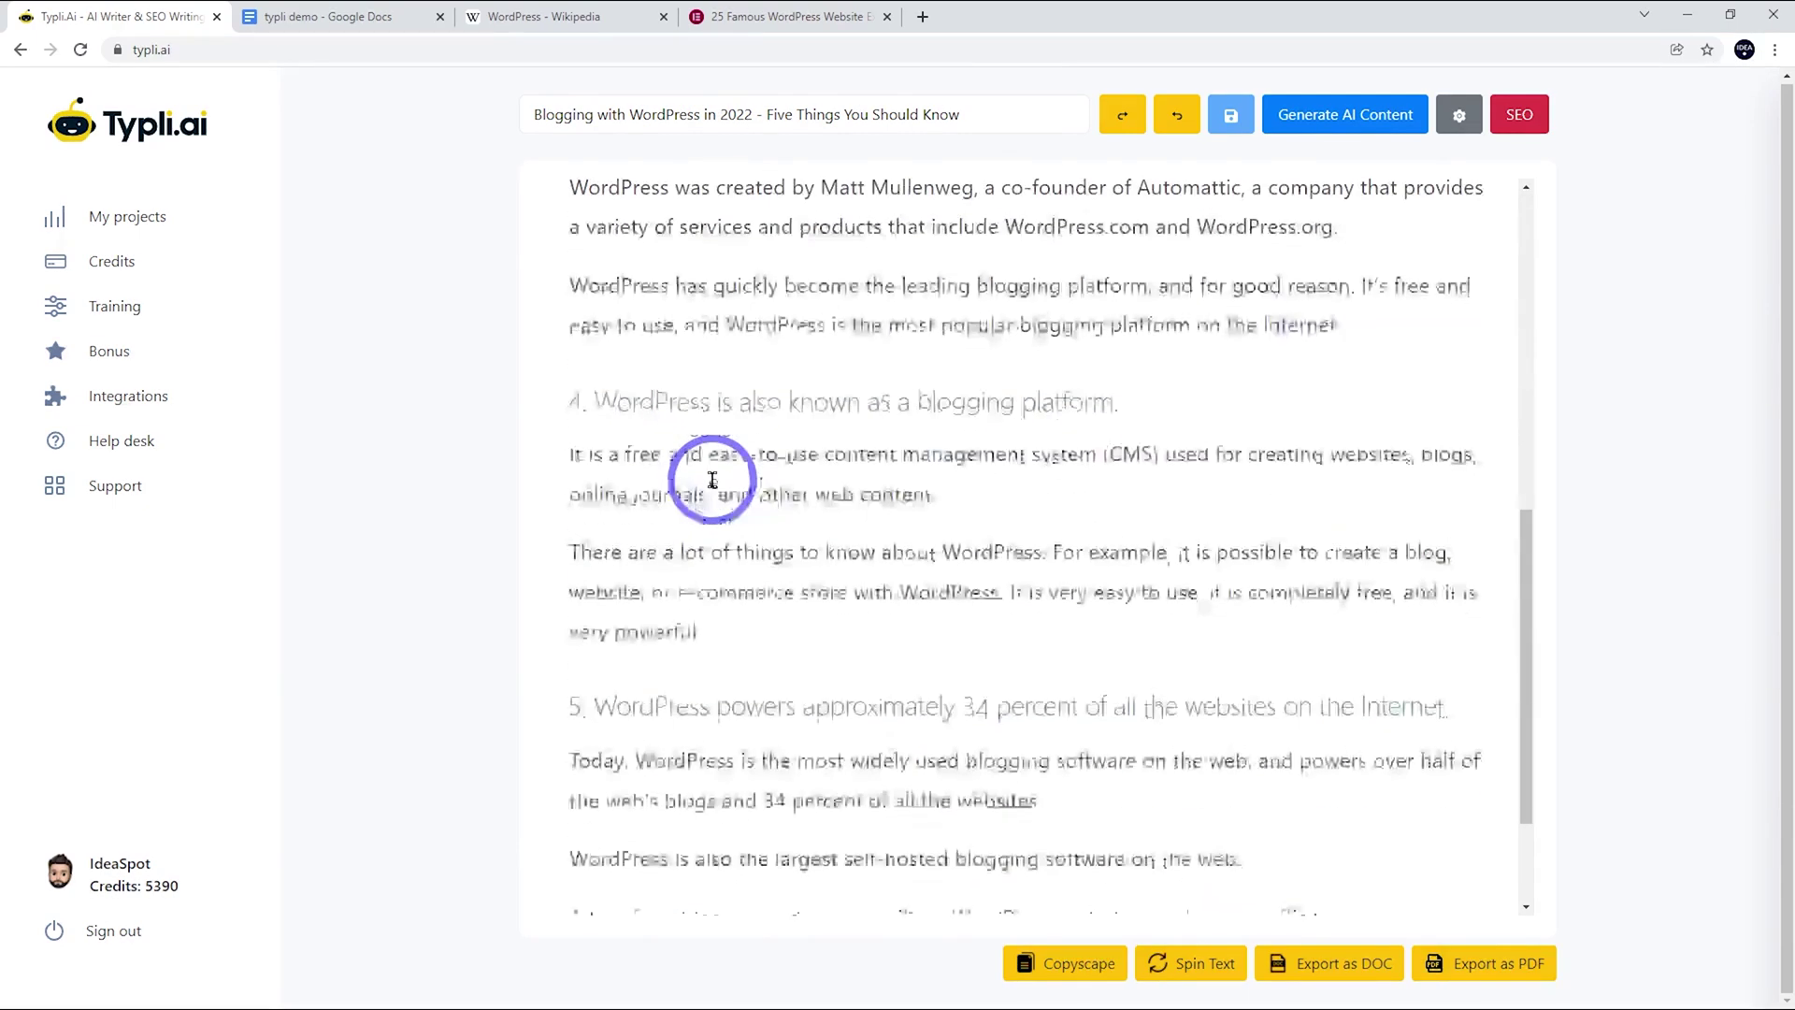
{"action": "scroll", "coordinate": [737, 472], "scroll_direction": "up", "scroll_amount": 9}
{"action": "scroll", "coordinate": [737, 472], "scroll_direction": "up", "scroll_amount": 1}
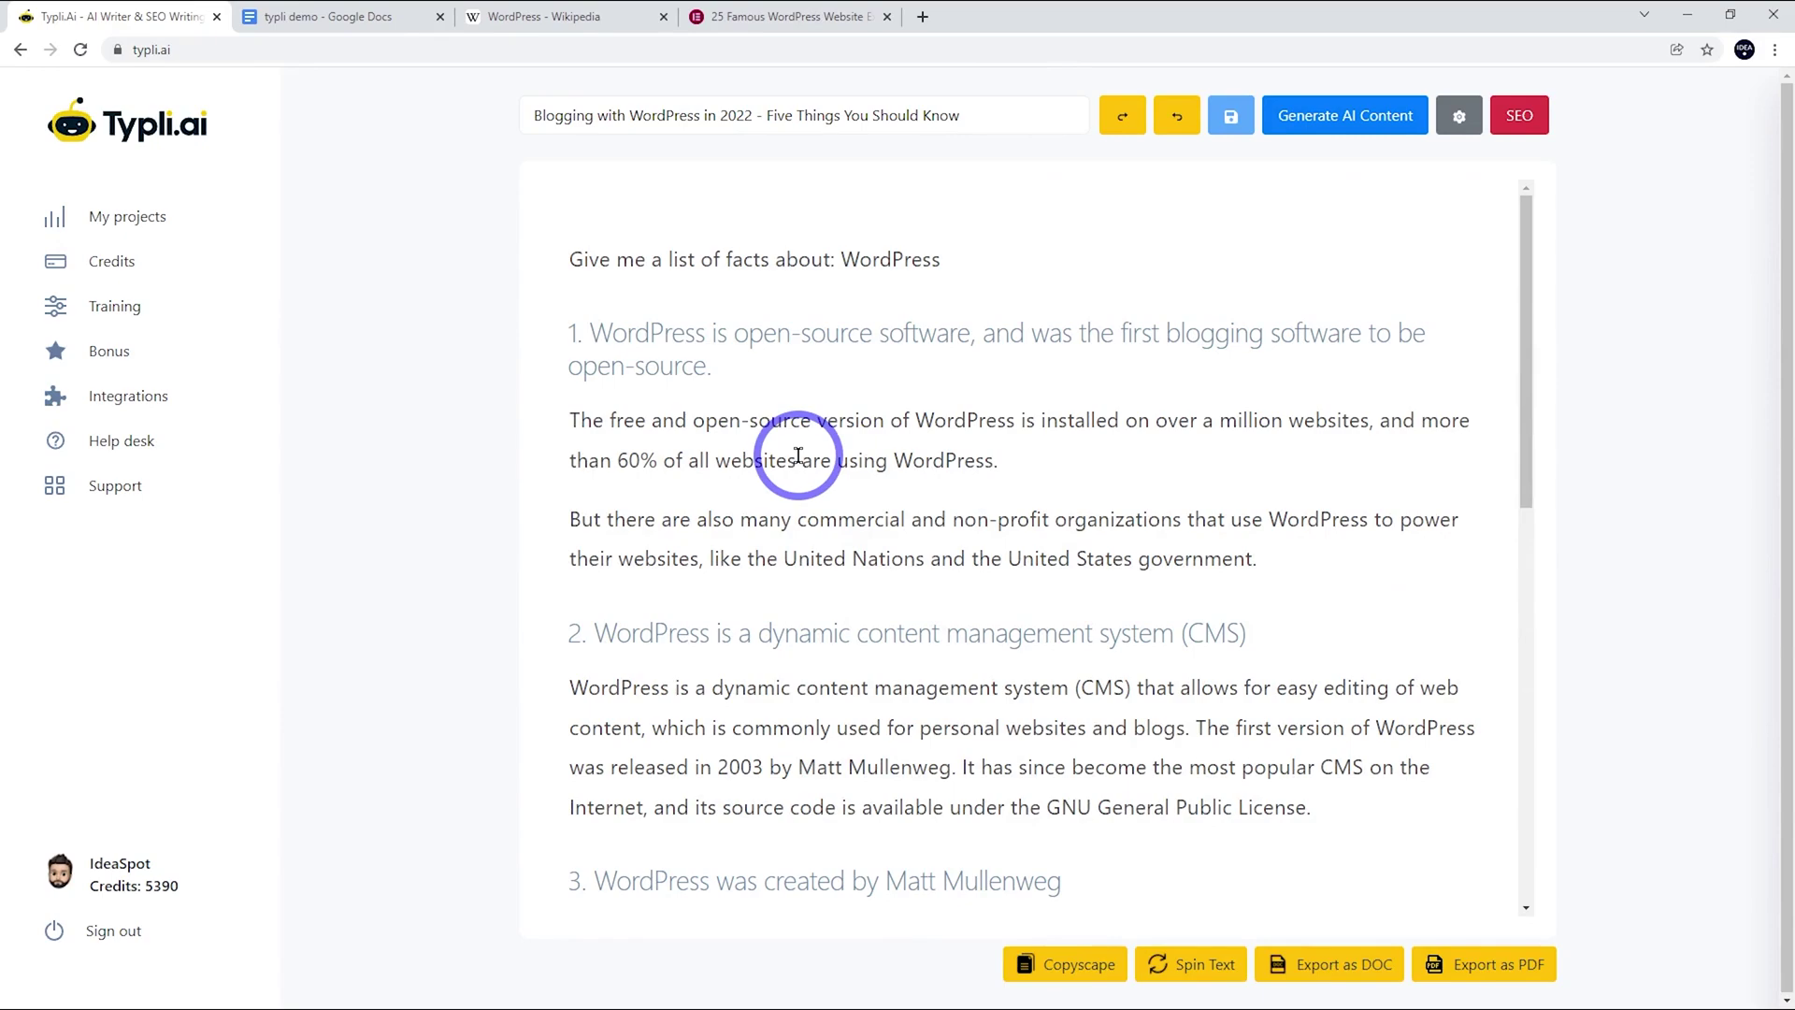
{"action": "scroll", "coordinate": [802, 449], "scroll_direction": "down", "scroll_amount": 10}
{"action": "scroll", "coordinate": [799, 452], "scroll_direction": "up", "scroll_amount": 10}
{"action": "scroll", "coordinate": [799, 451], "scroll_direction": "down", "scroll_amount": 6}
{"action": "scroll", "coordinate": [801, 441], "scroll_direction": "up", "scroll_amount": 6}
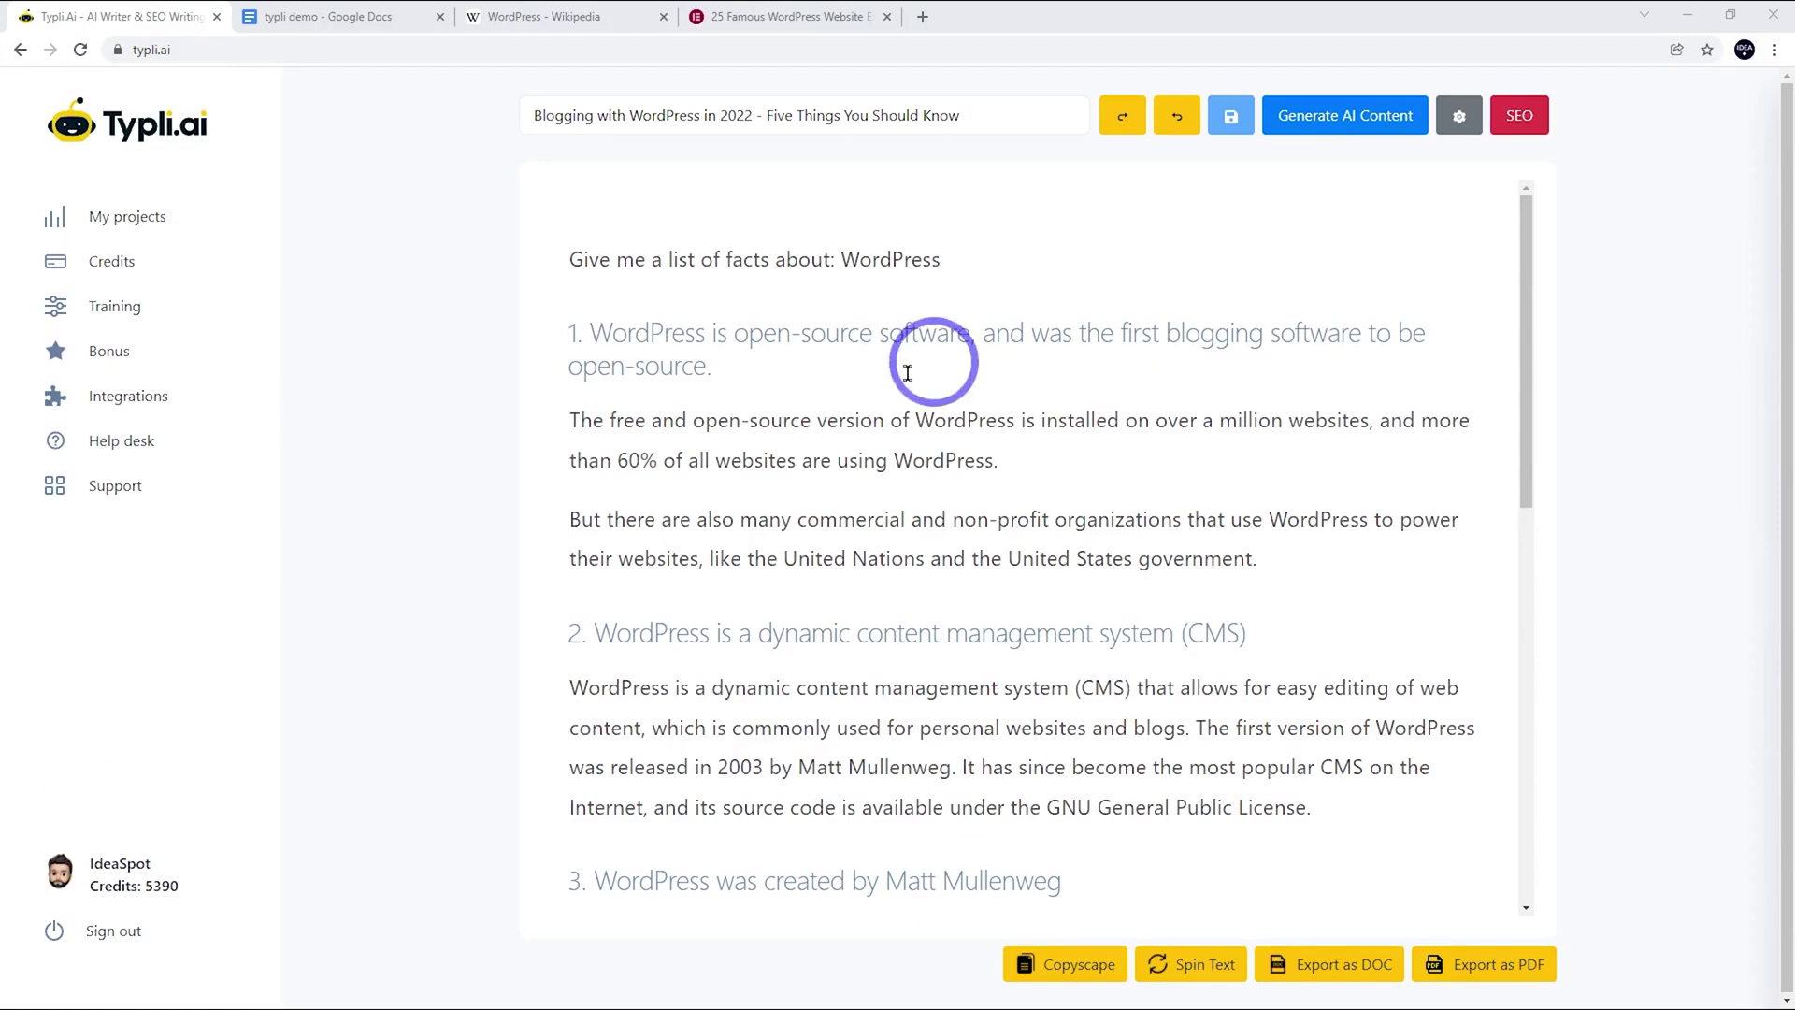
{"action": "scroll", "coordinate": [730, 608], "scroll_direction": "down", "scroll_amount": 3}
{"action": "scroll", "coordinate": [751, 554], "scroll_direction": "up", "scroll_amount": 1}
{"action": "scroll", "coordinate": [750, 555], "scroll_direction": "up", "scroll_amount": 2}
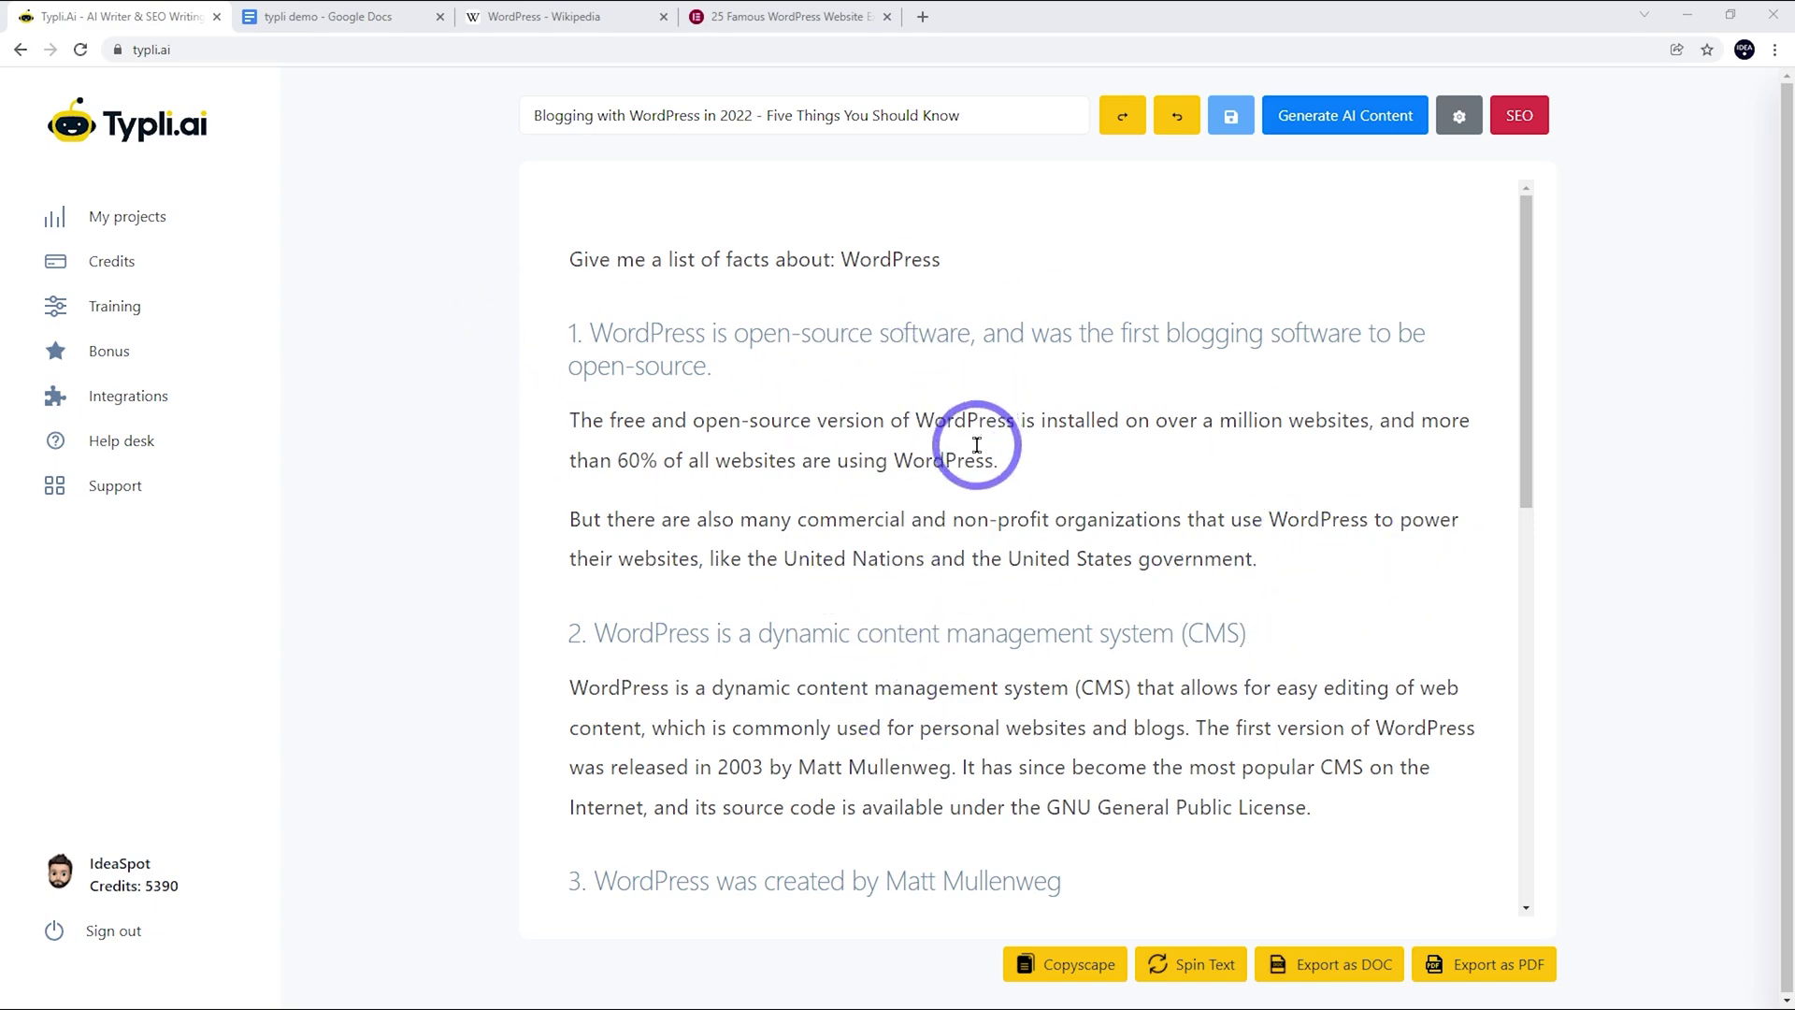
{"action": "scroll", "coordinate": [963, 463], "scroll_direction": "down", "scroll_amount": 4}
{"action": "scroll", "coordinate": [971, 480], "scroll_direction": "up", "scroll_amount": 4}
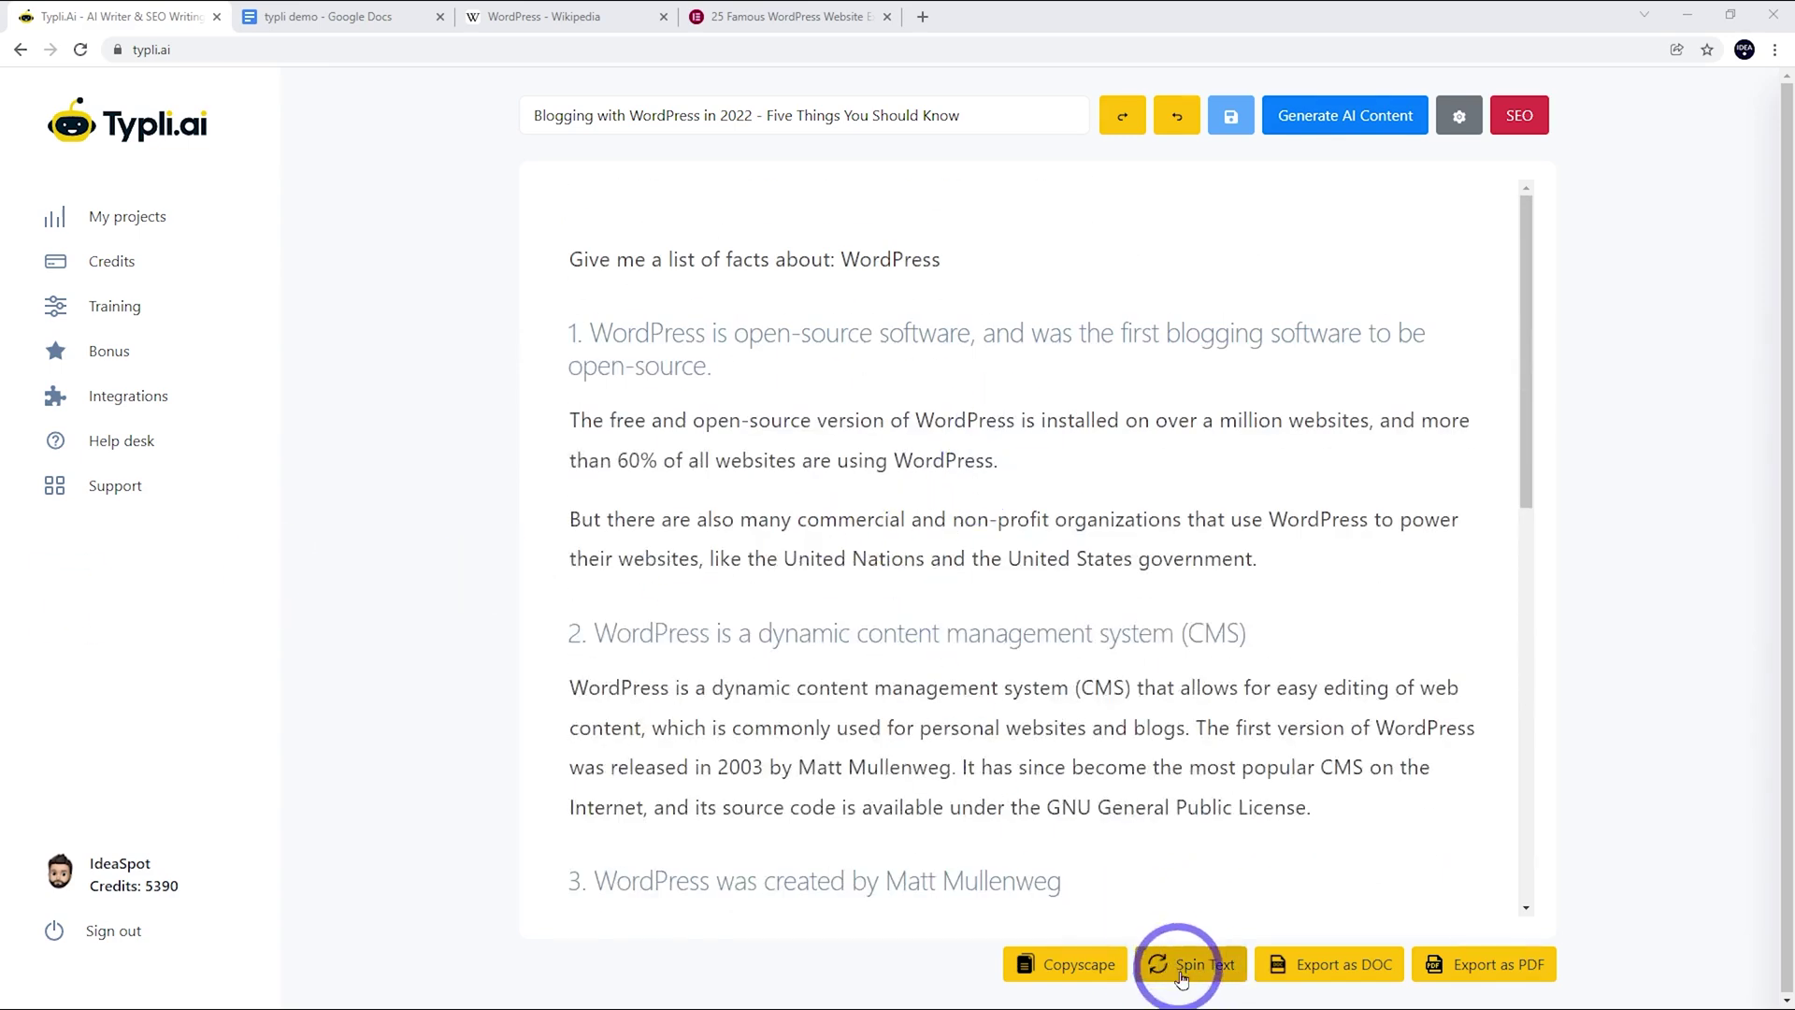
Copy the Elementor article's 'Yet, the thing is' paragraph onto a new last line of the draft
{"action": "scroll", "coordinate": [1015, 593], "scroll_direction": "down", "scroll_amount": 10}
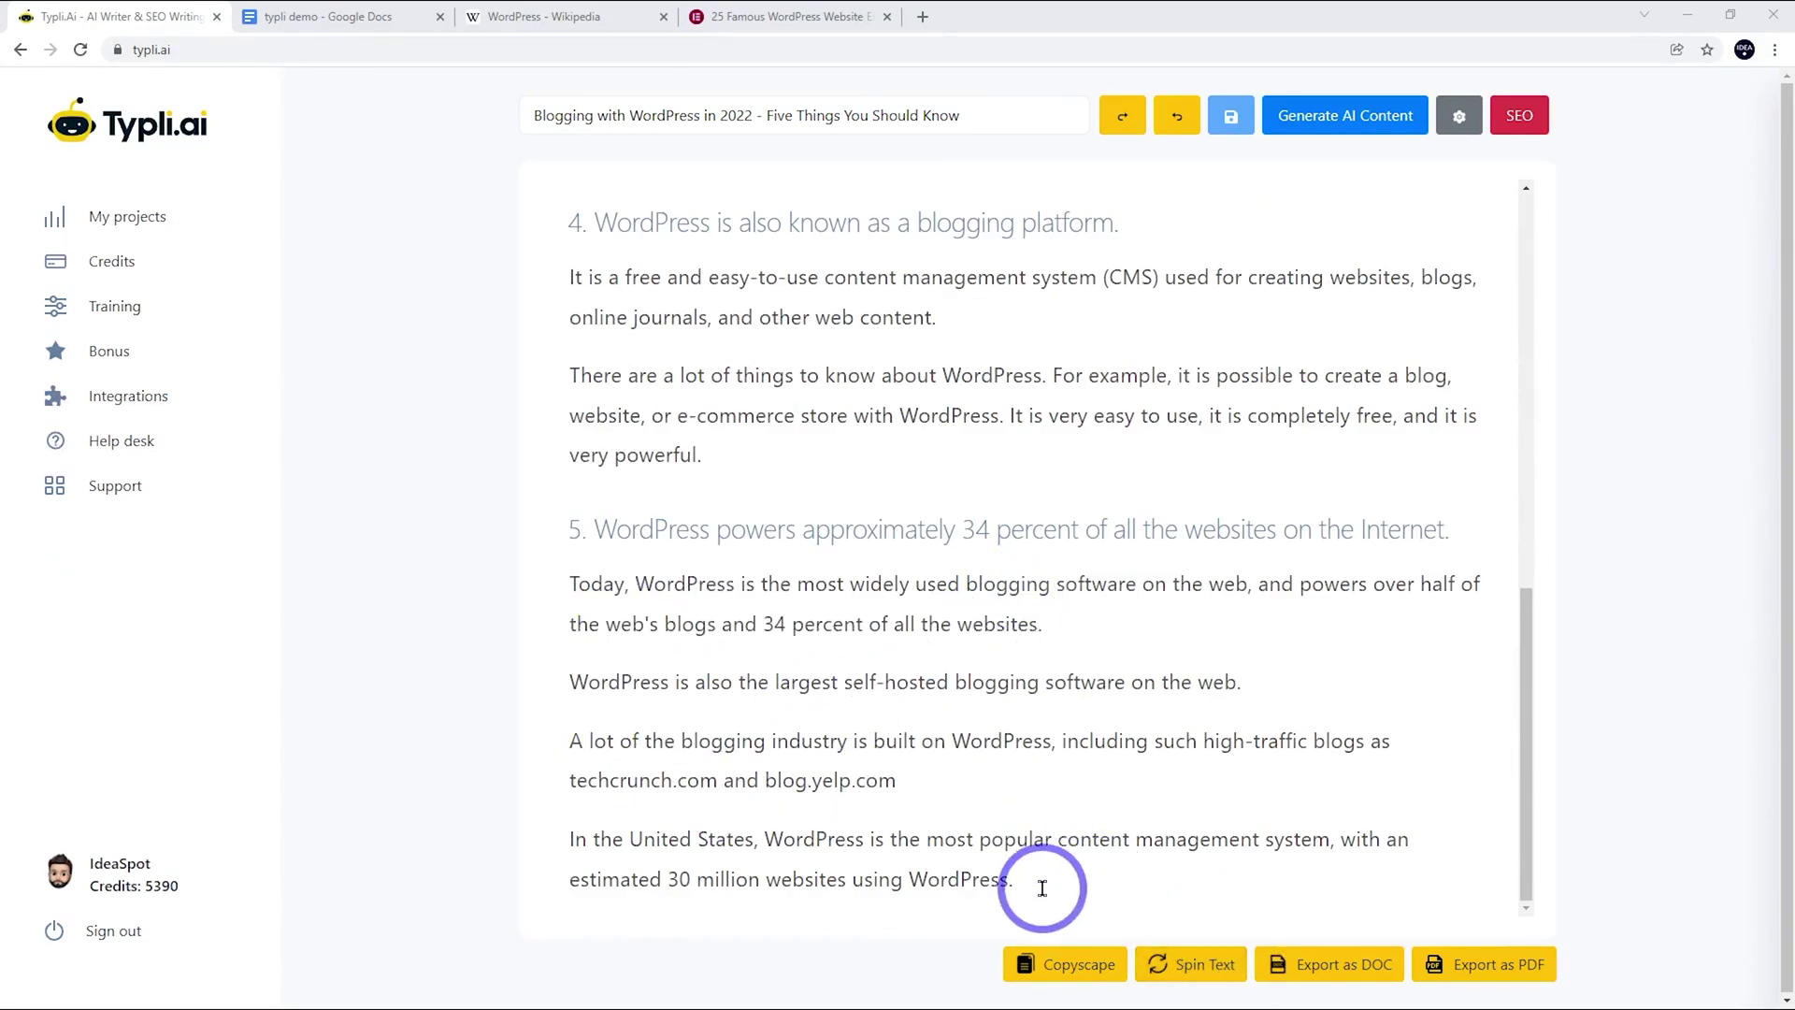
{"action": "left_click", "coordinate": [1042, 888]}
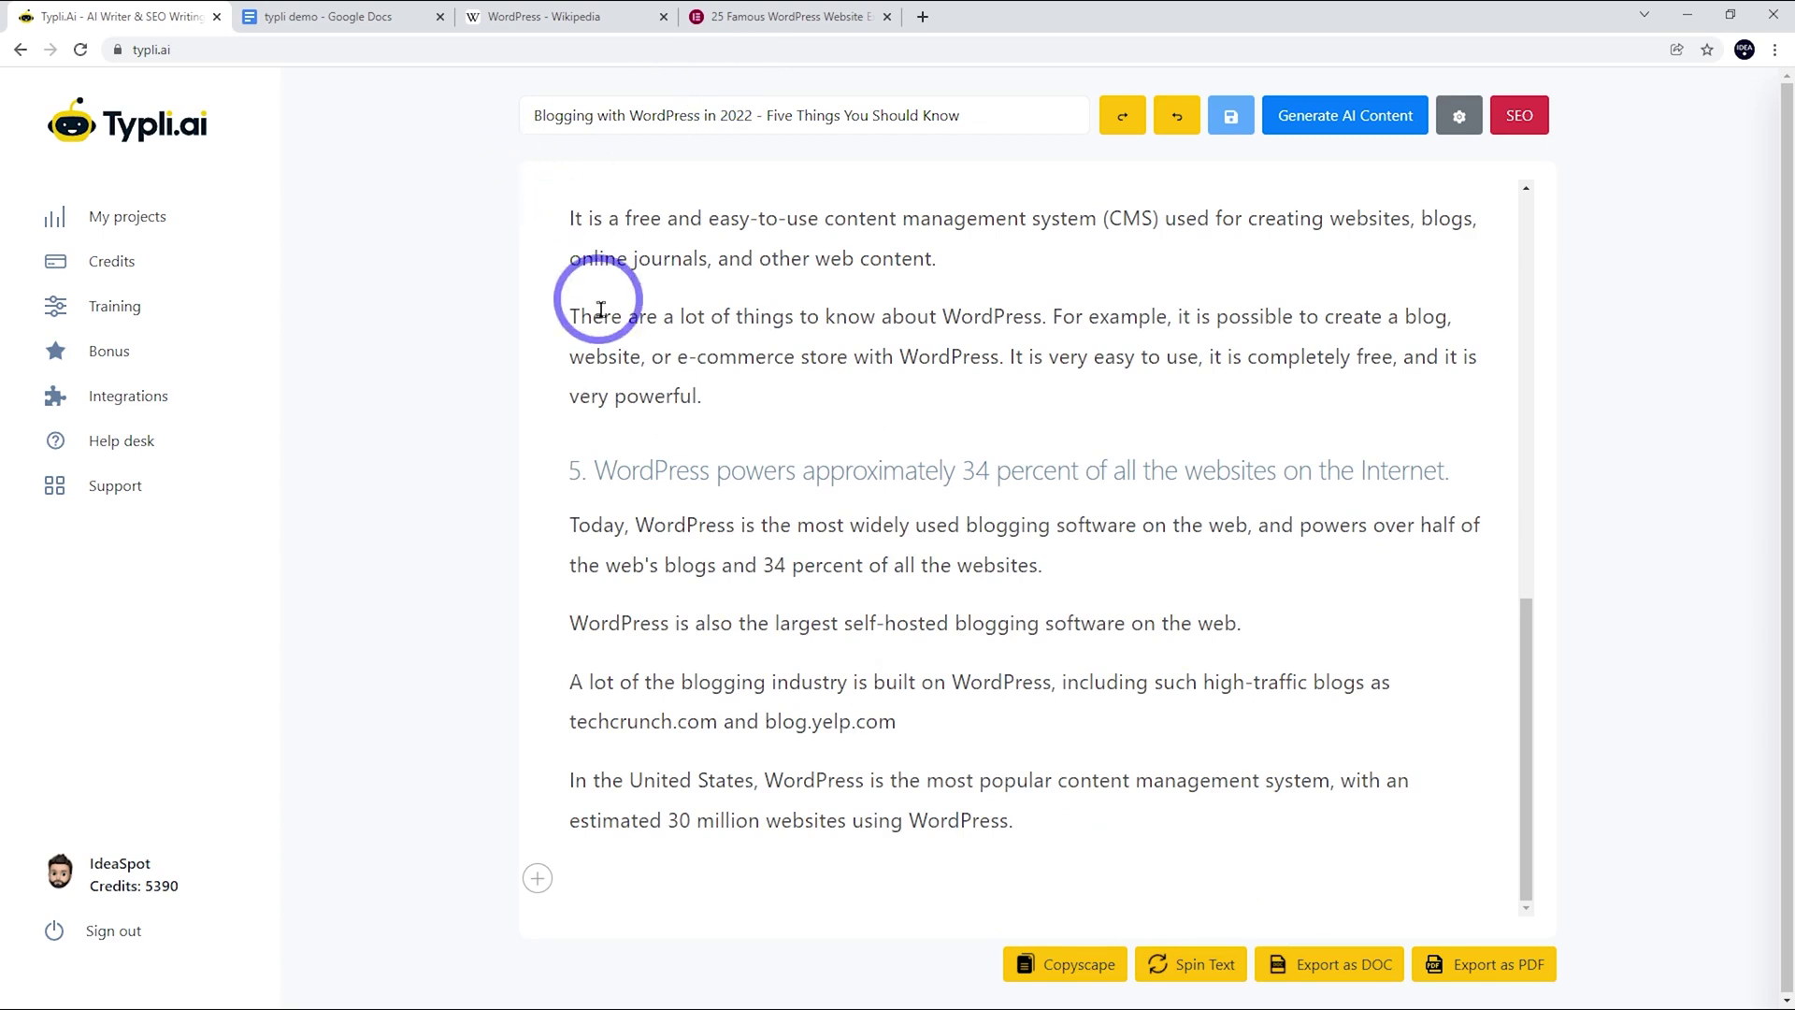
{"action": "left_click", "coordinate": [782, 16]}
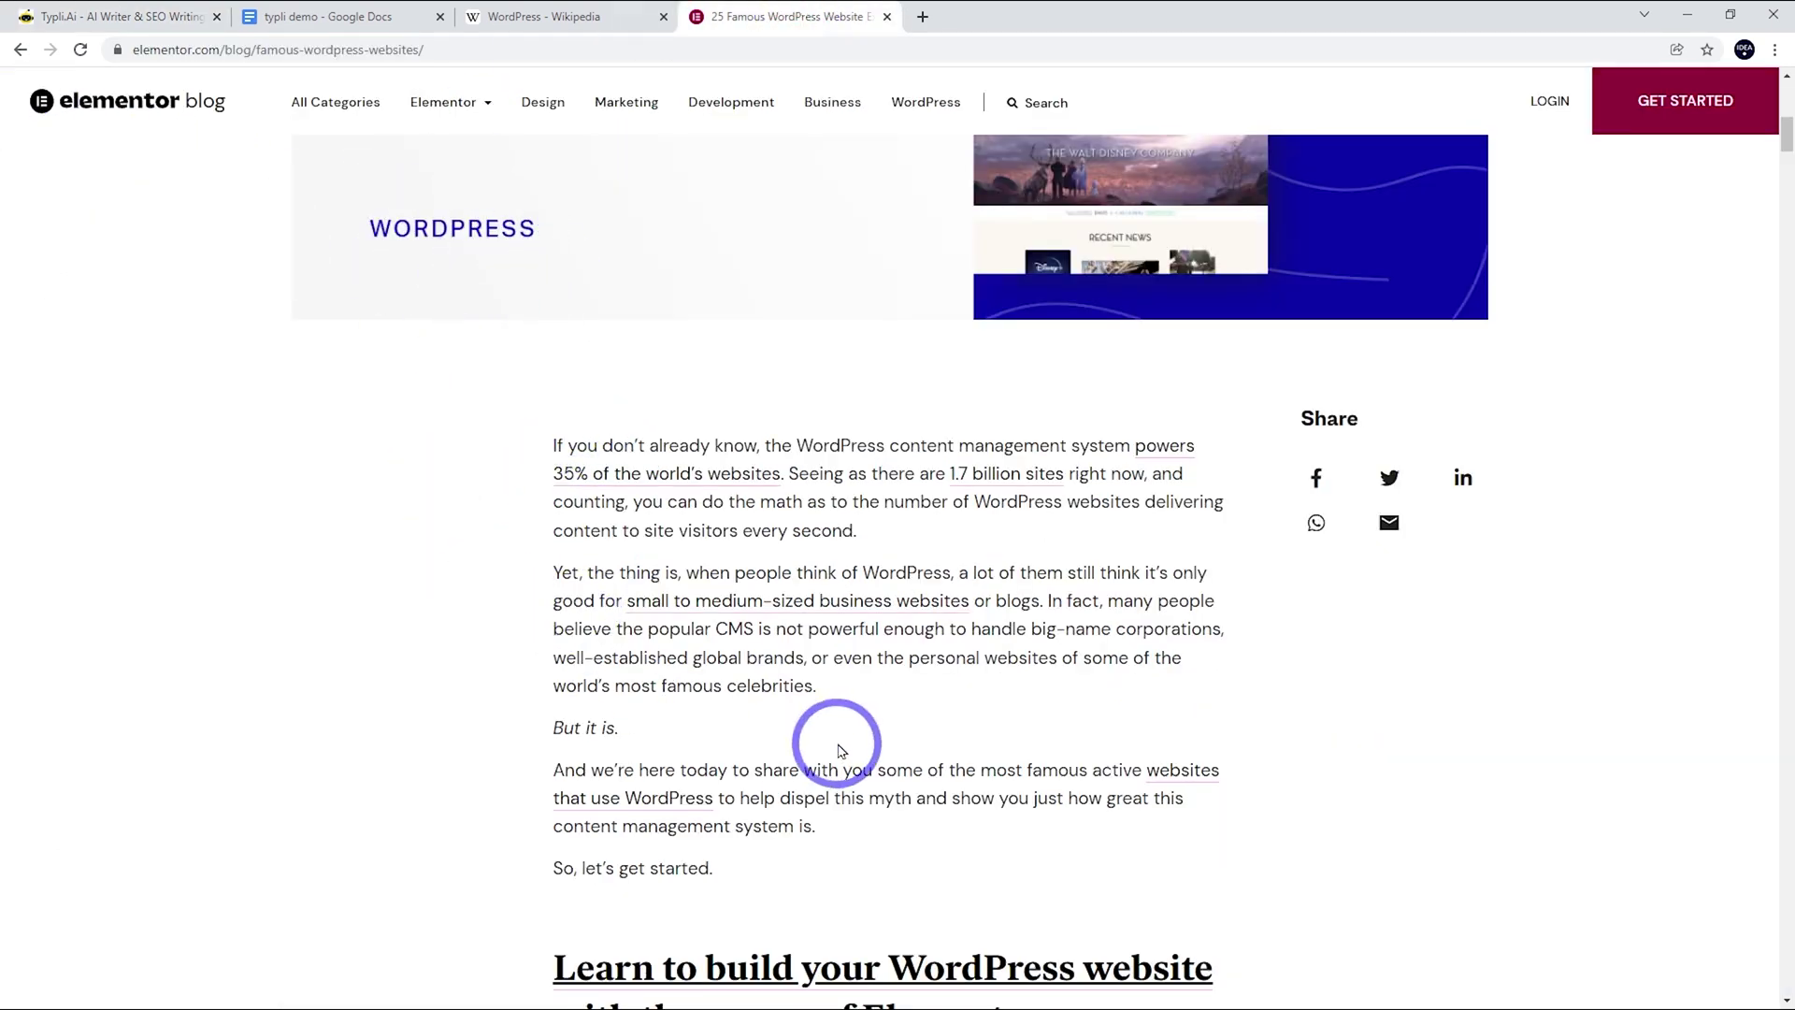
{"action": "left_click_drag", "start_coordinate": [555, 575], "coordinate": [841, 683]}
{"action": "key", "text": "ctrl+c"}
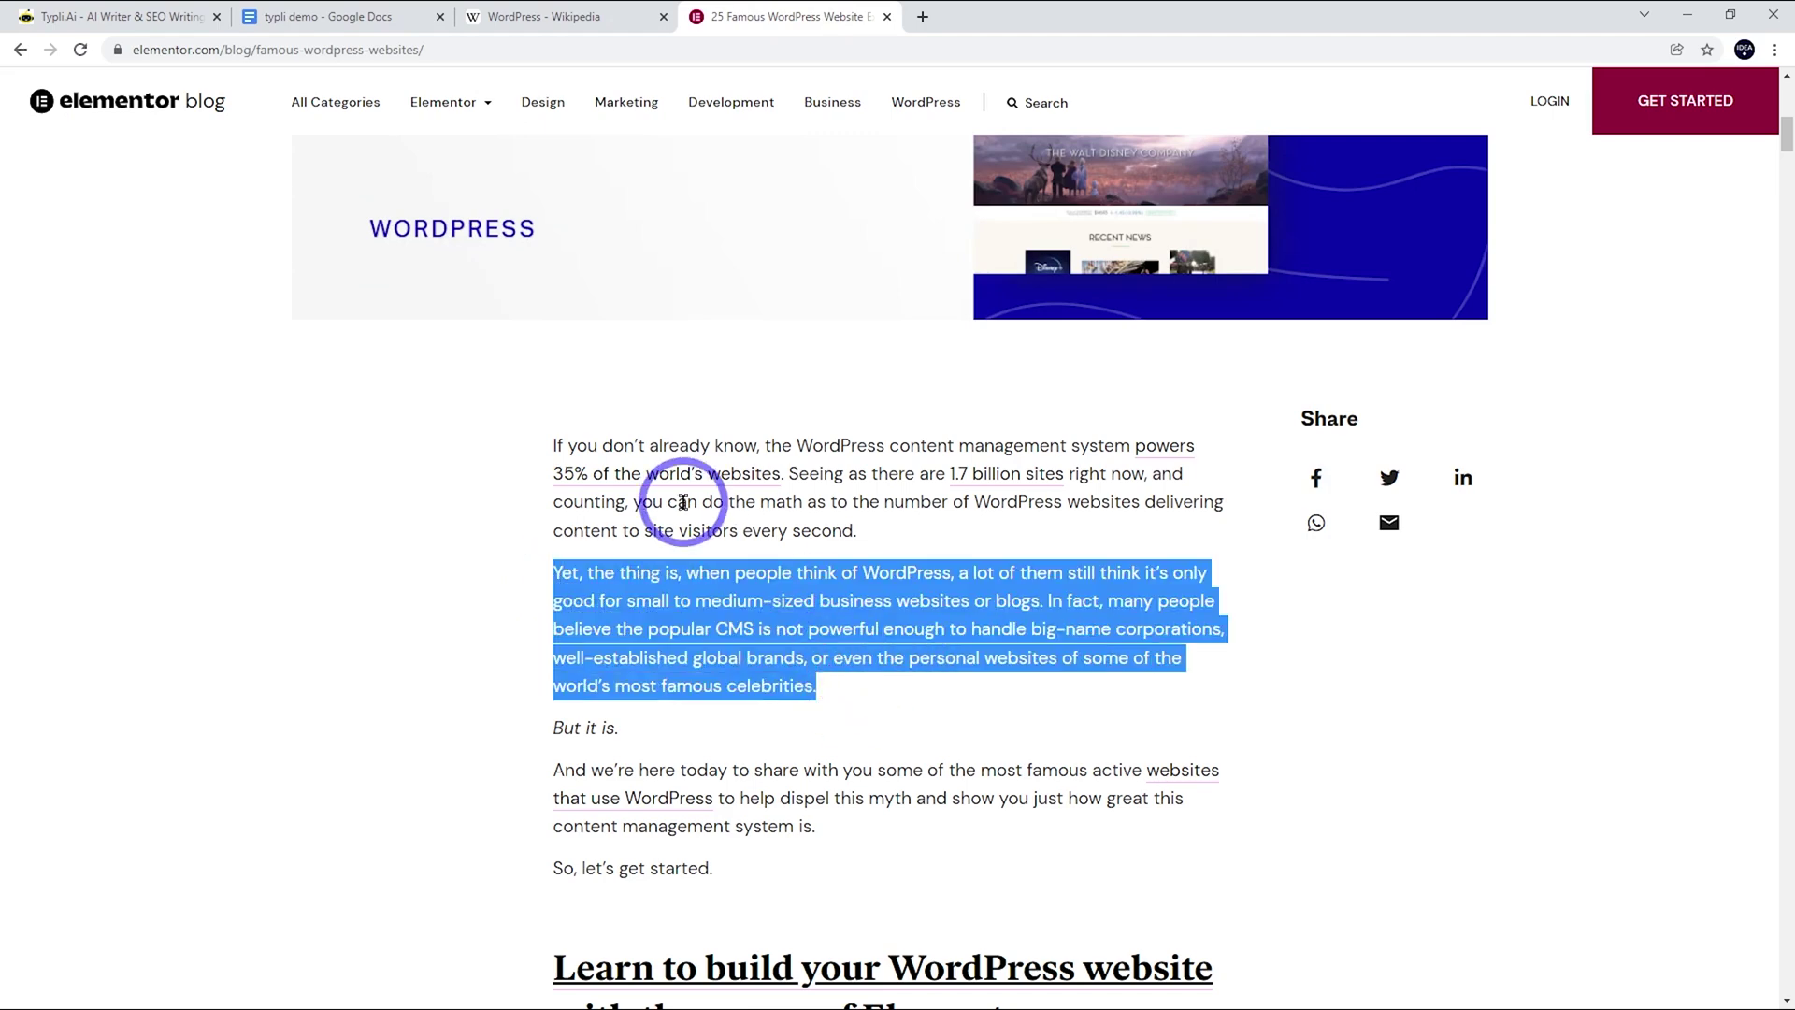
{"action": "left_click", "coordinate": [119, 16]}
{"action": "left_click", "coordinate": [641, 889]}
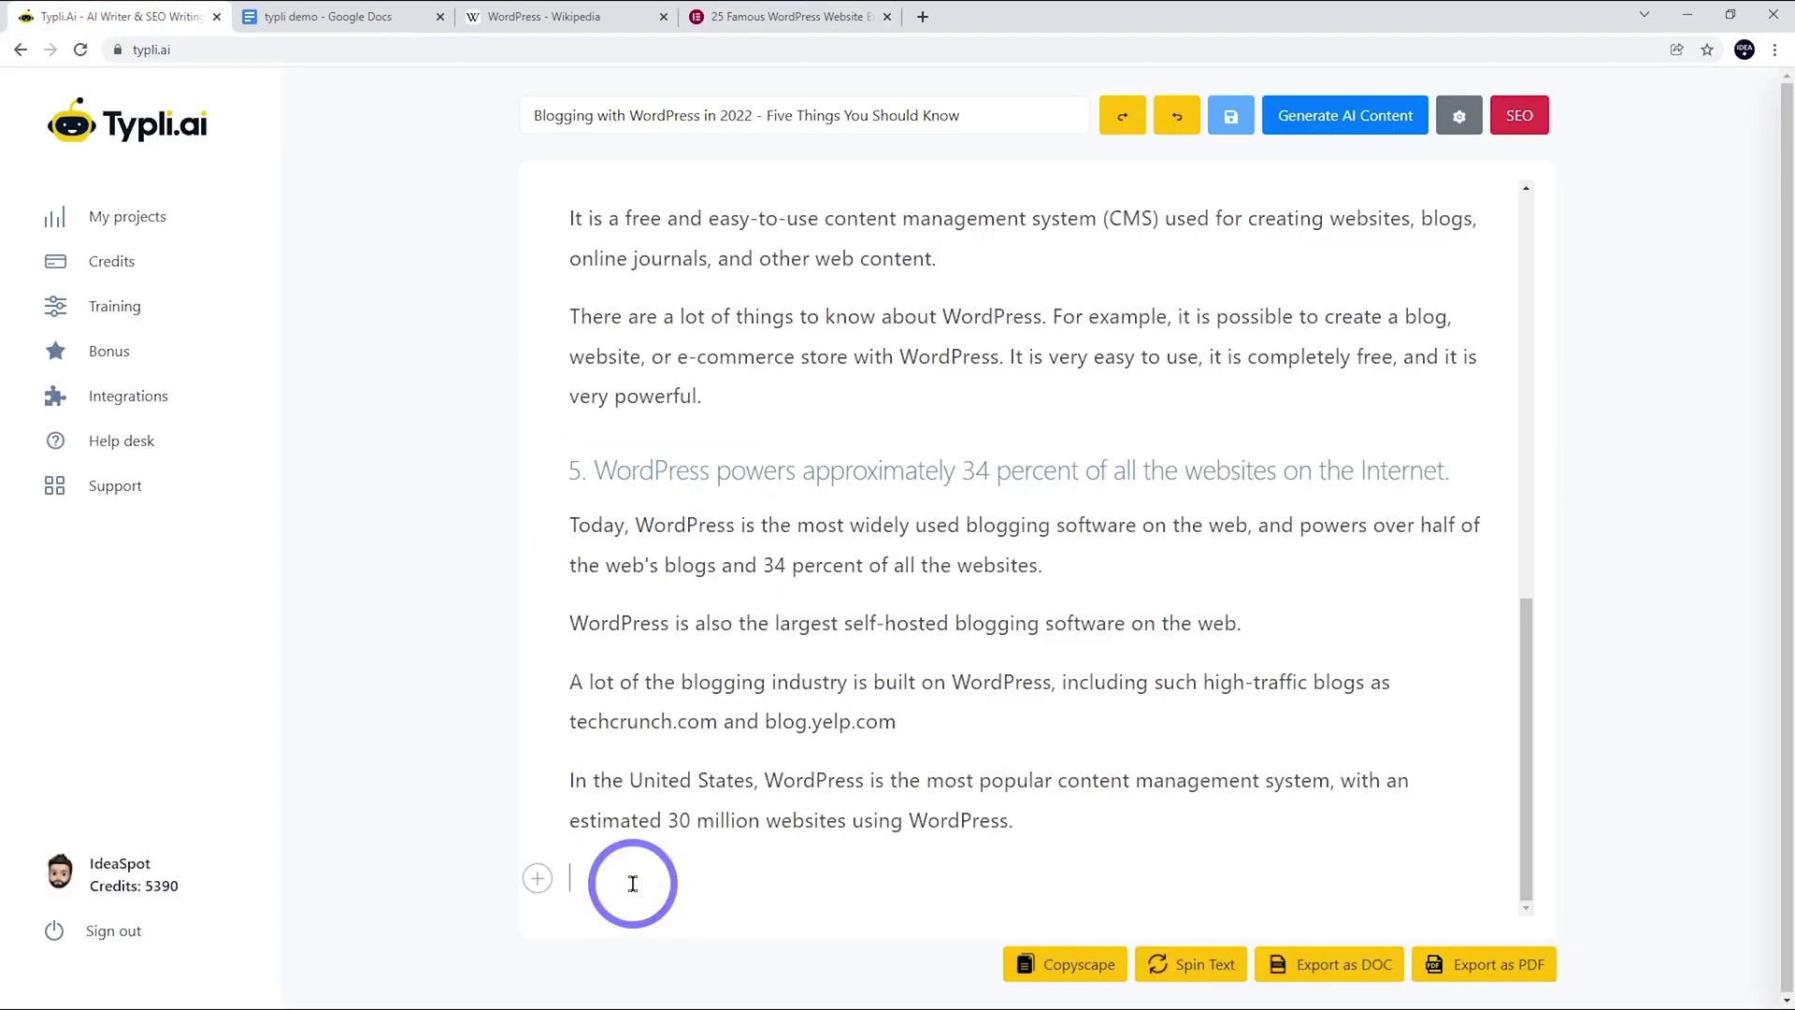
{"action": "key", "text": "ctrl+v"}
{"action": "key", "text": "ctrl+z"}
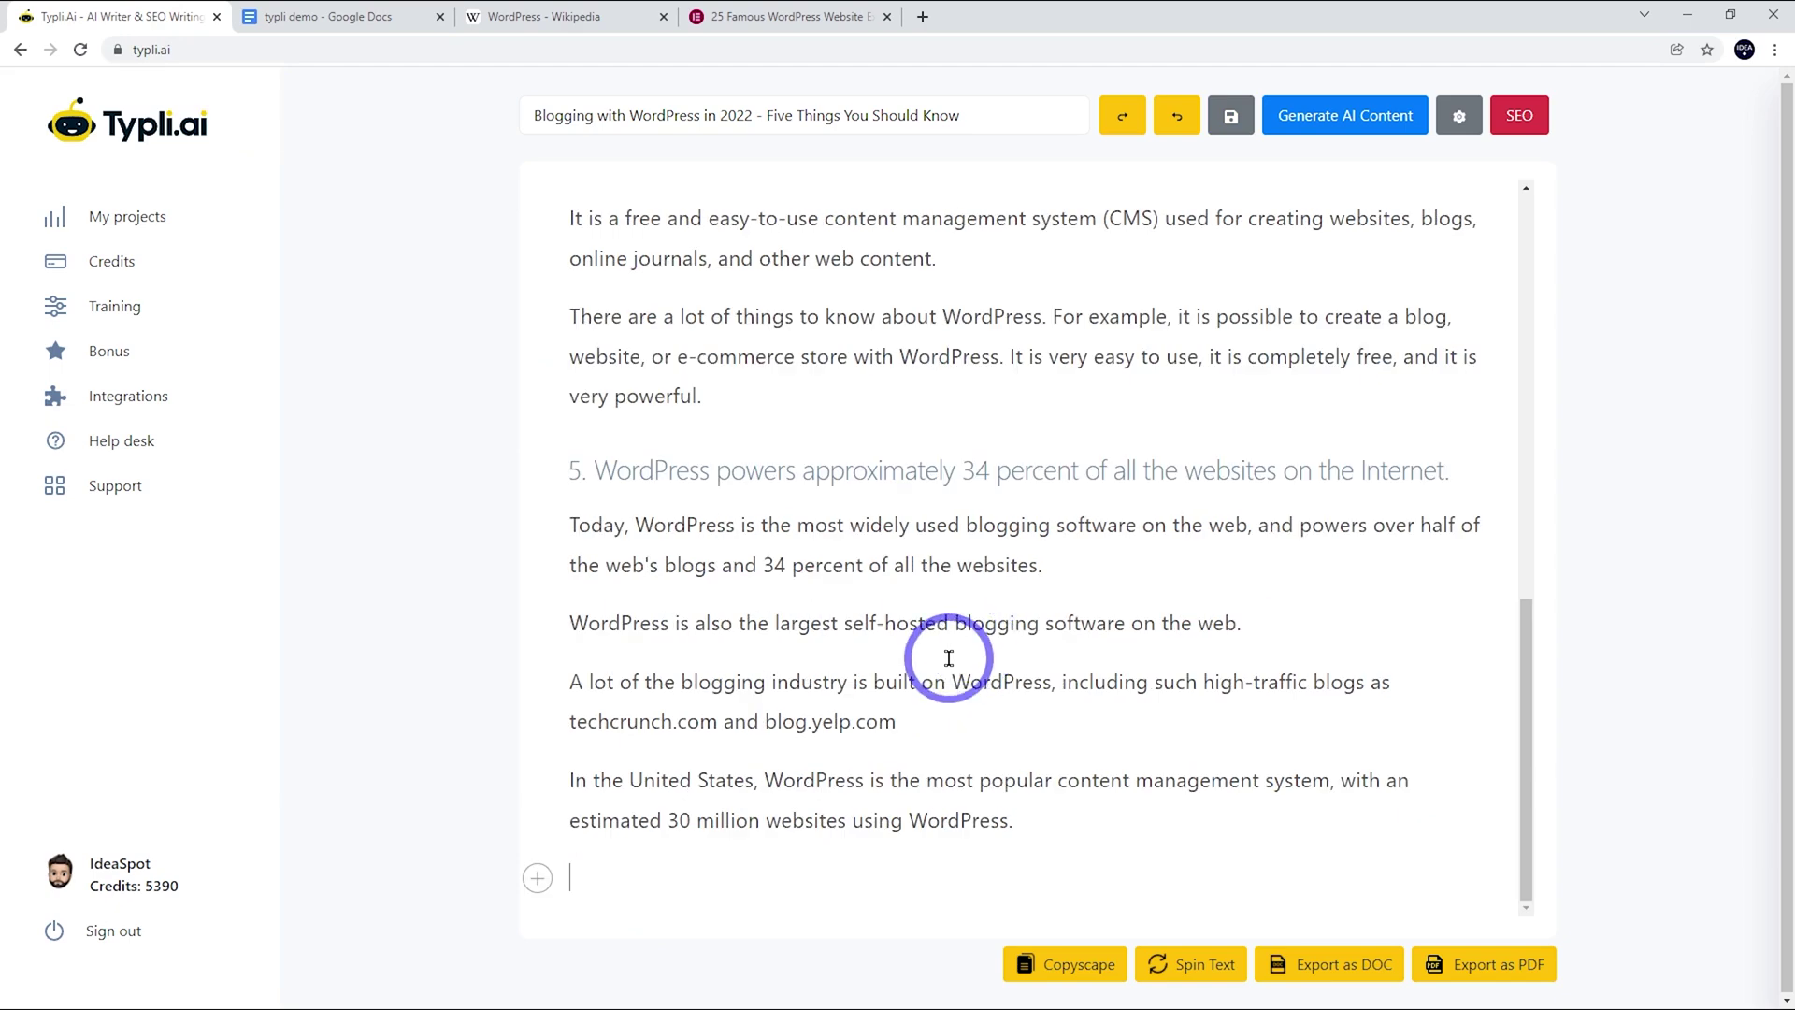
{"action": "key", "text": "ctrl+v"}
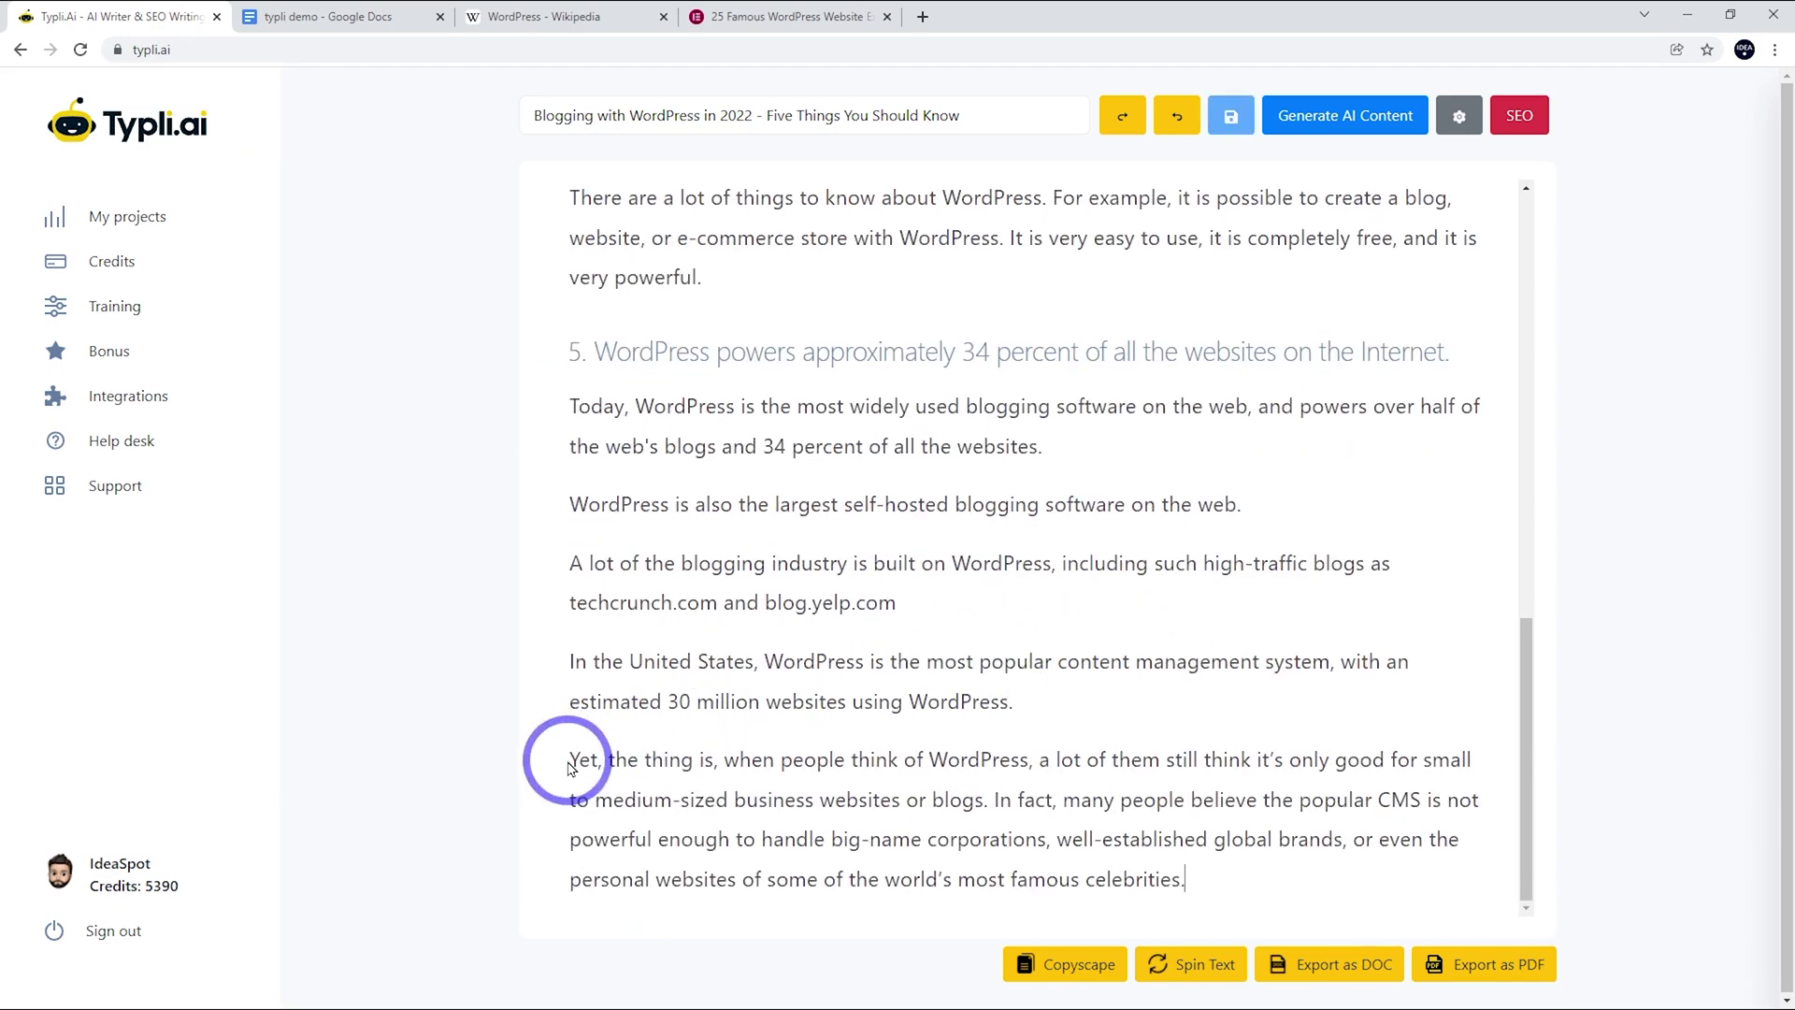
Spin the pasted Elementor test paragraph and paste the original below it for comparison
{"action": "left_click_drag", "start_coordinate": [574, 757], "coordinate": [1185, 880]}
{"action": "key", "text": "ctrl+c"}
{"action": "left_click", "coordinate": [1197, 973]}
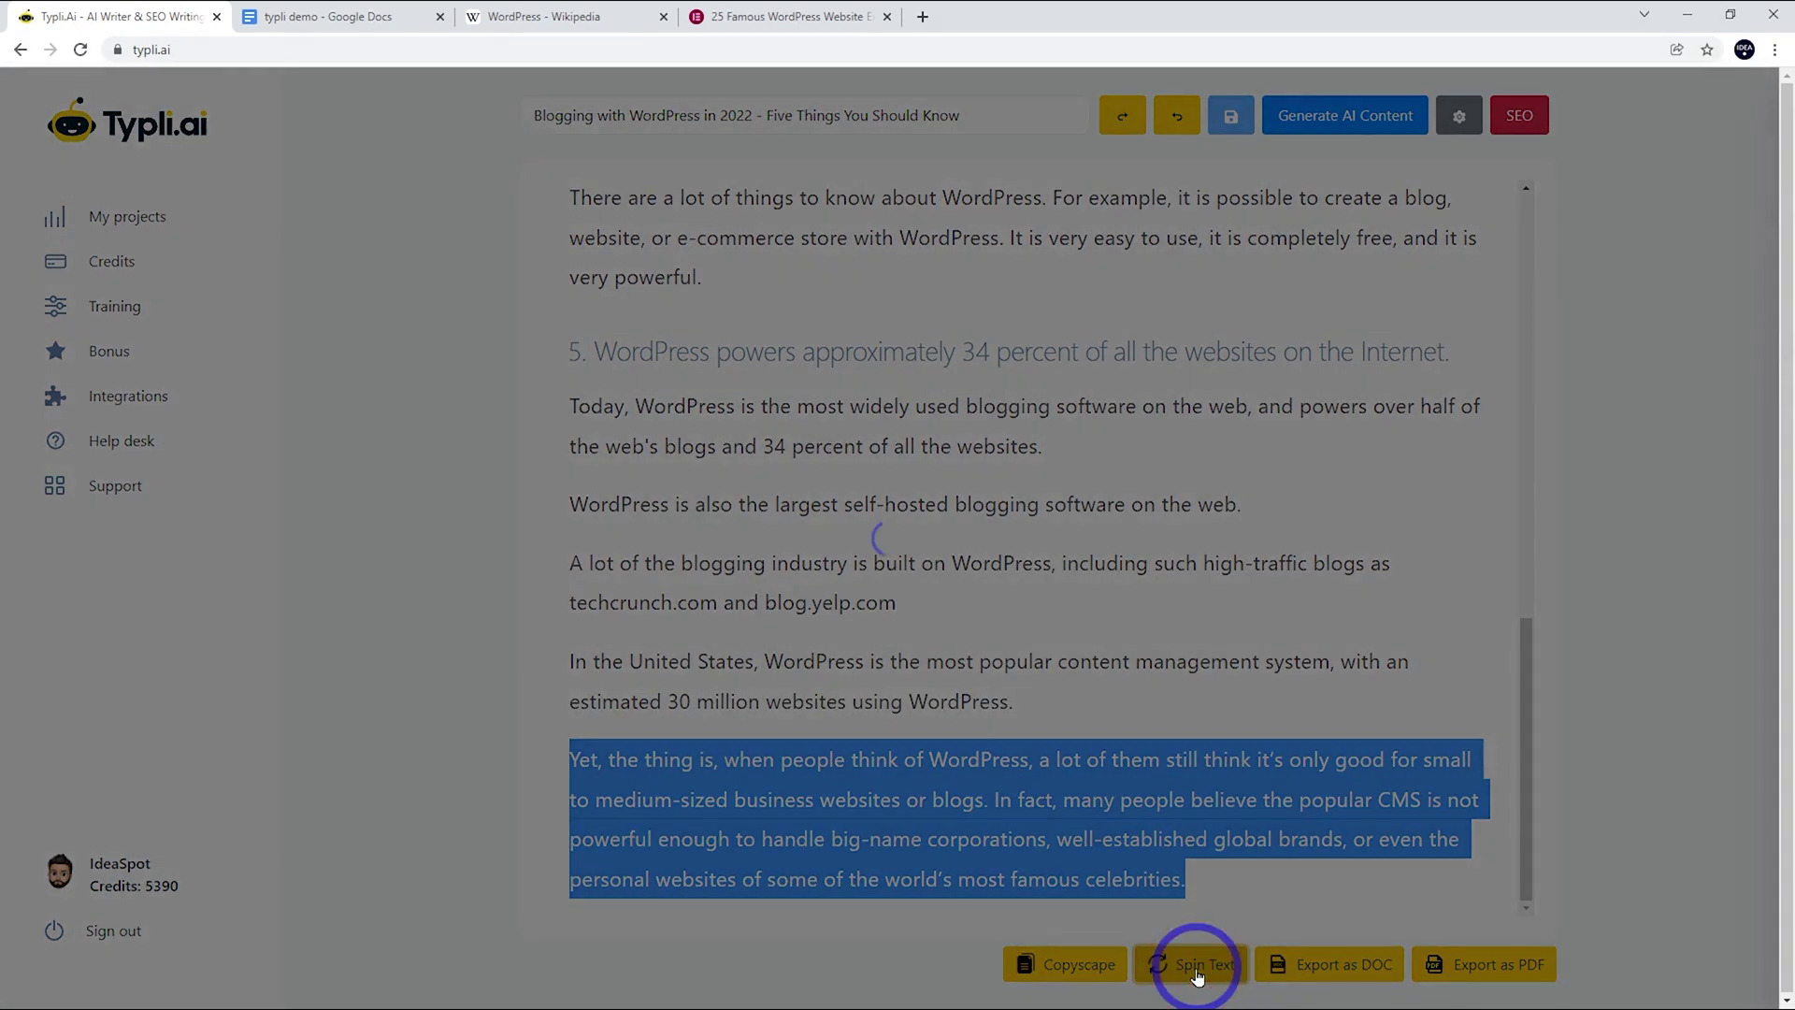
{"action": "scroll", "coordinate": [793, 792], "scroll_direction": "down", "scroll_amount": 1}
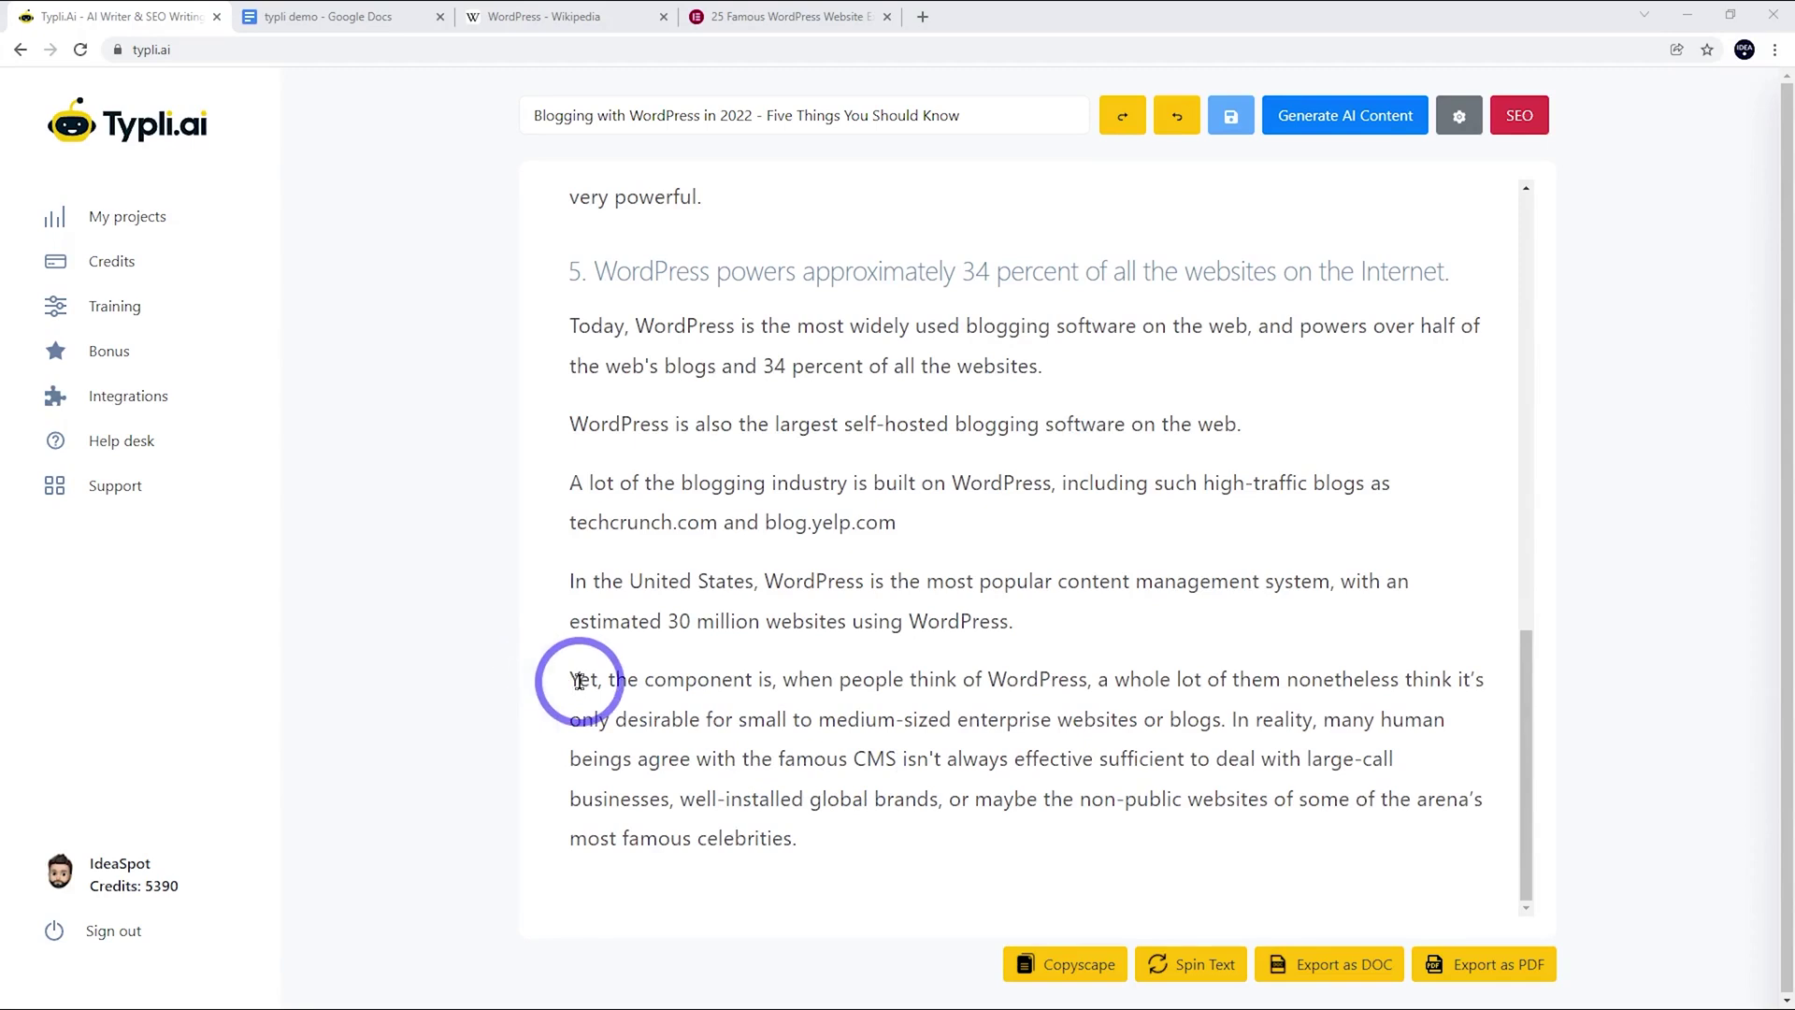
{"action": "left_click_drag", "start_coordinate": [580, 680], "coordinate": [822, 866]}
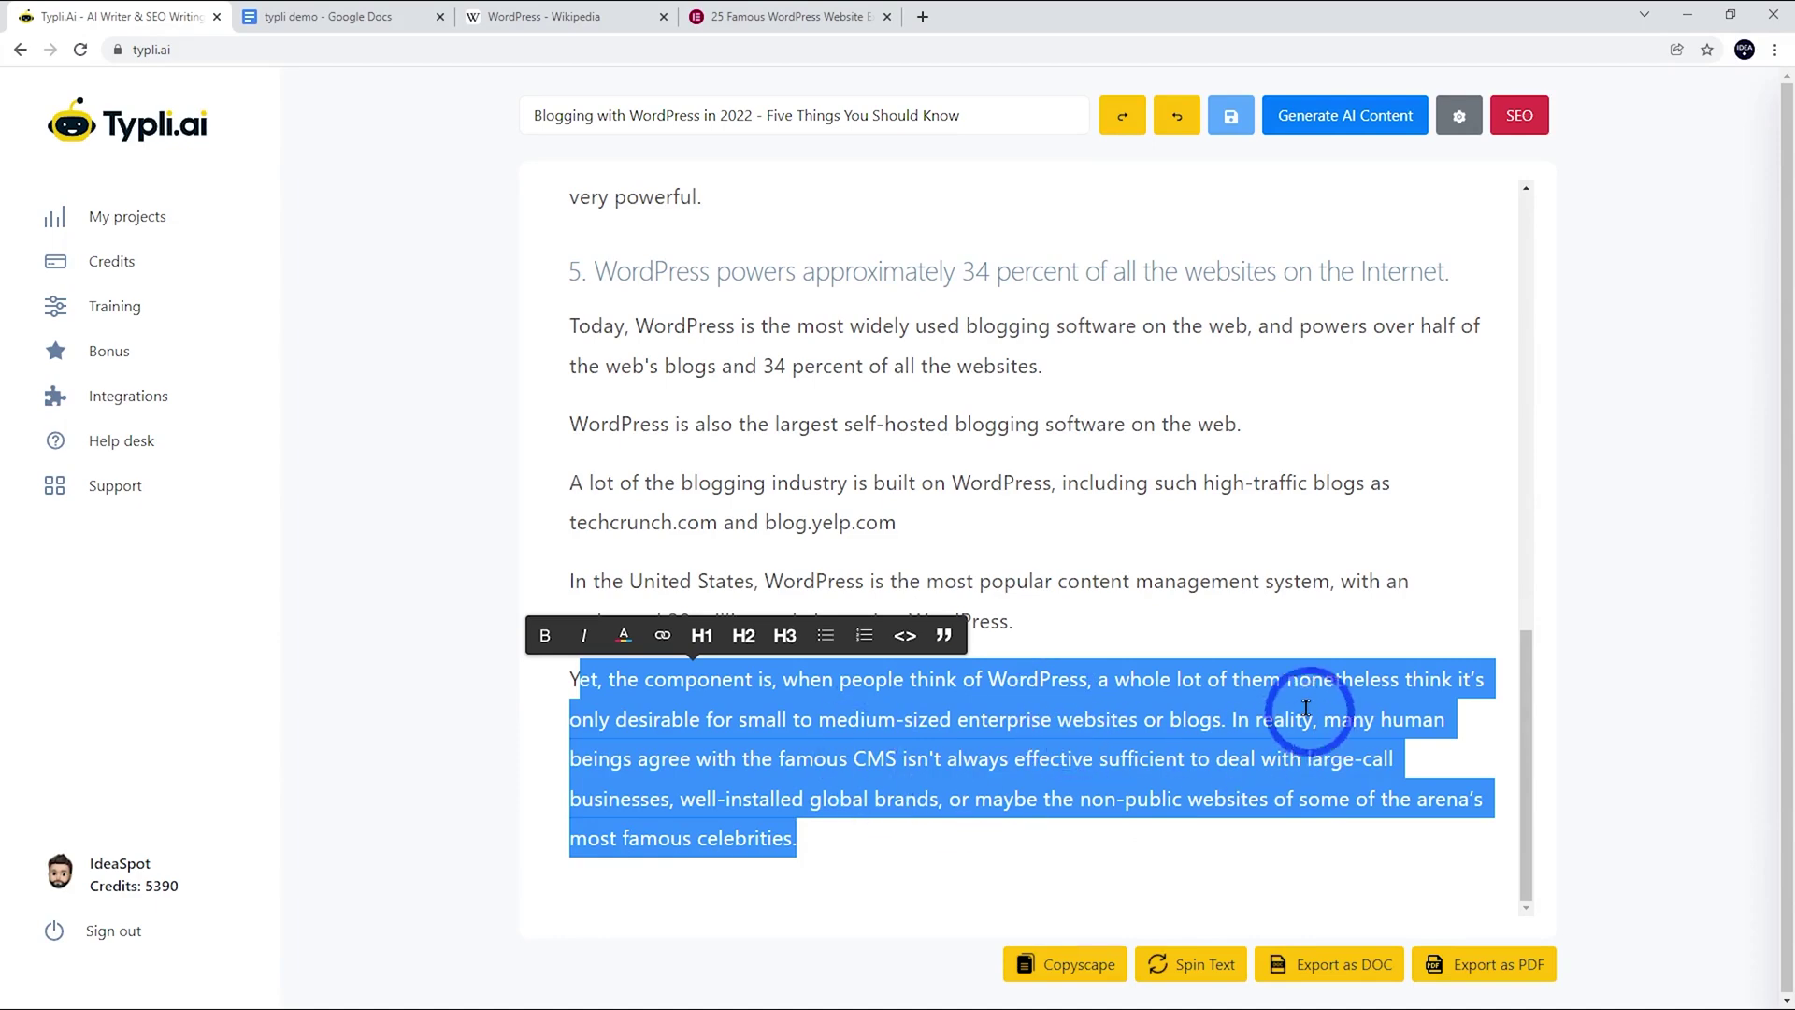
{"action": "left_click", "coordinate": [843, 844]}
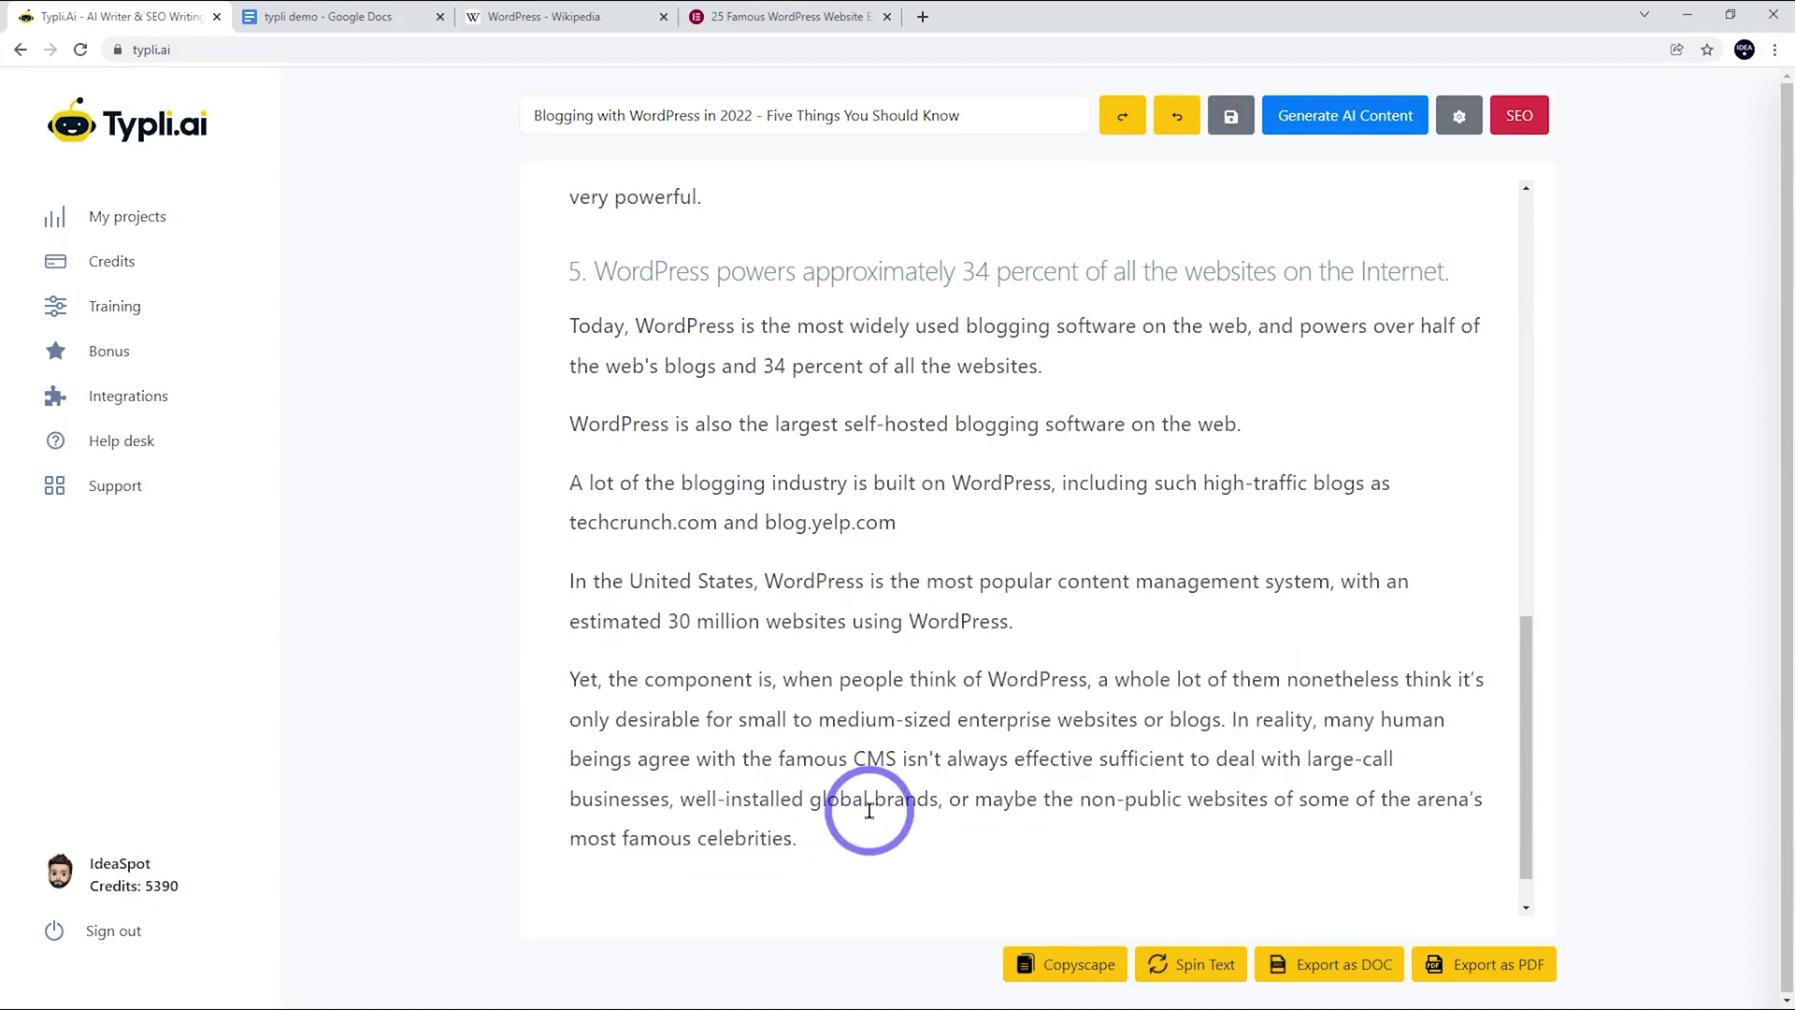
{"action": "key", "text": "ctrl+v"}
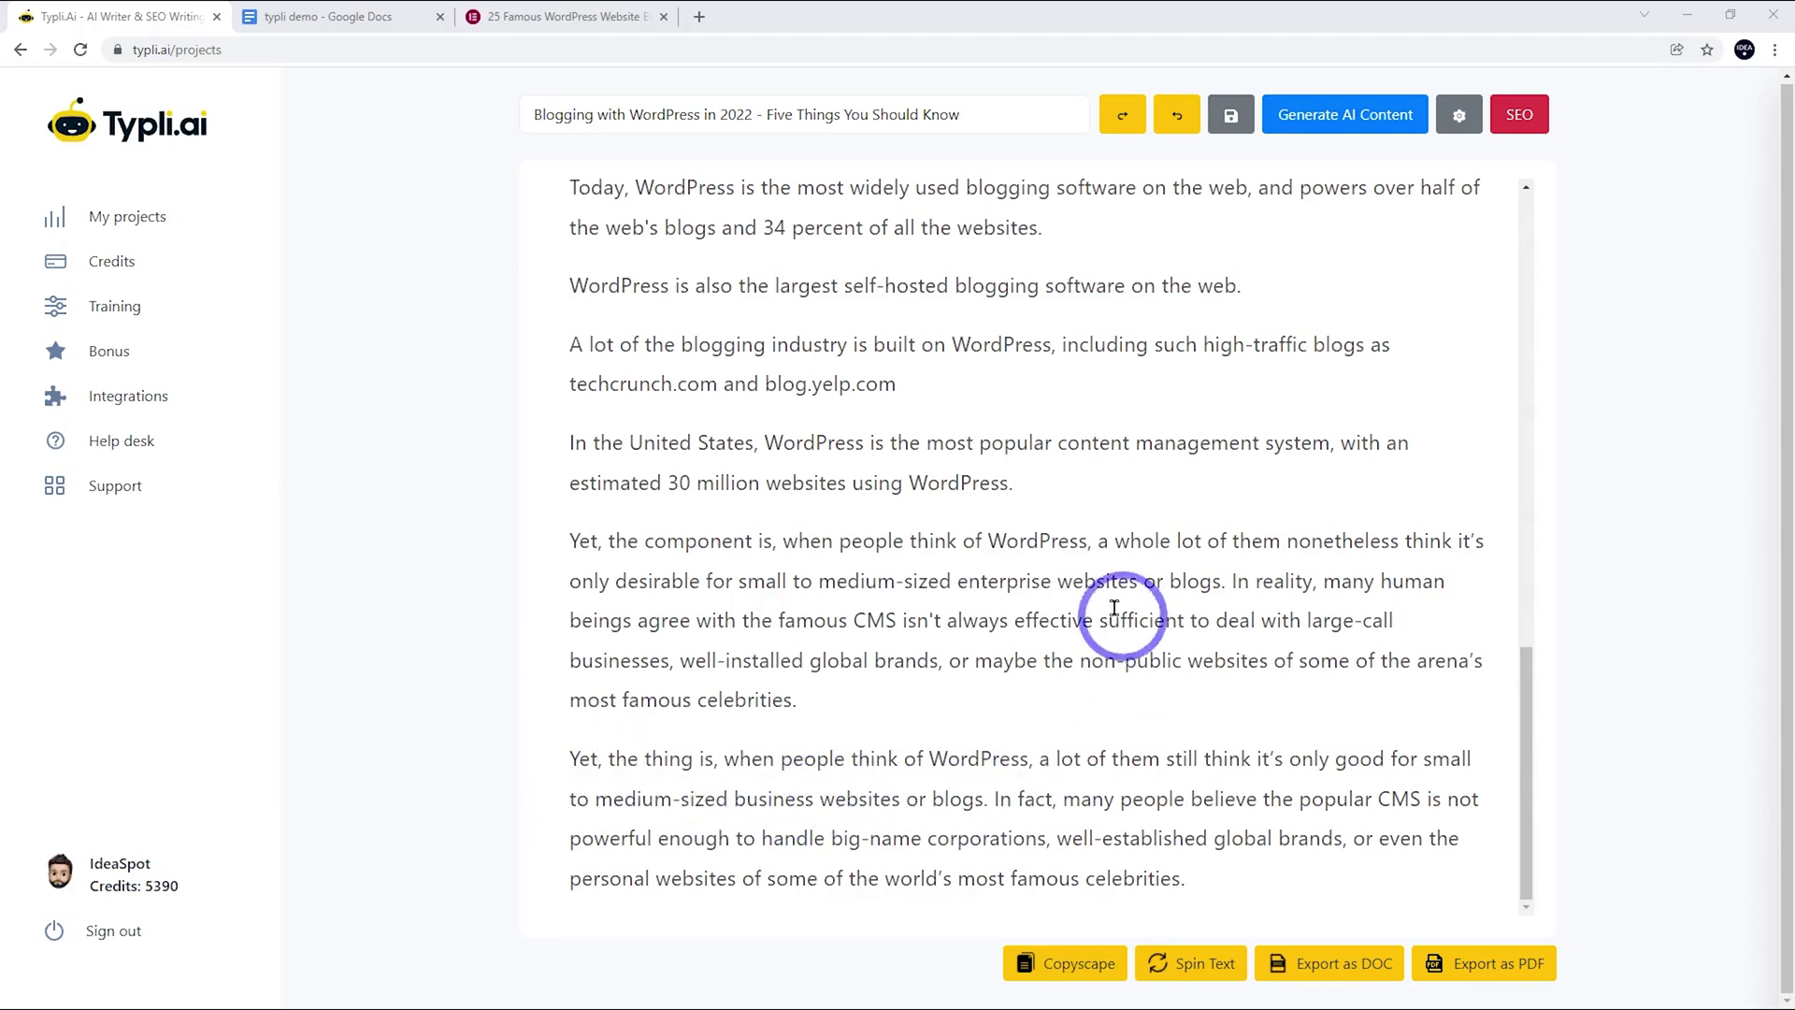
Delete both the spun and original test paragraphs so fact 5 ends the draft
{"action": "left_click_drag", "start_coordinate": [570, 541], "coordinate": [843, 585]}
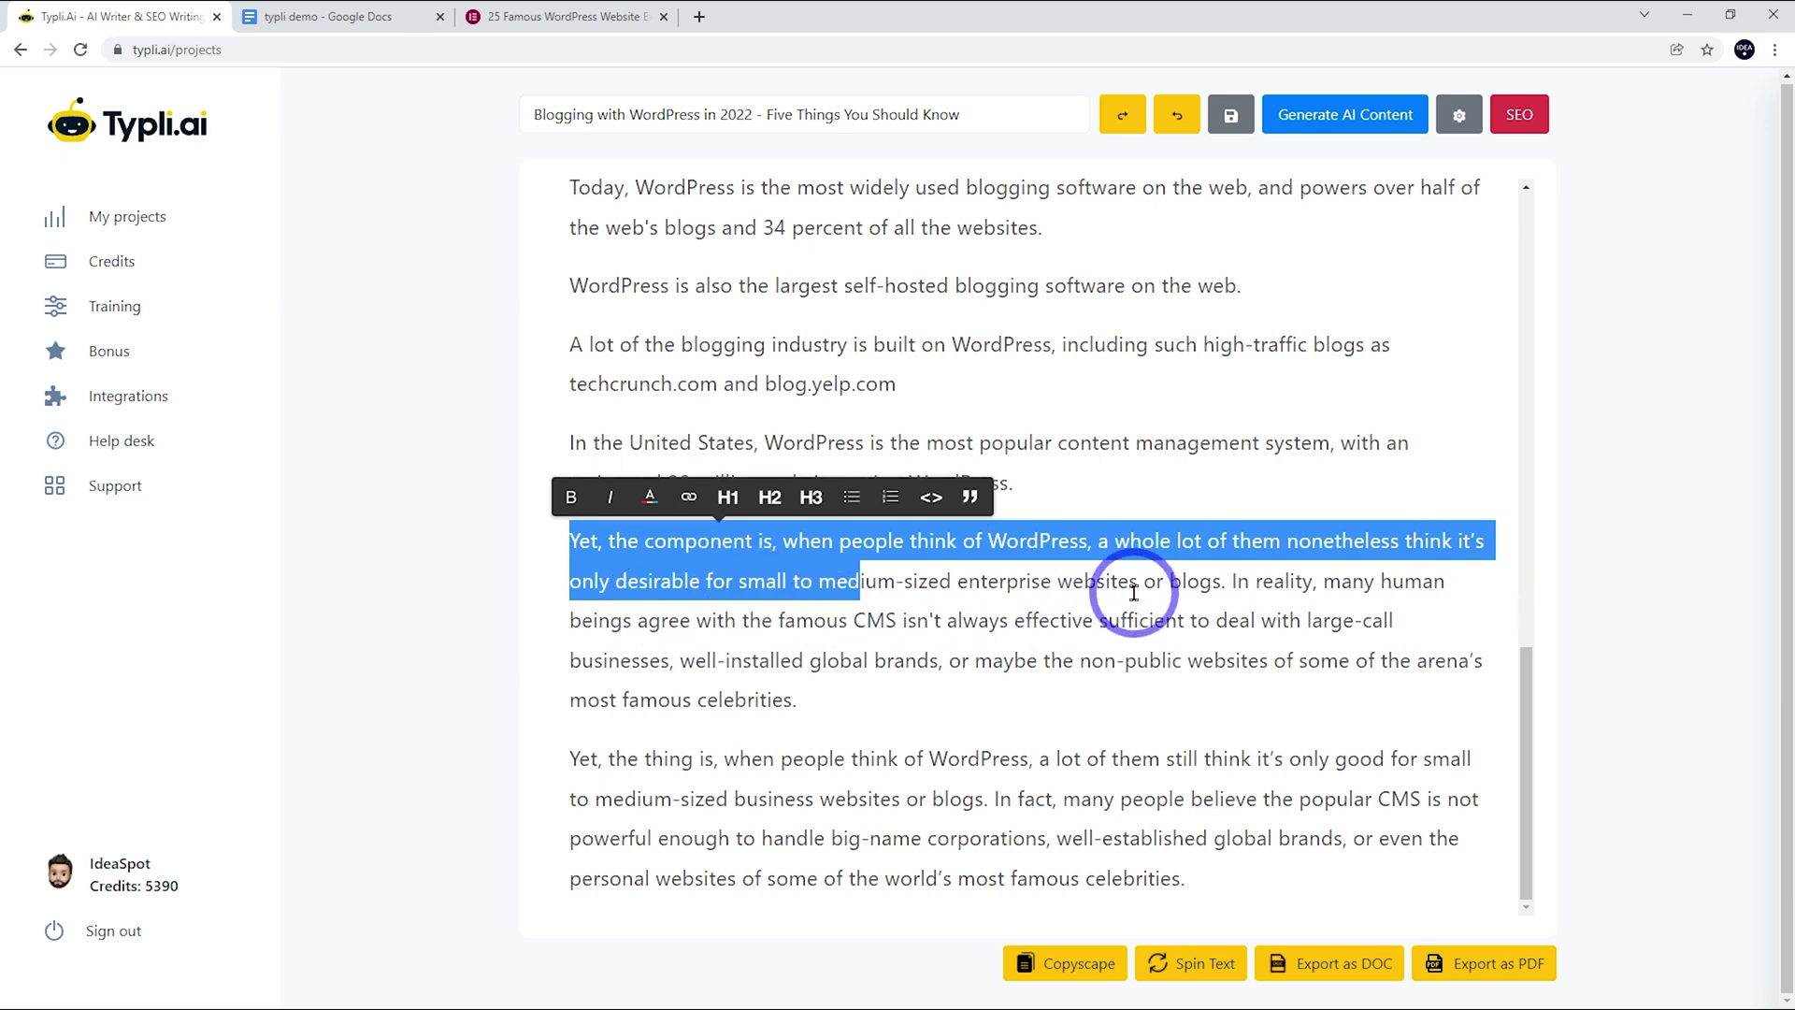
{"action": "left_click_drag", "start_coordinate": [1226, 583], "coordinate": [570, 540]}
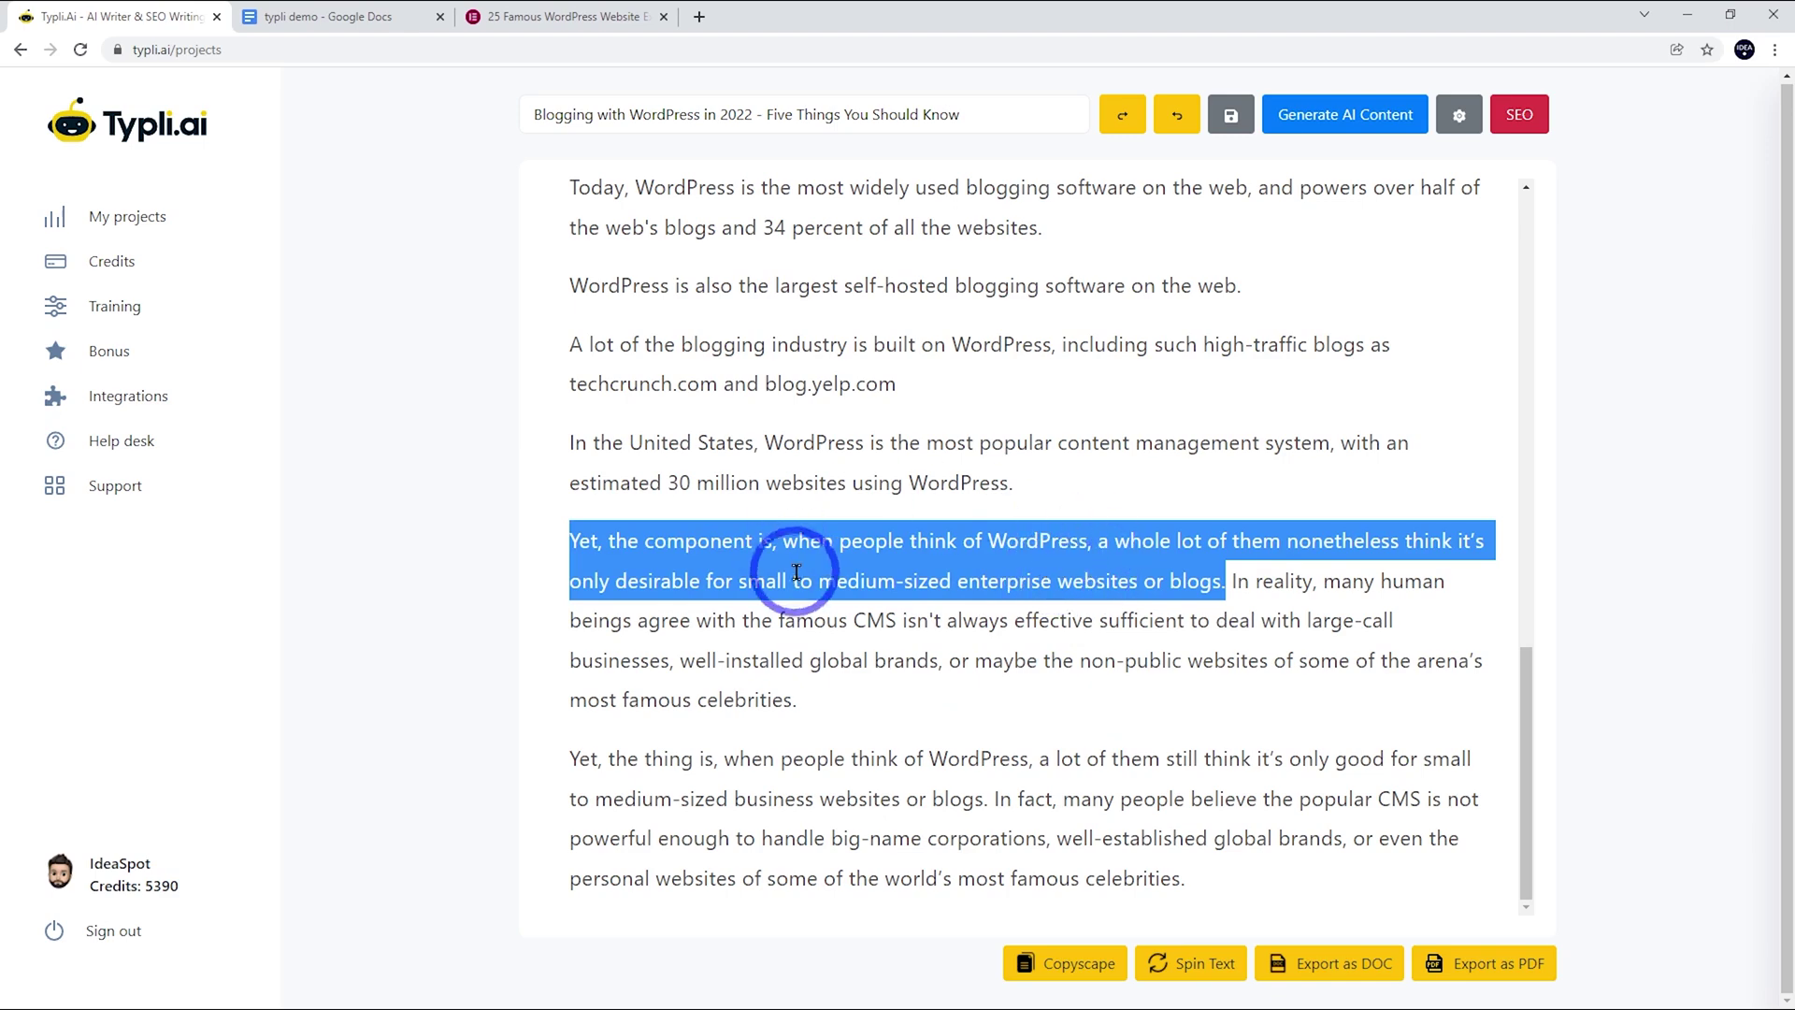
{"action": "left_click", "coordinate": [823, 694]}
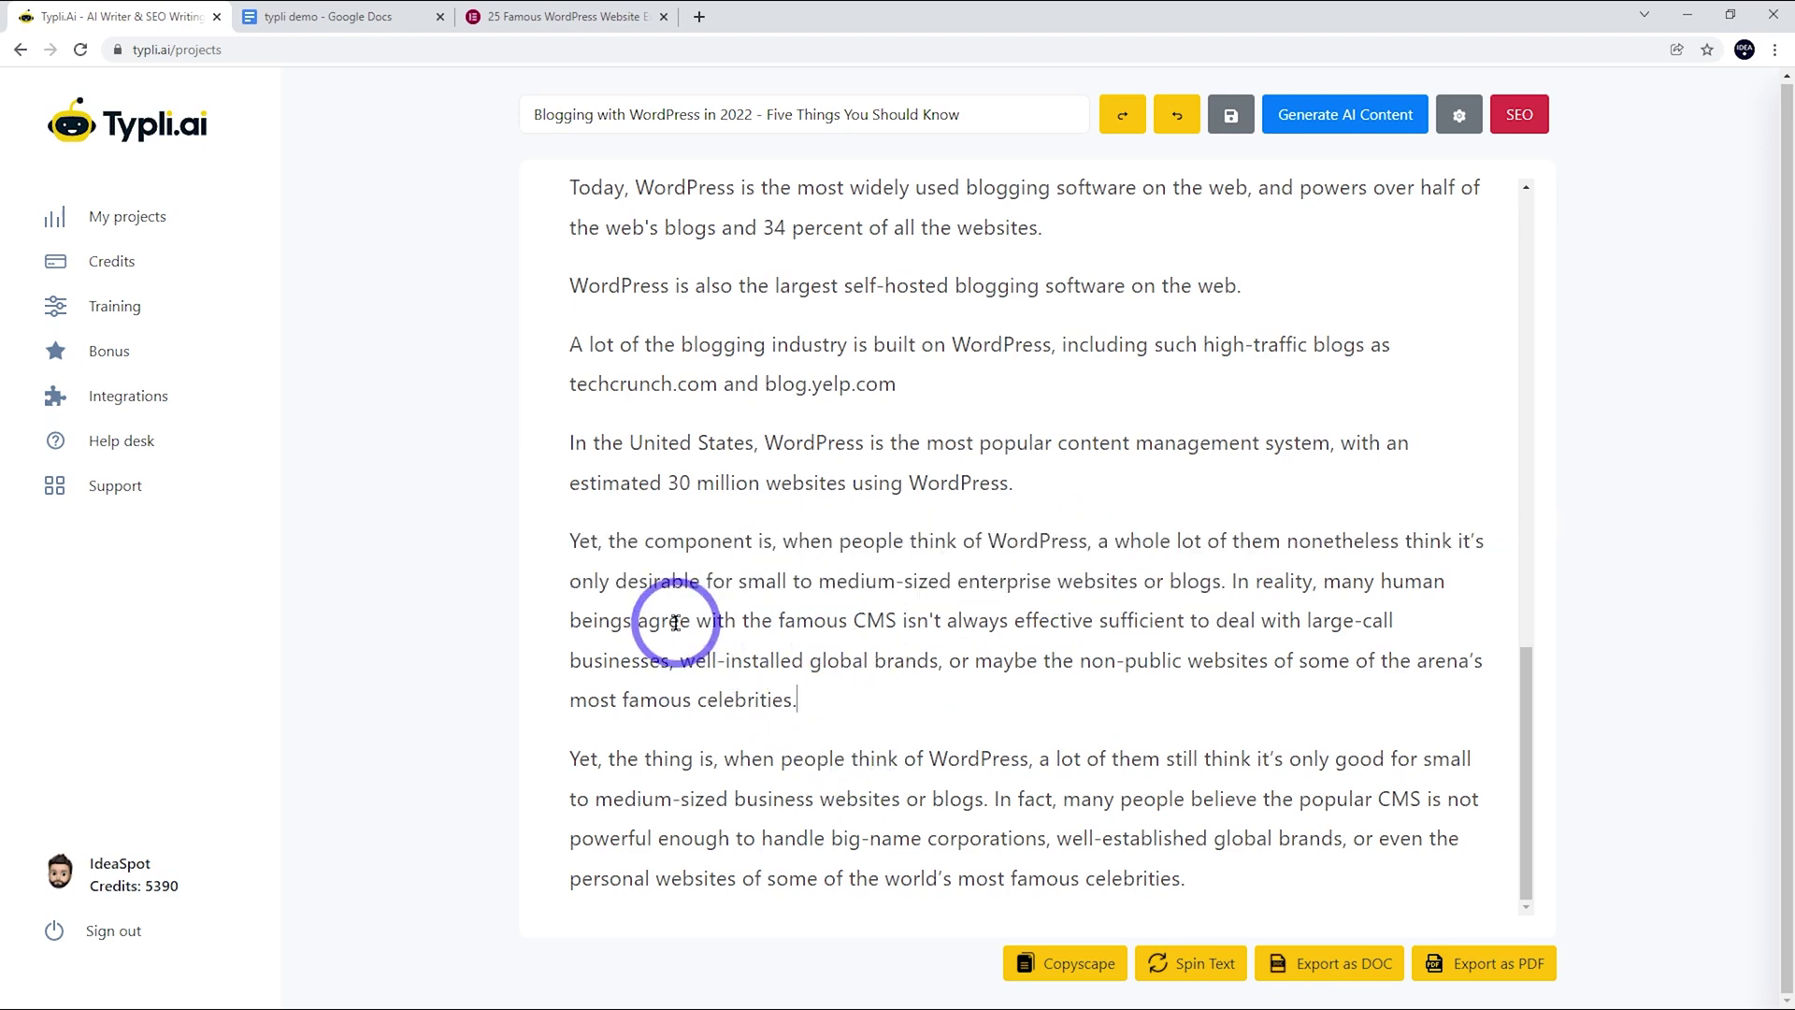
{"action": "left_click_drag", "start_coordinate": [572, 537], "coordinate": [777, 621]}
{"action": "left_click", "coordinate": [1203, 869], "text": "shift"}
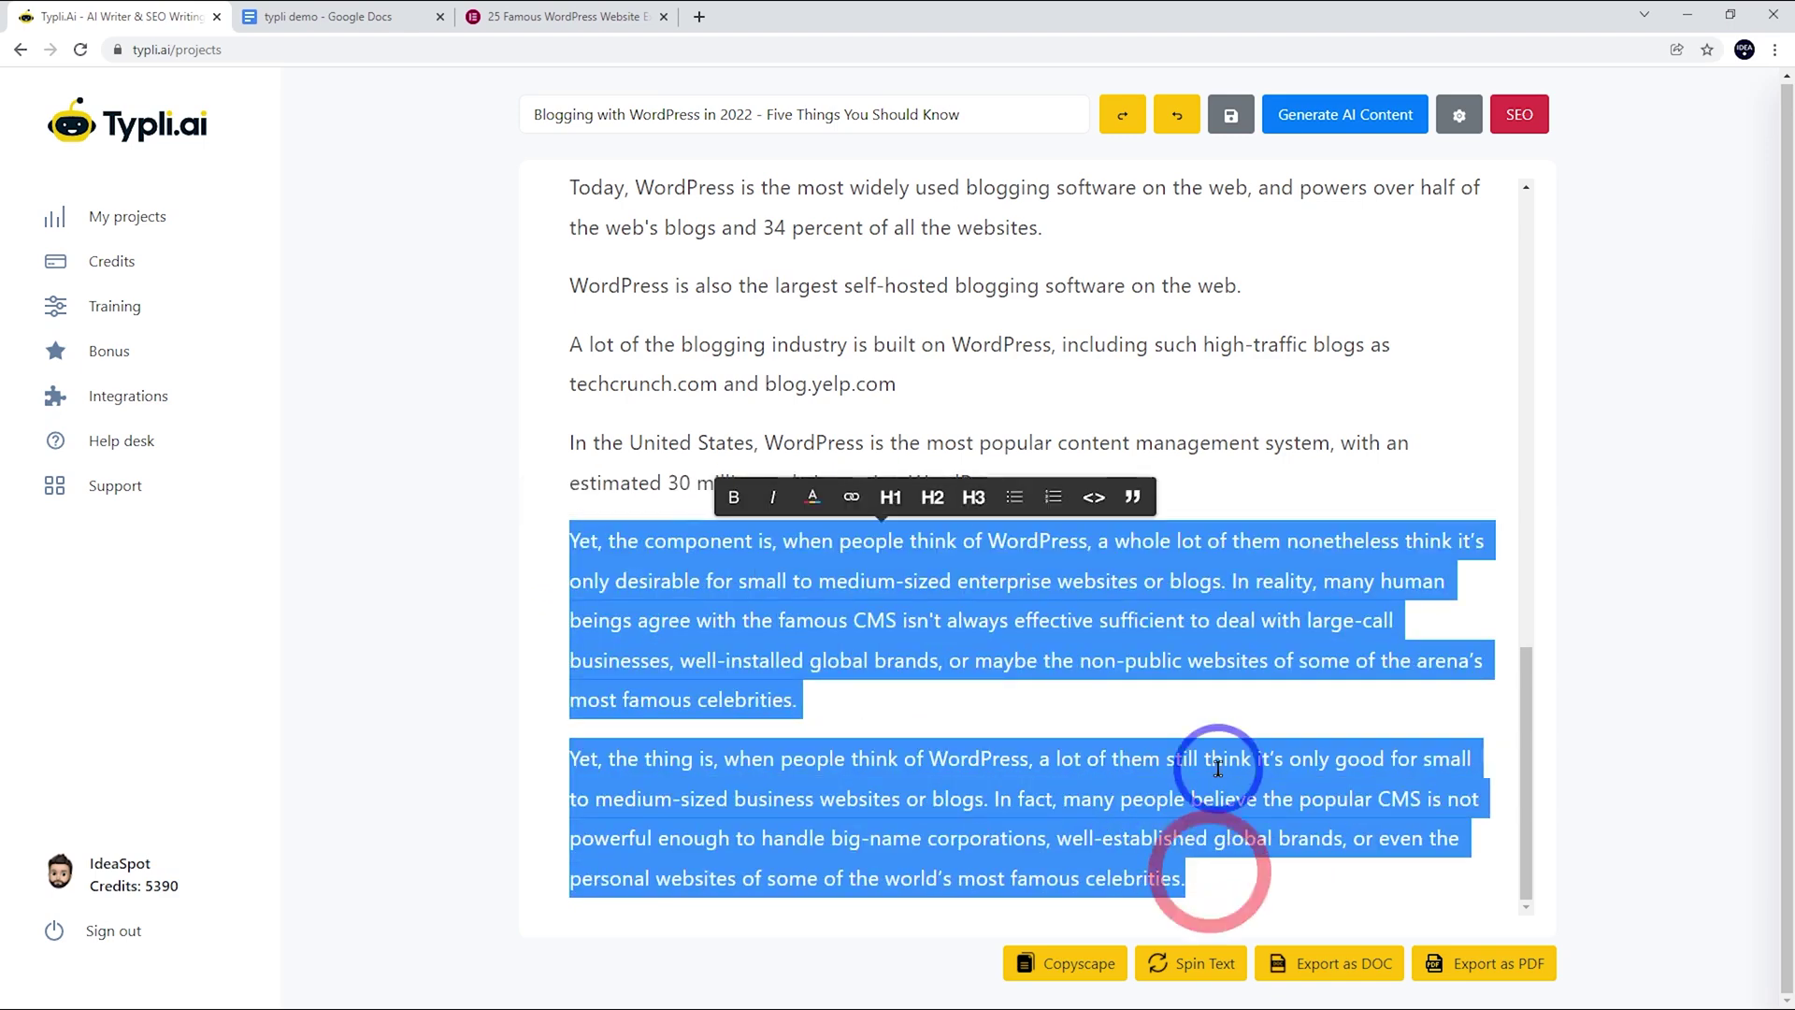
{"action": "key", "text": "BackSpace"}
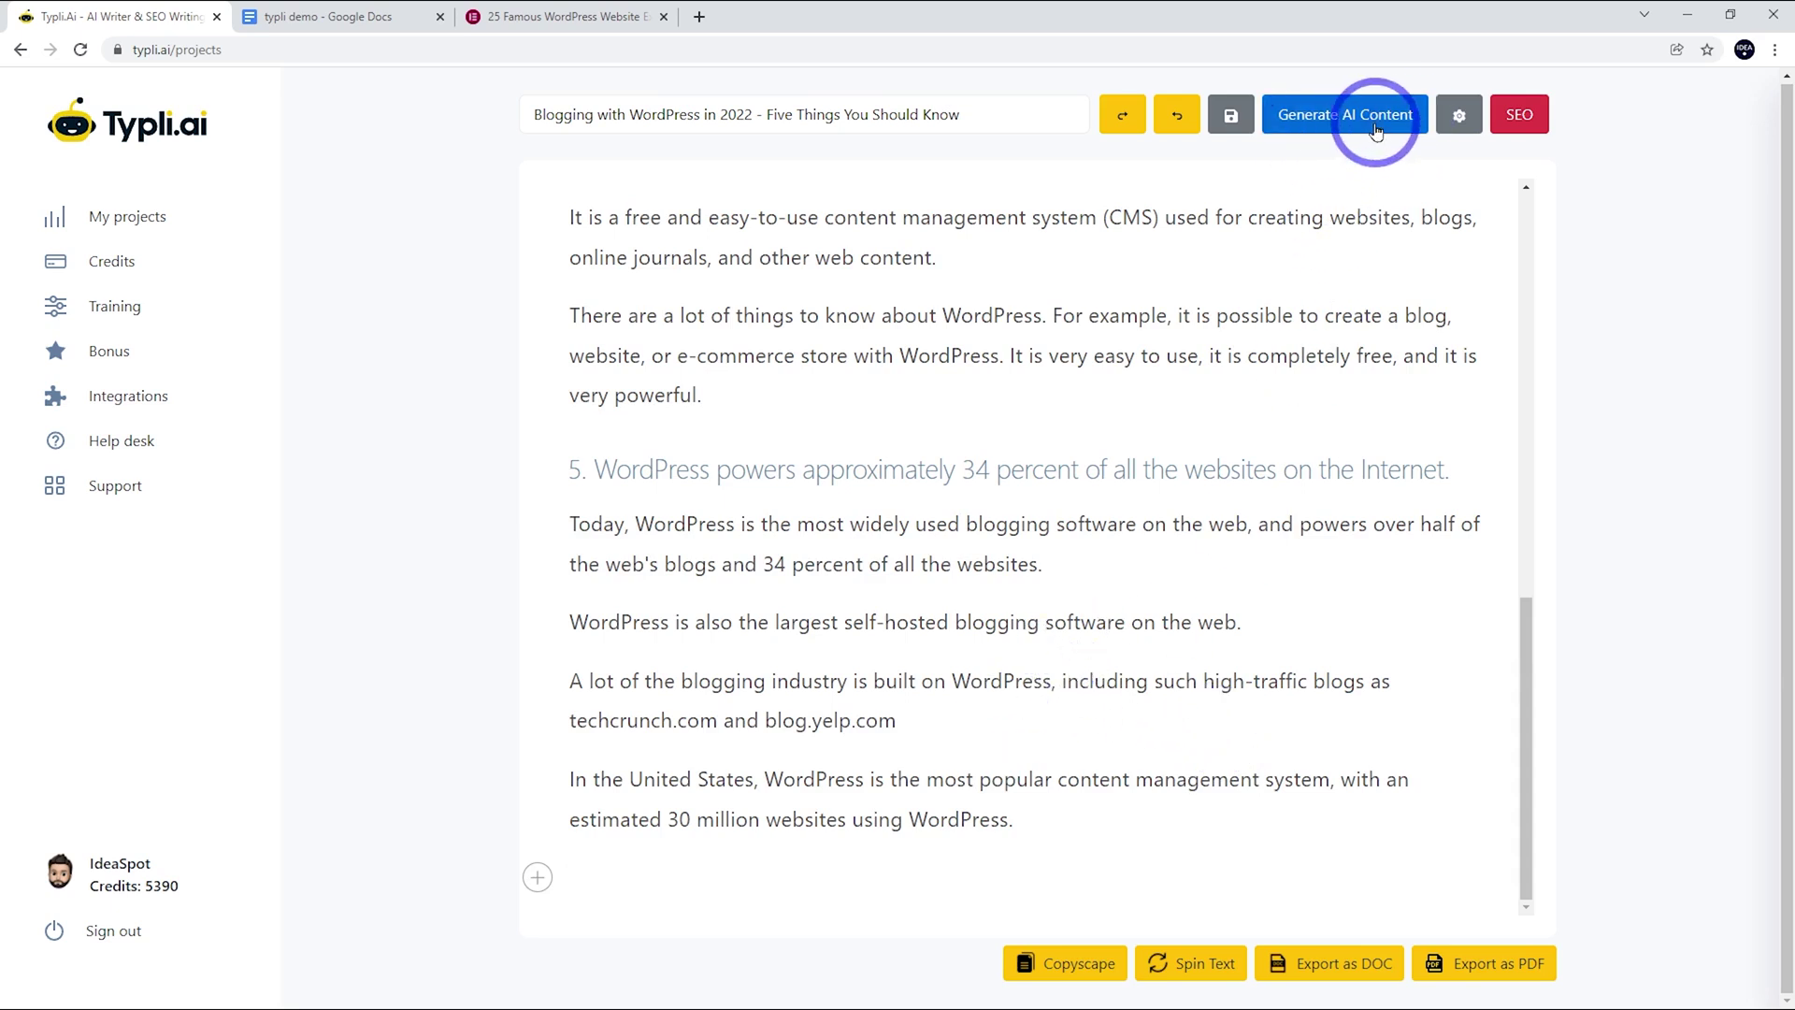
Save the draft and bring up the Typli.ai AppSumo deal at $59.00
{"action": "left_click", "coordinate": [1337, 131]}
{"action": "left_click", "coordinate": [1188, 965]}
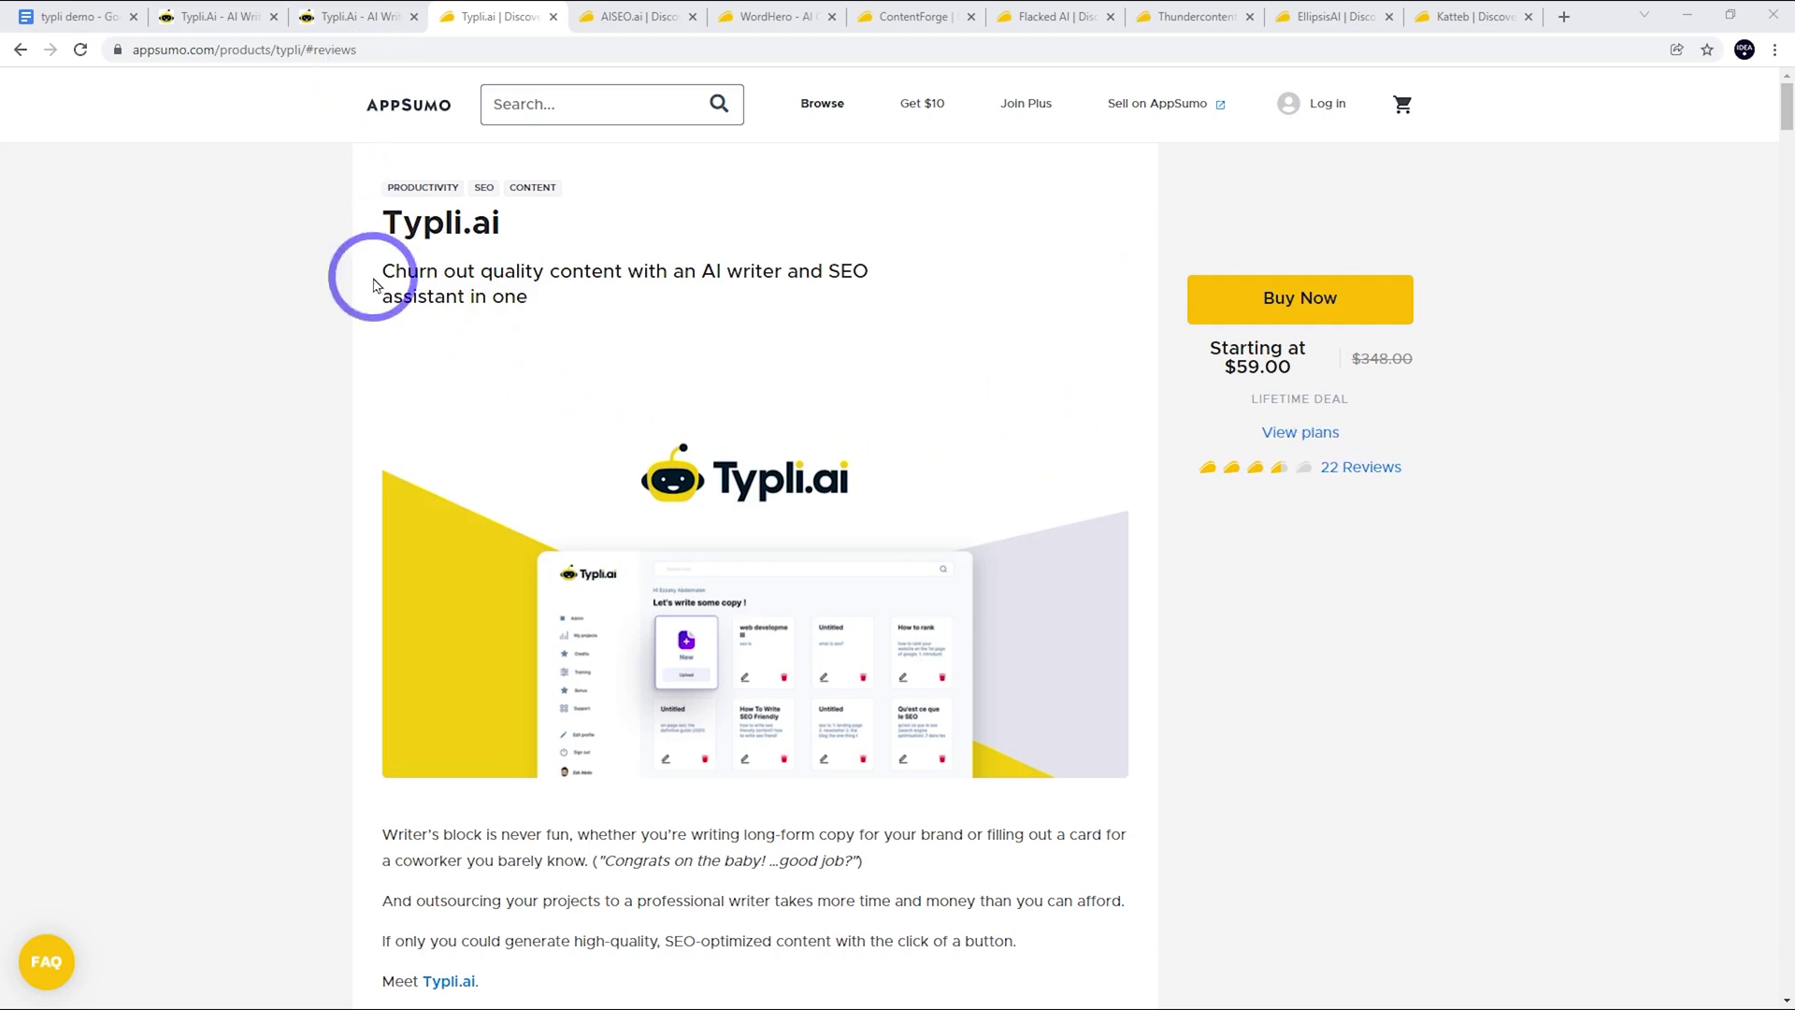
Compare the AISEO.ai and Typli.ai deals, ending on WordHero's $69.00 lifetime deal
{"action": "left_click", "coordinate": [635, 16]}
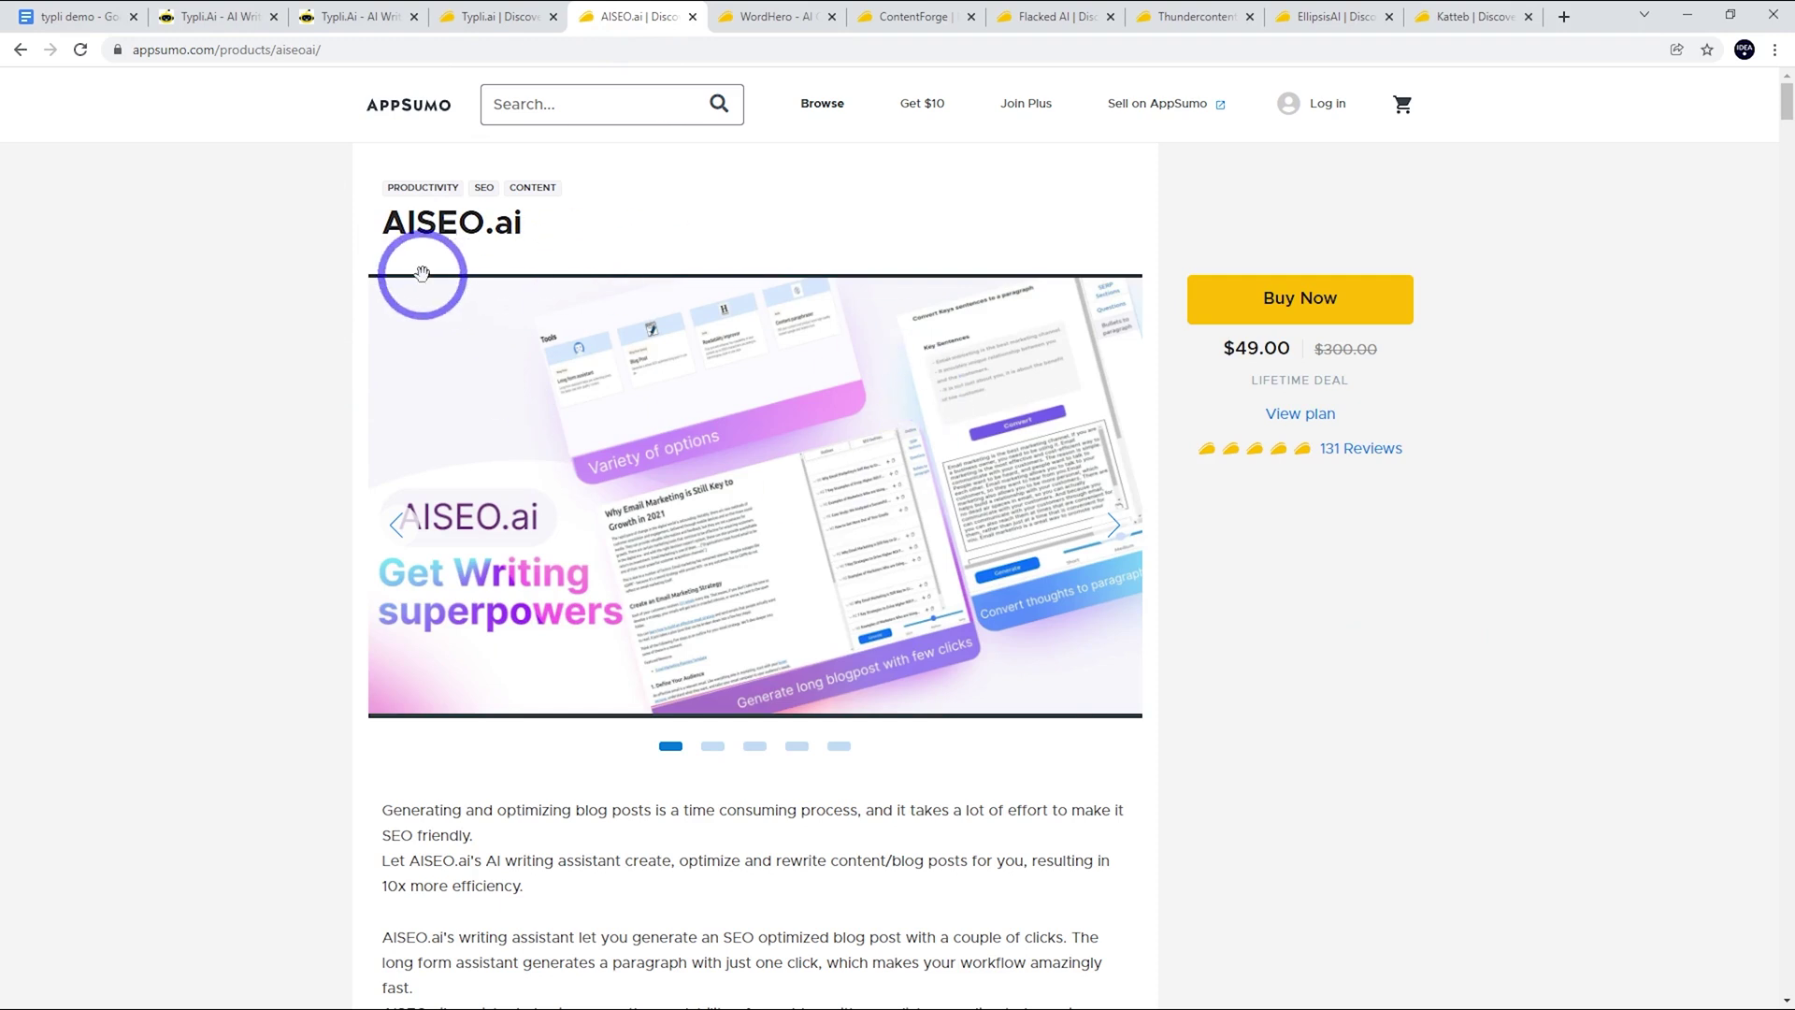
{"action": "left_click", "coordinate": [483, 17]}
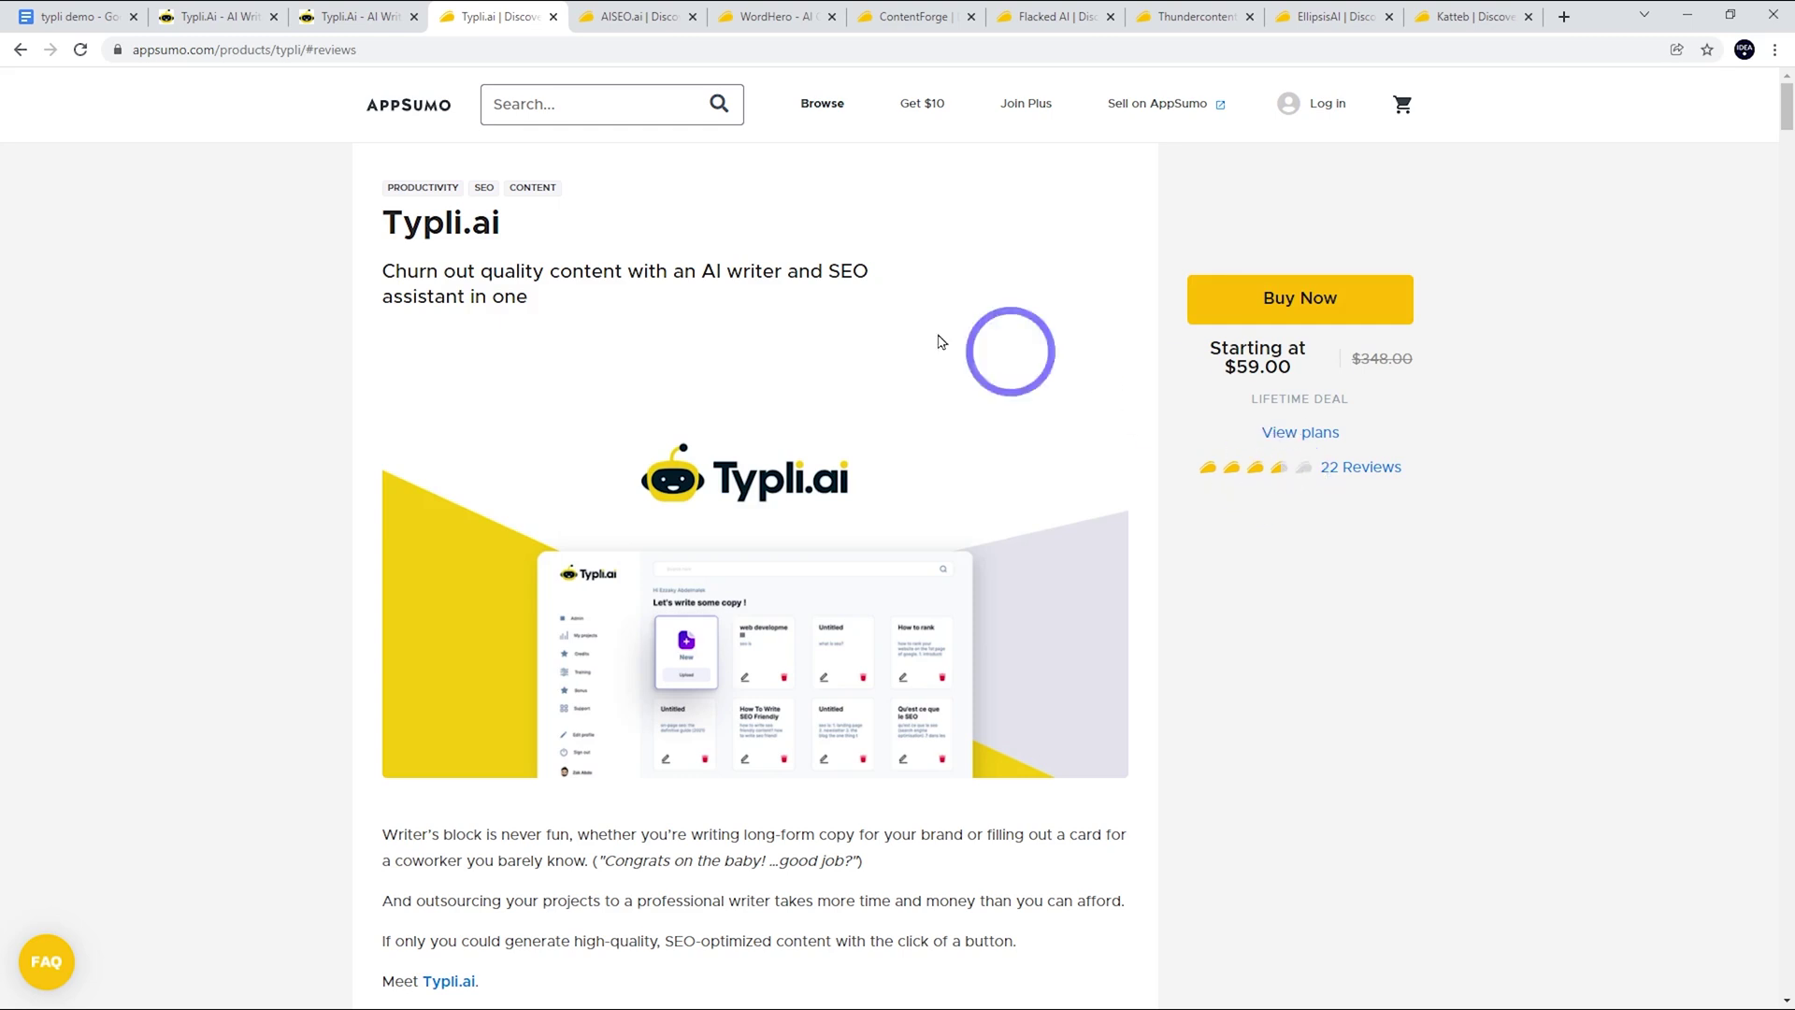
{"action": "left_click", "coordinate": [759, 11]}
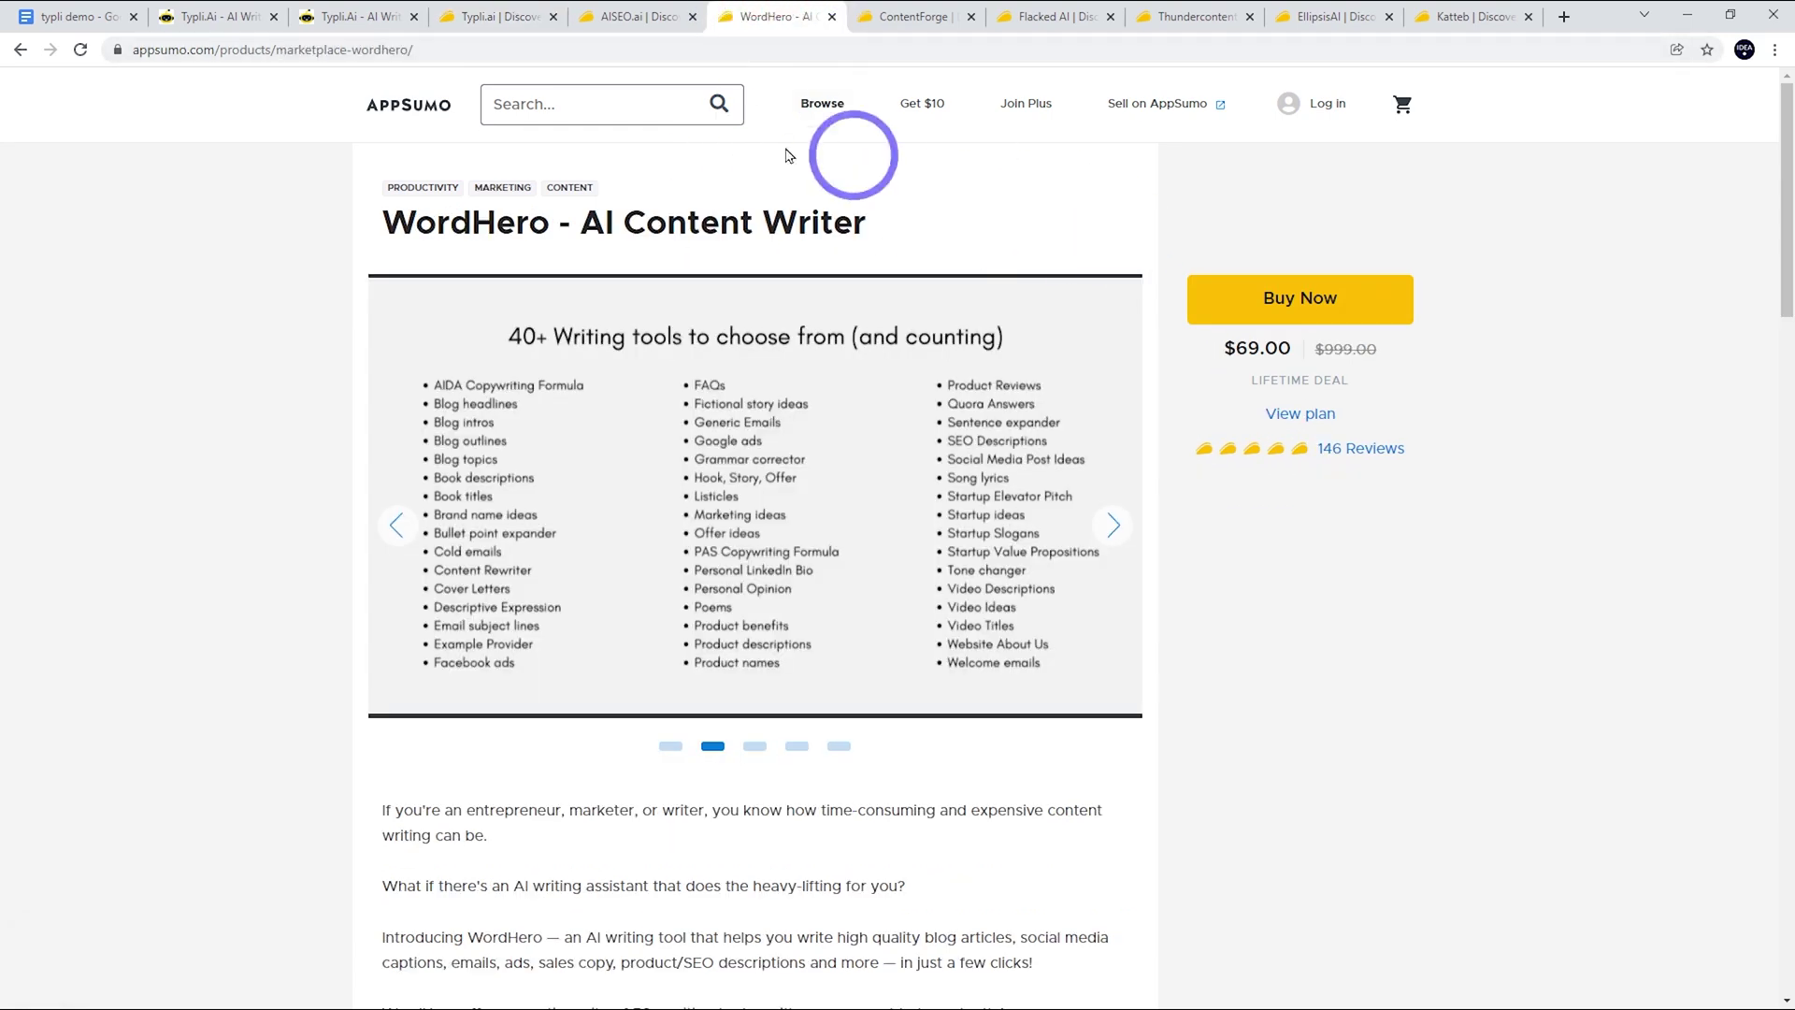
Browse the ContentForge, Flacked AI, Thundercontent, EllipsisAI and Katteb ($29.00) deal pages in turn
{"action": "left_click", "coordinate": [916, 15]}
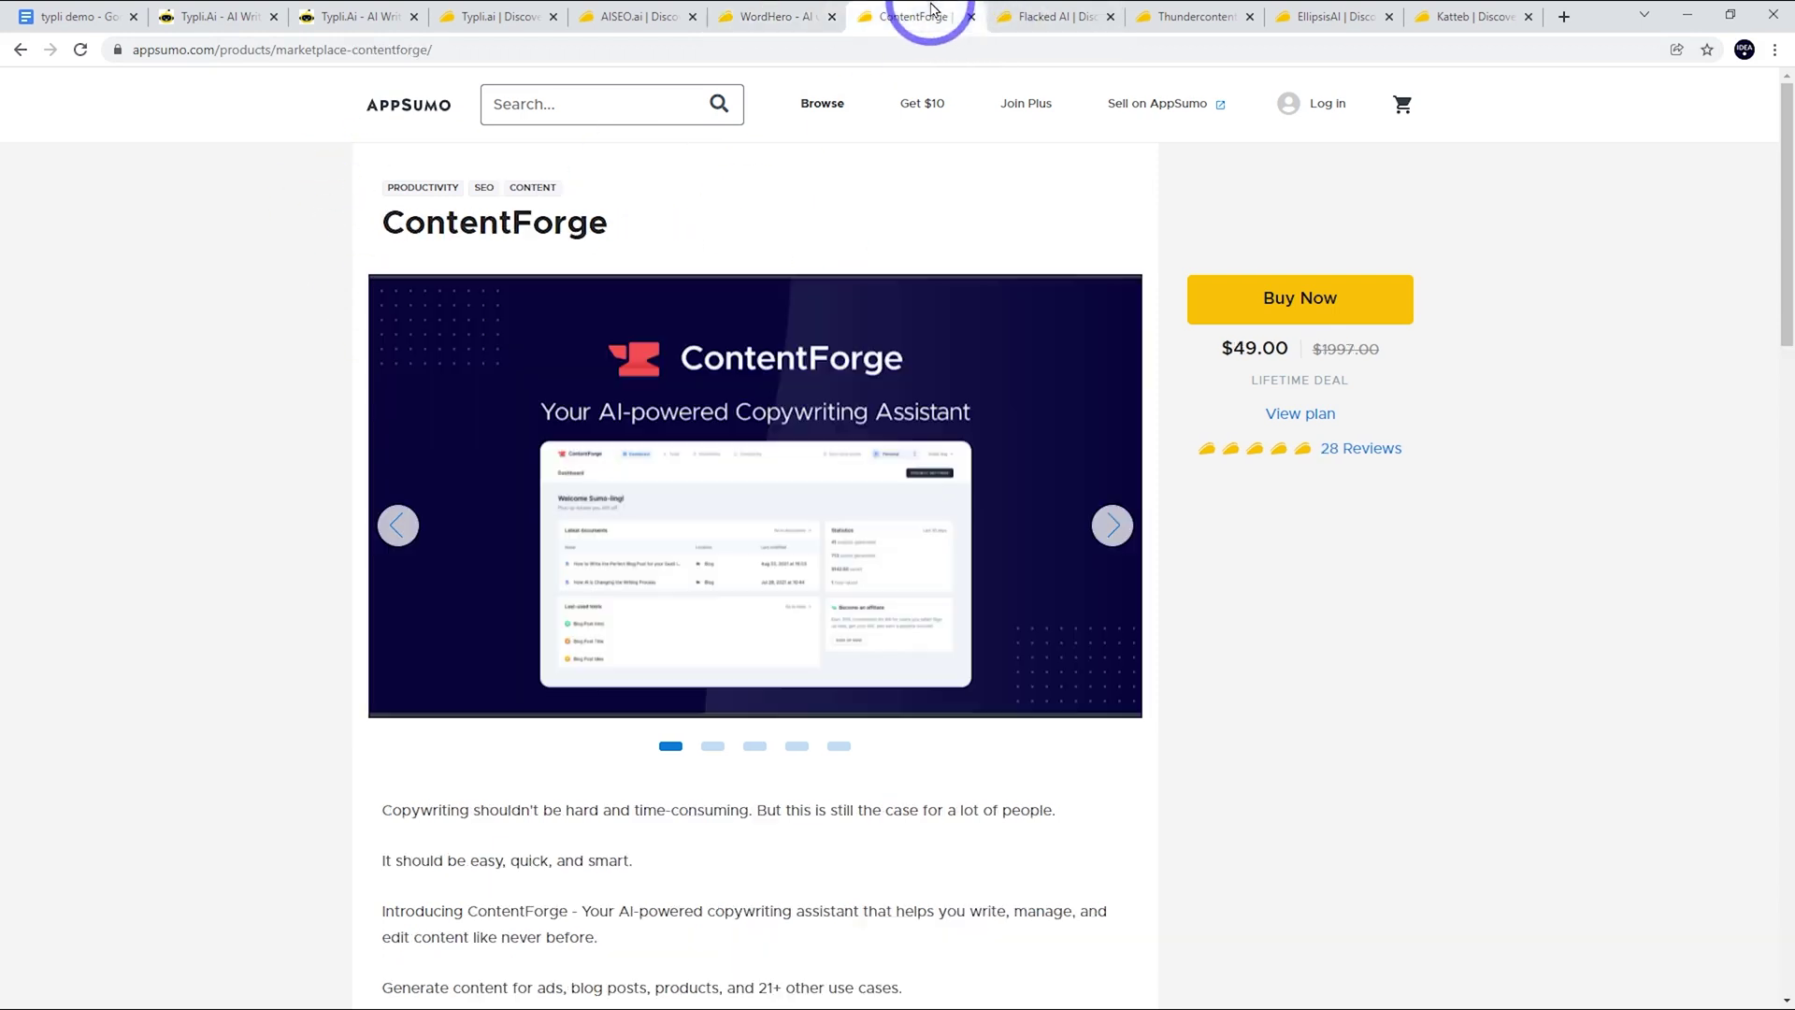
{"action": "left_click", "coordinate": [1007, 17]}
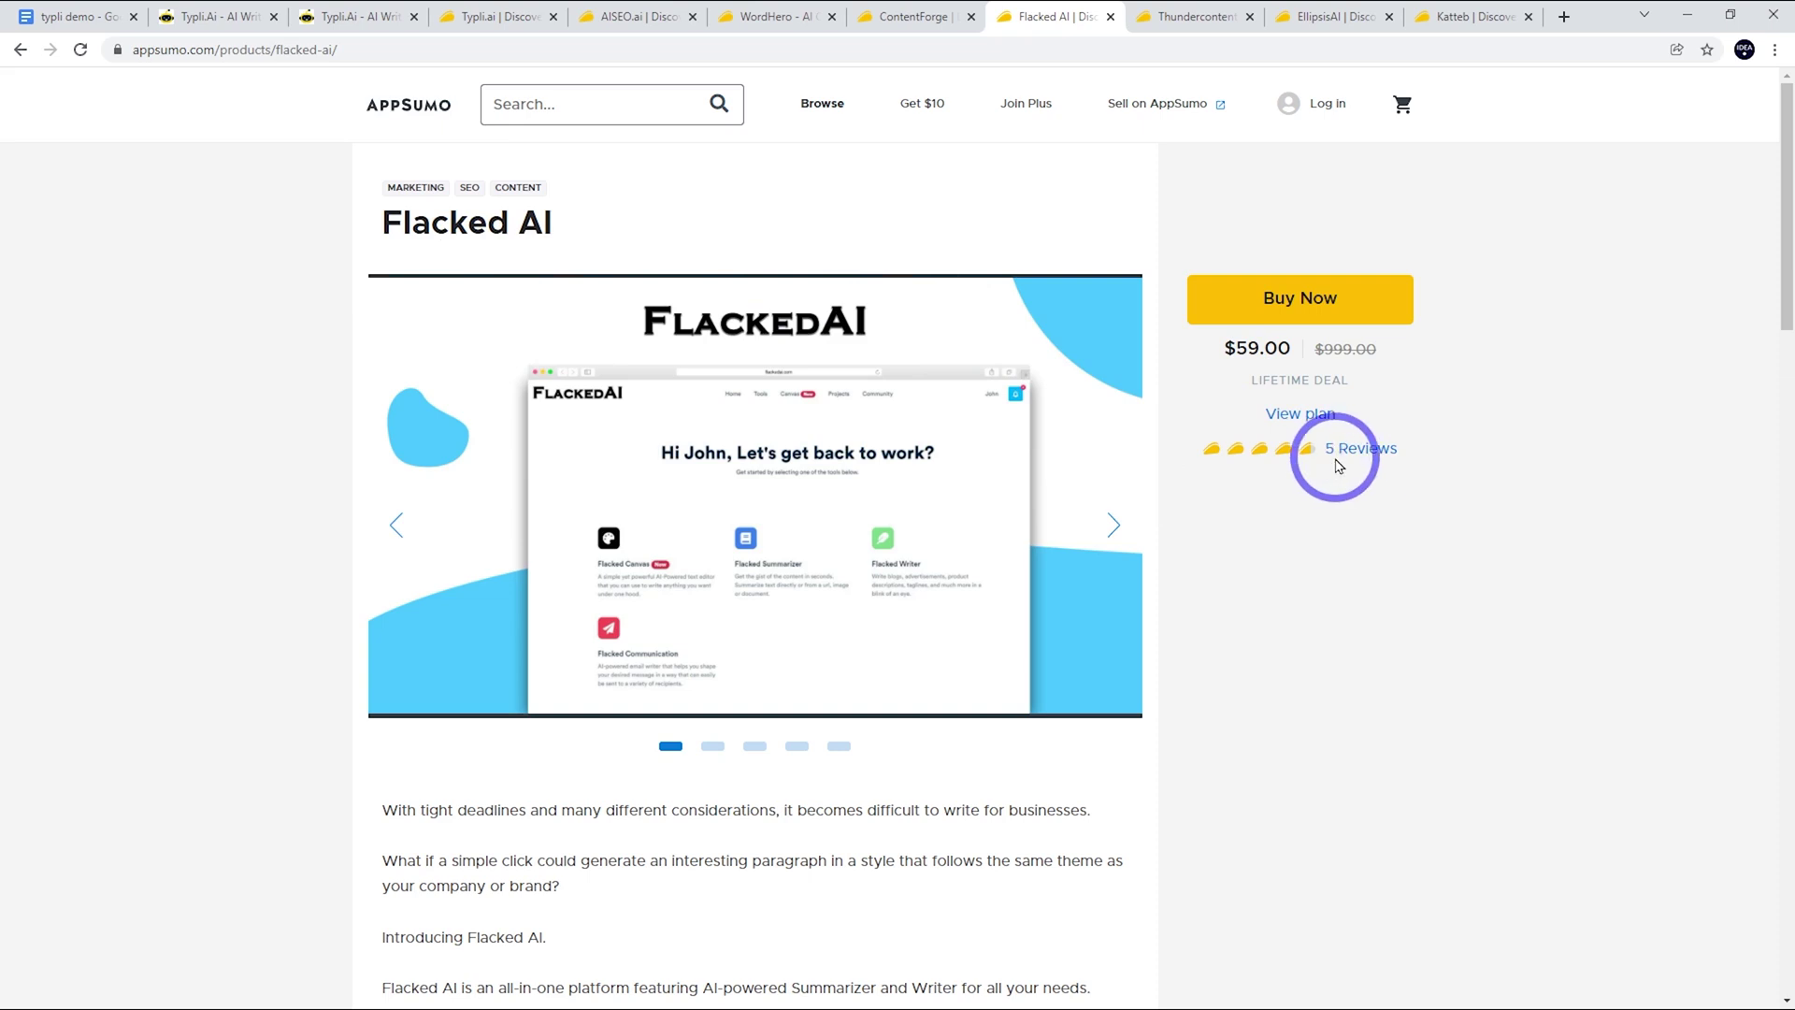
{"action": "left_click", "coordinate": [1192, 16]}
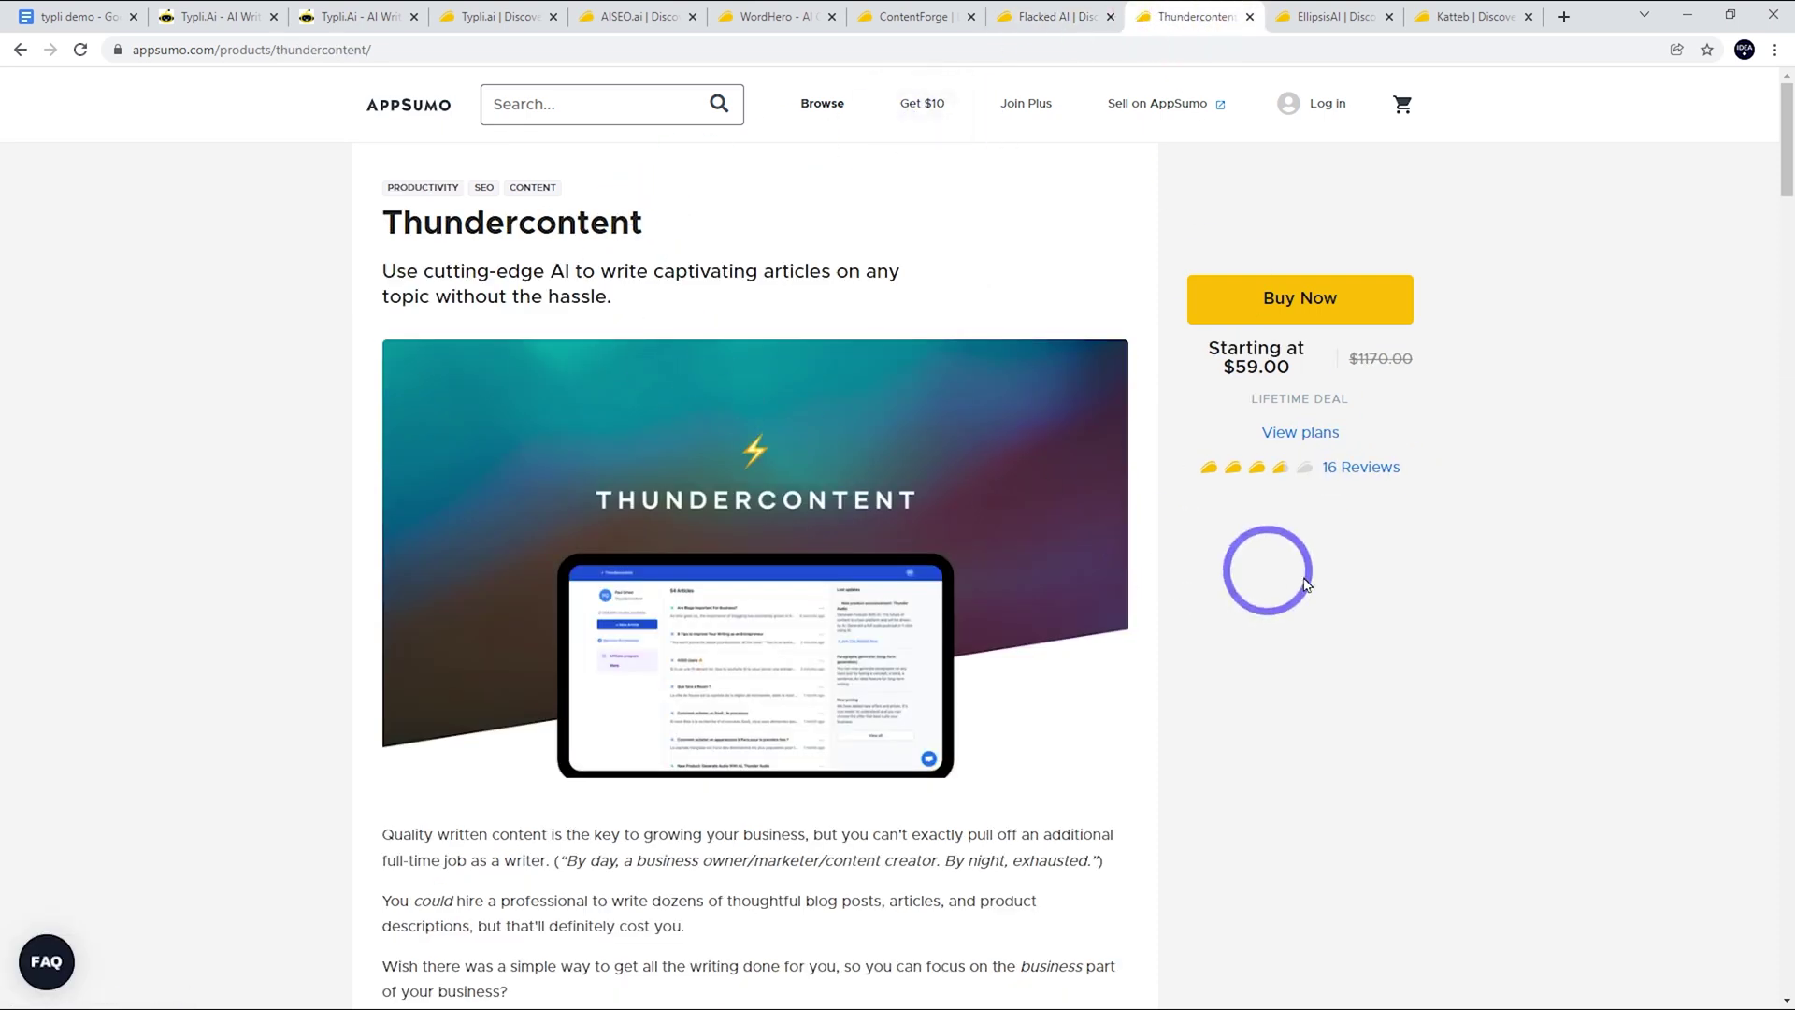
{"action": "left_click", "coordinate": [1329, 16]}
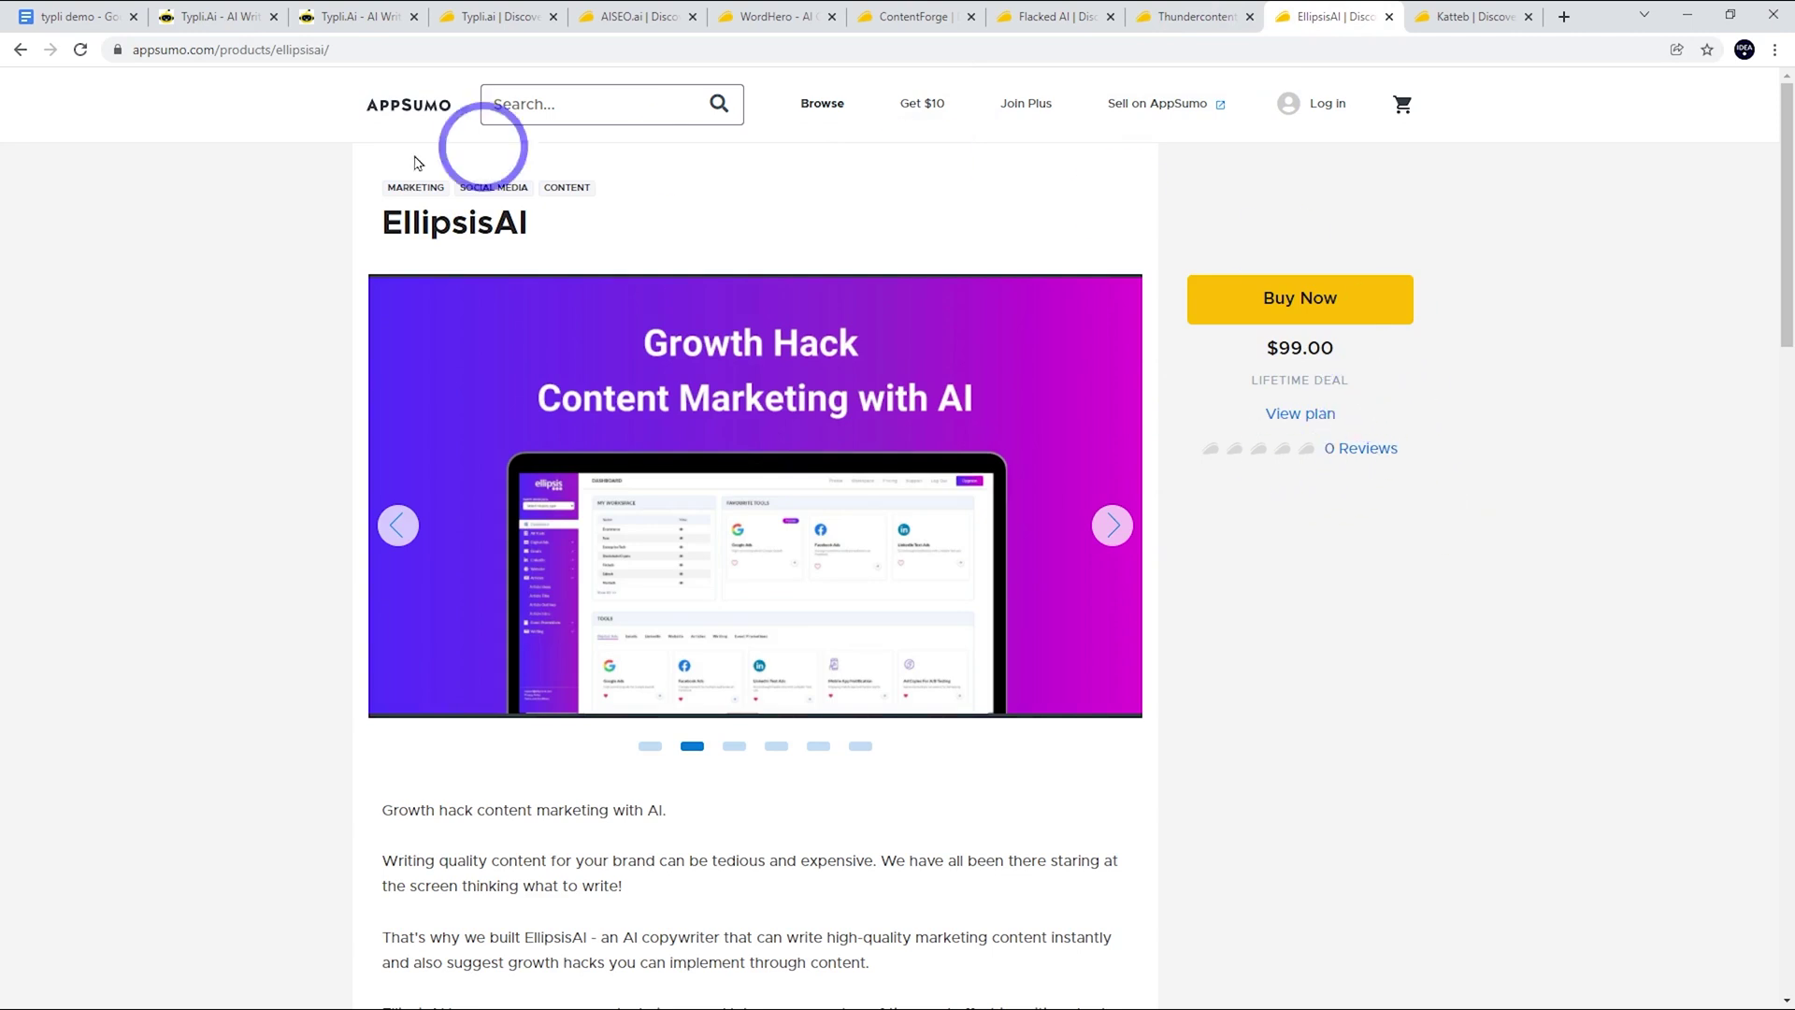
{"action": "left_click", "coordinate": [1482, 17]}
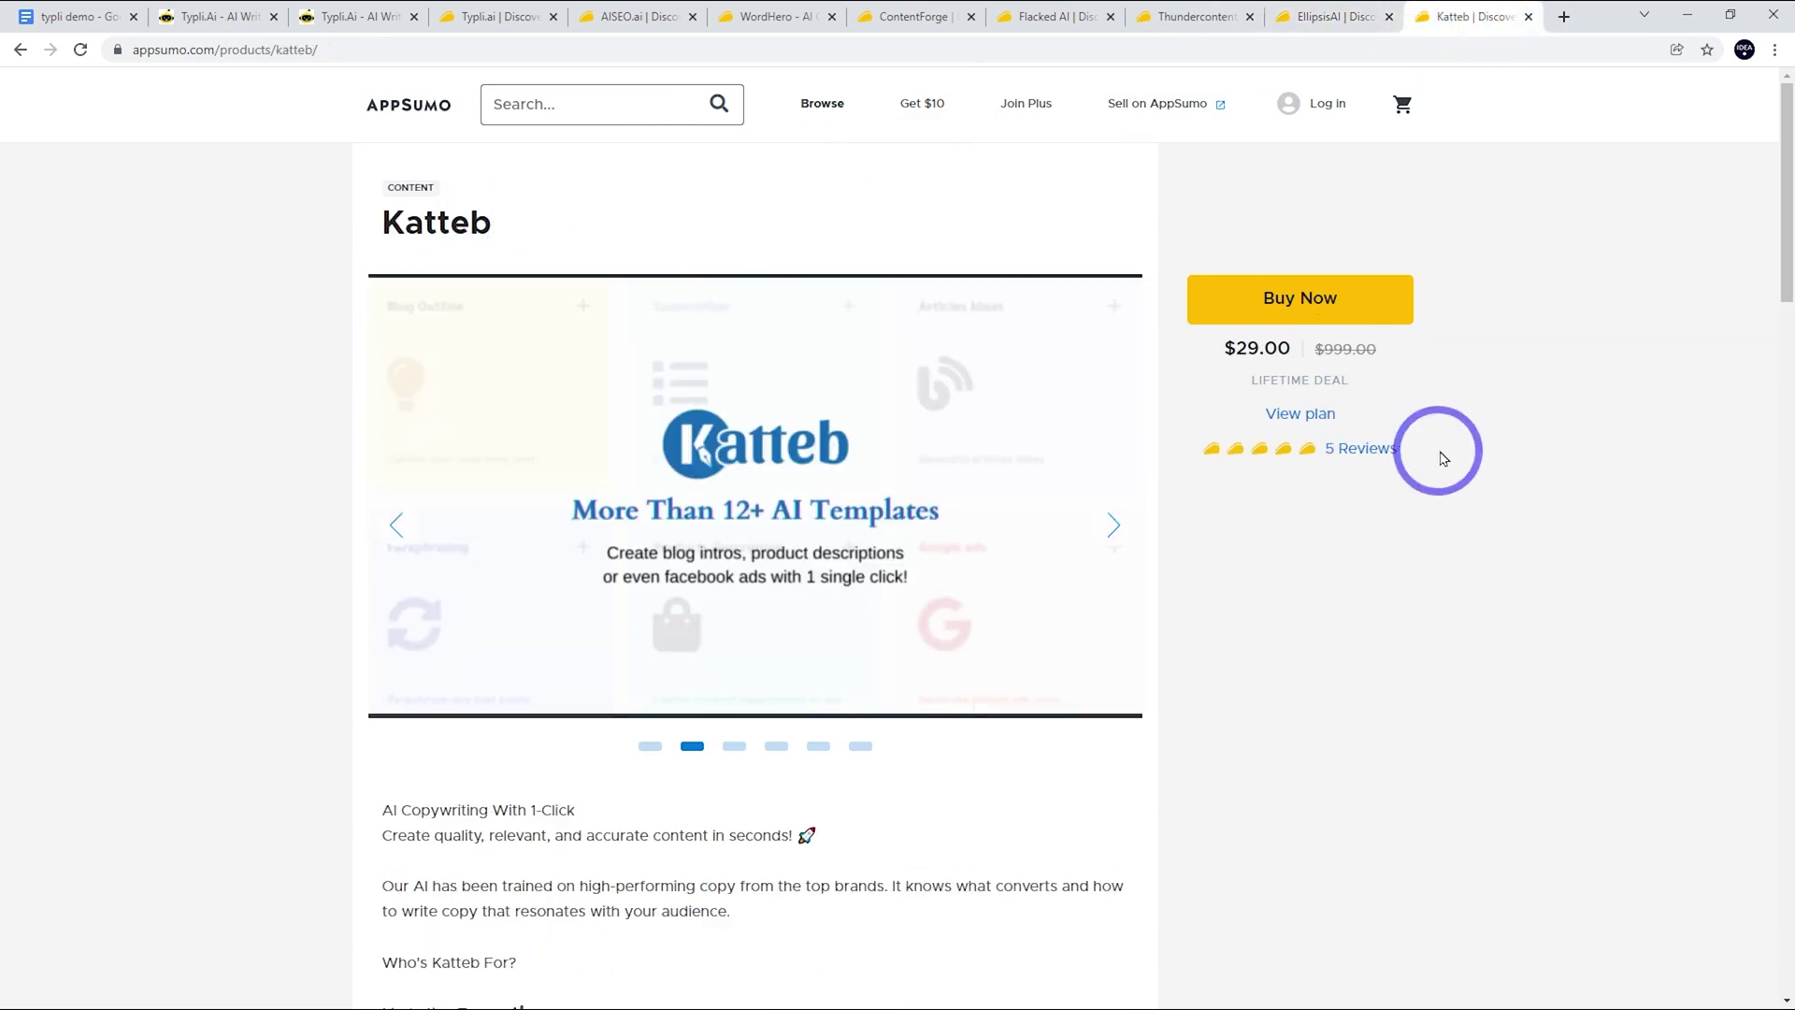